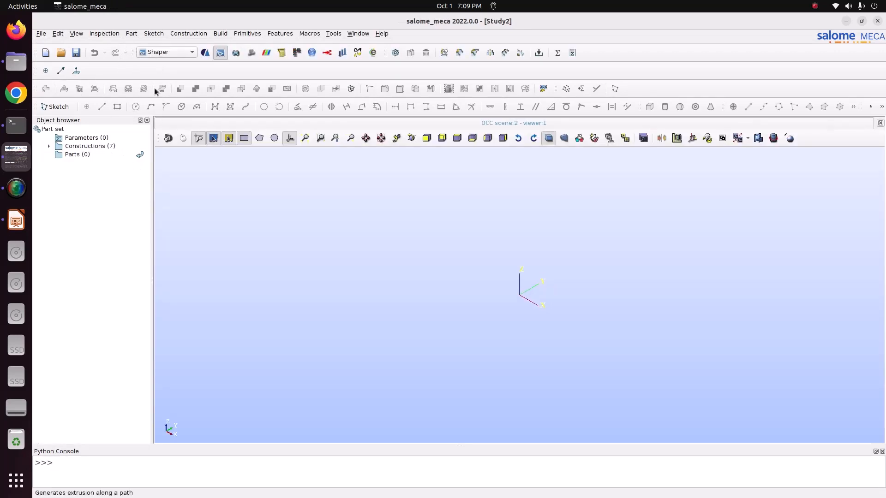
Start a new sketch on the XY plane and align the view to face the sketch plane.
click(154, 34)
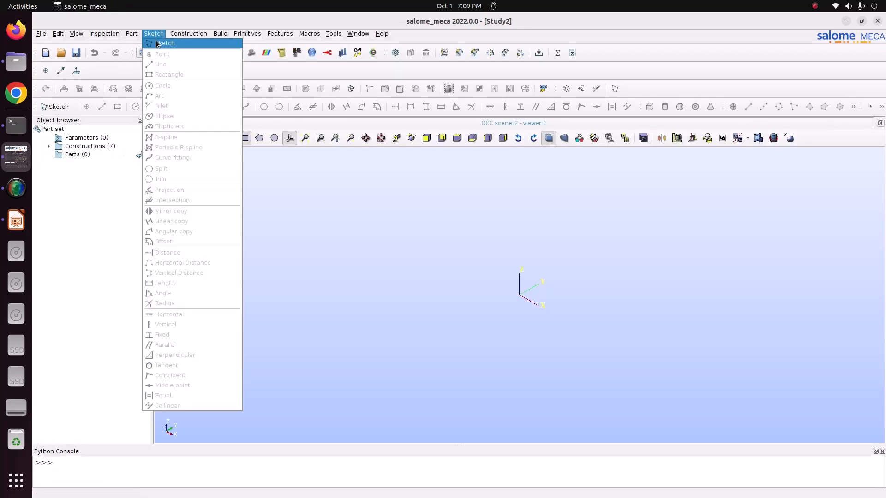
click(159, 43)
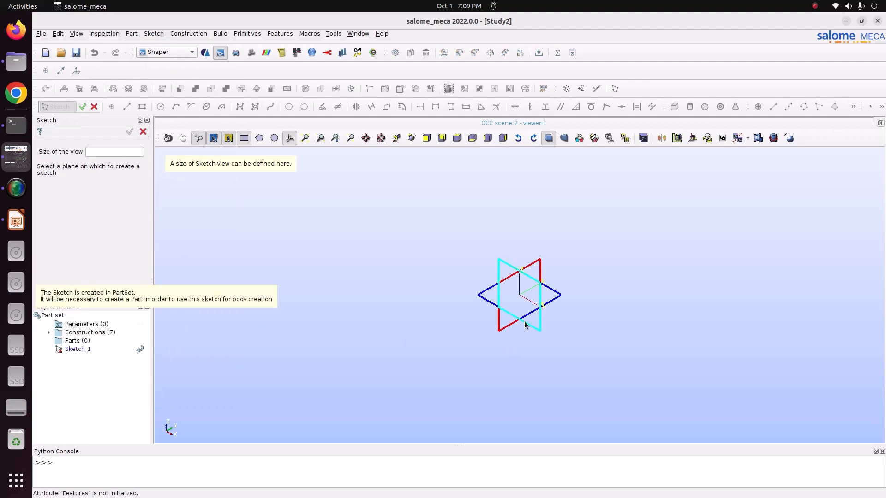
scroll(544, 296, up, 6)
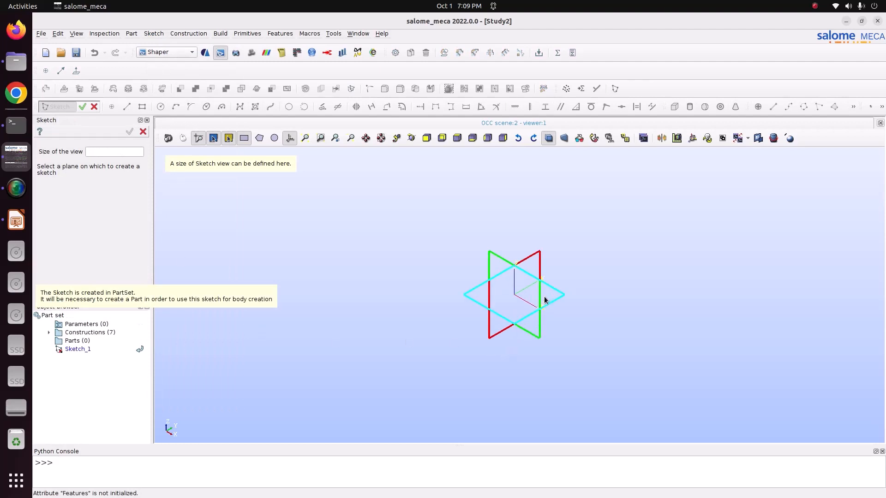
click(411, 138)
mouse_move(416, 158)
mouse_down()
mouse_move(523, 328)
mouse_move(521, 316)
mouse_move(542, 311)
mouse_up()
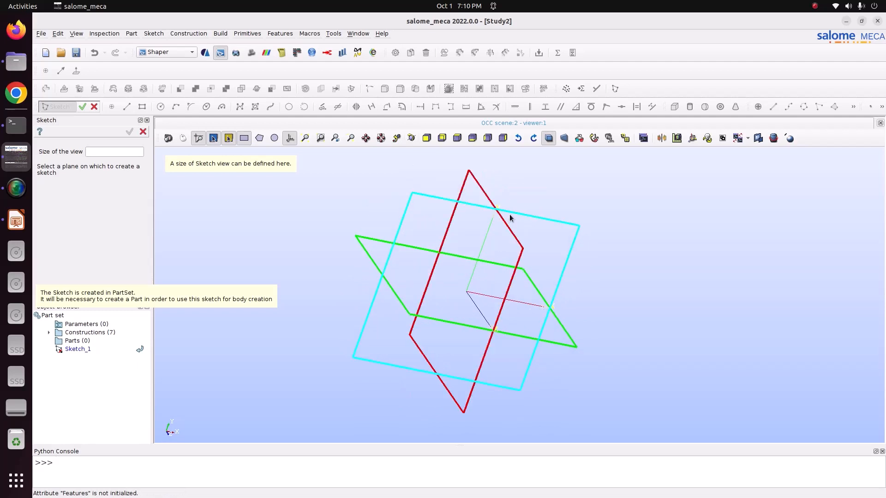
click(413, 138)
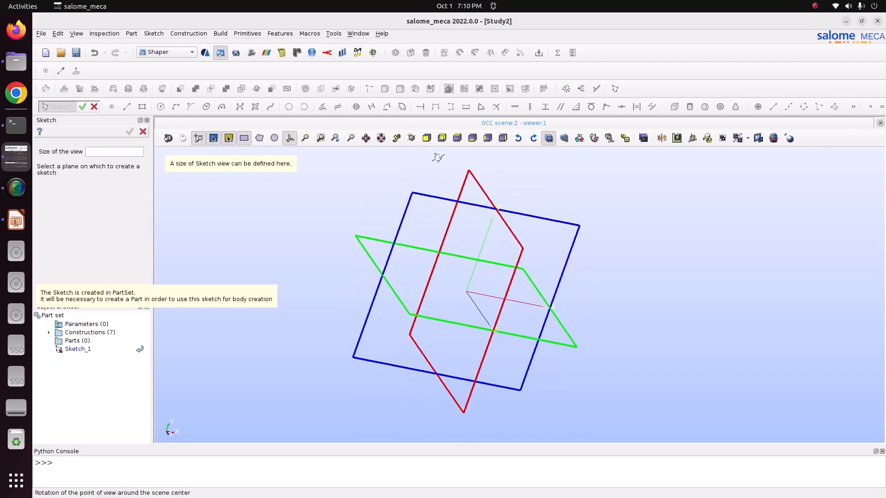
drag(413, 157, 420, 196)
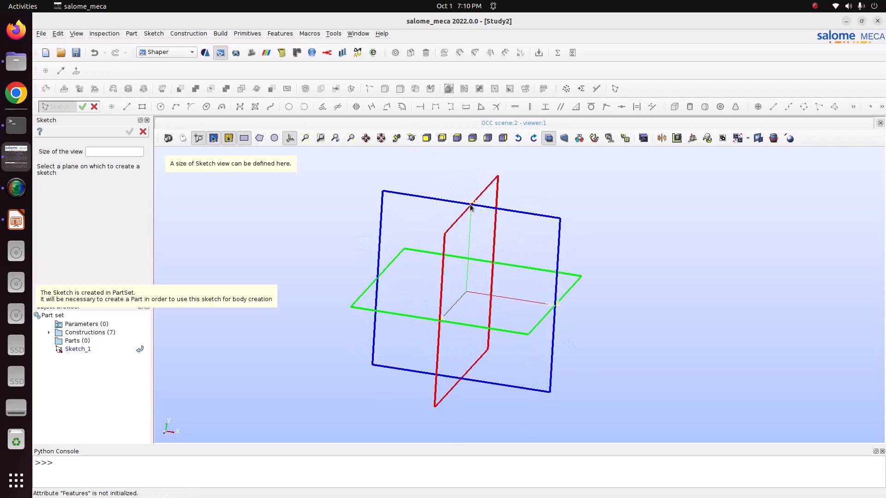
click(553, 219)
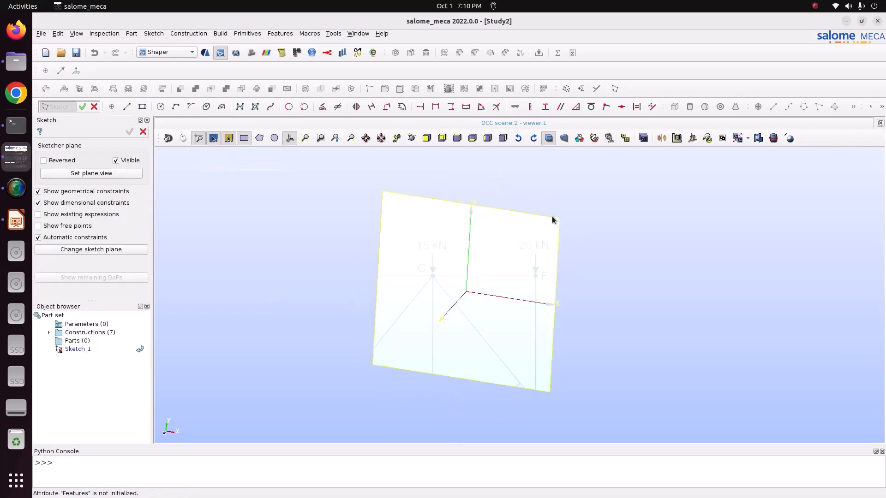
click(115, 175)
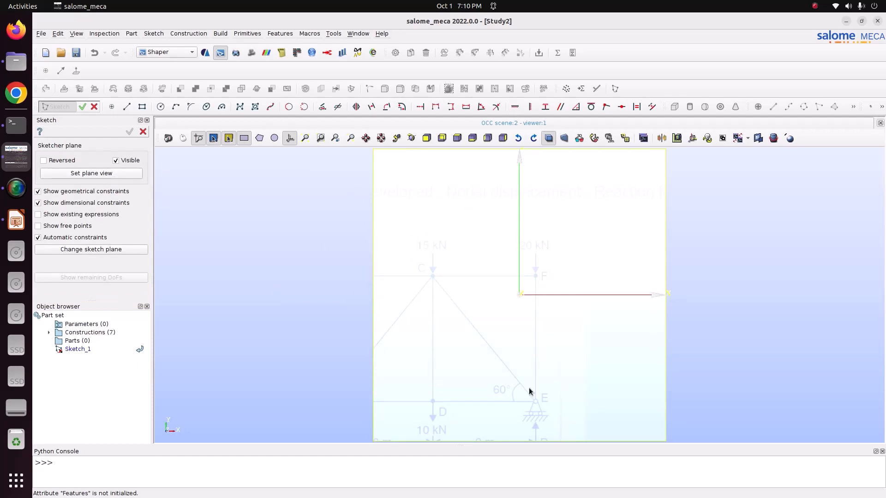
scroll(503, 329, down, 1)
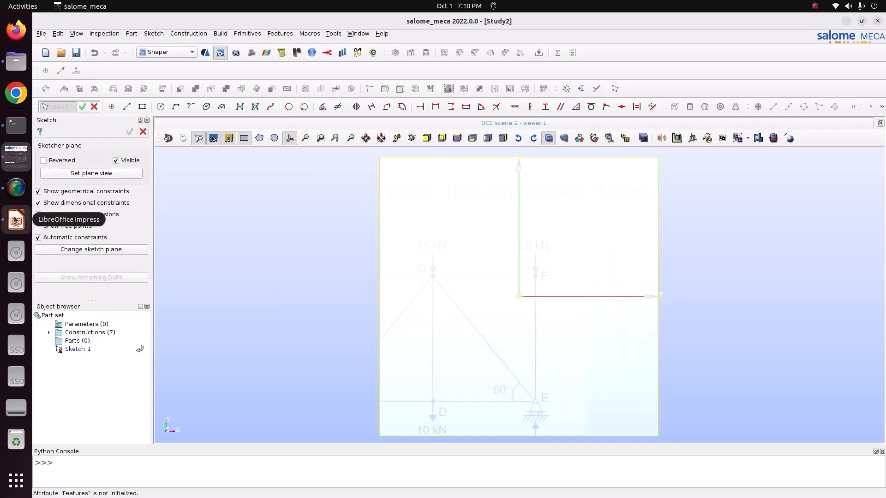
Check the truss slide in LibreOffice Impress, and sketch a closed triangle from the origin in salome_meca, base about 153 long, apex near (73, 92).
click(15, 220)
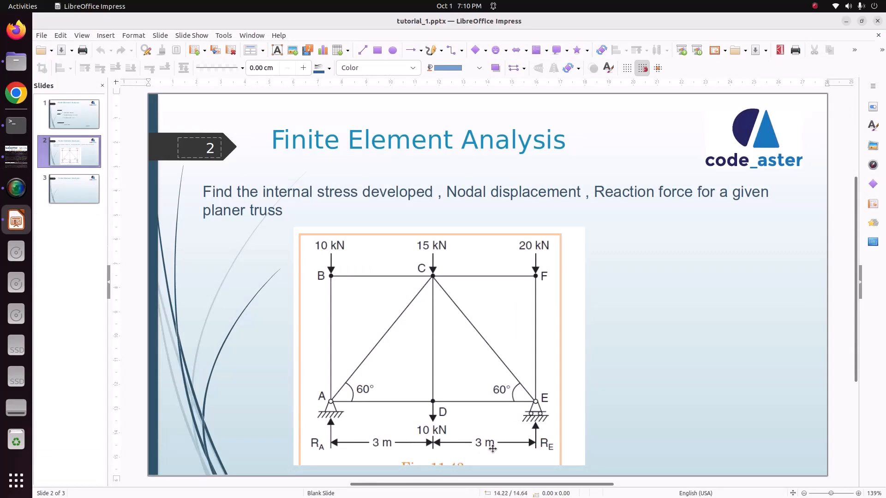
click(16, 157)
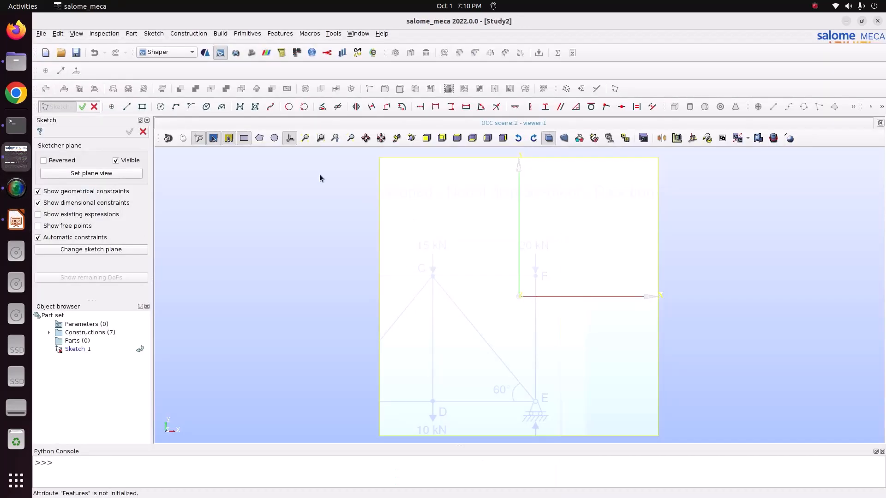
click(127, 107)
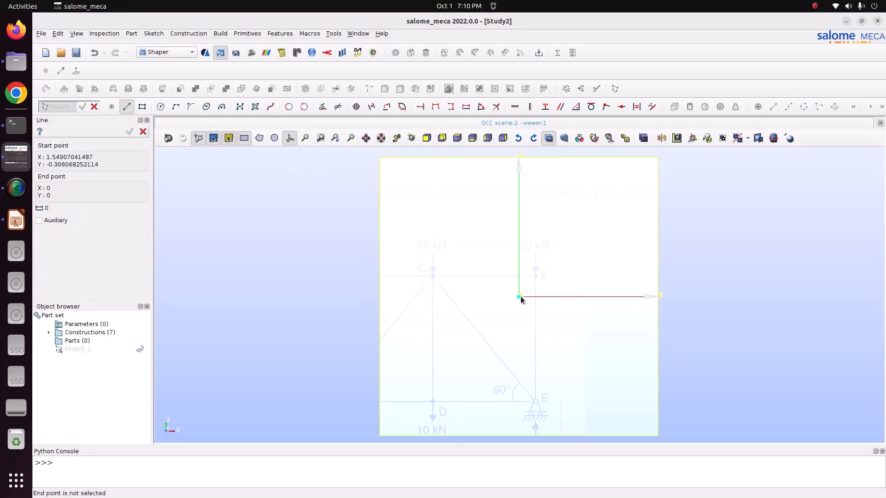
click(520, 297)
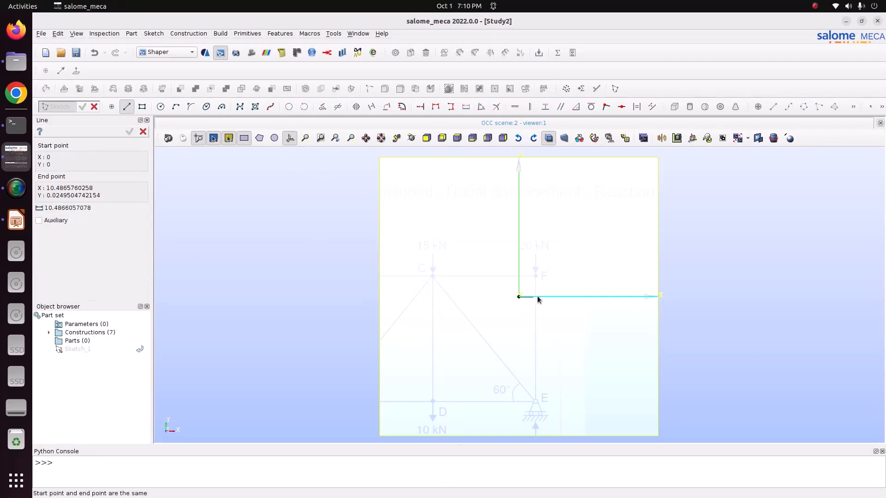
click(732, 297)
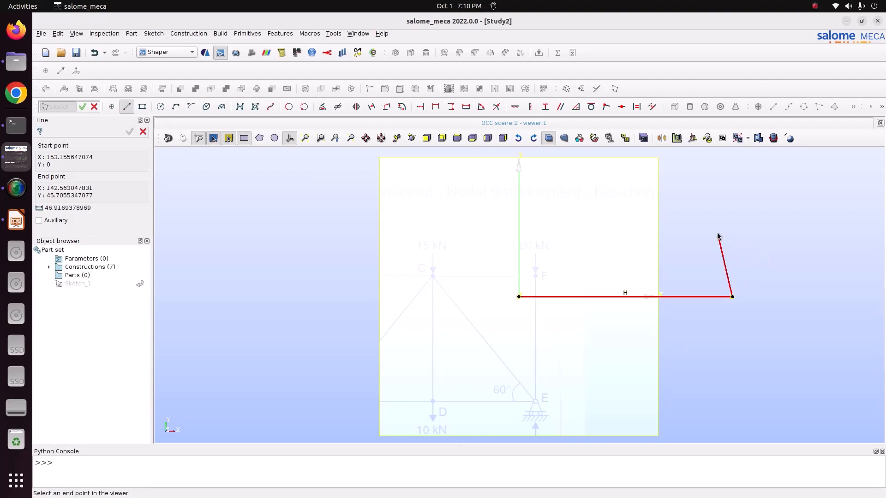
click(621, 169)
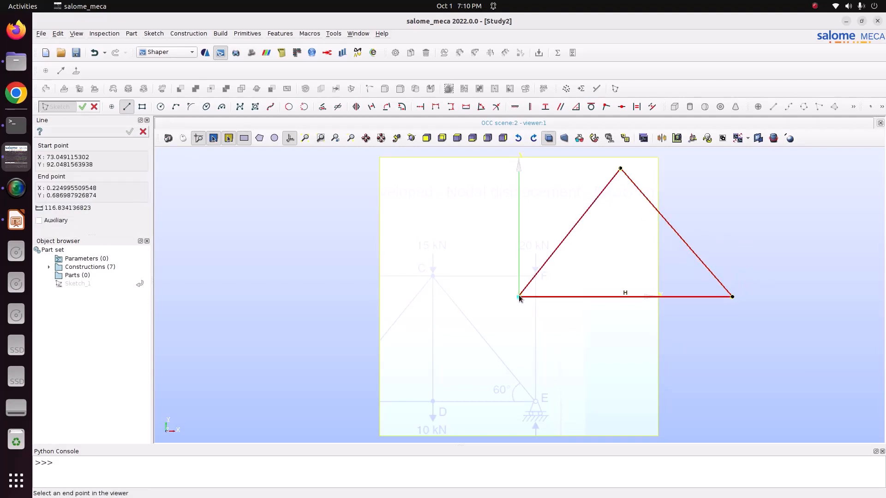
click(519, 295)
scroll(639, 295, up, 3)
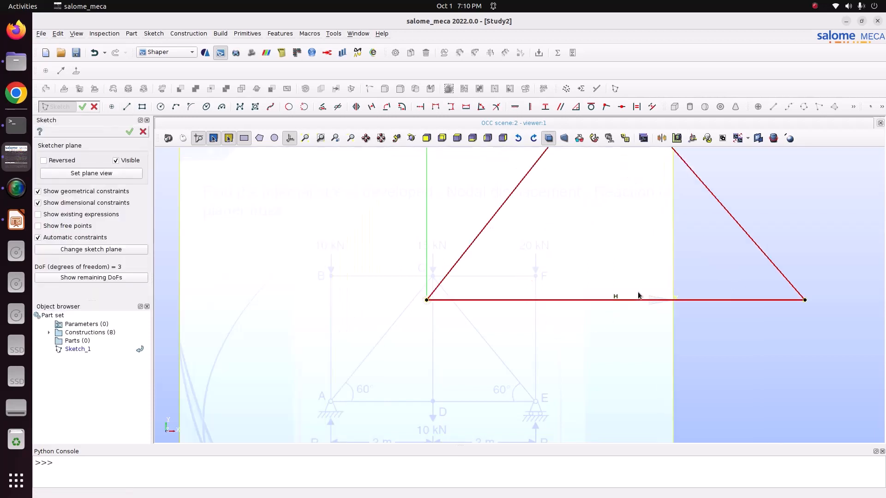
scroll(632, 317, down, 3)
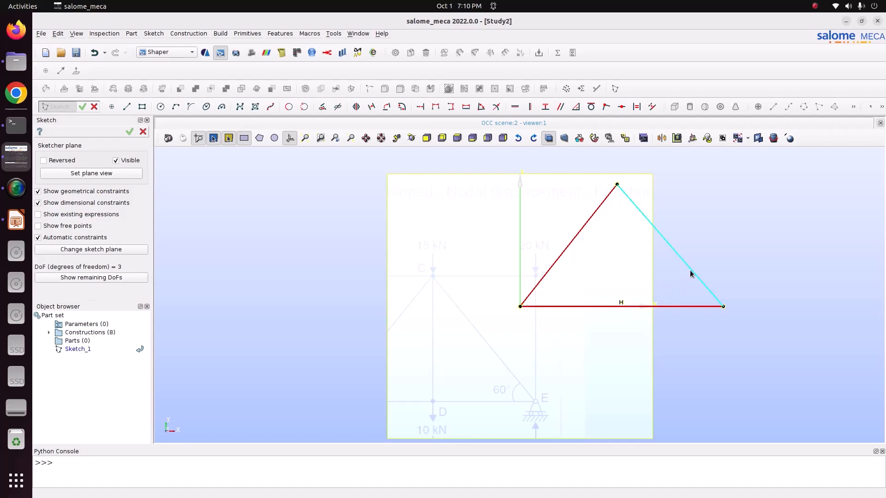
Check the truss angles in LibreOffice Impress, and constrain the angle between the triangle's right side and base to 60° in salome_meca.
click(16, 221)
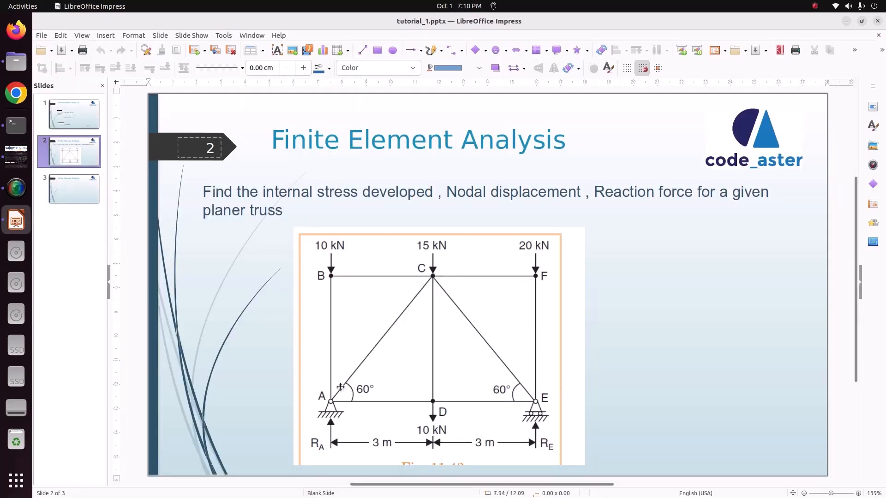
click(16, 157)
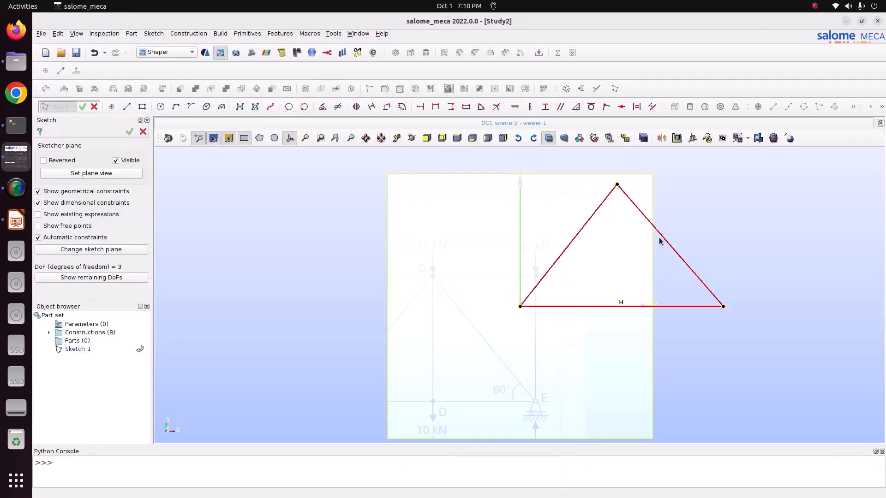
click(481, 107)
click(682, 260)
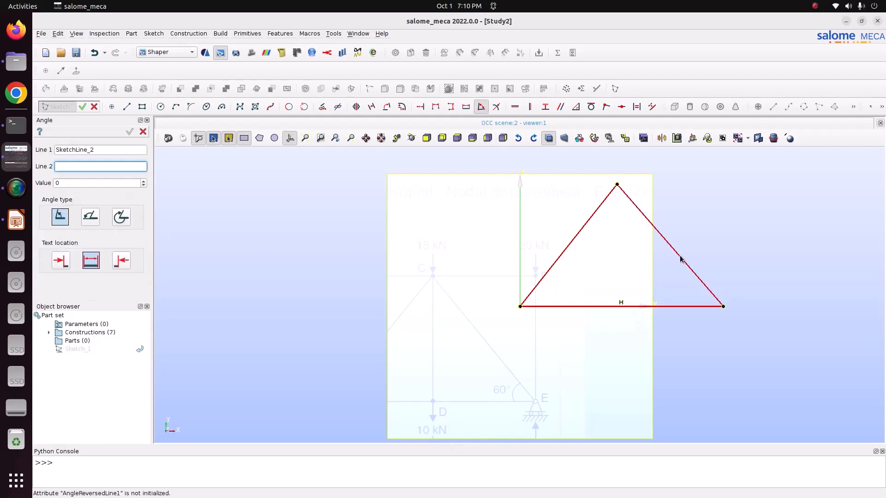
click(676, 307)
click(673, 289)
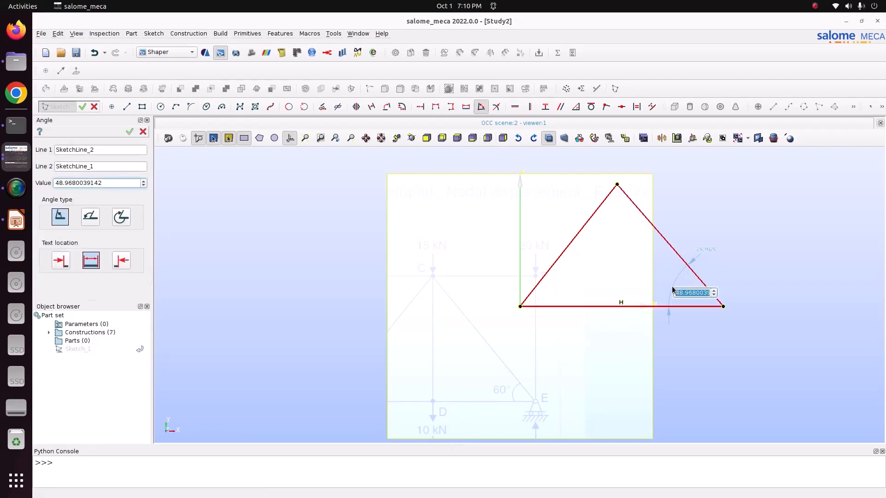
text(60)
key(Return)
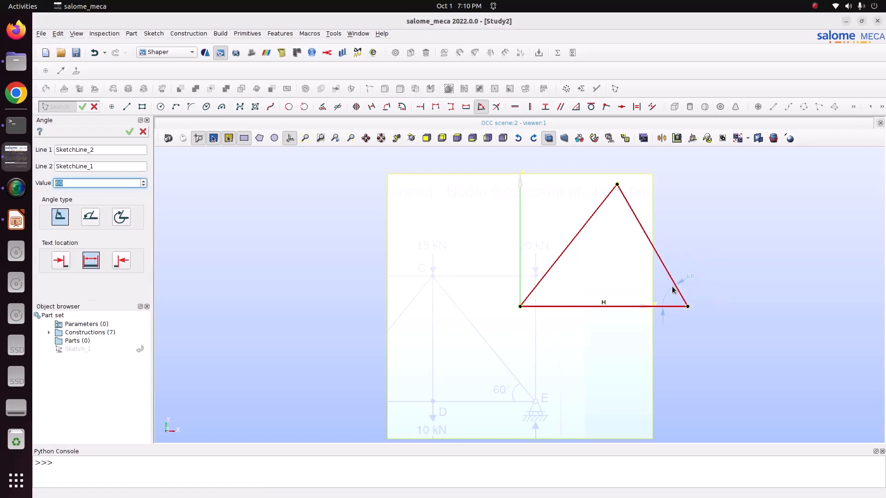
Constrain the angle between the triangle's left side and its horizontal base to 60°.
click(570, 250)
click(574, 306)
click(575, 292)
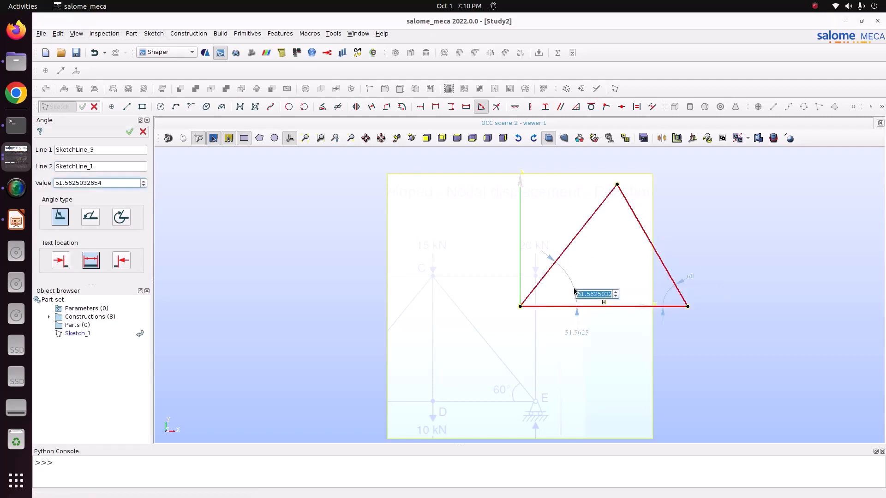
text(60)
key(Return)
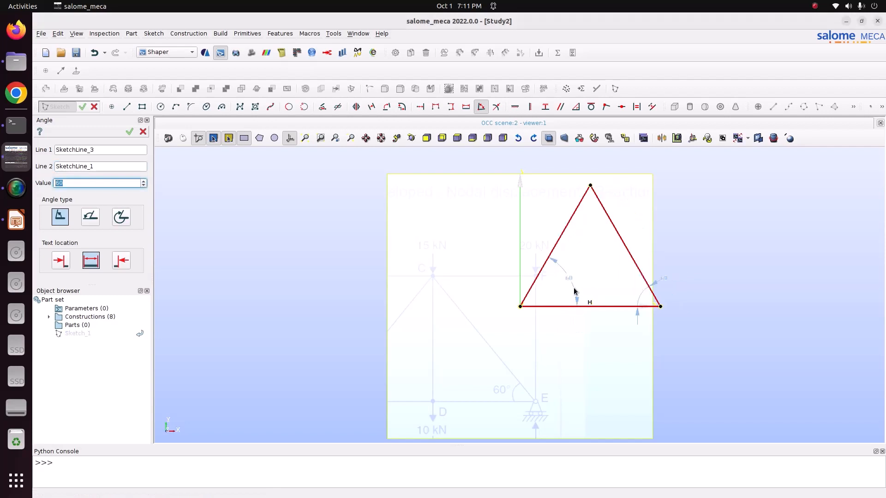
Set the length of the triangle's horizontal base to 6 and leave the Length constraint tool.
scroll(608, 332, up, 2)
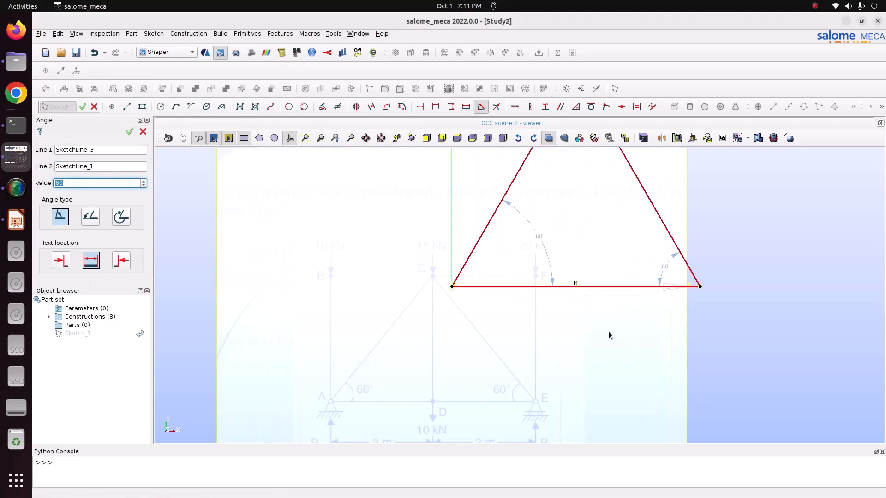
scroll(609, 331, down, 3)
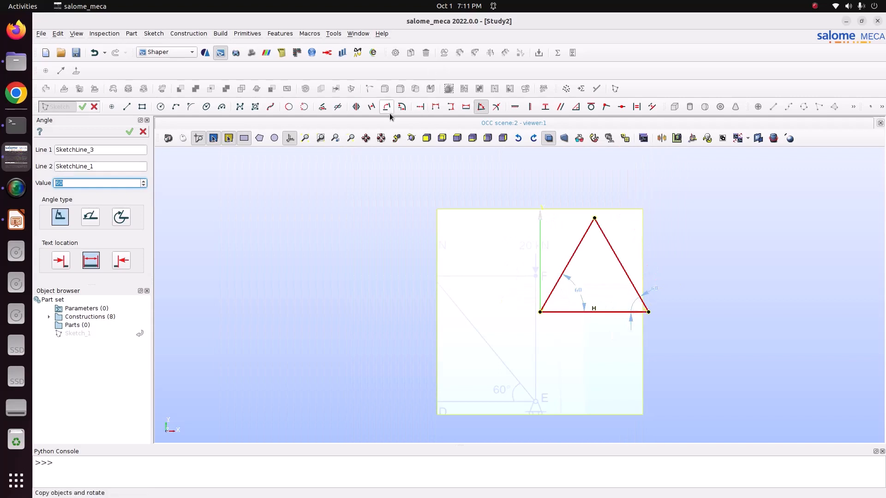
click(465, 107)
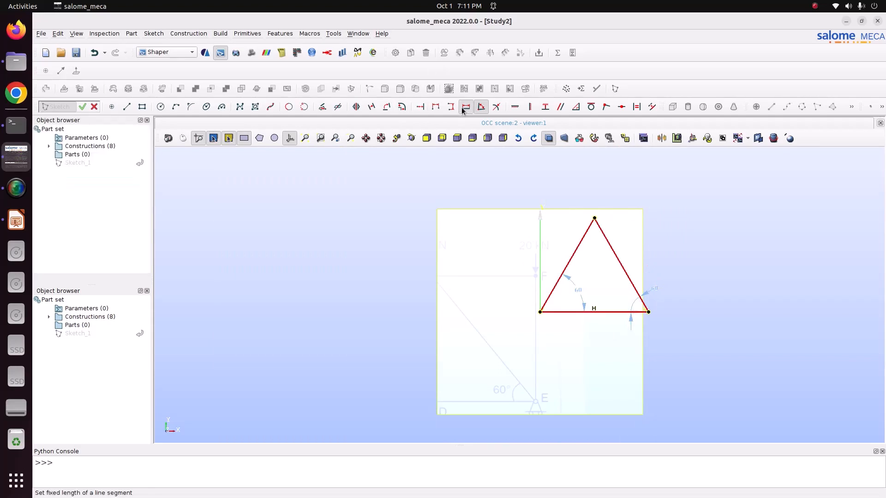
click(580, 312)
click(582, 333)
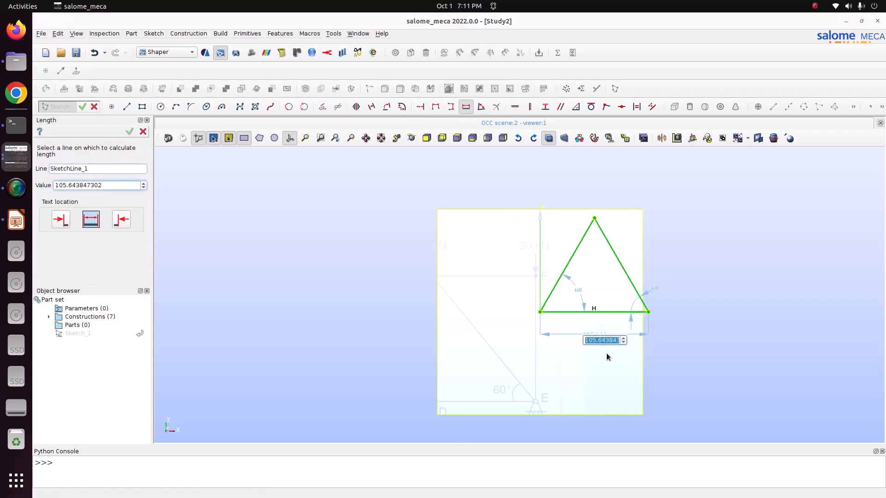
text(6)
key(Return)
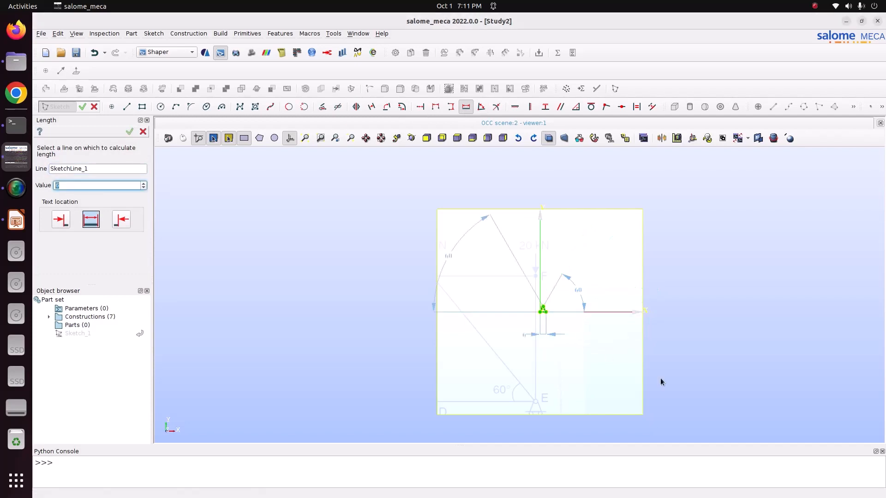
scroll(541, 312, up, 5)
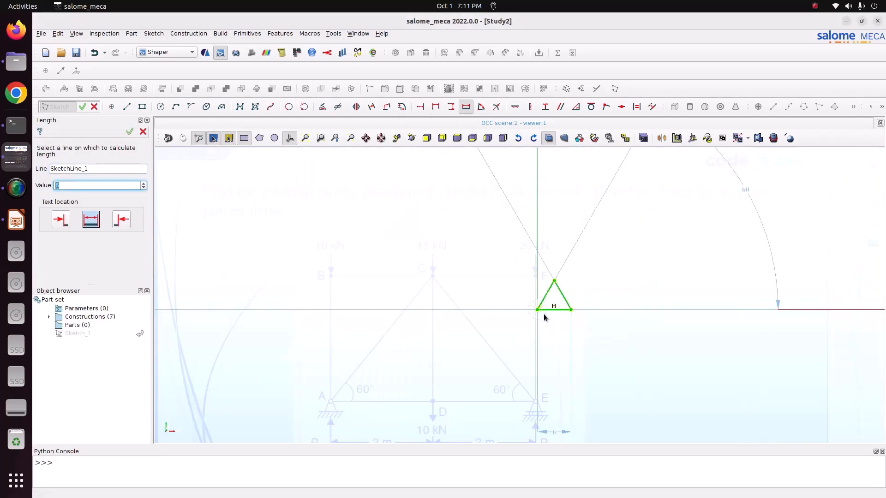
scroll(545, 315, down, 3)
click(682, 266)
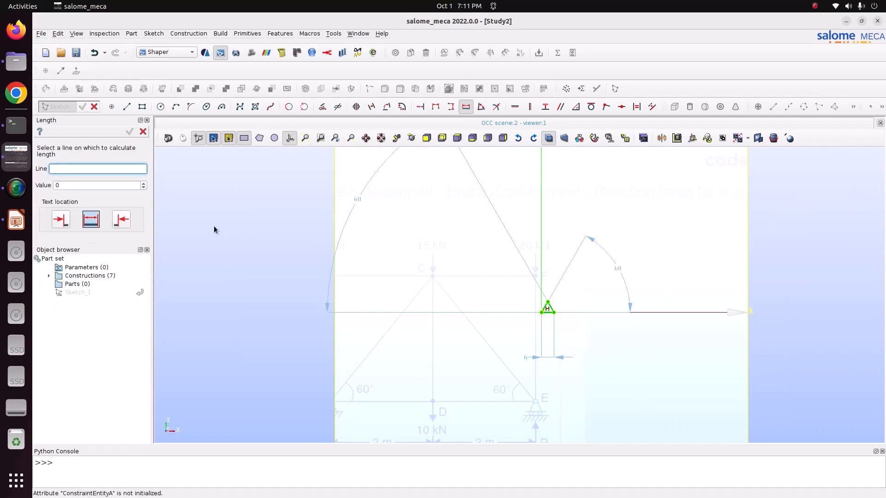
scroll(574, 304, up, 2)
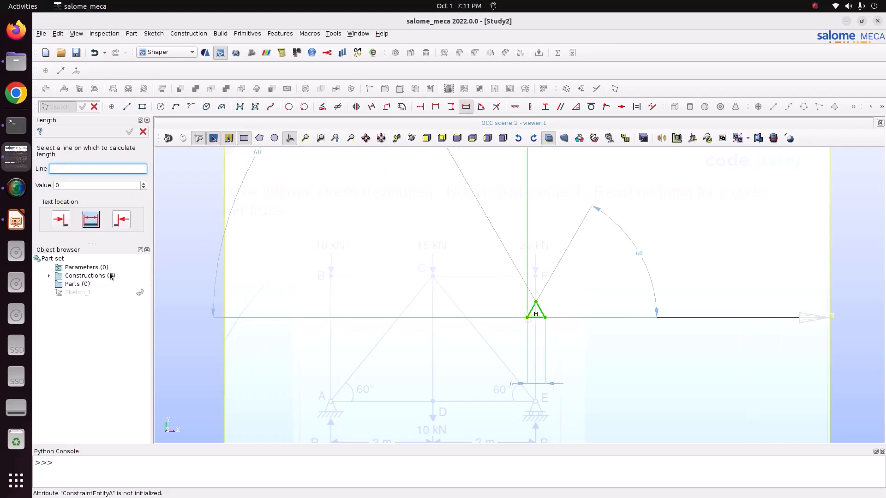
click(143, 132)
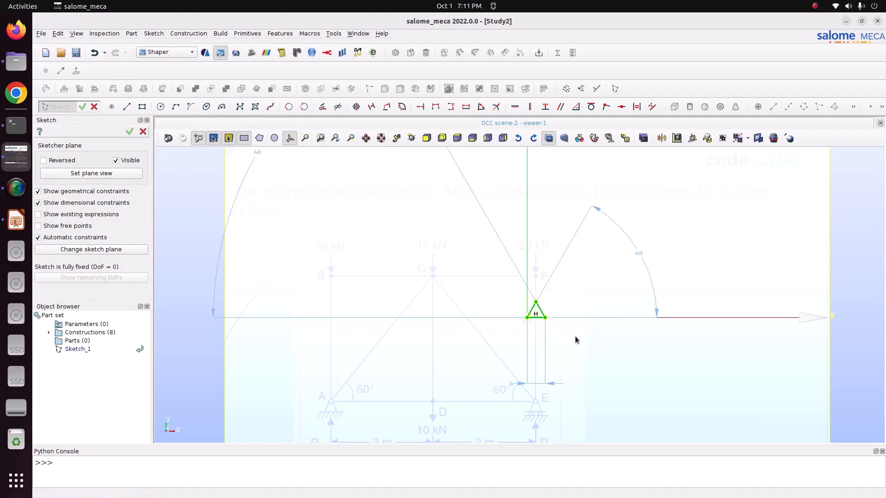
Reposition the two 60° angle dimensions and the base's length dimension close to the small triangle.
double_click(642, 258)
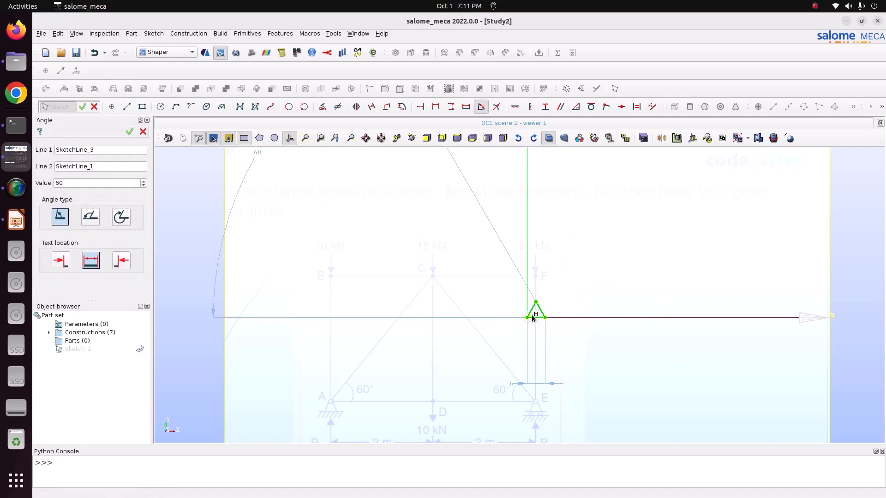
double_click(257, 154)
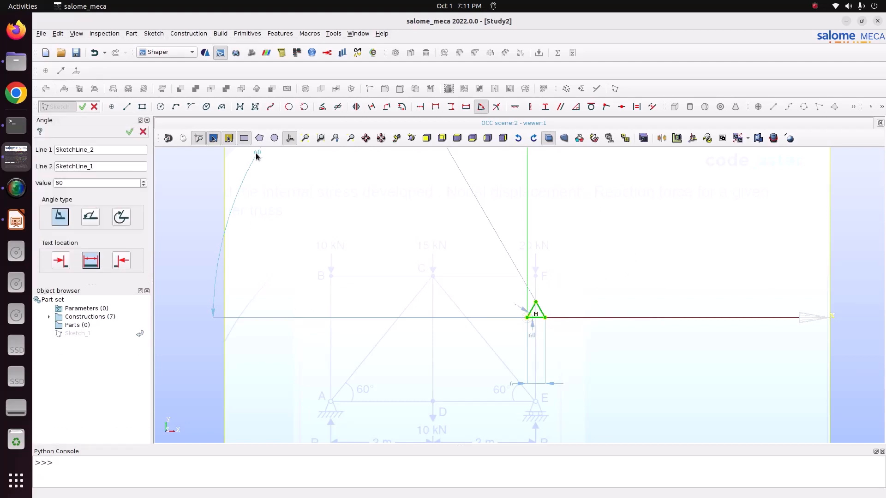
mouse_move(263, 159)
mouse_down()
mouse_move(348, 223)
mouse_move(271, 160)
mouse_up()
double_click(266, 160)
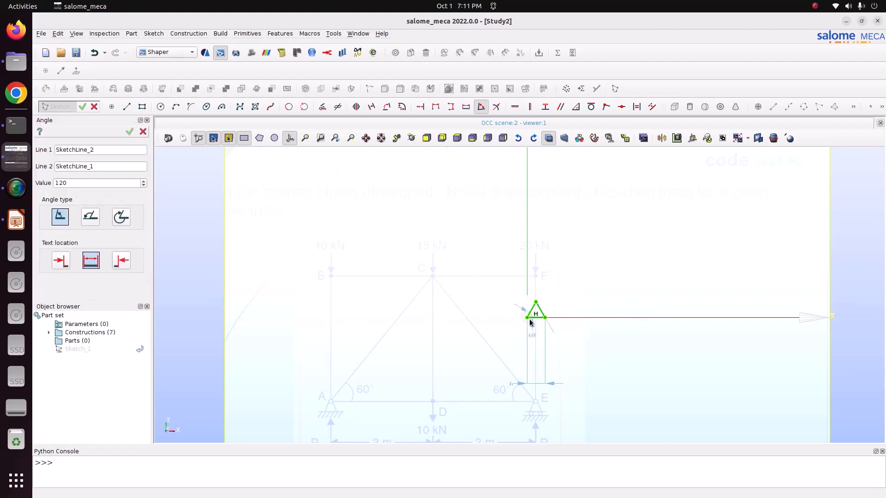
double_click(544, 388)
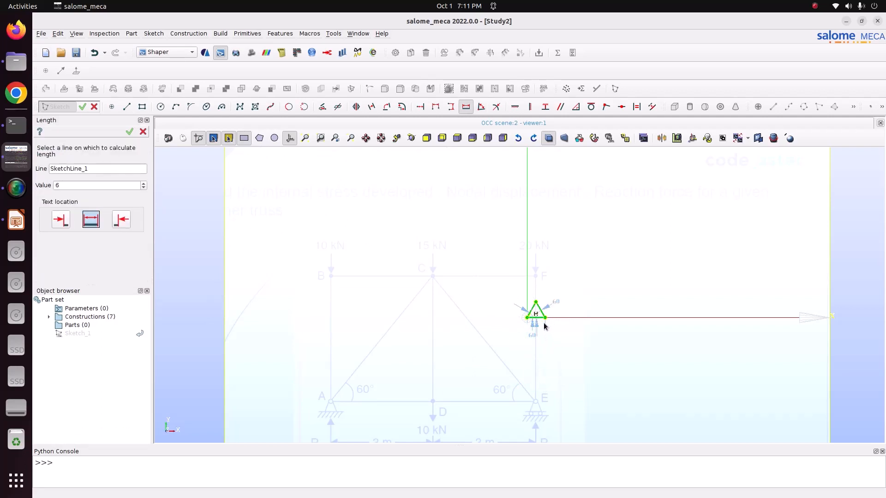
scroll(542, 323, up, 10)
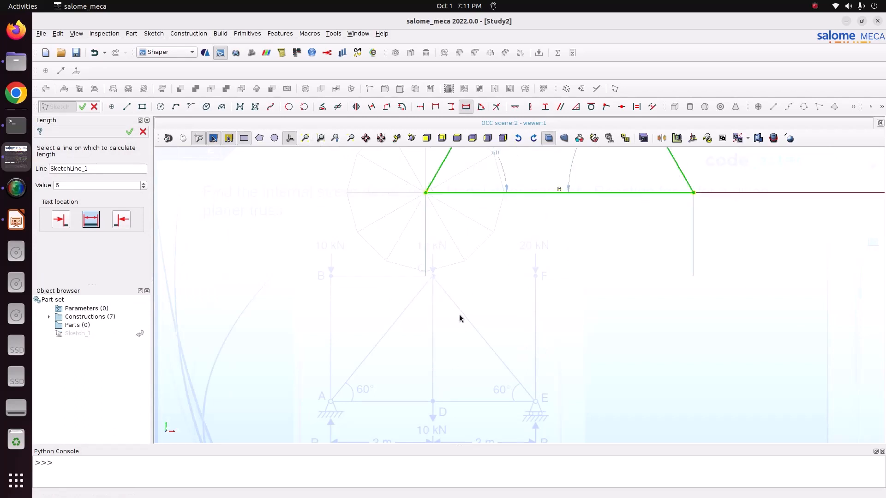
scroll(459, 316, down, 4)
scroll(459, 248, up, 5)
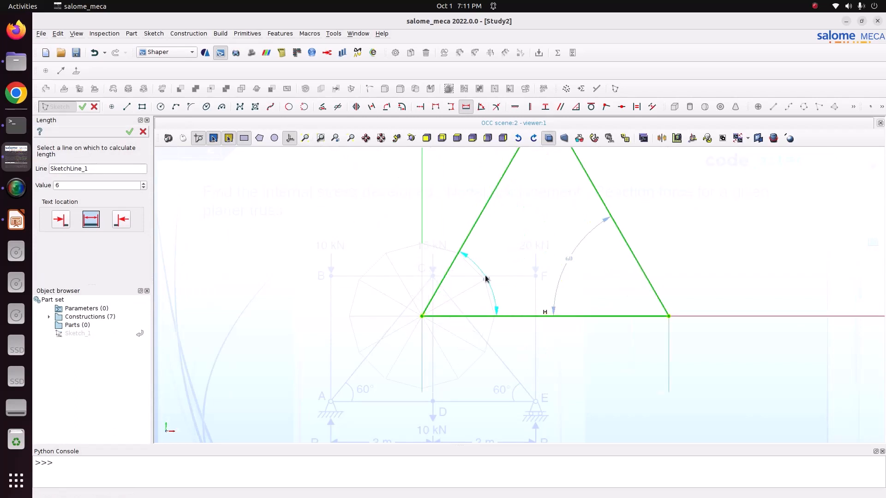
Tuck the two 60° angle dimensions against the base corners and place the length dimension just below the base.
double_click(485, 278)
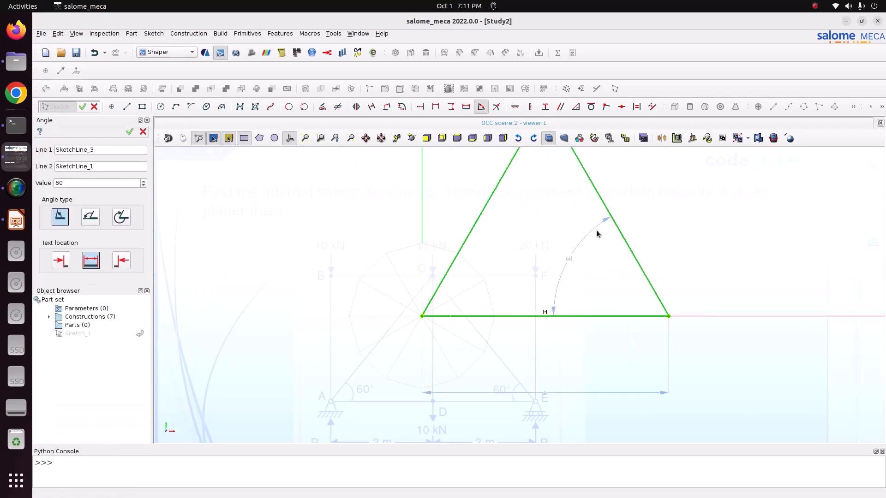
drag(582, 240, 604, 253)
double_click(503, 393)
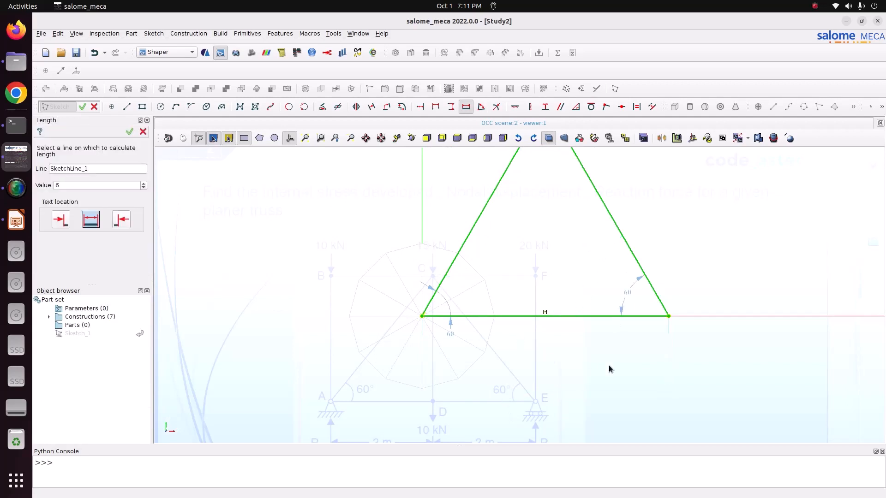
key(Return)
scroll(603, 405, up, 3)
double_click(502, 281)
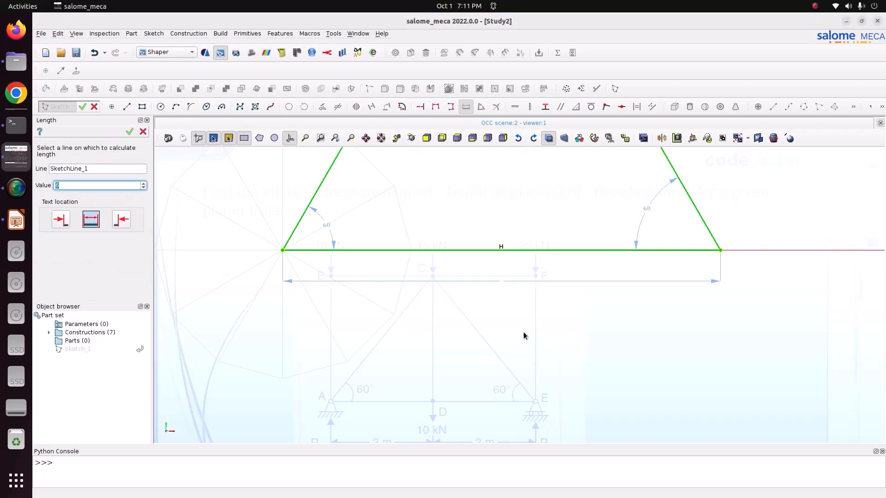
scroll(524, 331, down, 5)
Check the slide in LibreOffice Impress; in salome_meca, sketch lines from the apex horizontally to the Y axis and down to the origin, then accept the sketch.
click(16, 221)
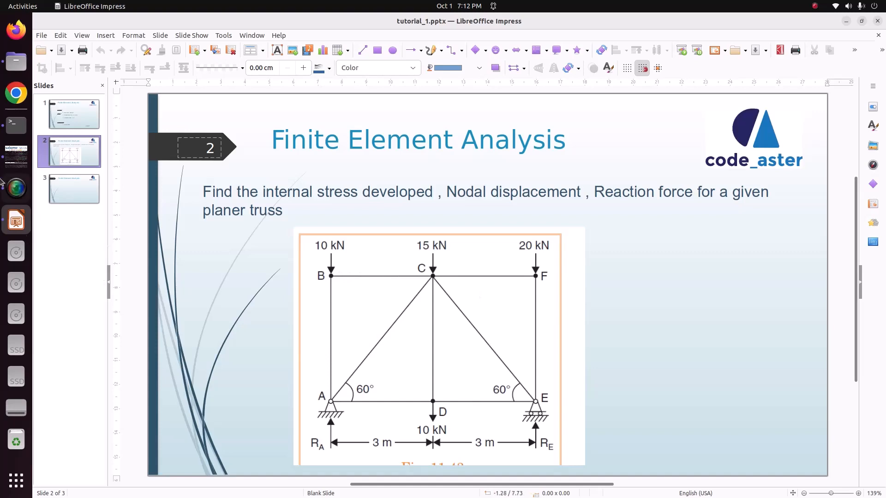
click(17, 156)
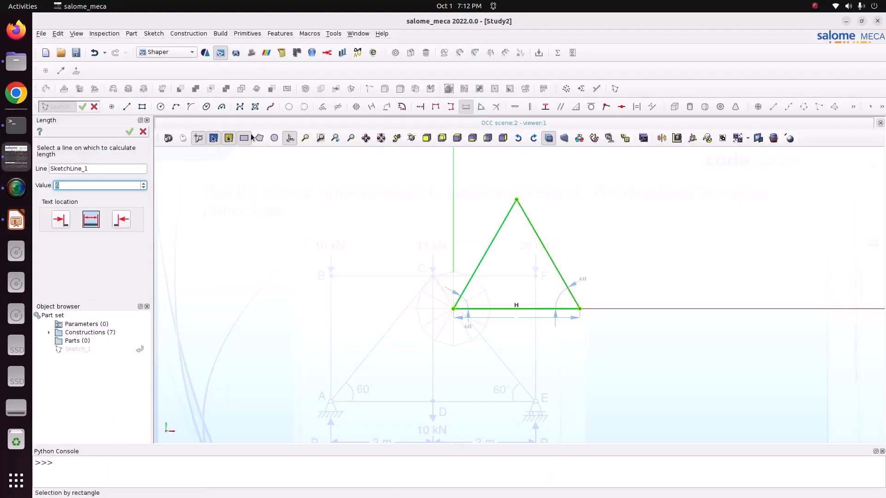
click(126, 108)
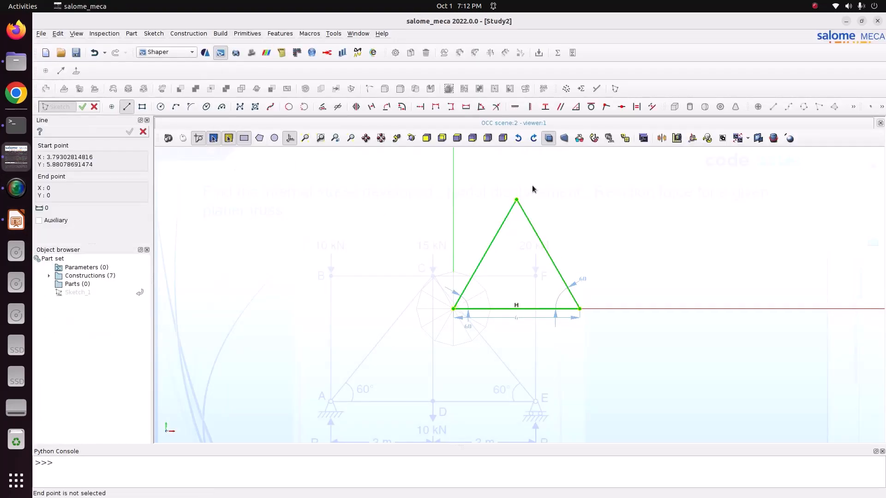
click(516, 200)
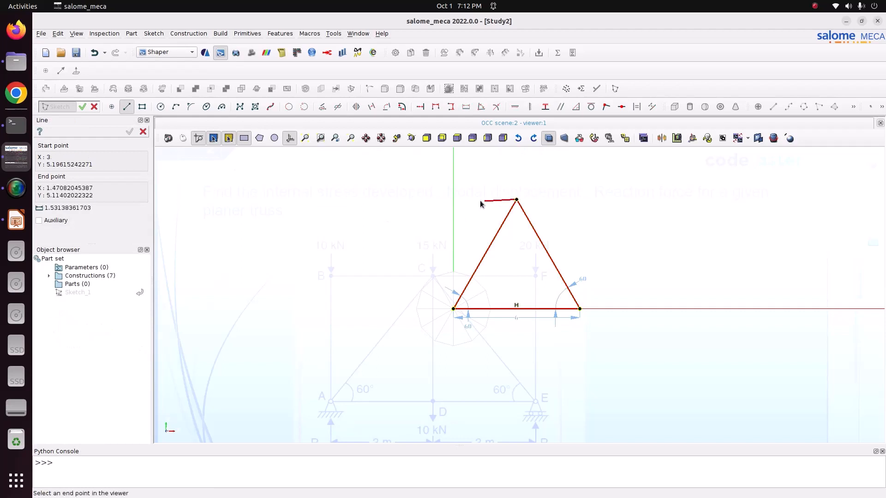
click(454, 199)
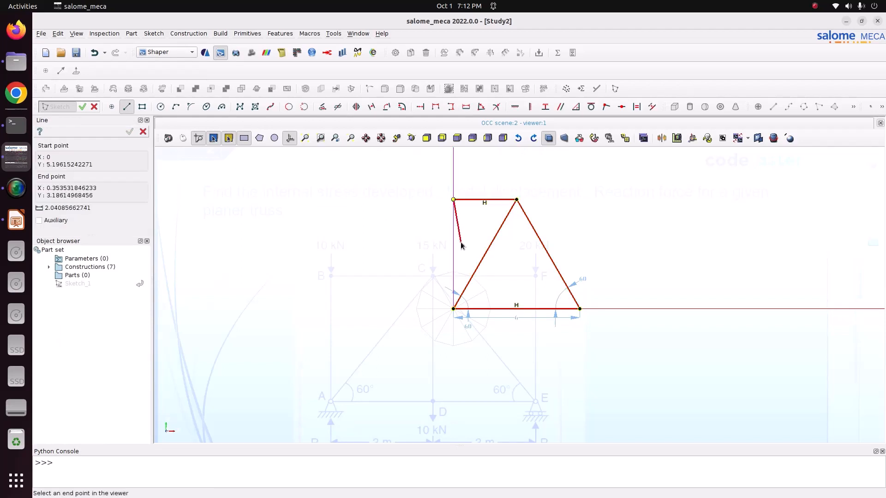
click(453, 310)
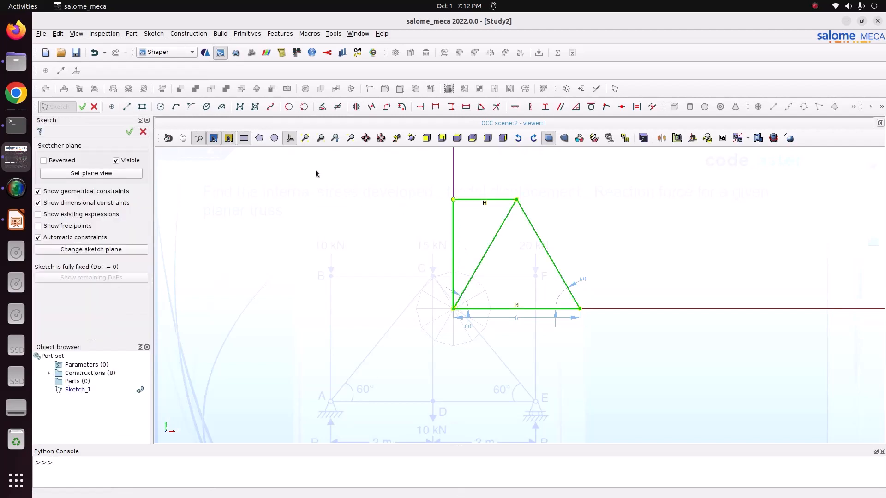
click(129, 132)
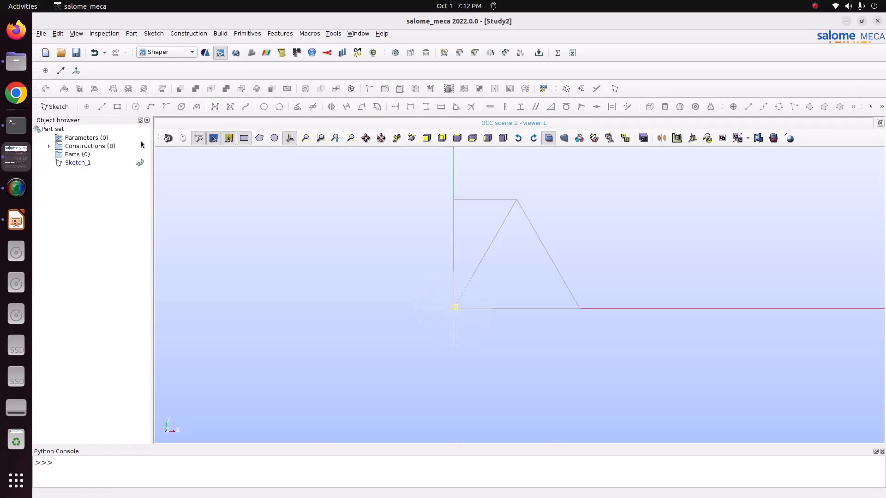
Reopen the truss sketch for editing.
click(87, 164)
right_click(88, 164)
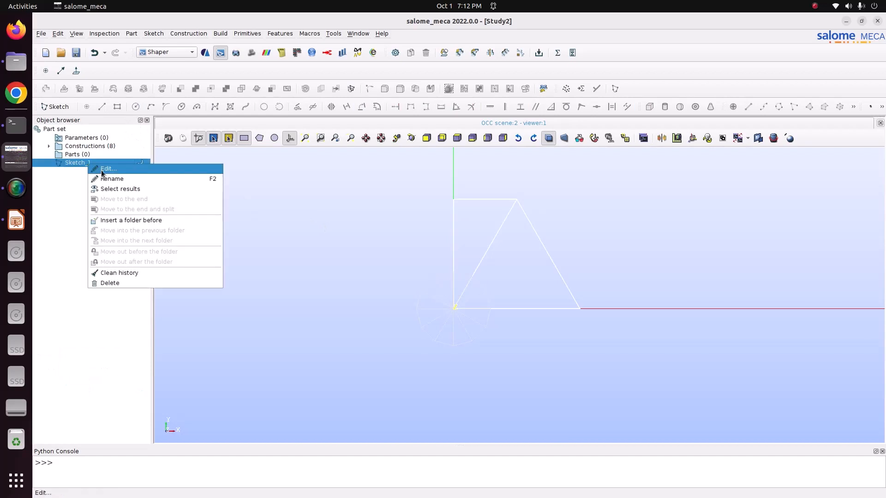
click(98, 170)
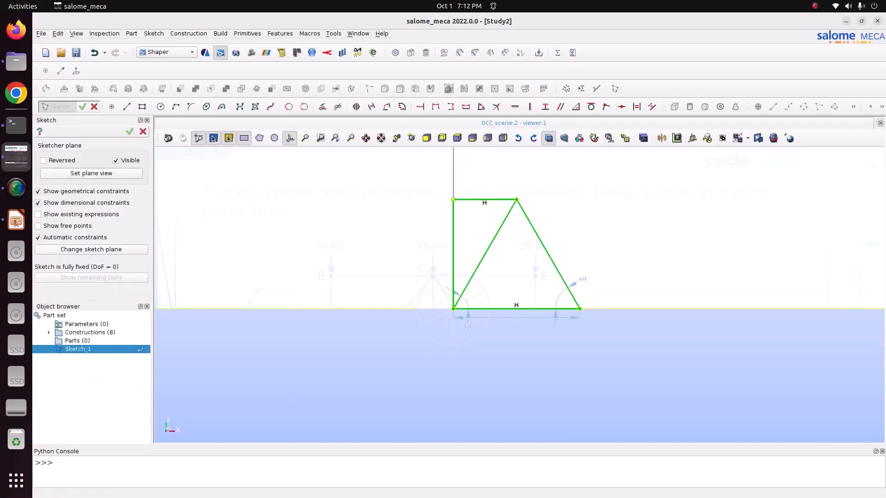
click(126, 106)
click(517, 199)
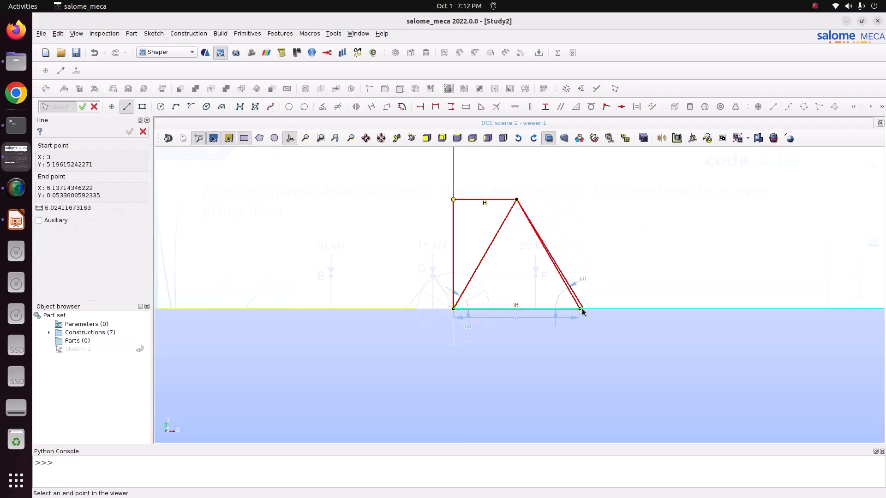
right_click(625, 205)
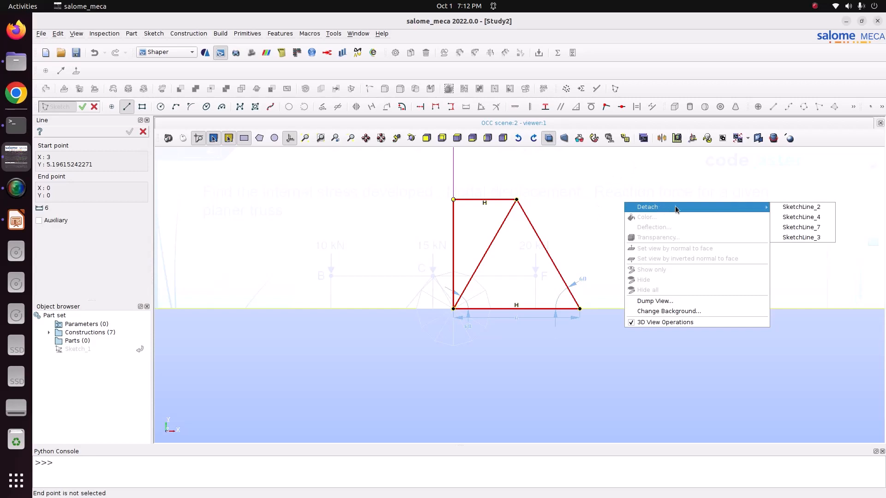
click(699, 183)
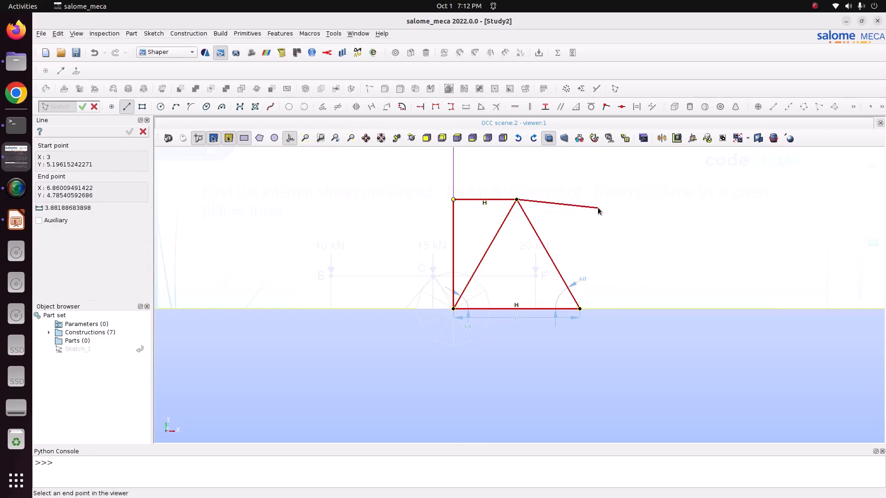
key(Escape)
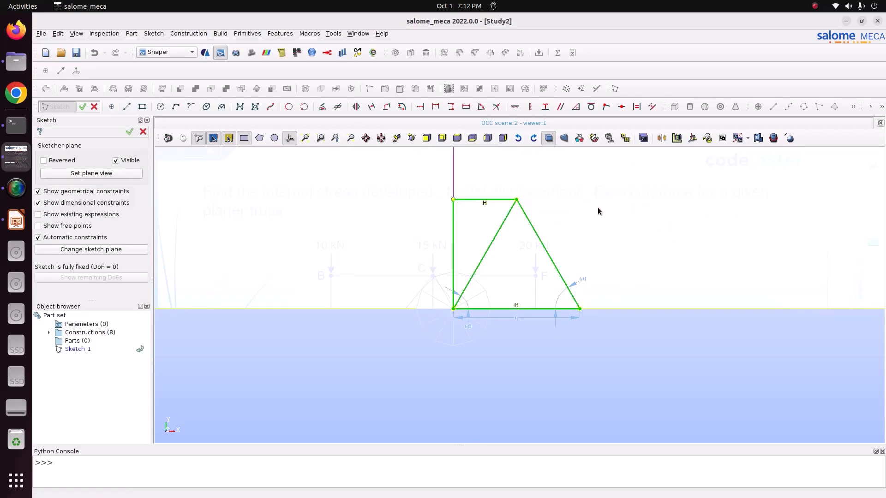
Sketch a vertical line about 5.2 long up from the triangle's right base corner, and join its top horizontally to the apex.
click(127, 106)
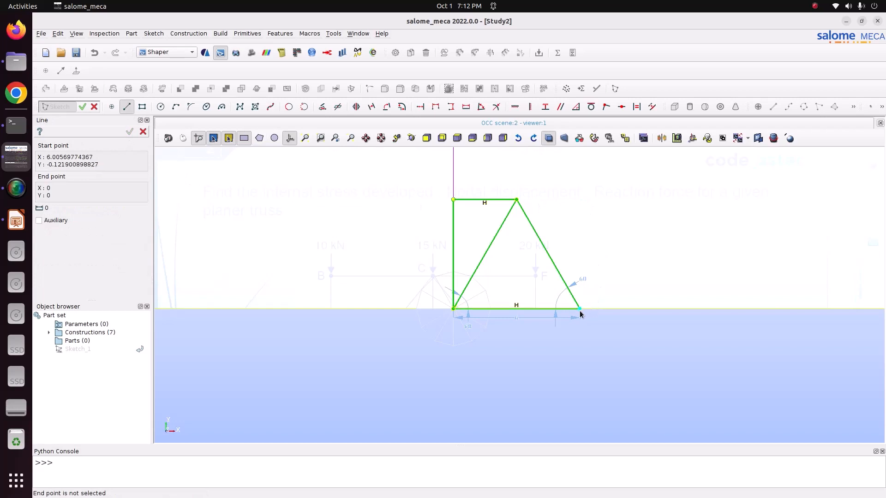
click(580, 310)
click(580, 199)
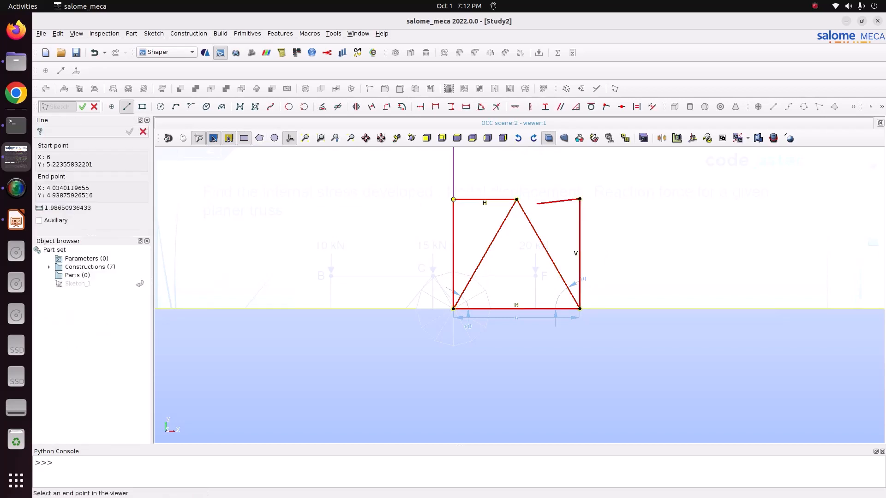
click(518, 201)
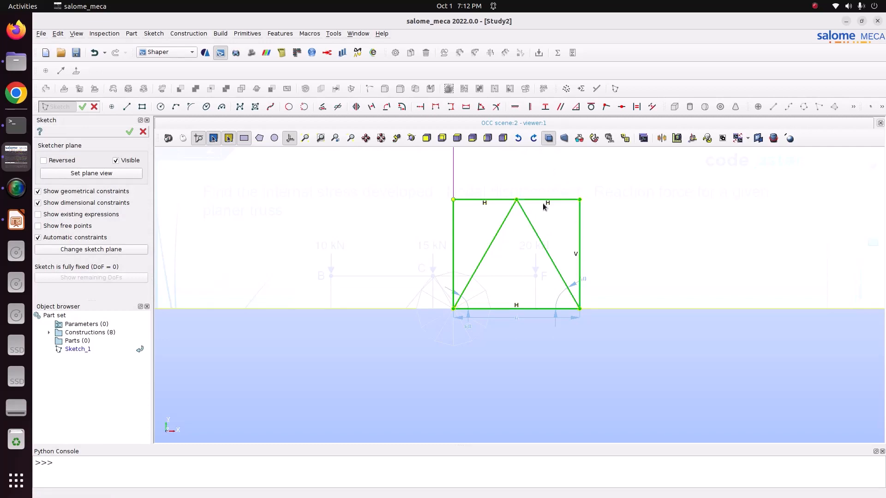
Check the truss slide in LibreOffice Impress, and sketch a vertical member from the apex to the base's midpoint in salome_meca.
click(16, 221)
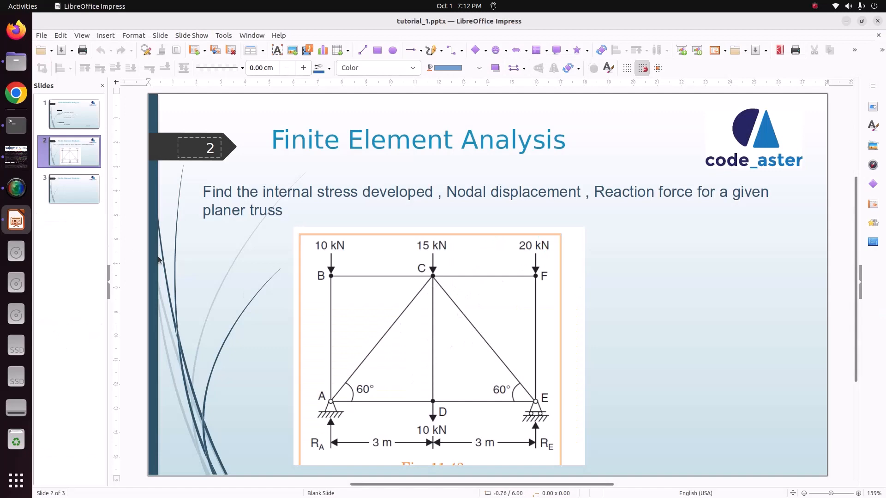
click(16, 159)
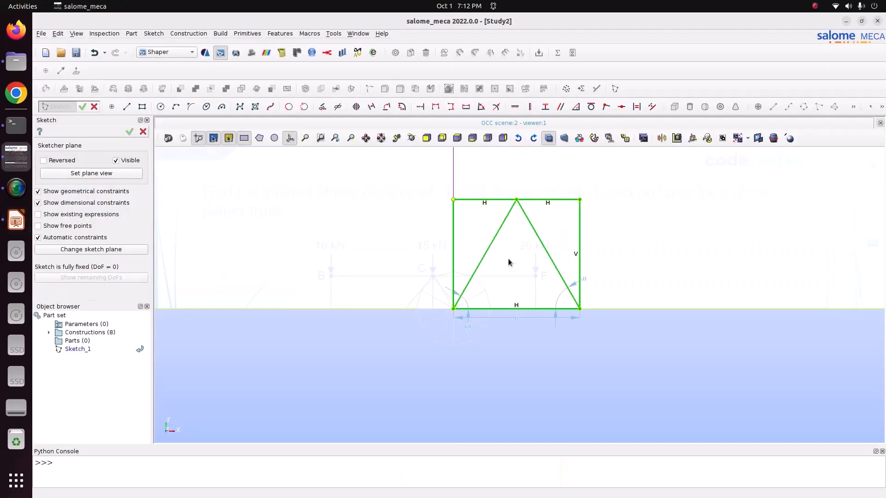
click(127, 109)
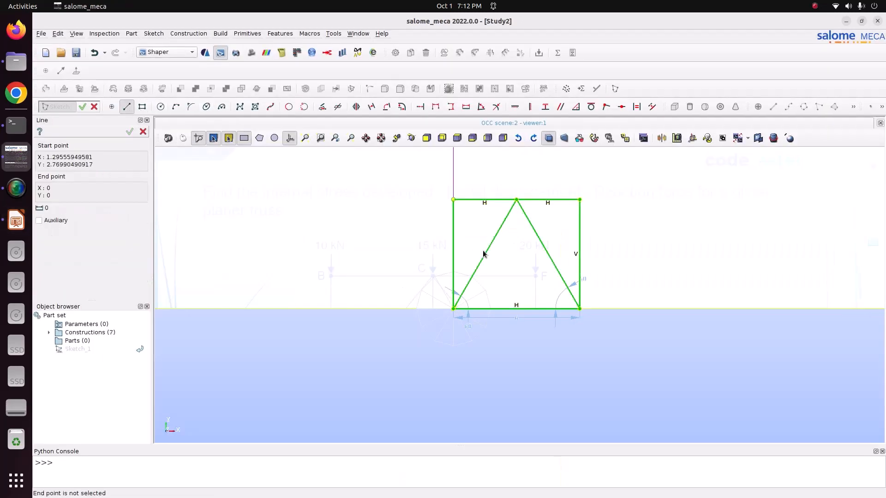
click(517, 201)
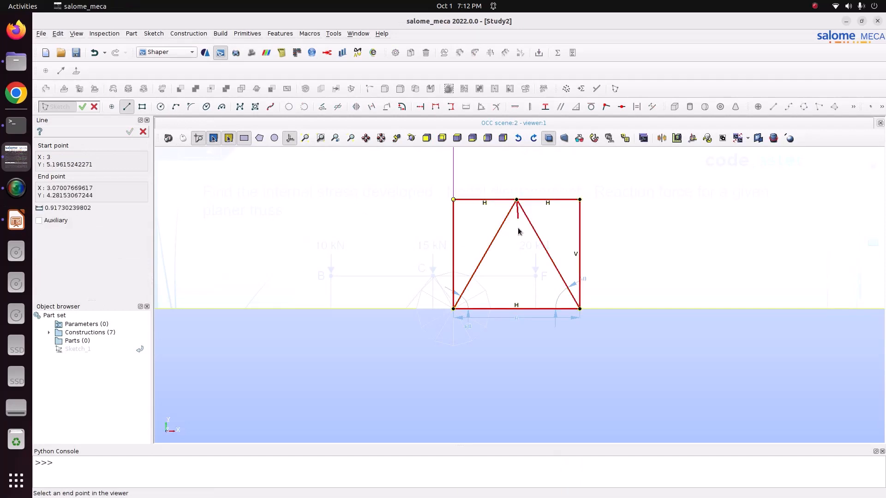
click(517, 308)
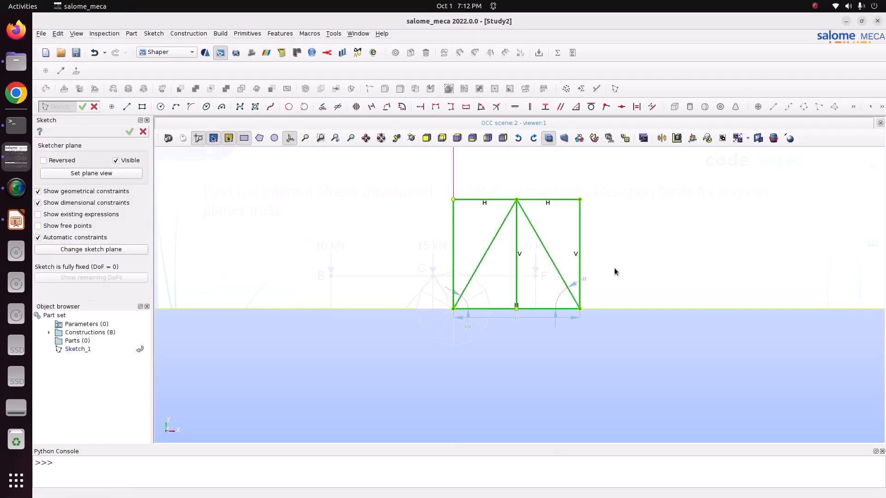
Inspect the completed truss outline and accept the sketch.
scroll(614, 271, up, 2)
scroll(571, 389, up, 2)
scroll(571, 390, down, 3)
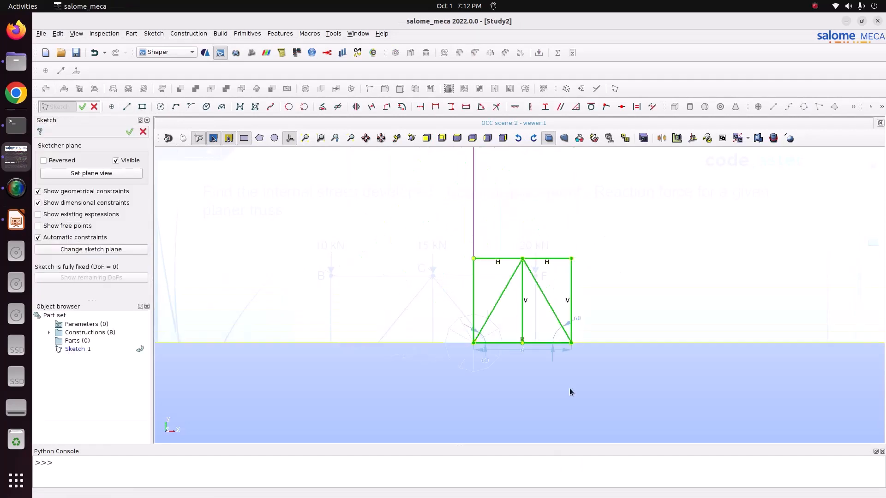
scroll(550, 221, up, 2)
scroll(551, 253, up, 2)
scroll(490, 238, down, 3)
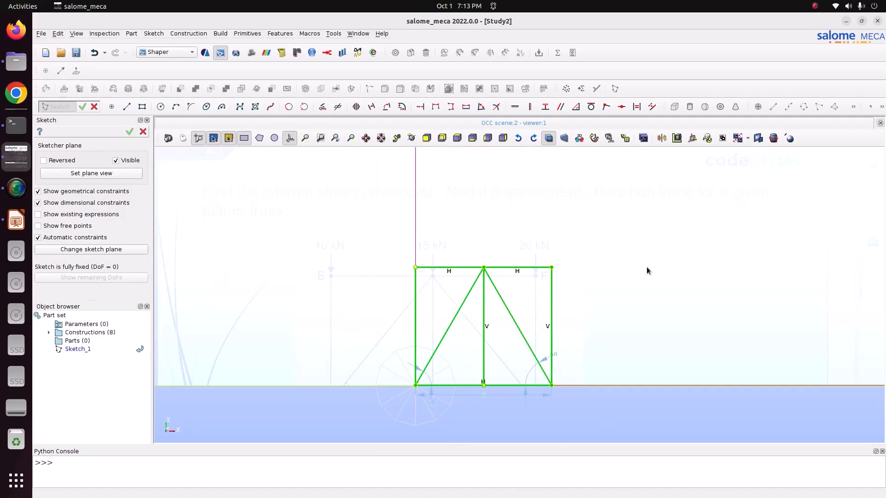
click(130, 132)
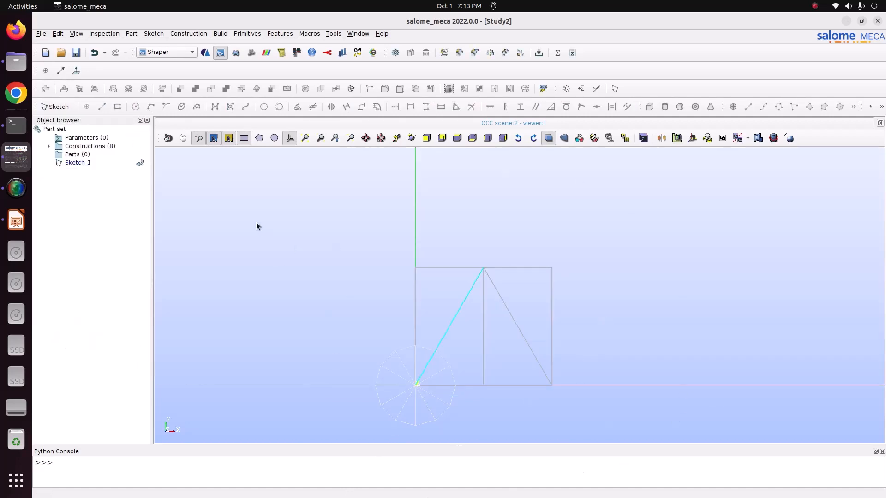
Start a CAD-format export of the truss sketch and browse to the Pictures/CODE_ASTER/truss/4_truss folder as its destination.
click(87, 164)
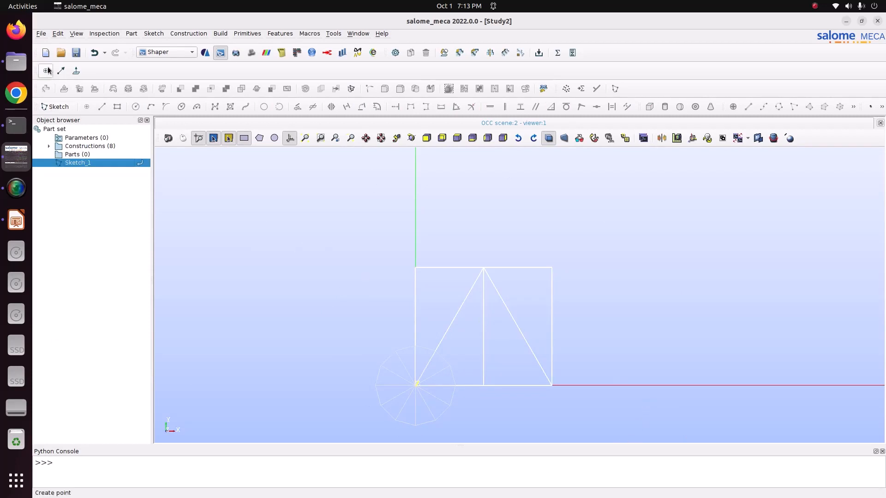
click(41, 34)
mouse_move(65, 137)
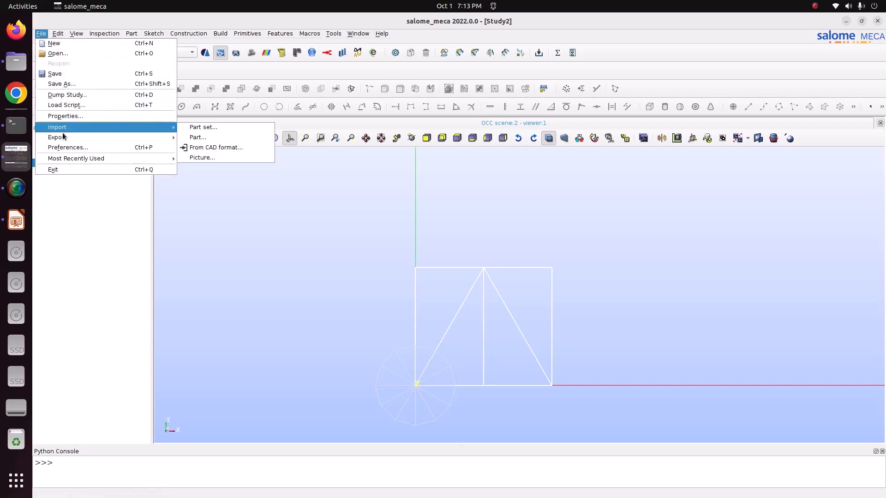
click(209, 148)
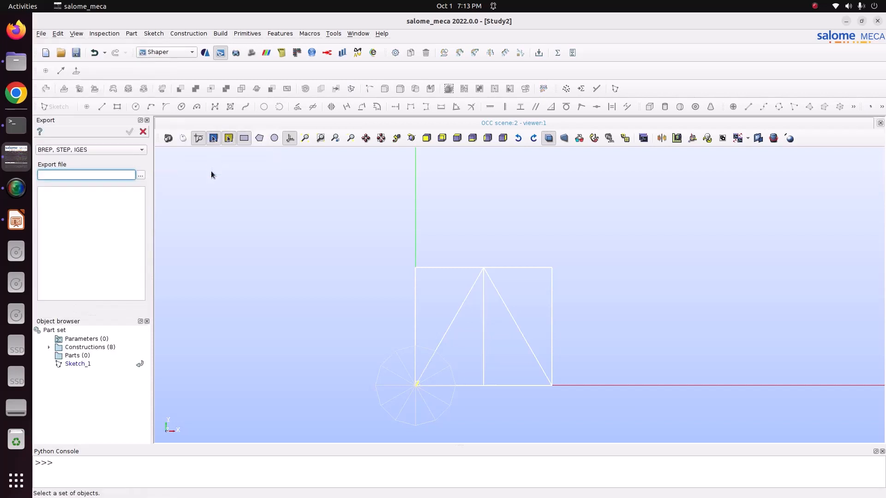
click(140, 176)
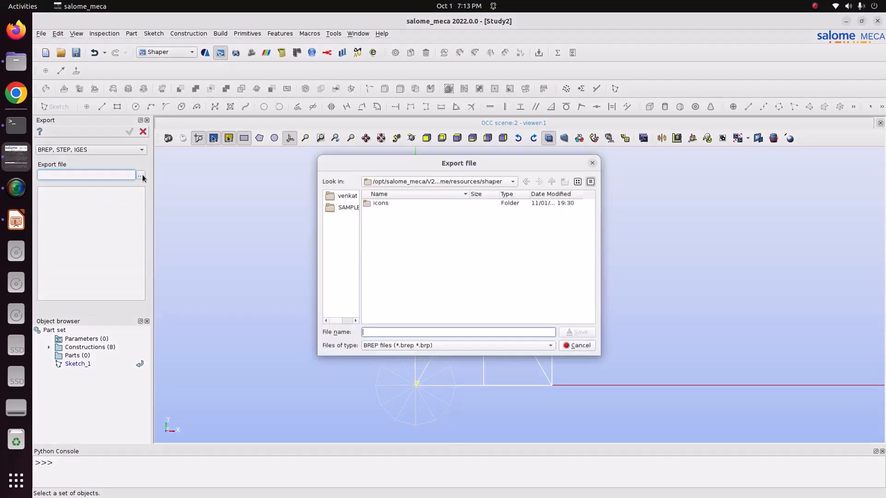
click(450, 180)
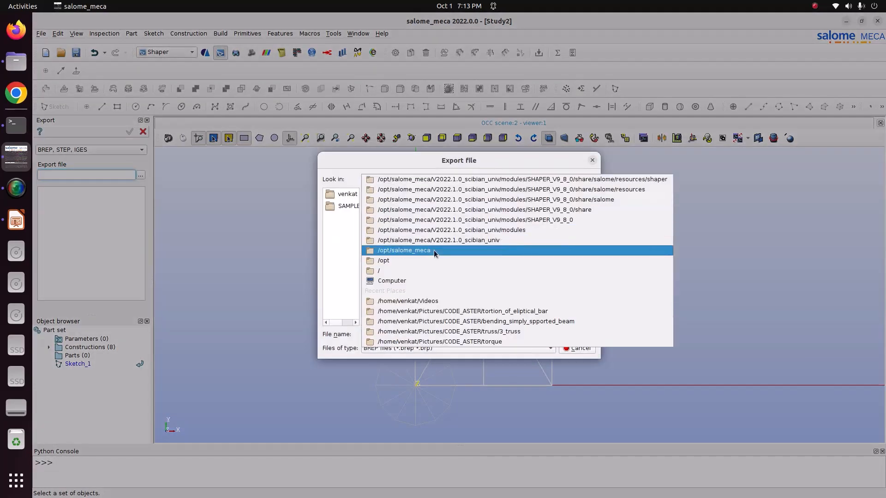
click(422, 278)
click(346, 196)
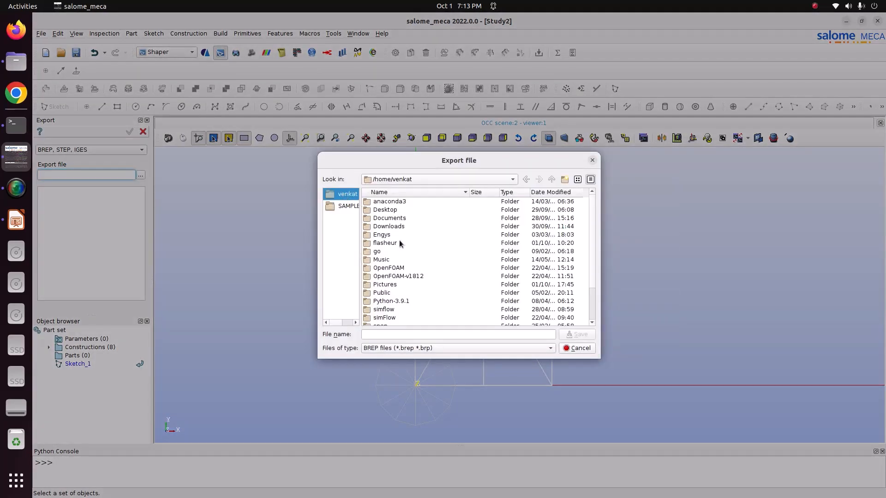
double_click(384, 286)
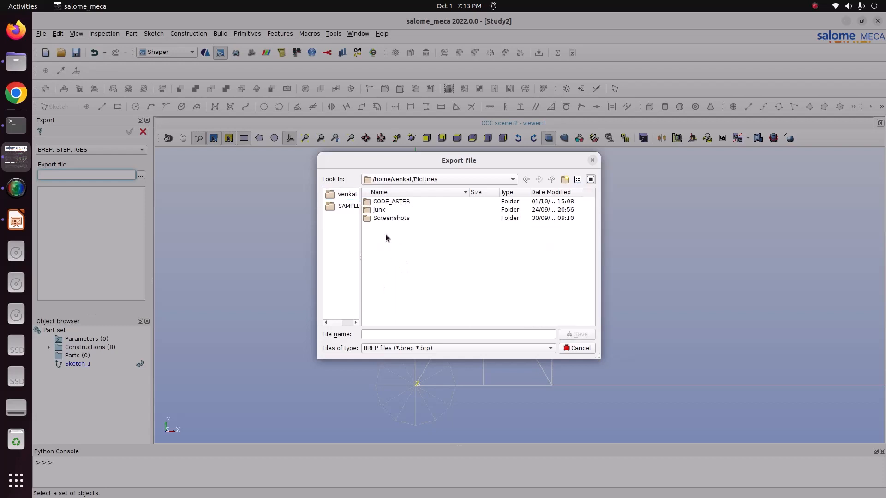
double_click(386, 202)
double_click(391, 244)
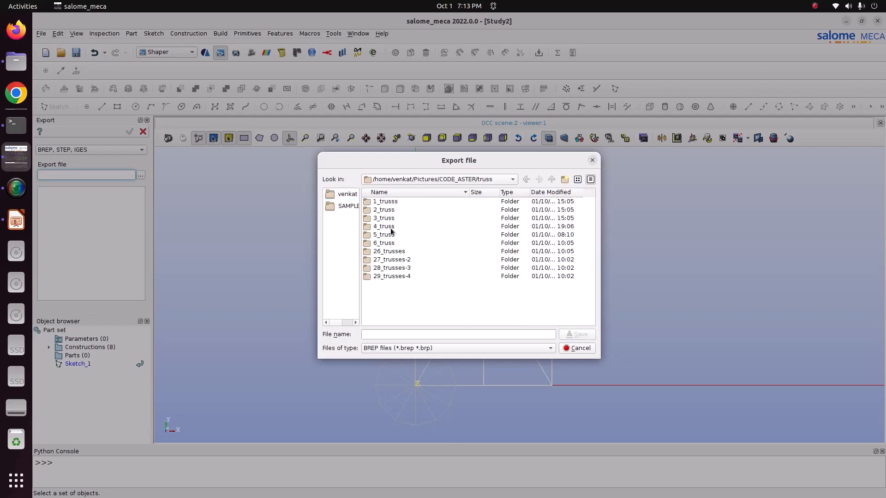
double_click(384, 227)
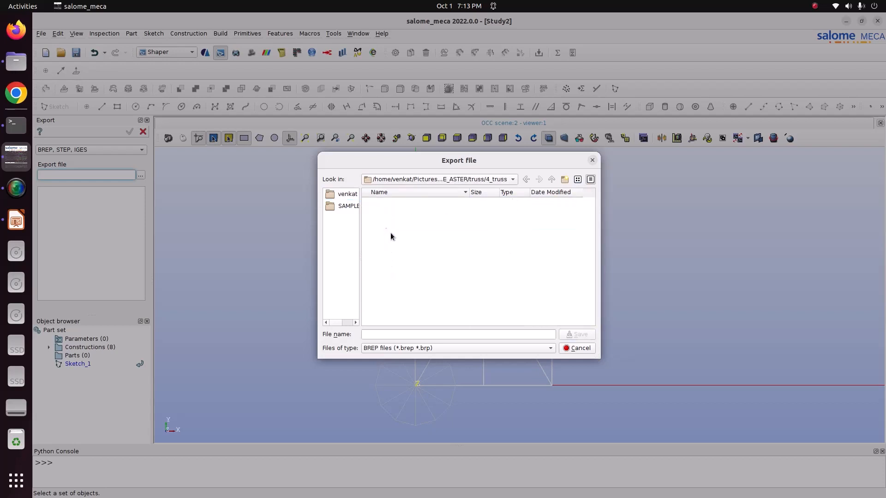
Name the BREP export file truss_1, select the entire truss geometry in the viewer, and export it.
click(452, 334)
text(truss_1)
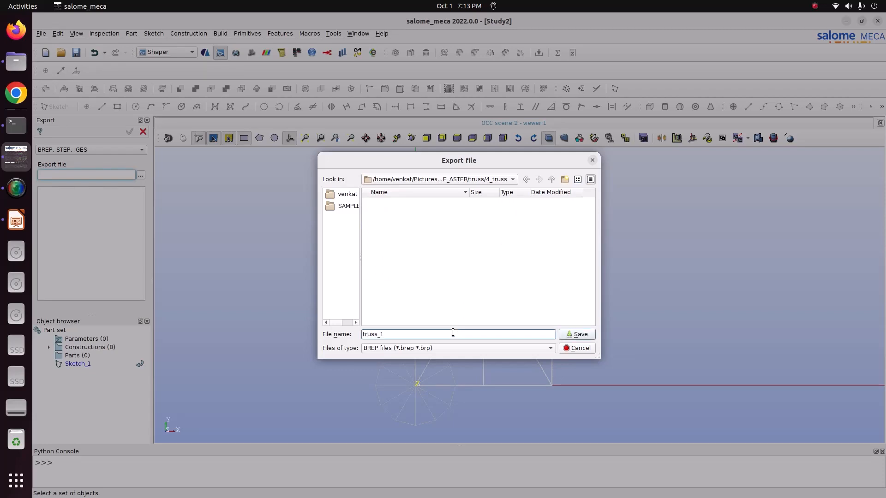
key(Return)
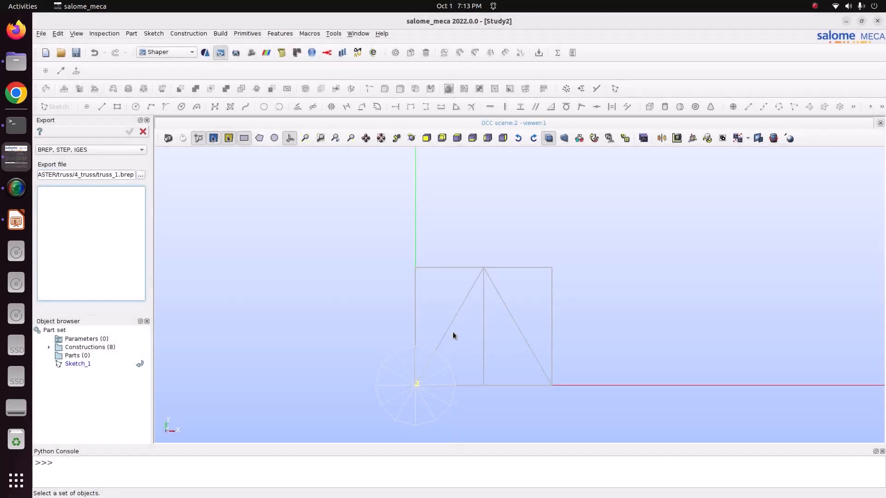
drag(269, 193, 705, 470)
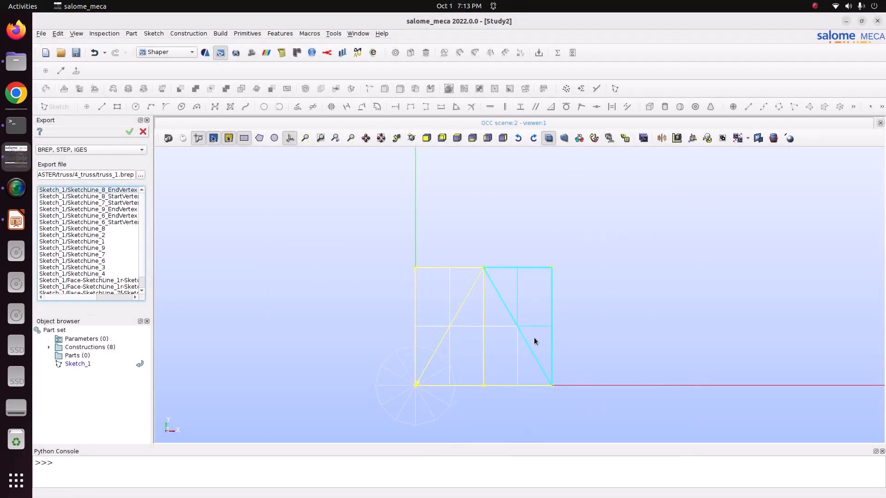
scroll(524, 343, up, 1)
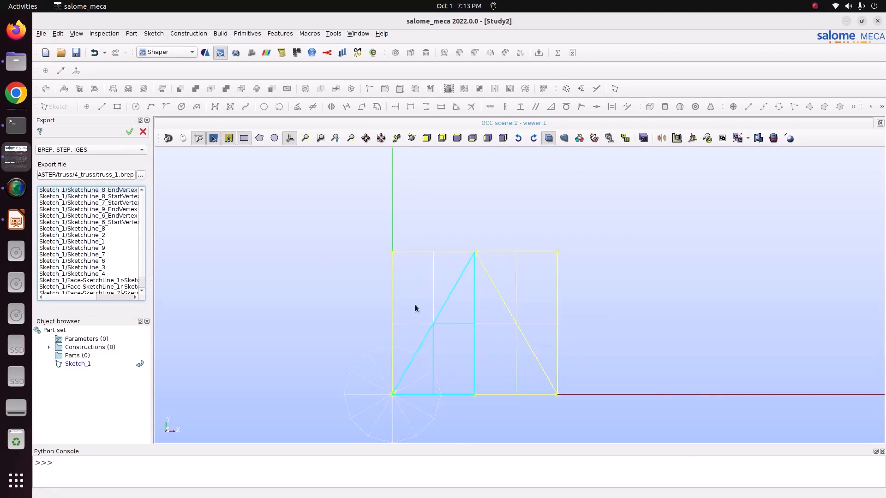
click(129, 133)
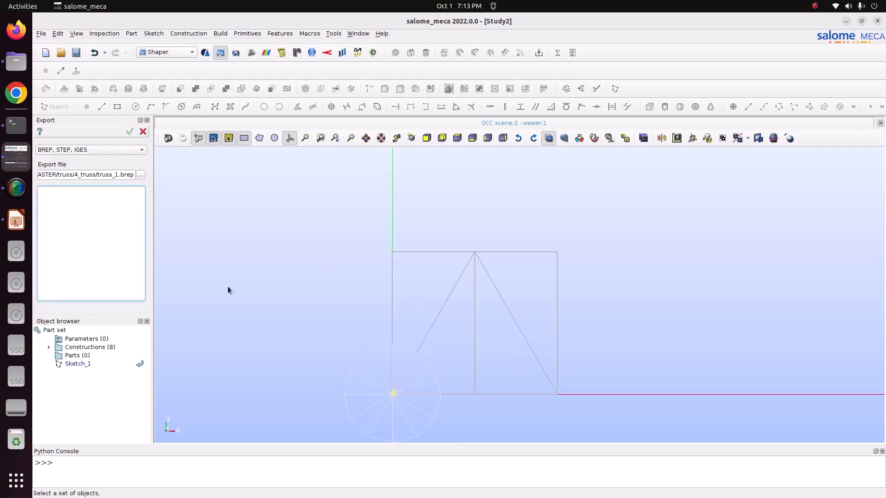
mouse_move(308, 199)
mouse_down()
mouse_move(380, 259)
mouse_move(659, 444)
mouse_up()
click(129, 132)
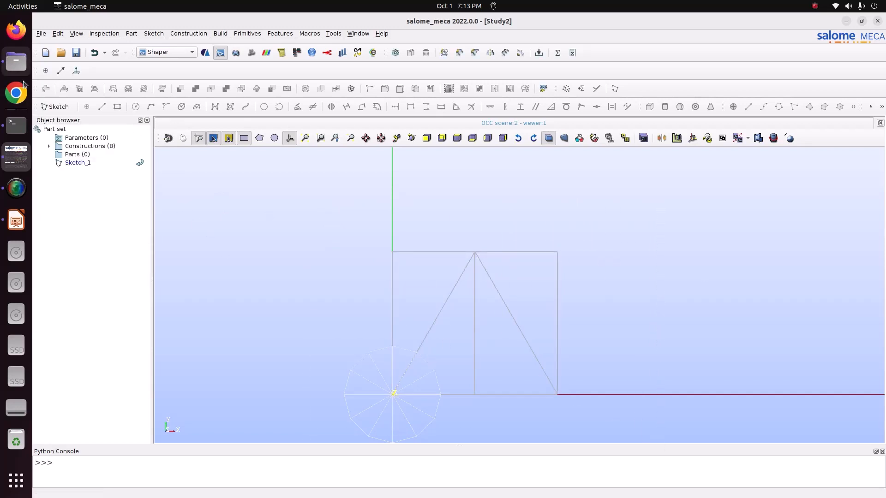
Switch to Files and check the Pictures/CODE_ASTER/truss/4_truss folder for the exported truss_1.brep file.
click(16, 61)
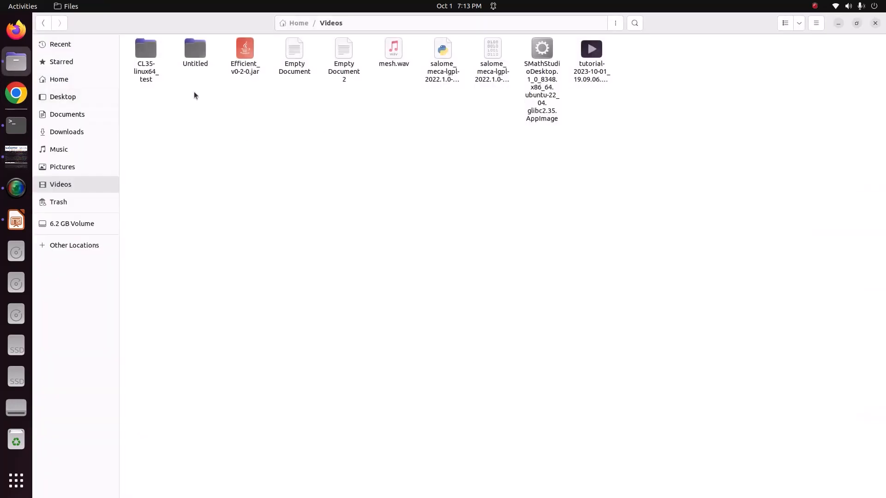
click(67, 167)
double_click(144, 49)
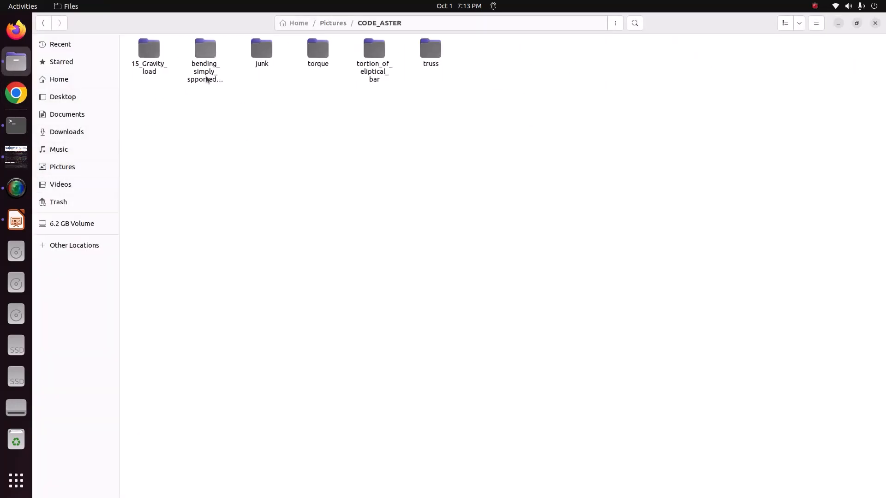
double_click(429, 58)
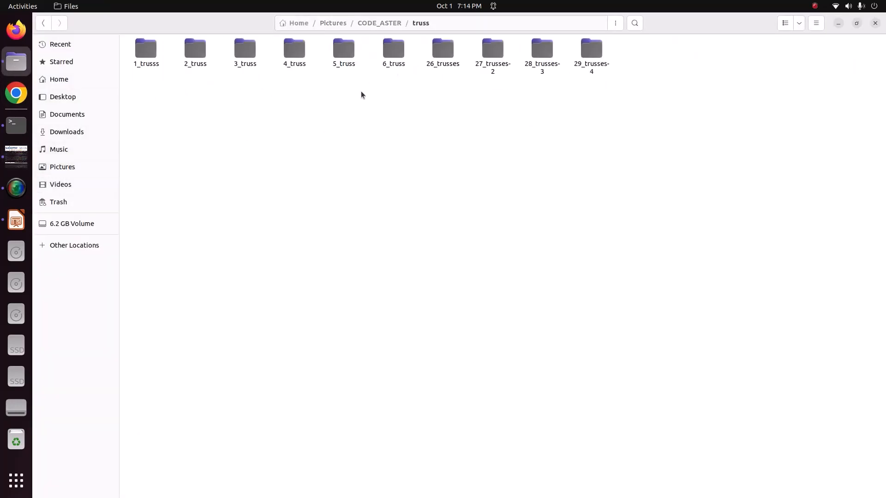
double_click(294, 52)
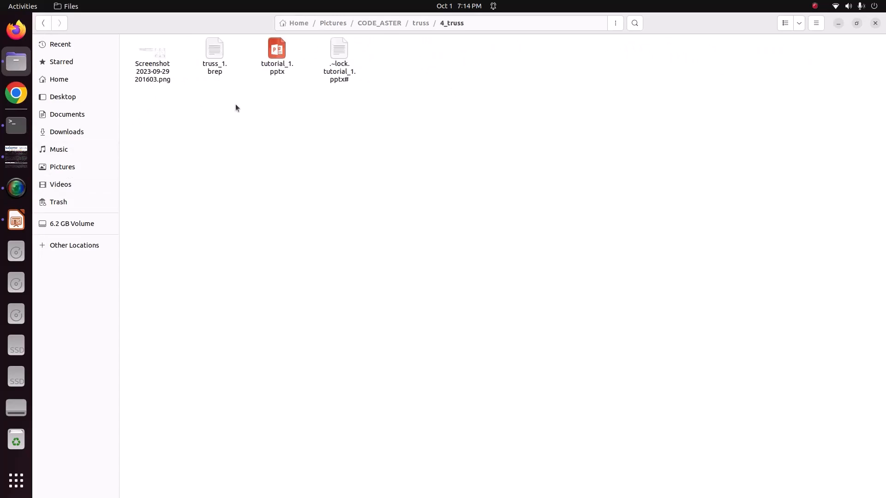
click(215, 69)
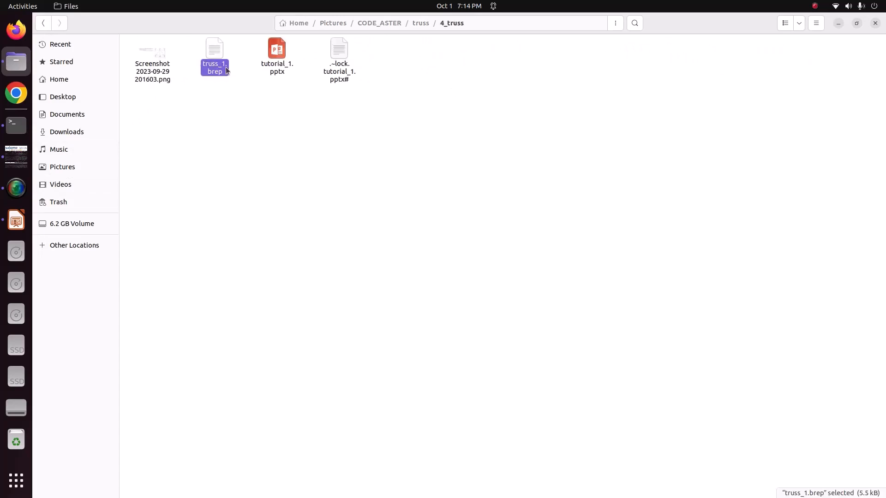
click(250, 96)
drag(236, 77, 201, 31)
Return to salome_meca and activate the Geometry module.
click(16, 157)
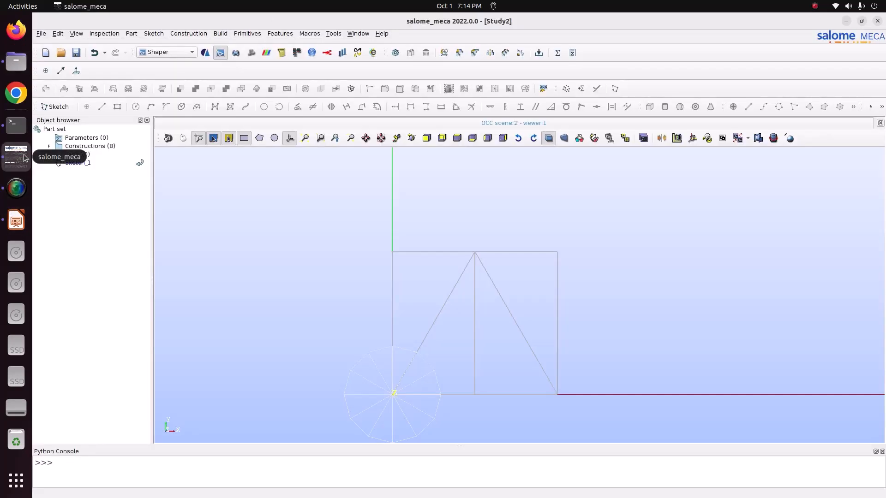
click(175, 52)
click(177, 62)
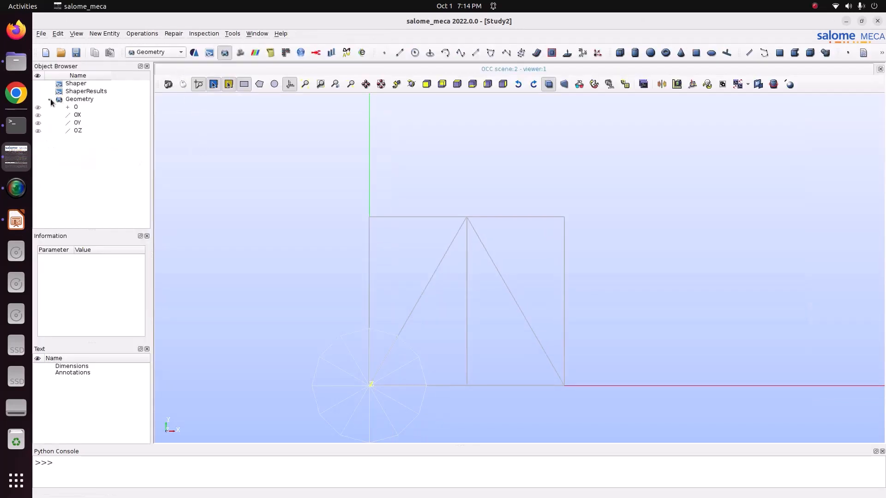
Import truss_1.brep in BREP format from the Pictures/CODE_ASTER/truss/4_truss folder.
click(41, 34)
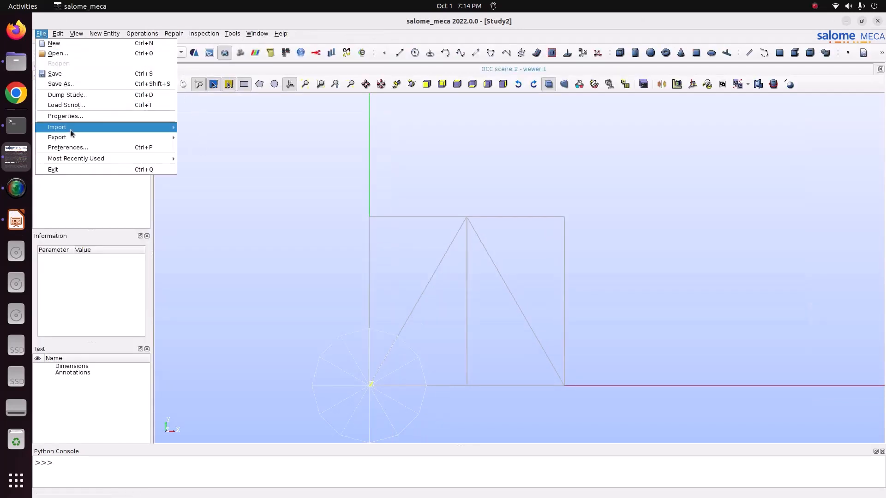
mouse_move(71, 132)
click(221, 128)
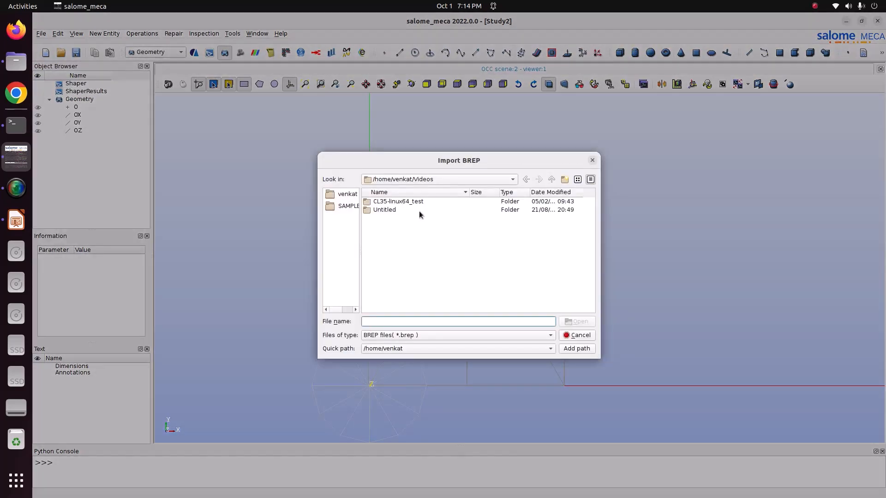
click(425, 180)
click(425, 190)
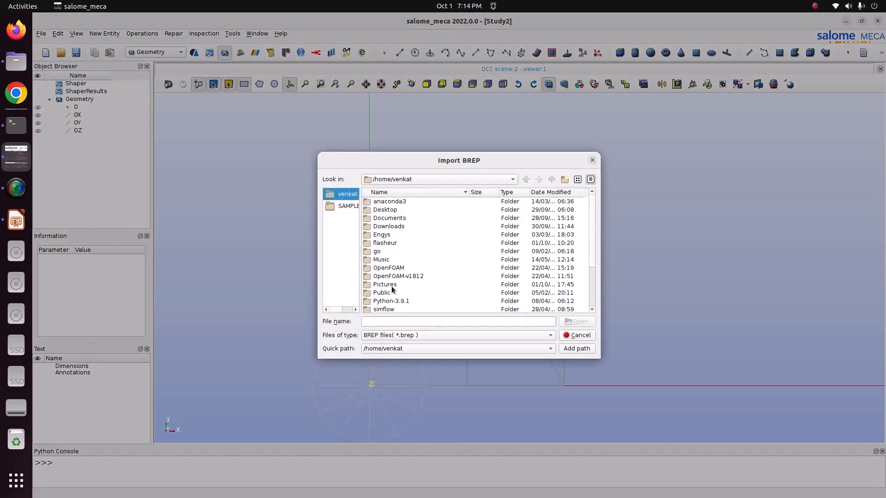
double_click(391, 286)
double_click(392, 202)
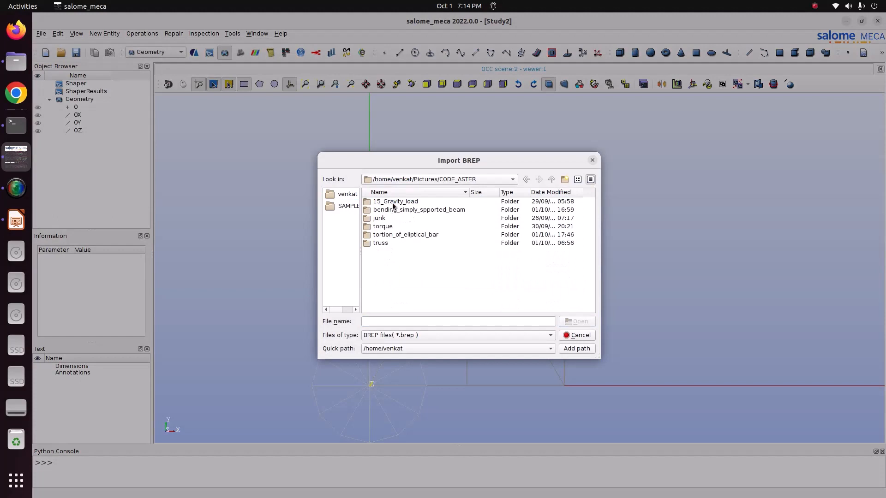
double_click(394, 242)
double_click(393, 226)
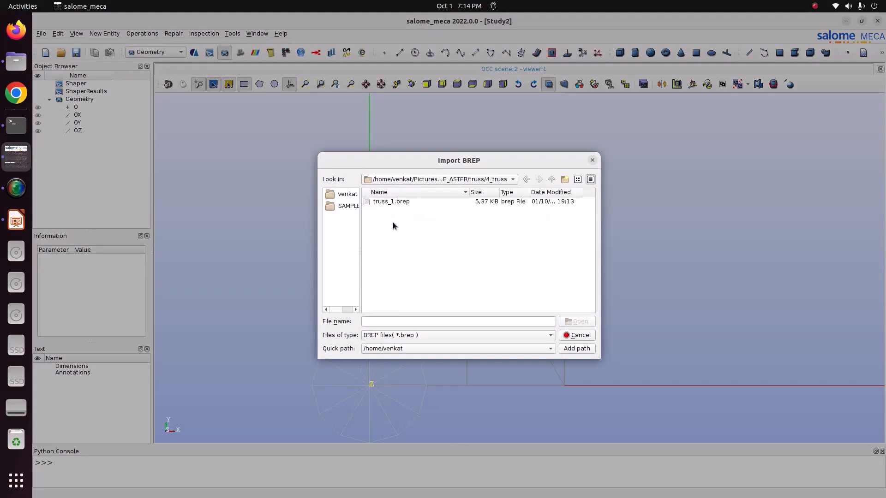
click(393, 202)
click(577, 321)
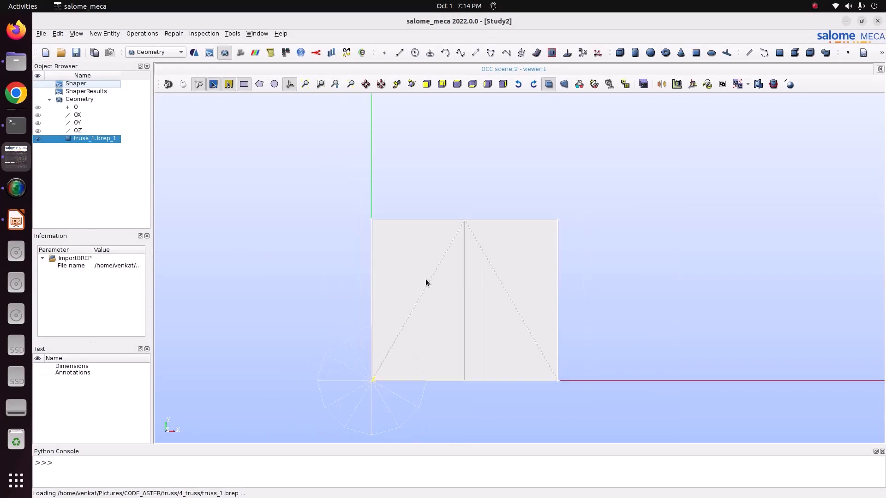
Explode the imported truss_1.brep_1 shape into sub-shapes of type Wire.
click(412, 83)
drag(553, 174, 513, 214)
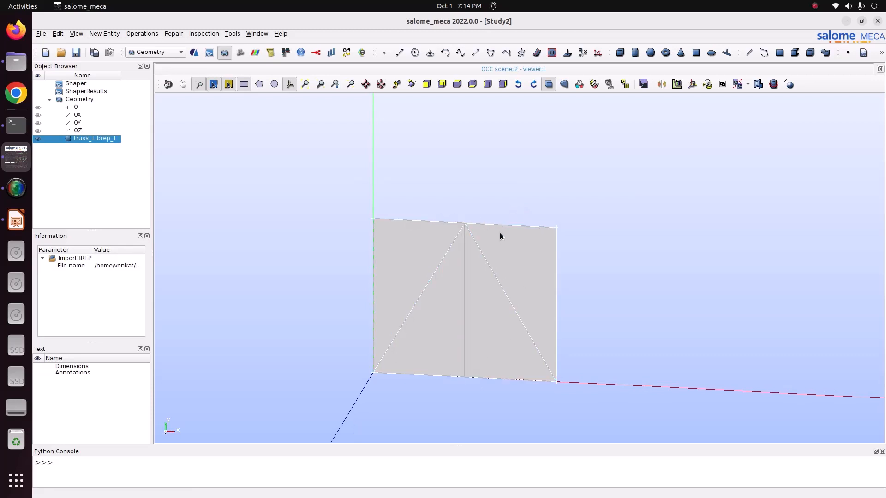
click(95, 35)
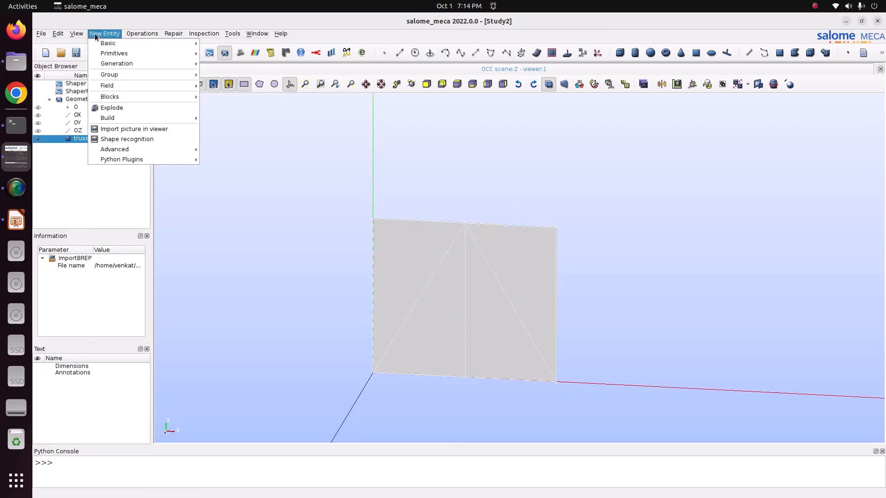
click(121, 109)
click(424, 217)
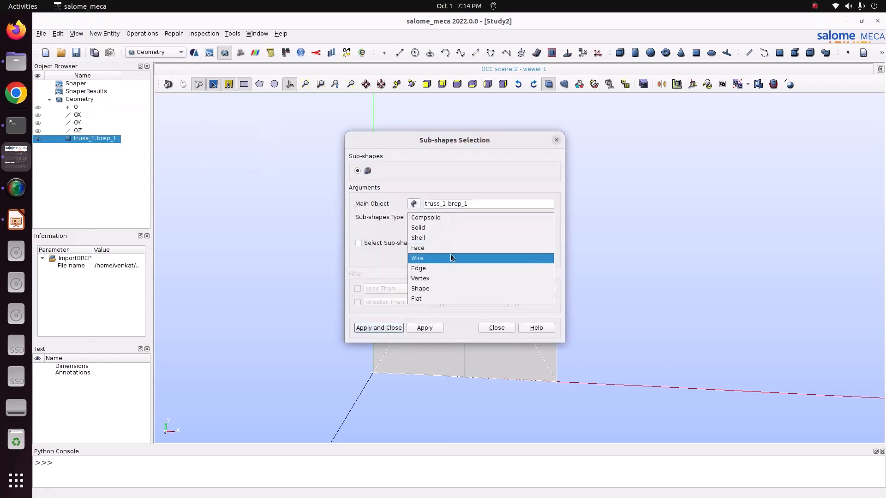
click(434, 259)
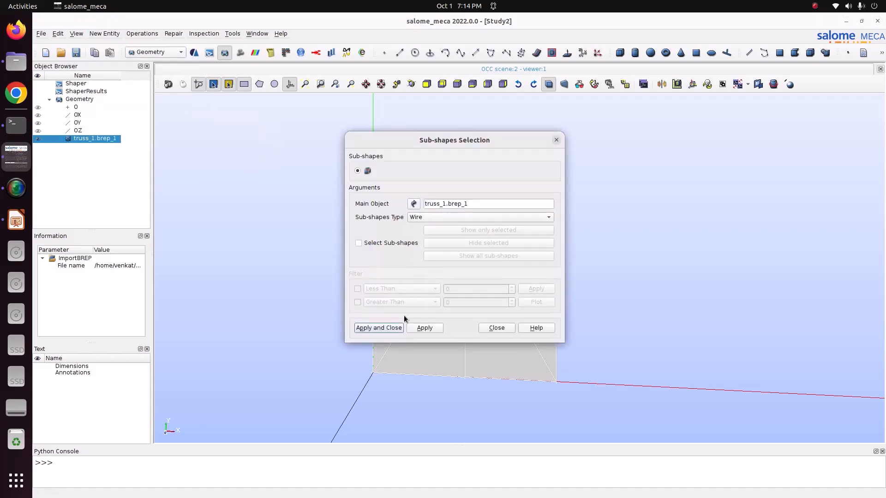
click(381, 328)
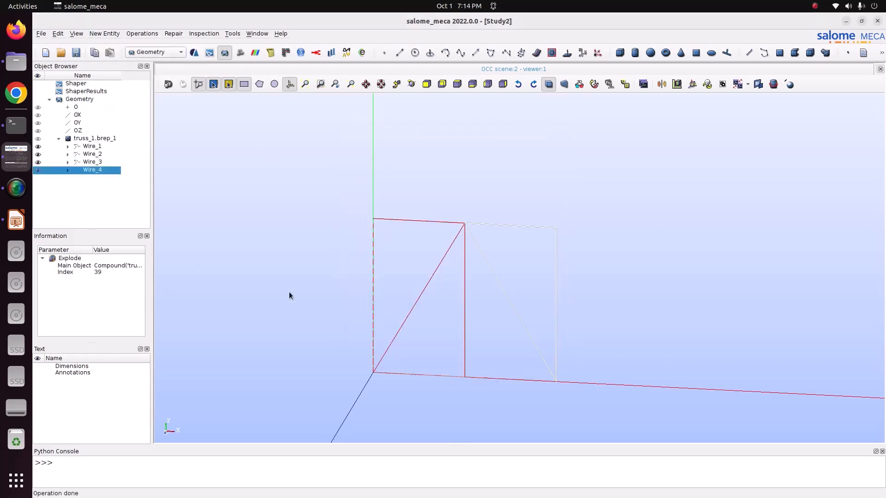
Highlight Wire_1, Wire_2, Wire_3 and Wire_4 one after another to examine which truss members each covers.
click(96, 147)
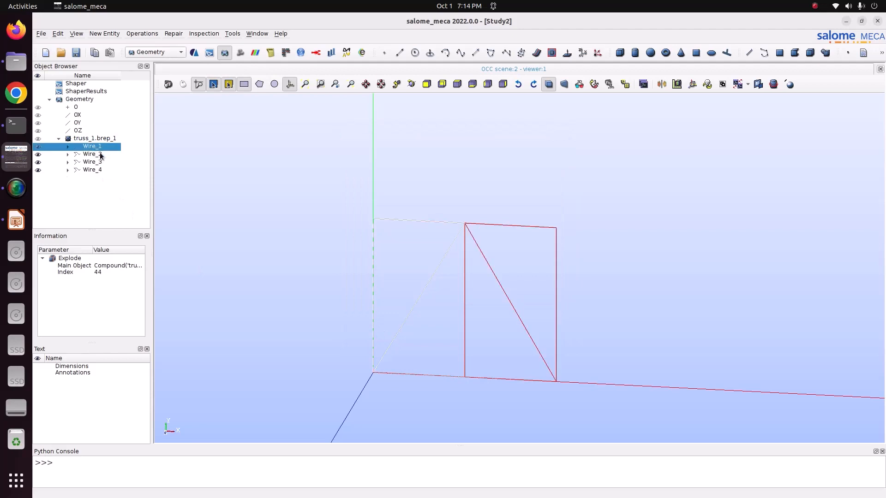
click(101, 155)
click(102, 164)
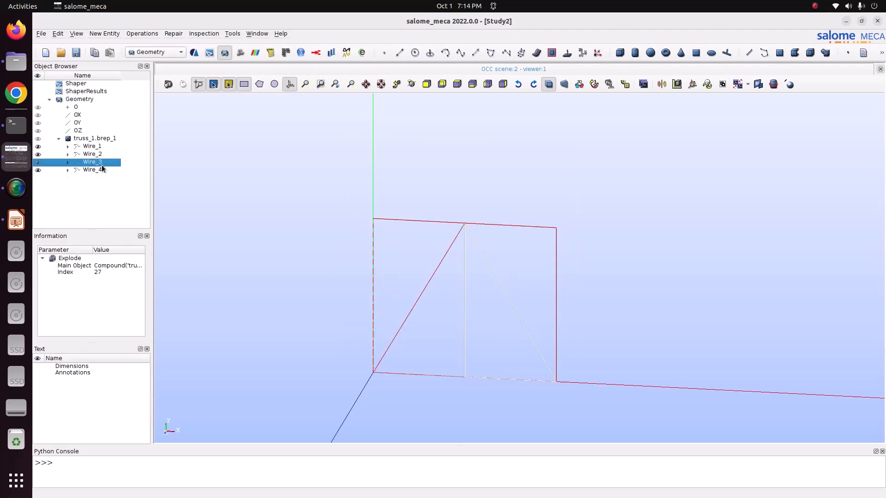
click(104, 171)
click(101, 184)
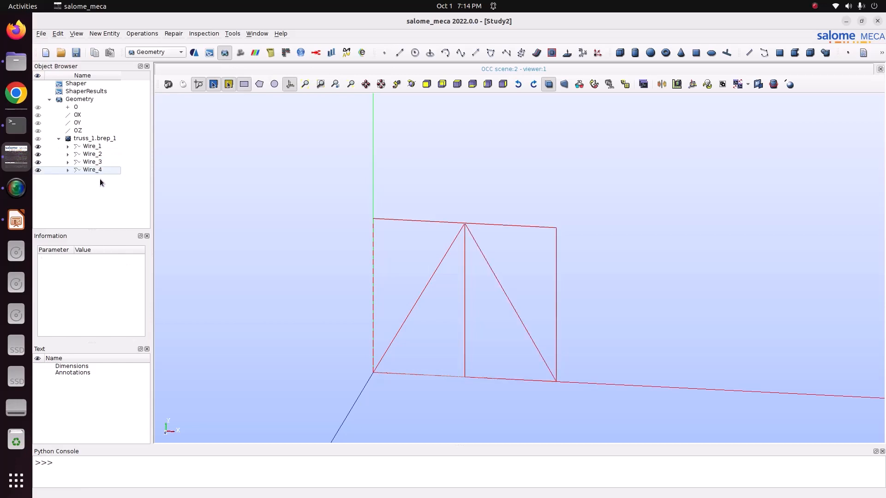
Build a single wire from Wire_1, Wire_2, Wire_3 and Wire_4 with a tolerance of 1e-07.
click(99, 173)
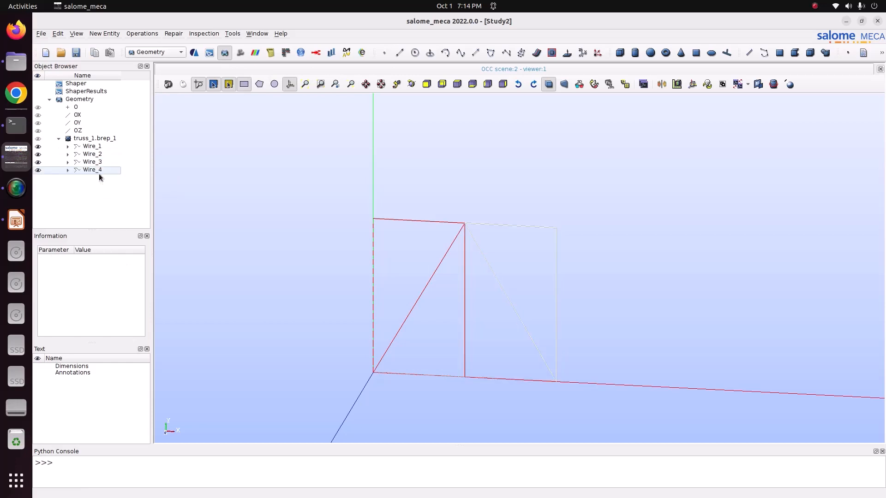
shift+click(93, 148)
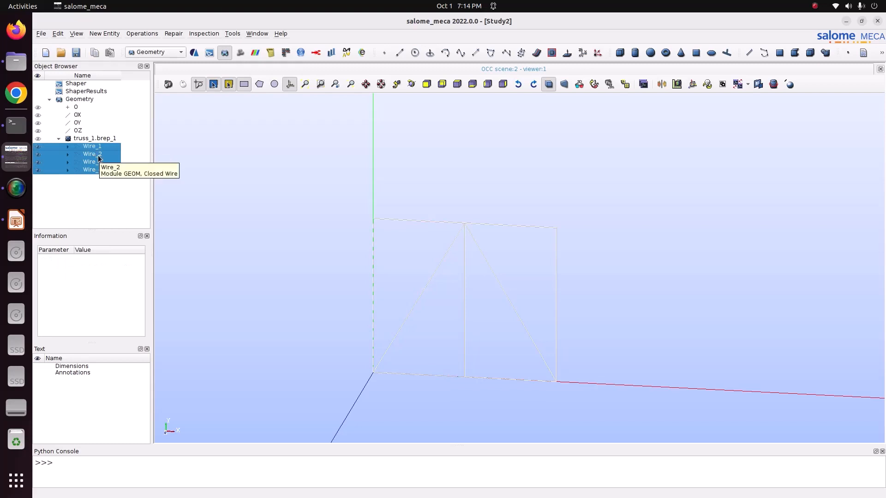
click(116, 35)
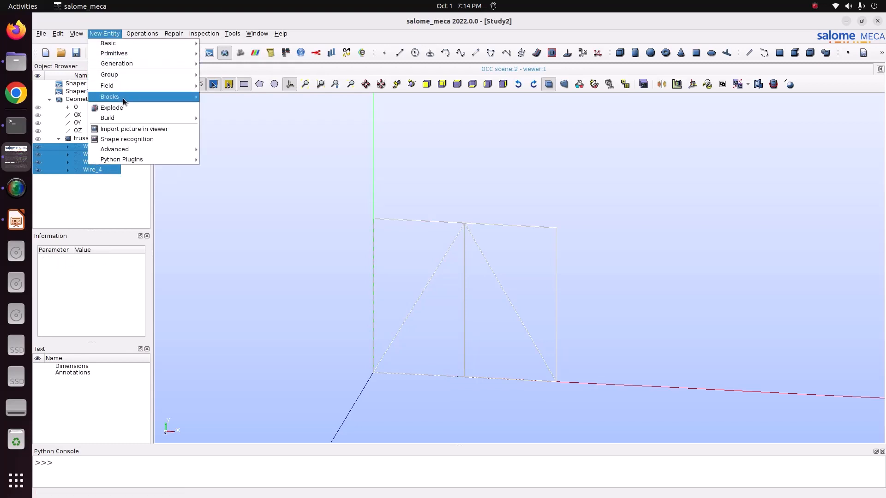
mouse_move(129, 122)
click(217, 128)
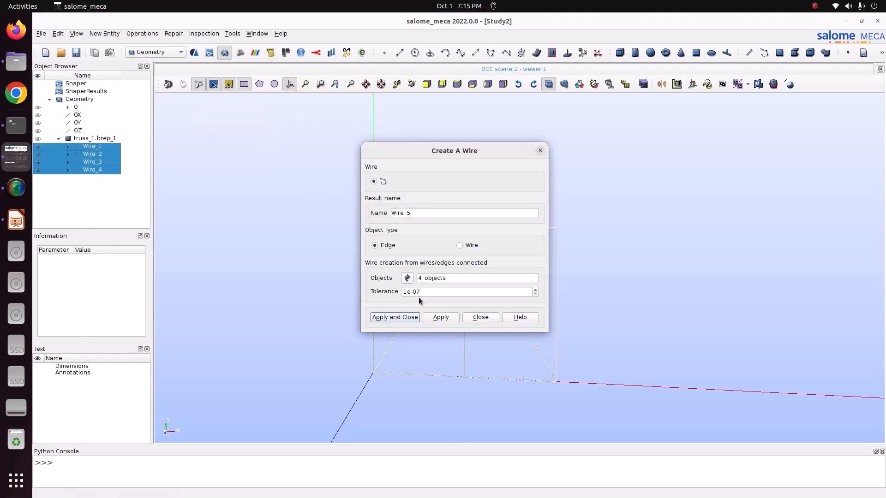
click(395, 317)
Show only the combined wire Wire_5, view it face-on in the XY plane and hide the axis trihedron.
right_click(105, 178)
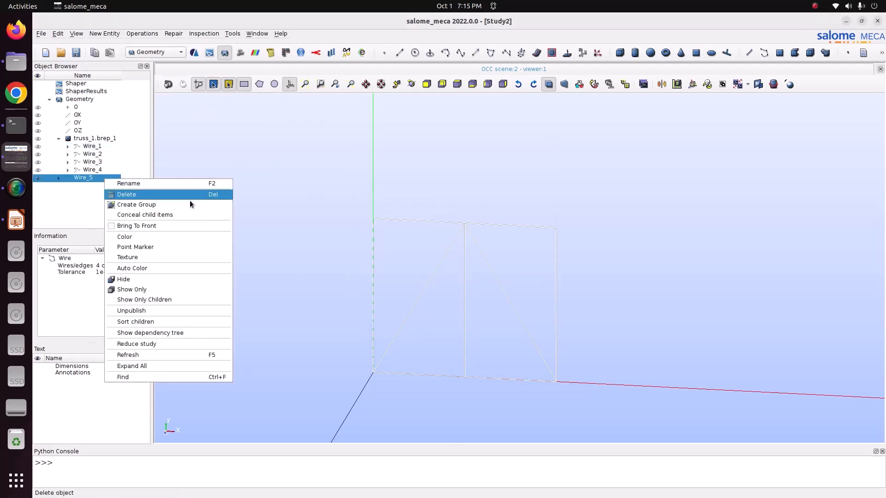
click(188, 290)
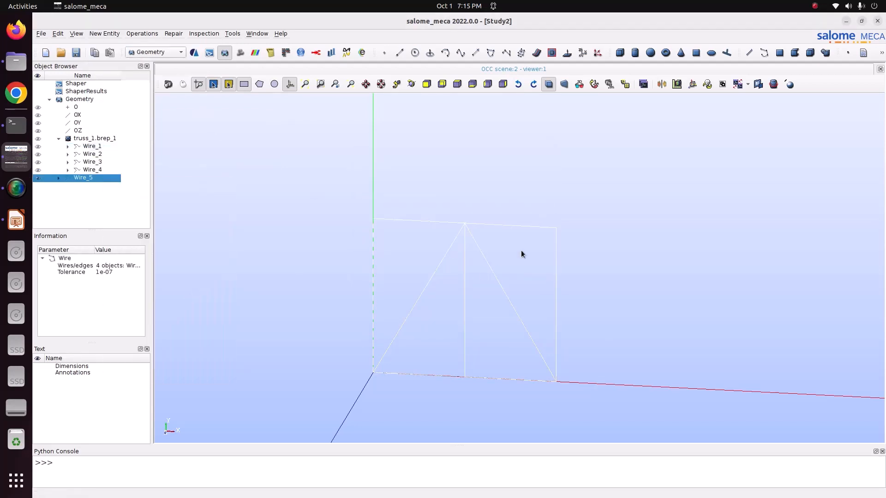
click(457, 83)
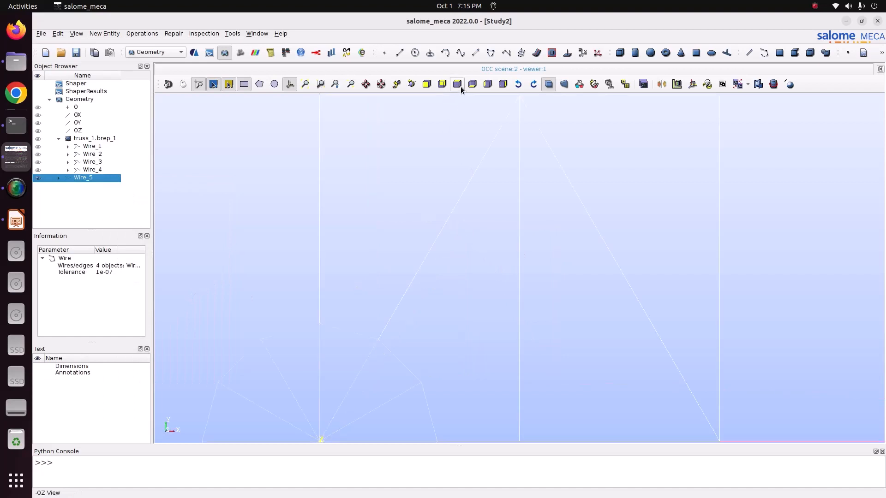
click(342, 236)
click(290, 84)
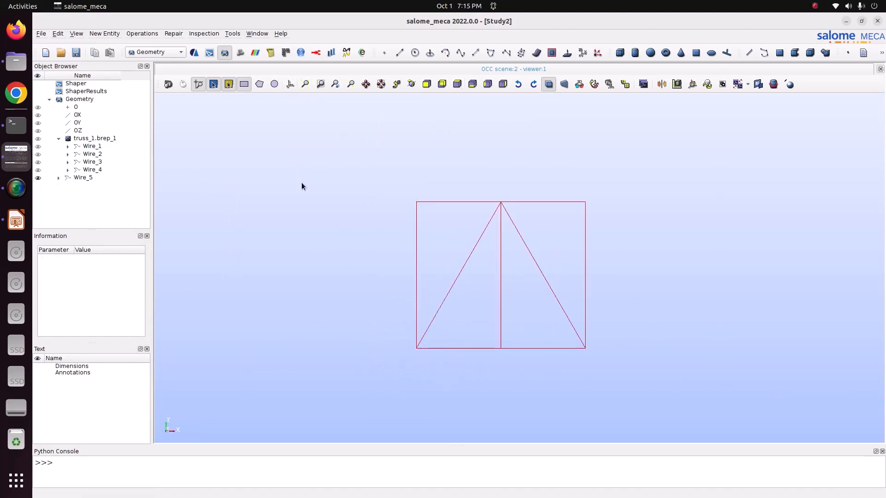
scroll(410, 258, up, 2)
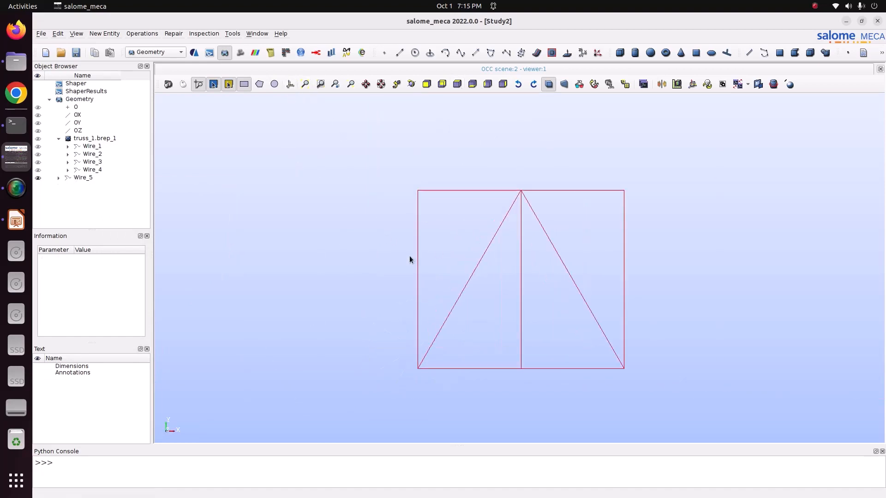
Create an edge group named truss on Wire_5 containing all of its edges.
click(94, 178)
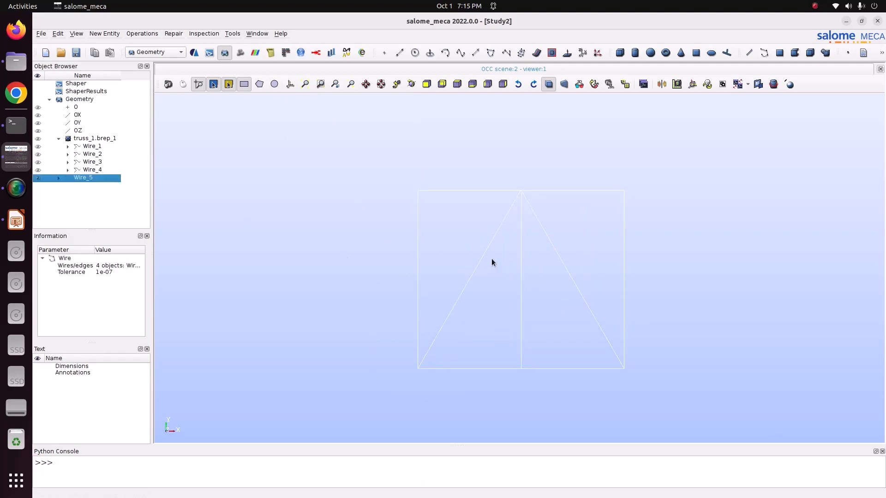
right_click(103, 179)
click(165, 204)
click(414, 127)
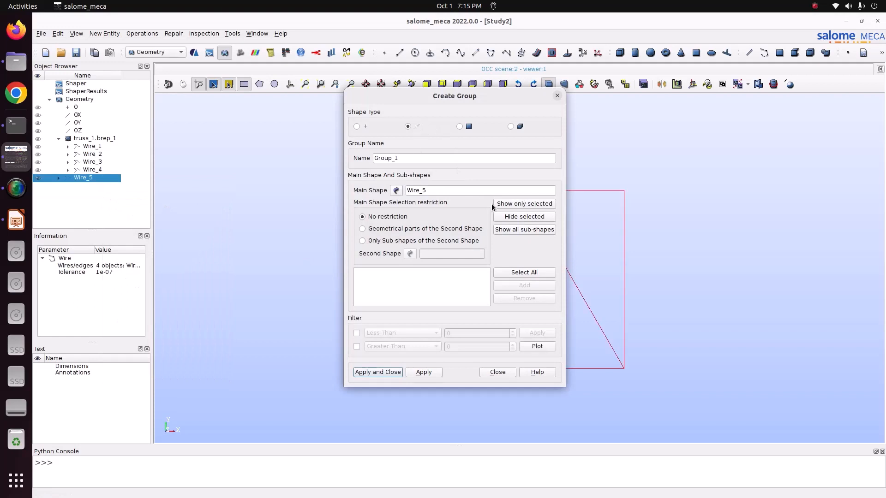
click(520, 273)
drag(414, 159, 356, 157)
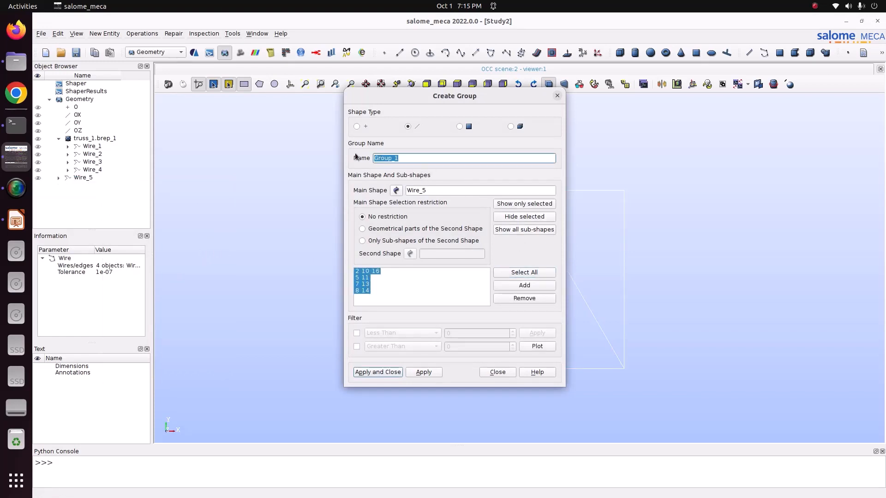
text(truss)
click(424, 373)
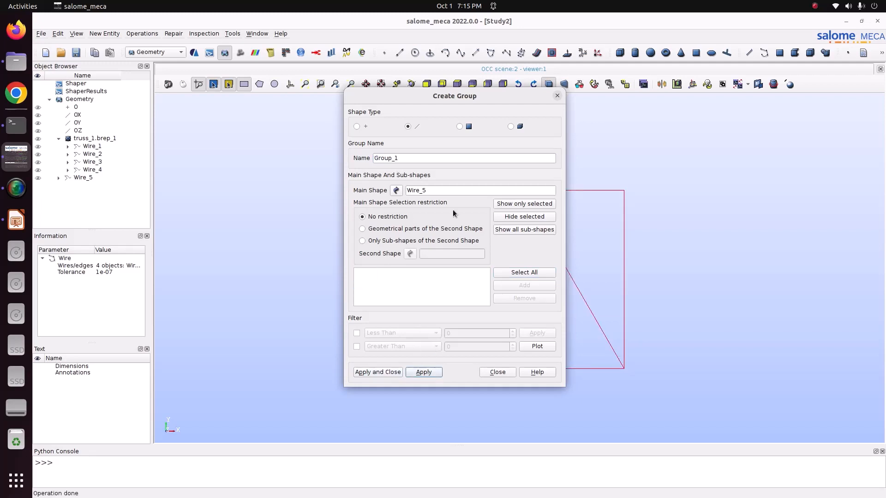
Check the supports on the truss slide in LibreOffice Impress and create a vertex group named Fix from Wire_5's lower-left node in salome_meca.
drag(455, 99, 251, 107)
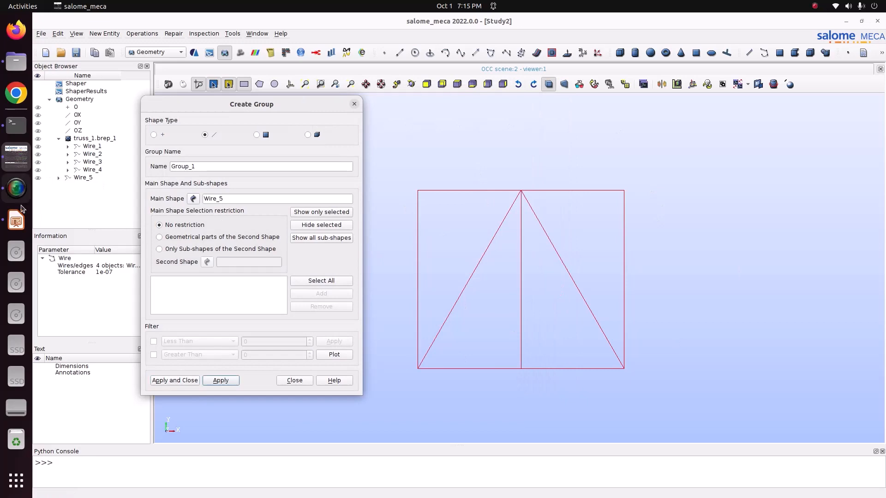
click(16, 220)
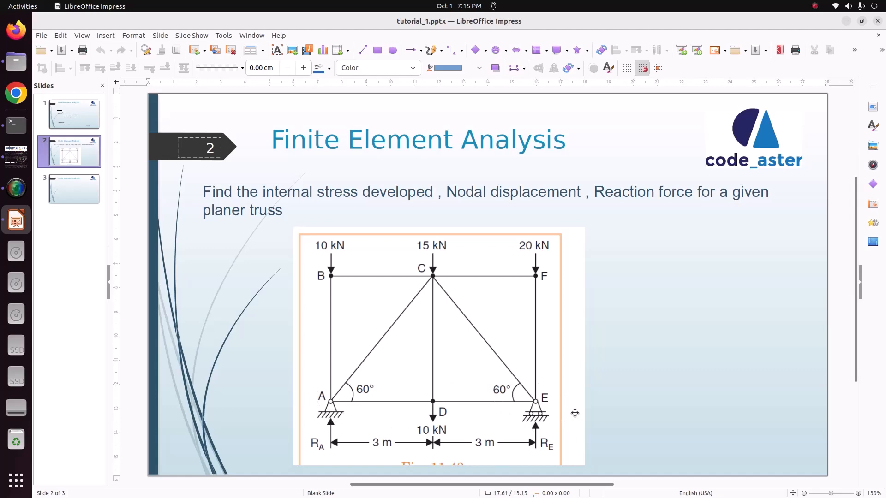
click(16, 157)
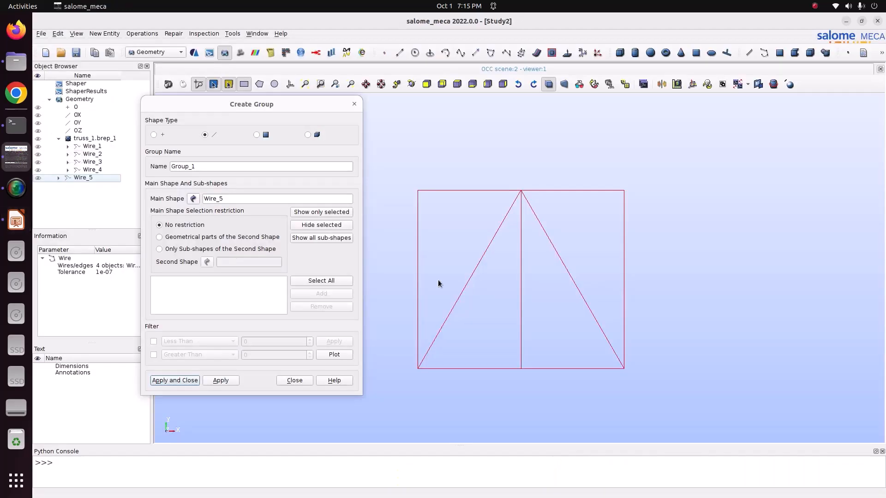
click(154, 135)
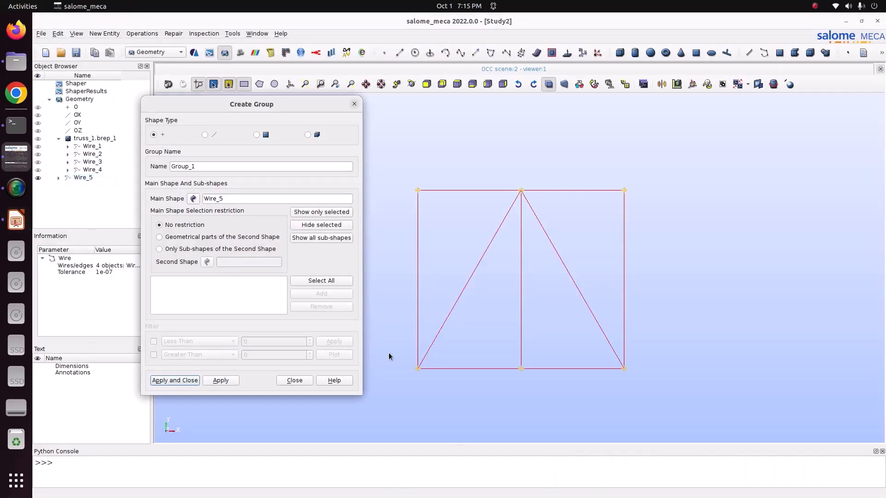
drag(405, 357, 432, 380)
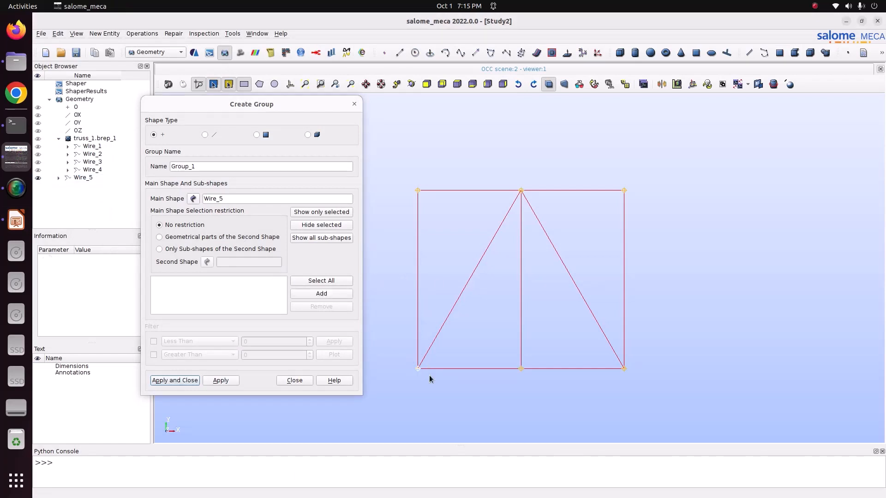
click(304, 295)
double_click(212, 166)
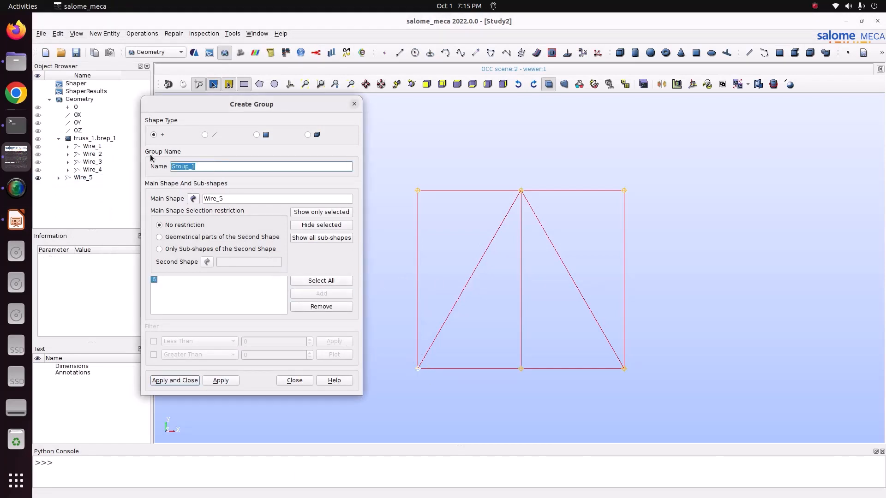
text(Fix)
click(233, 382)
Create a vertex group named Roller from the lower-right node of Wire_5.
drag(581, 355, 637, 382)
click(330, 297)
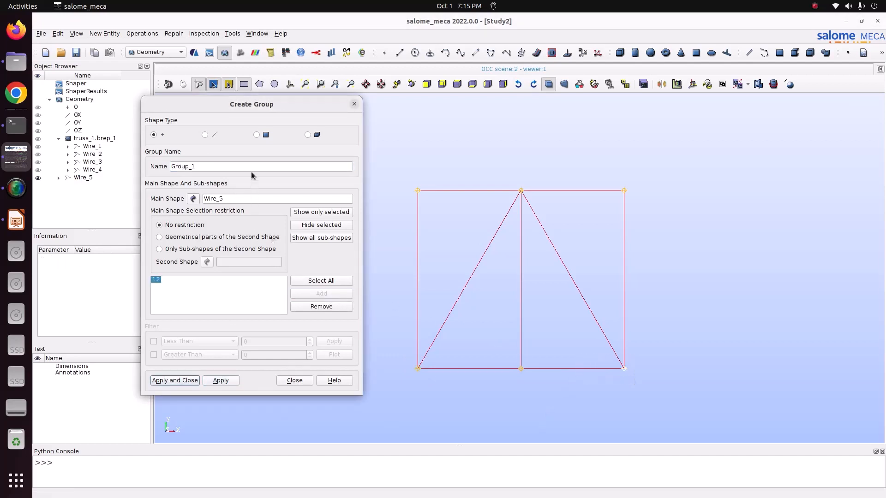
drag(251, 170, 140, 172)
text(Ro)
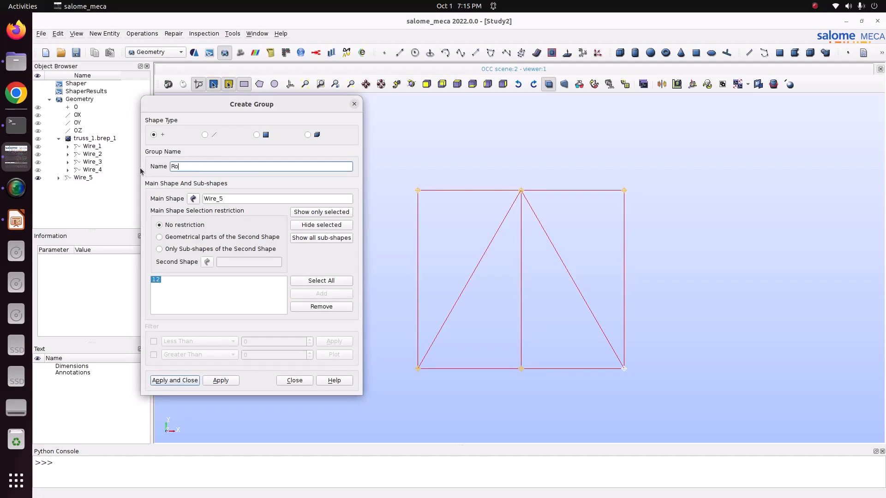
text(ller)
click(232, 382)
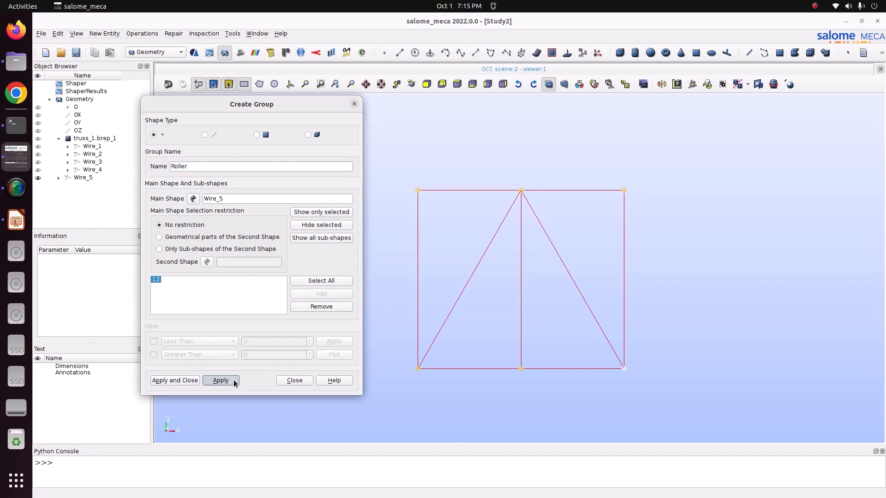
Check the loads on the truss slide in LibreOffice Impress and create a vertex group named ForceY1 from Wire_5's upper-left node in salome_meca.
scroll(443, 240, up, 1)
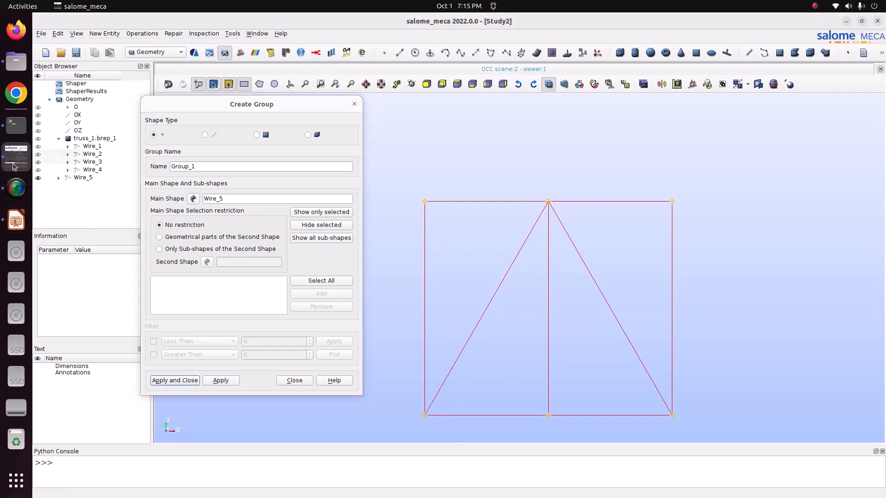
click(17, 221)
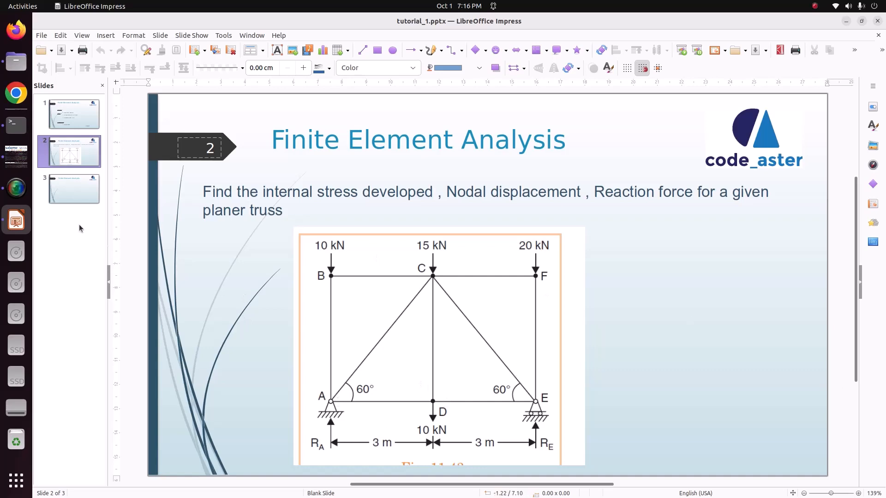
click(16, 157)
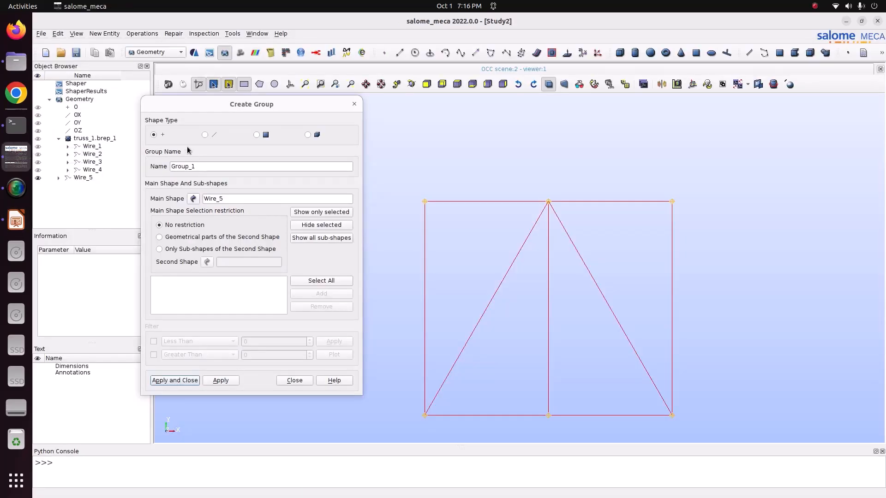
drag(398, 182, 450, 217)
click(340, 292)
double_click(196, 165)
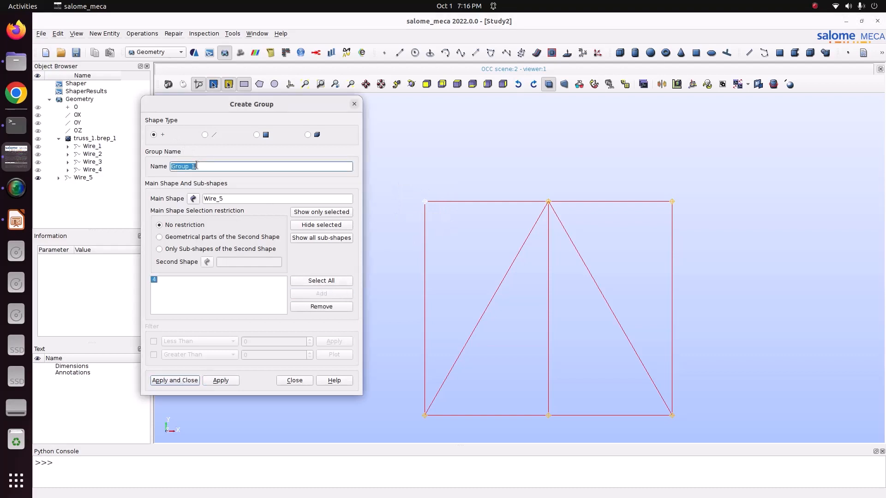
text(ForceY1)
click(221, 381)
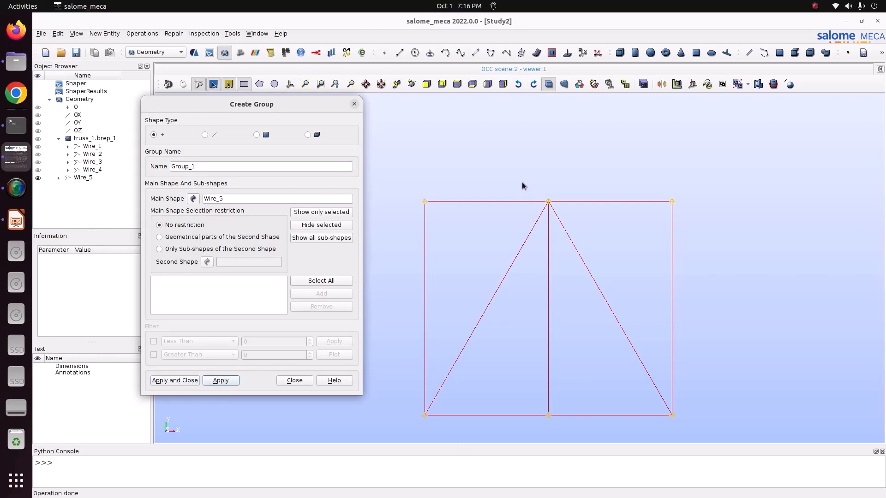
Create a vertex group named ForceY2 from the upper middle node of Wire_5.
drag(523, 182, 567, 216)
click(321, 294)
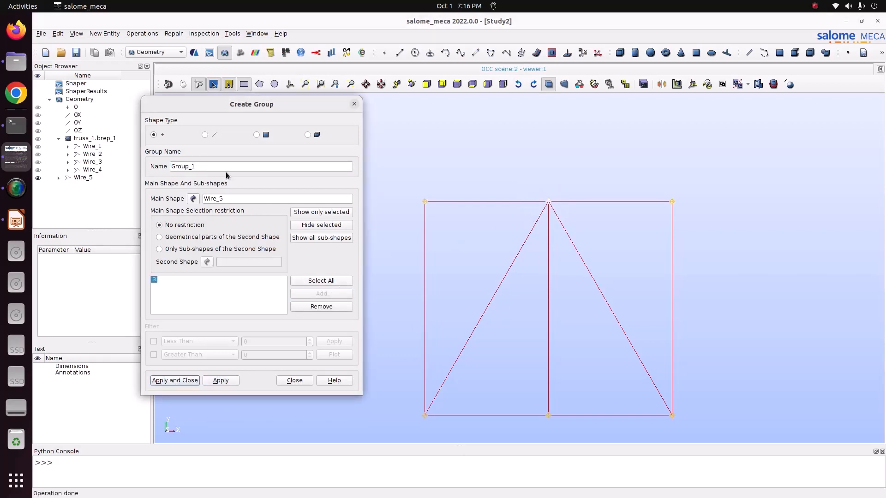
double_click(223, 167)
text(ForceY2)
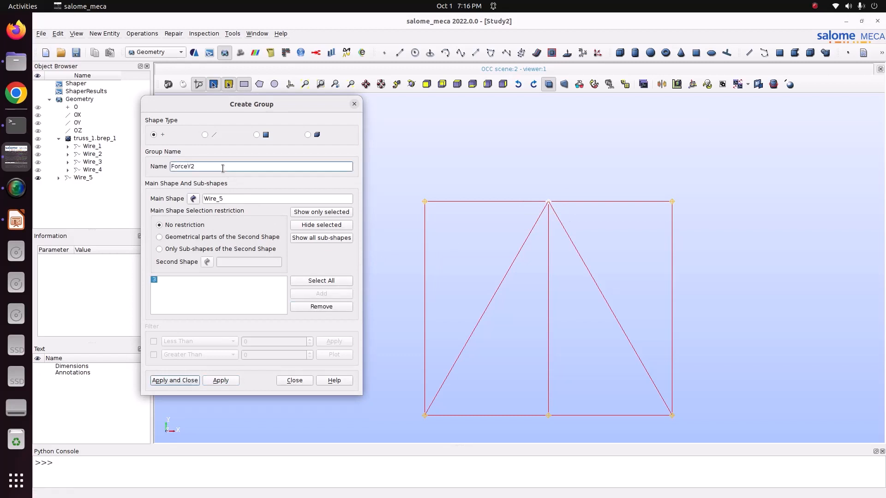
click(221, 383)
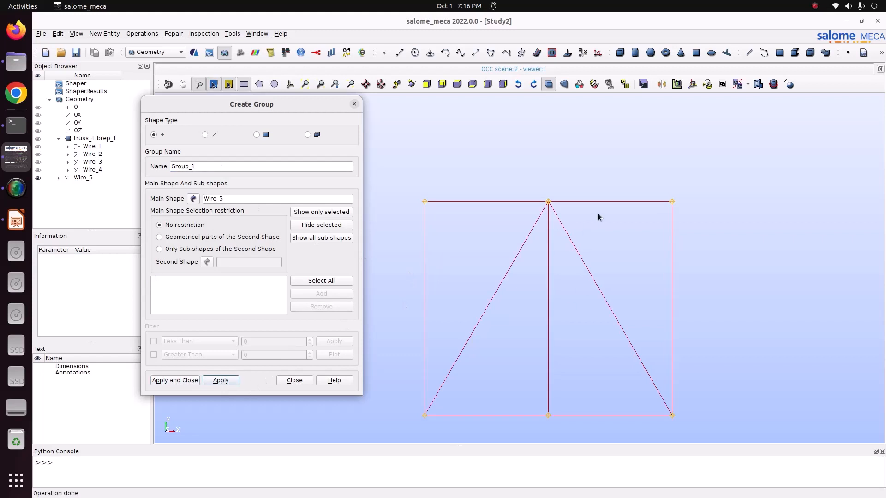
Create a vertex group named ForceY3 from the upper-right node of Wire_5.
drag(663, 182, 702, 222)
click(328, 281)
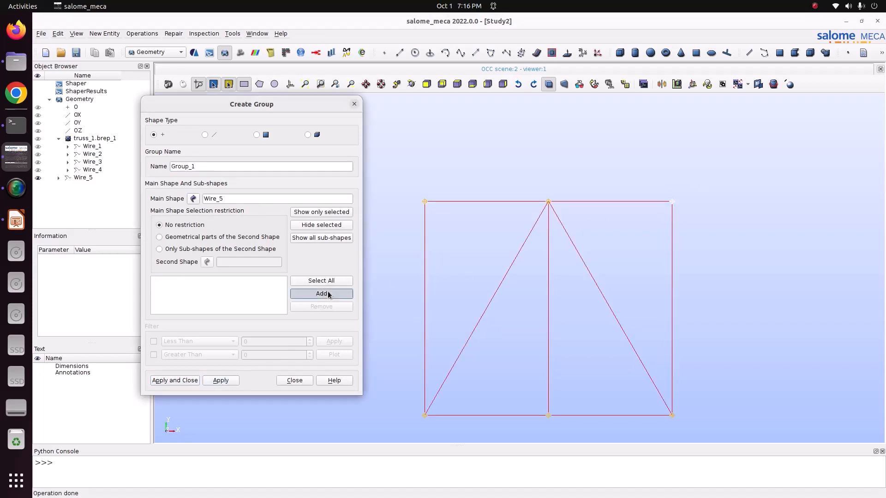
click(322, 294)
double_click(209, 168)
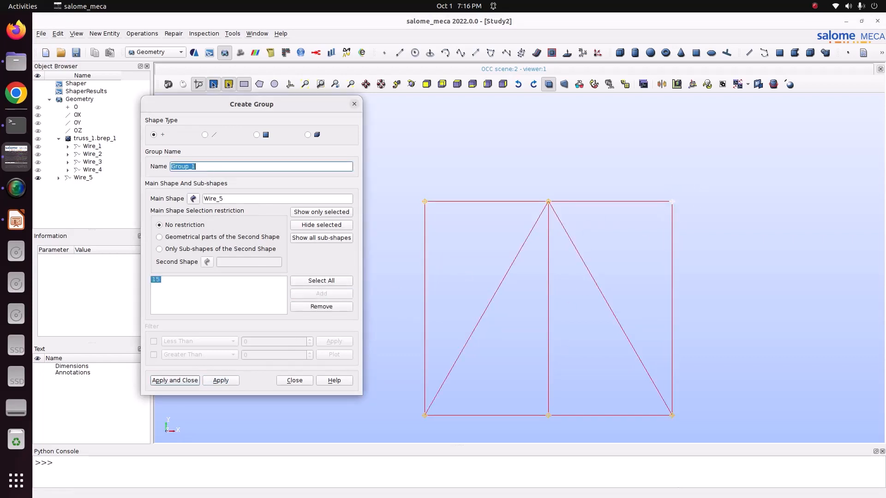
text(ForceY3)
click(221, 380)
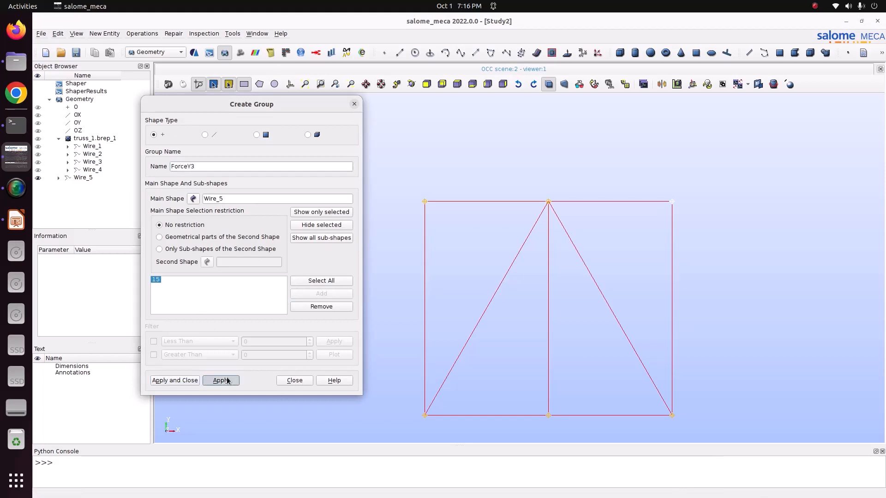
Create a vertex group named ForceY4 from the lower middle node of Wire_5 and finish group creation.
click(548, 414)
click(322, 293)
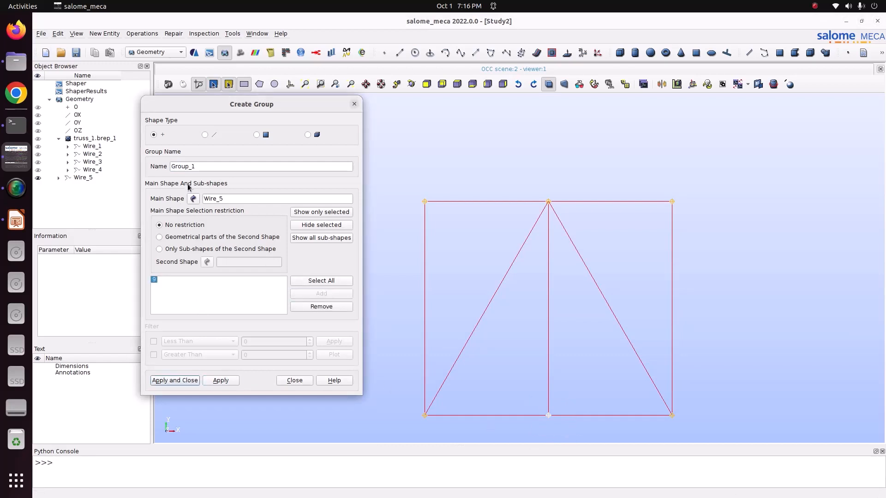
double_click(199, 167)
text(ForceY4)
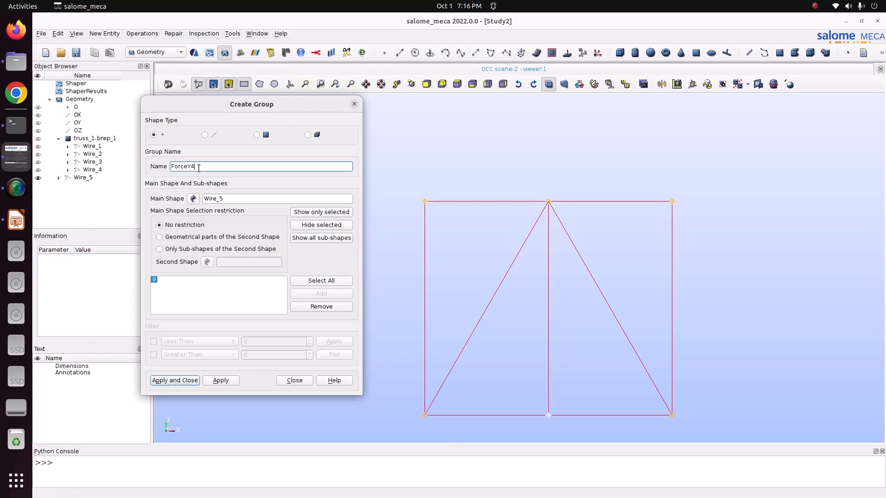
click(173, 380)
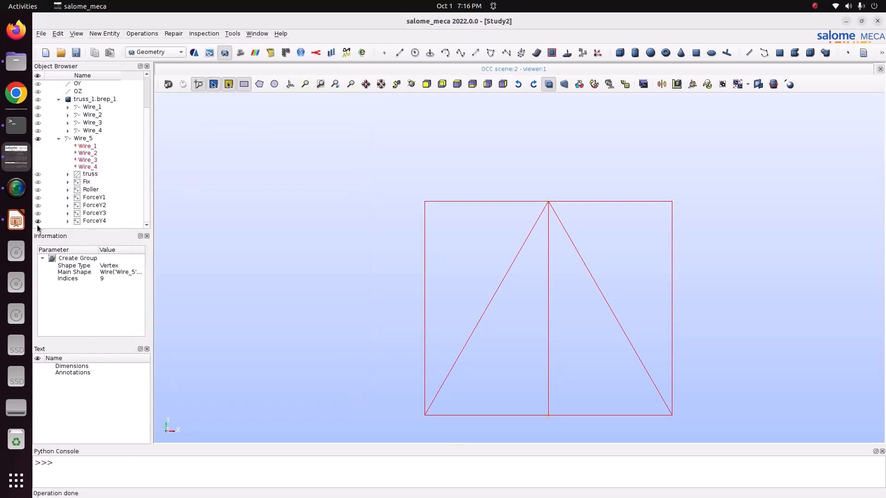
Hide Wire_5 and ForceY4, and preview the truss edge group on its own.
click(39, 139)
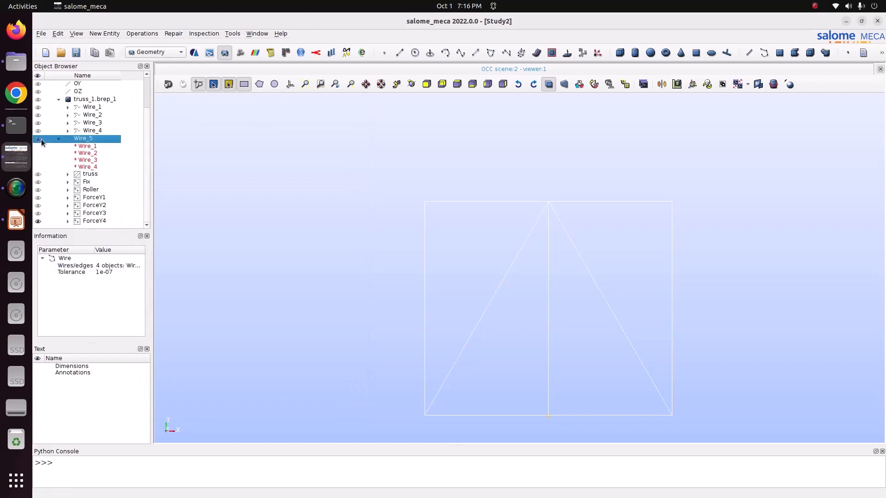
click(38, 222)
click(38, 174)
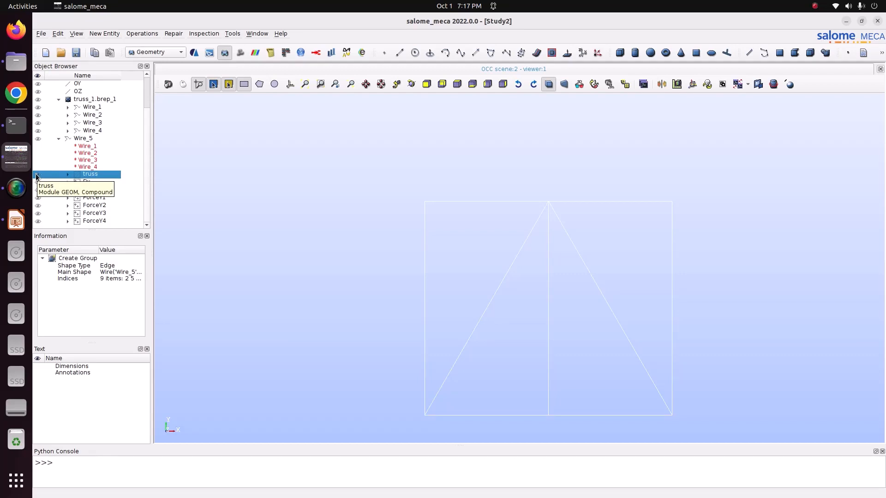
click(37, 174)
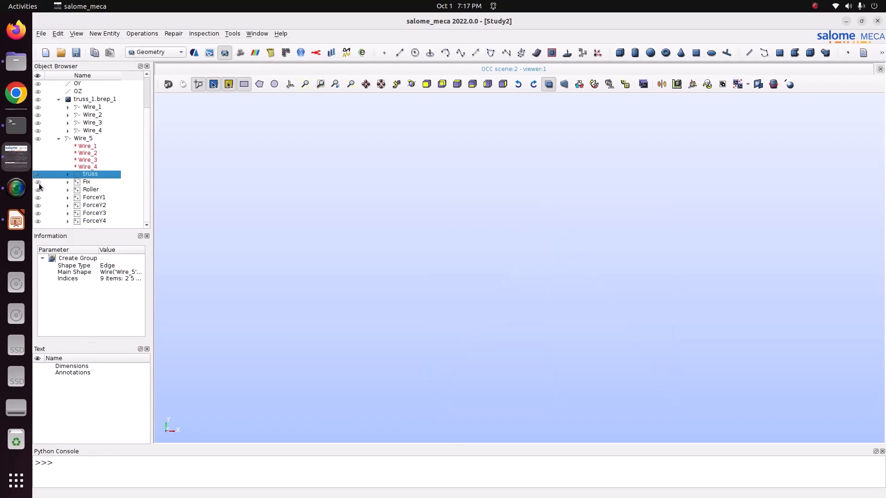
Display the truss, Fix, Roller and ForceY1 to ForceY4 groups together and compare them with the truss slide in LibreOffice Impress.
click(38, 182)
click(37, 174)
click(57, 182)
click(39, 190)
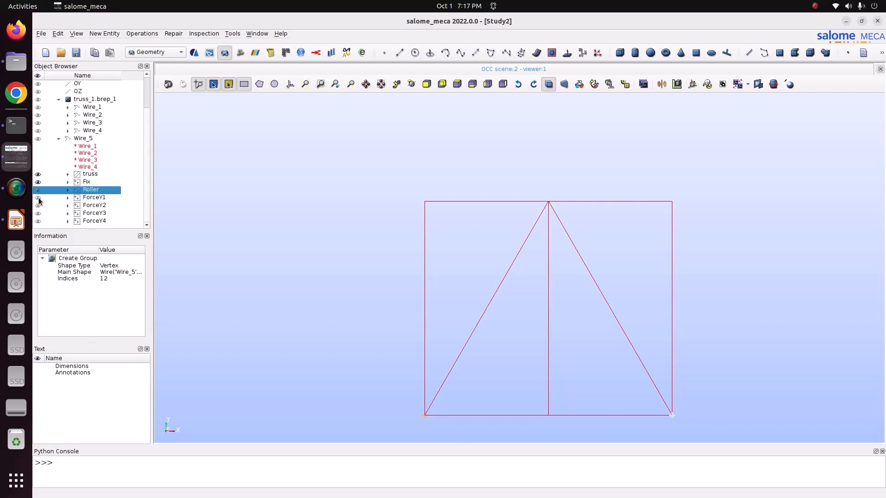
click(39, 199)
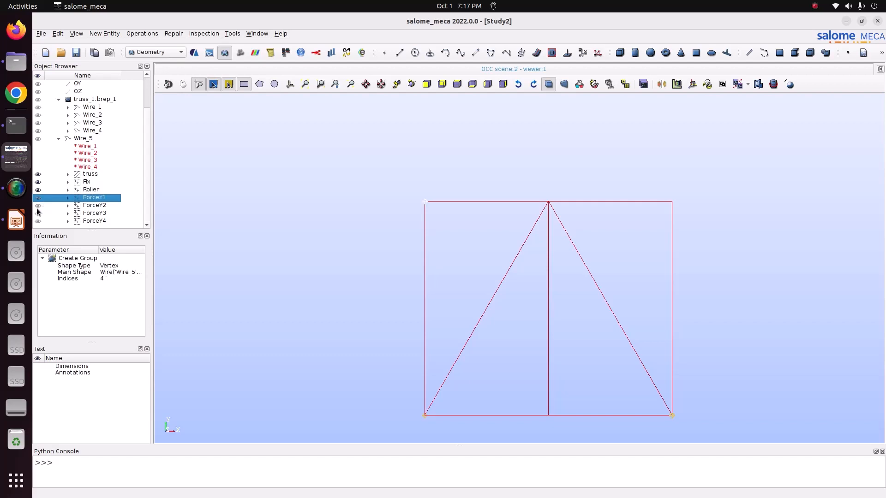
click(38, 207)
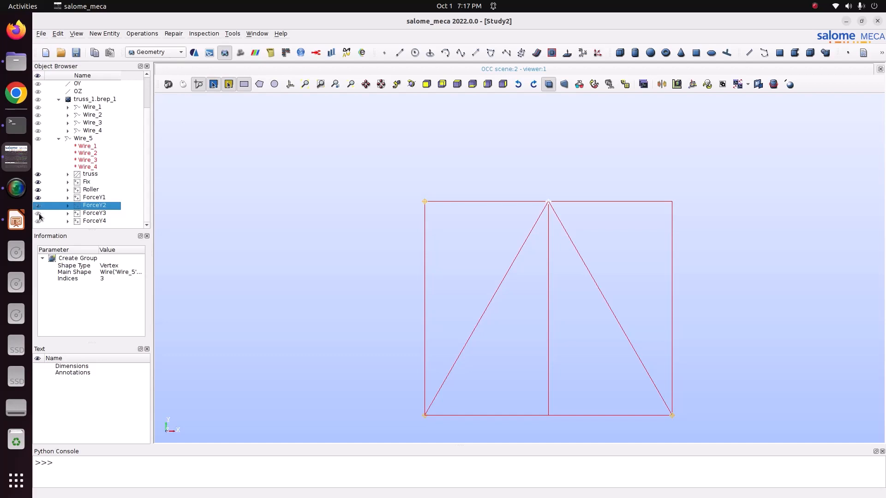
click(39, 214)
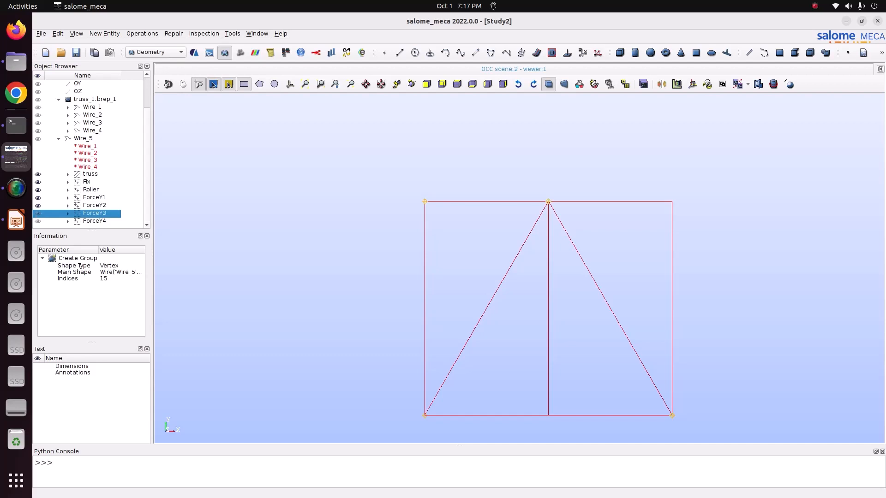
click(41, 223)
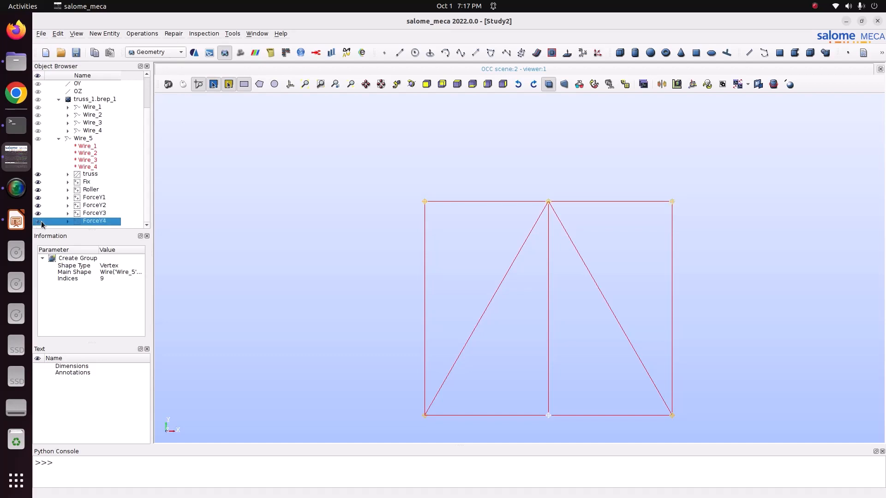
click(16, 220)
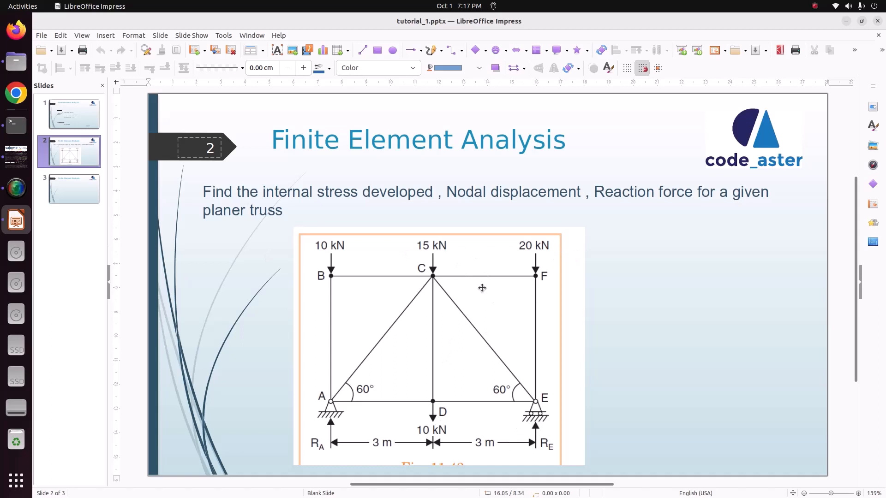
click(16, 157)
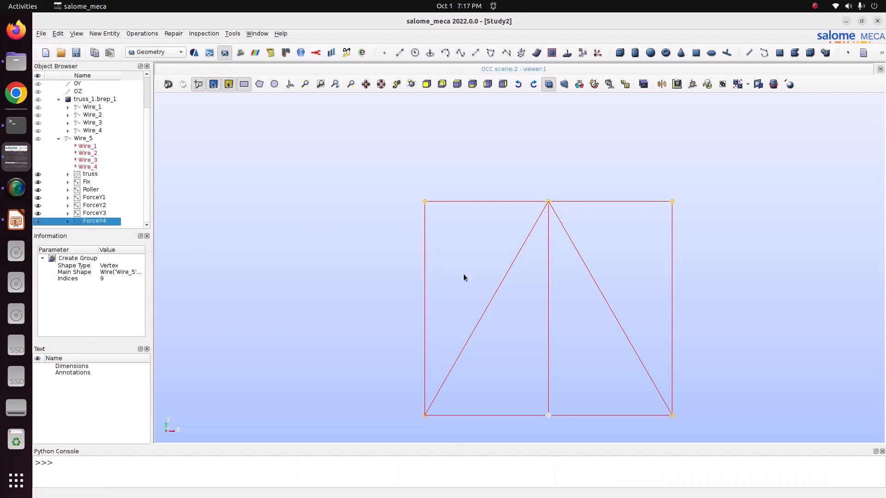
Save the study as Study2 in HDF format in the 4_truss folder.
click(41, 34)
mouse_move(66, 125)
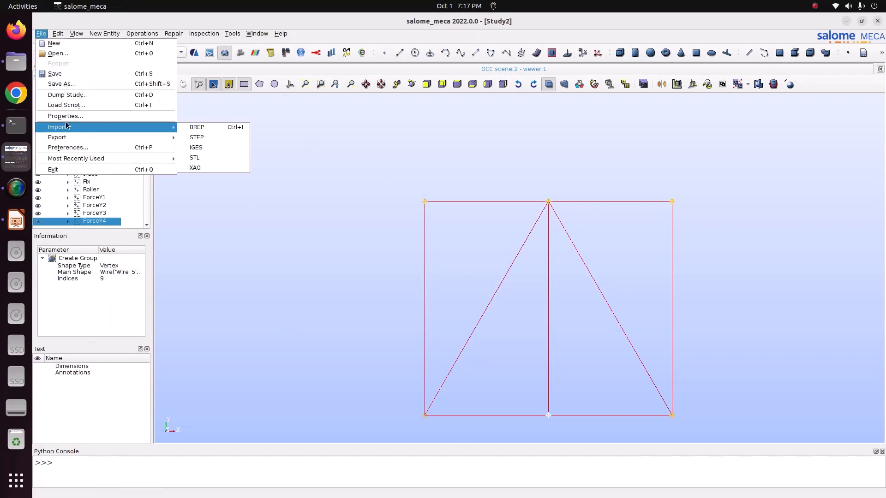
click(61, 84)
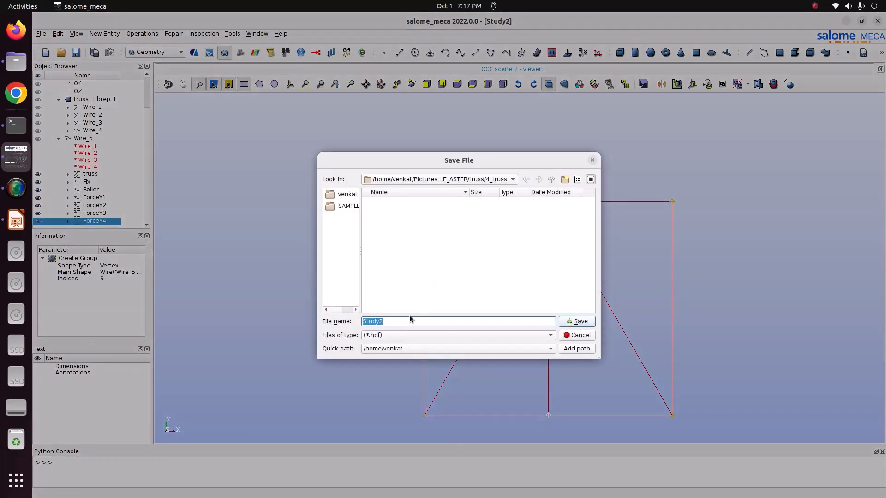
click(578, 323)
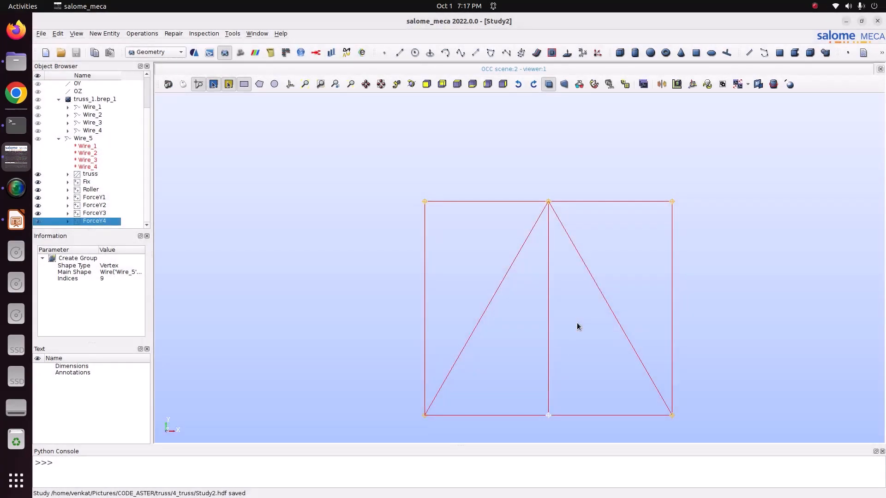
Switch to the Mesh module and set up a mesh on Wire_5 with the 1D Wire Discretisation algorithm.
click(158, 51)
click(162, 65)
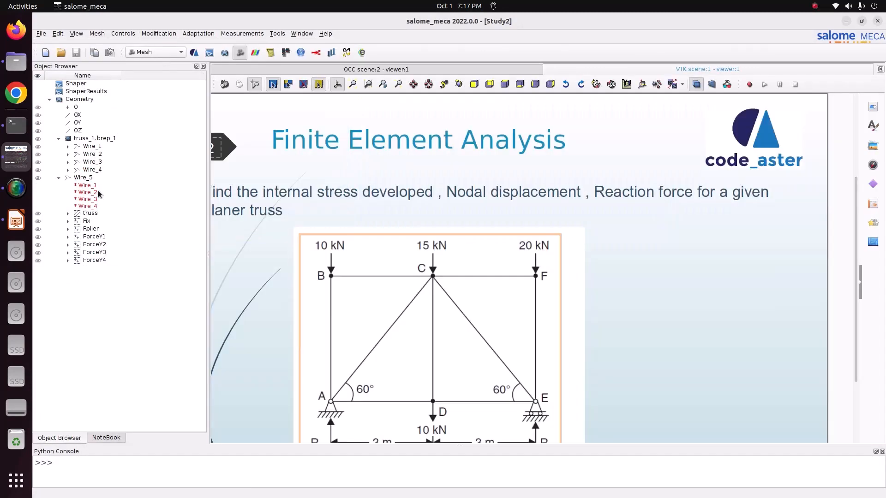
click(92, 179)
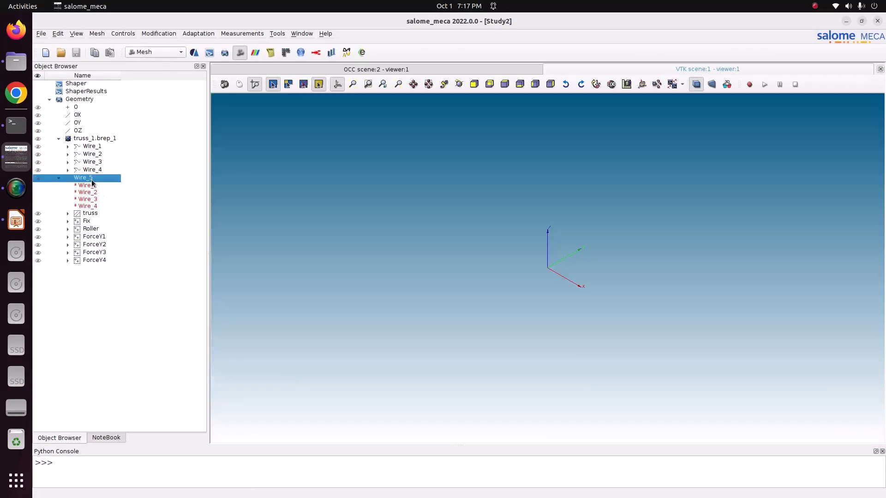
click(97, 34)
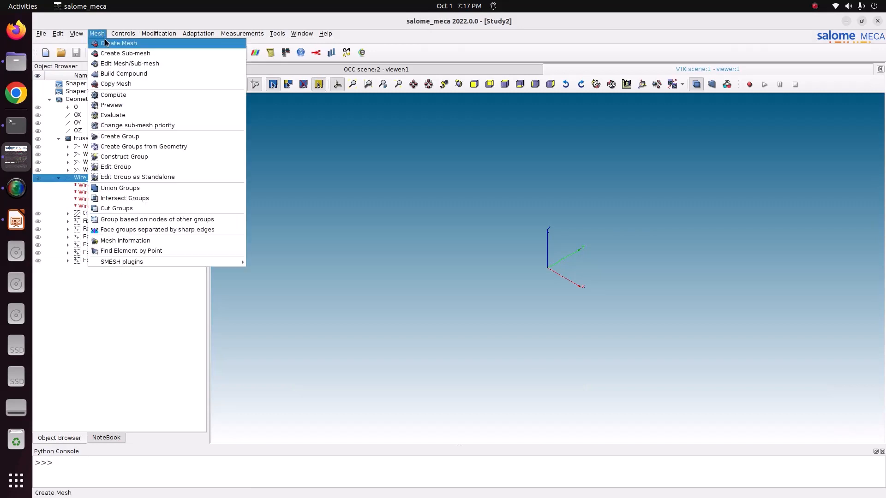
click(104, 39)
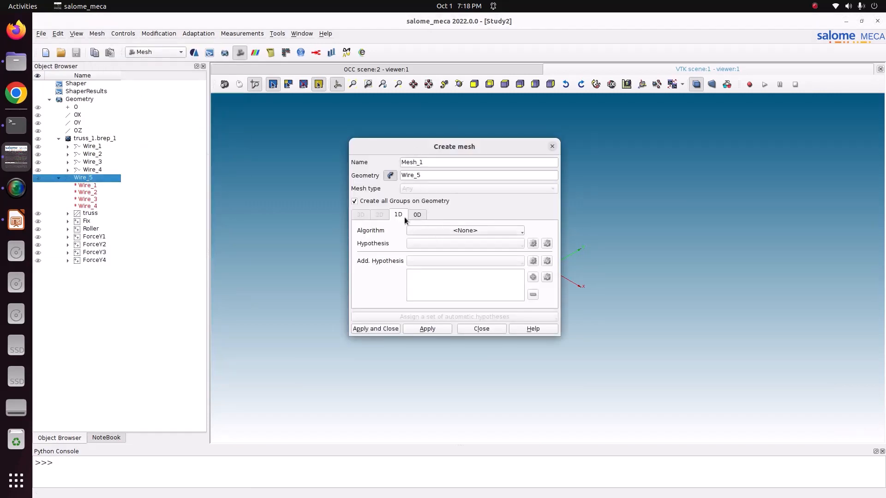
click(447, 229)
click(446, 264)
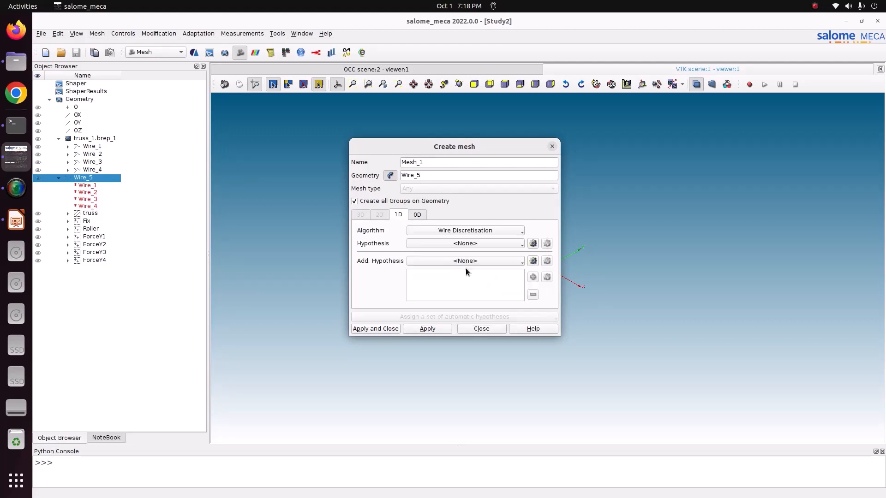
Assign a Local Length hypothesis with length 0.2 and create the mesh.
click(533, 243)
click(559, 276)
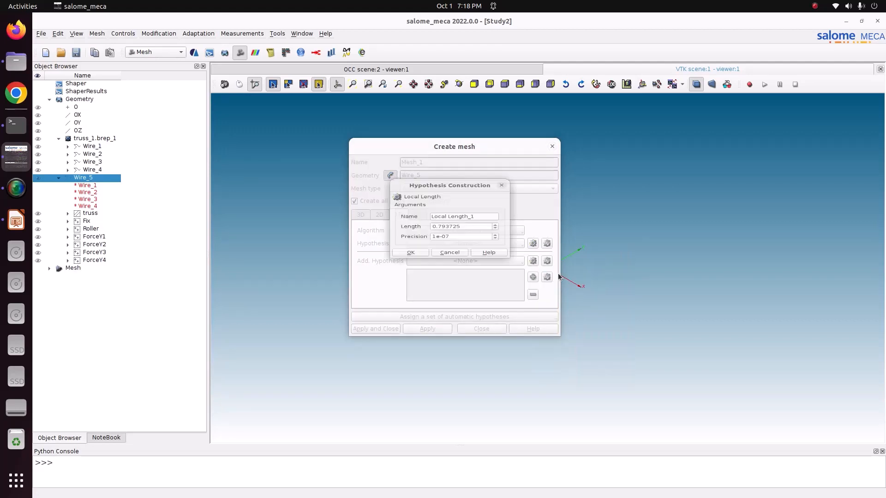
text(0)
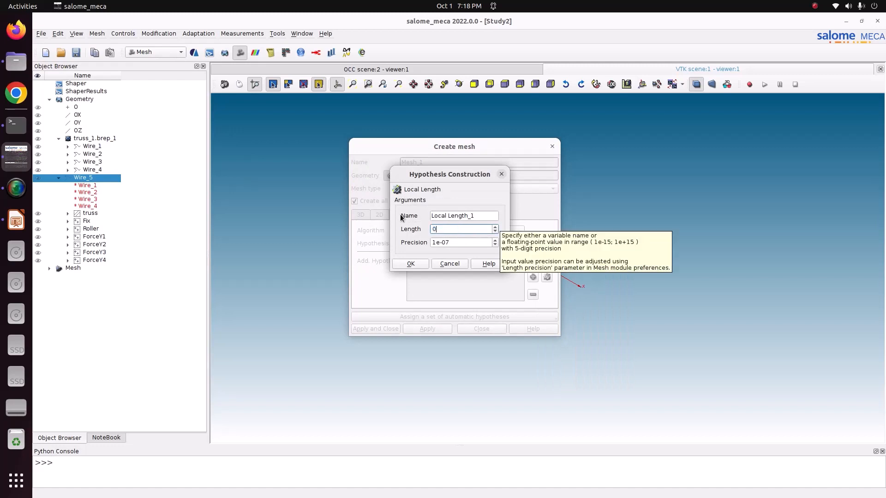
text(.2)
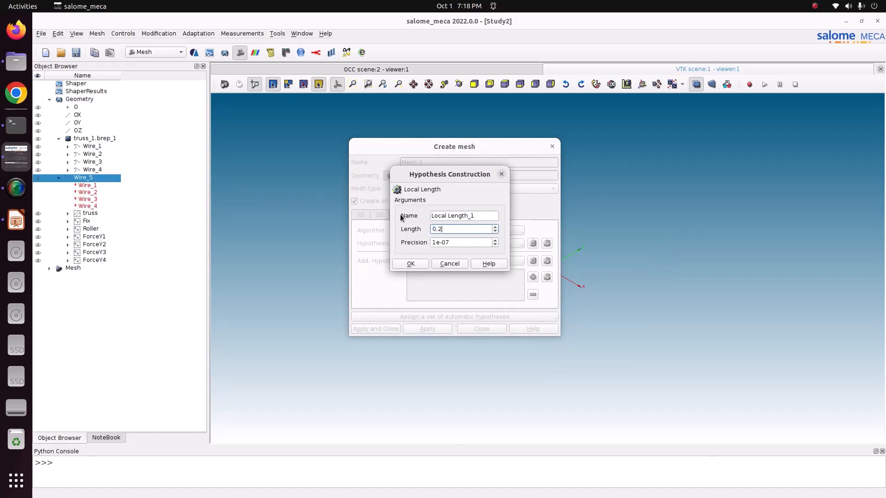
click(411, 264)
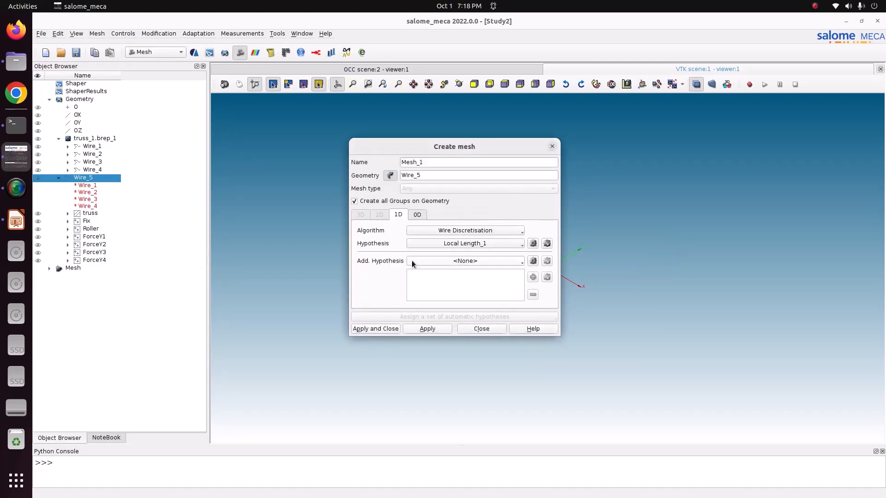
click(383, 329)
Compute Mesh_1 and dismiss the mesh information report.
right_click(67, 291)
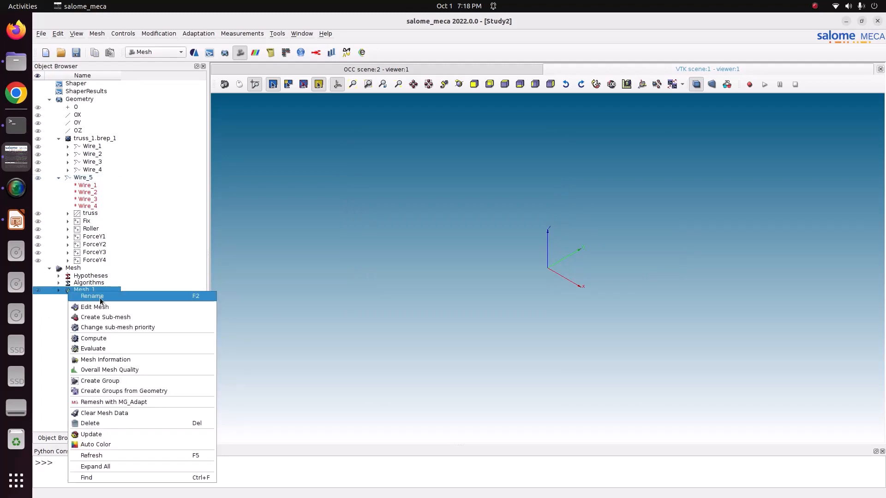
click(110, 339)
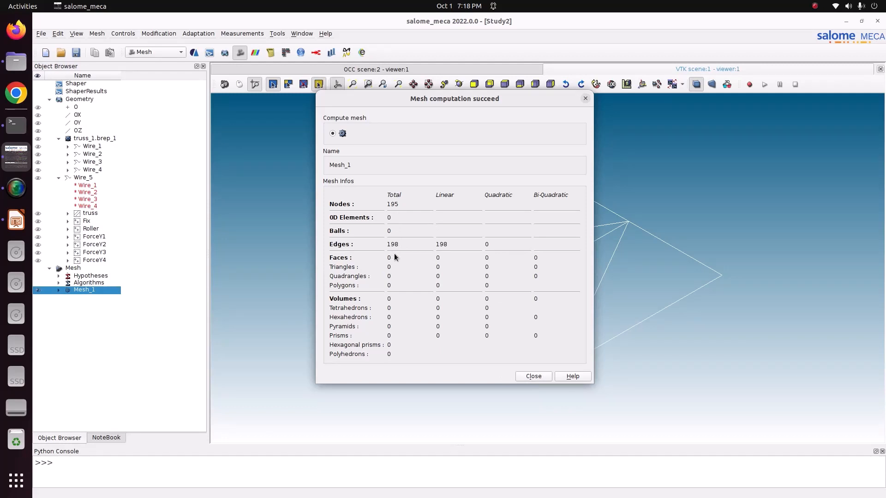
click(533, 377)
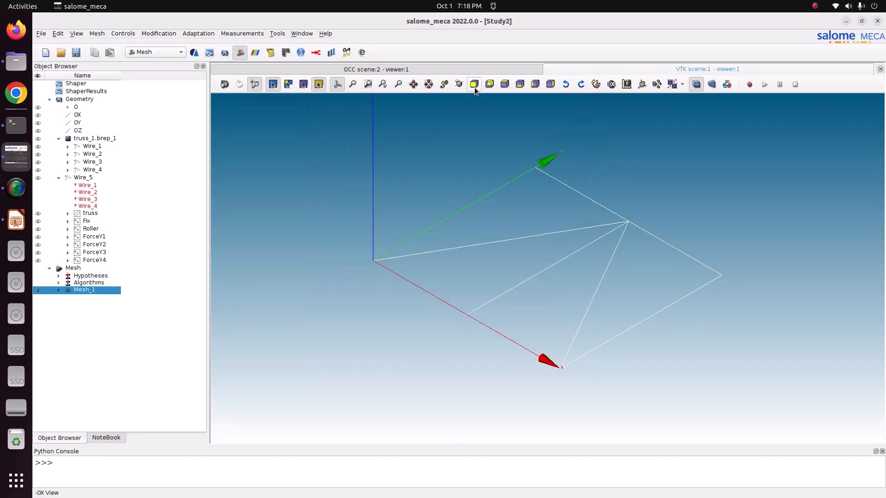
View Mesh_1 perpendicular to the XY plane and inspect its nodes with the Add Node tool, without adding any.
click(507, 84)
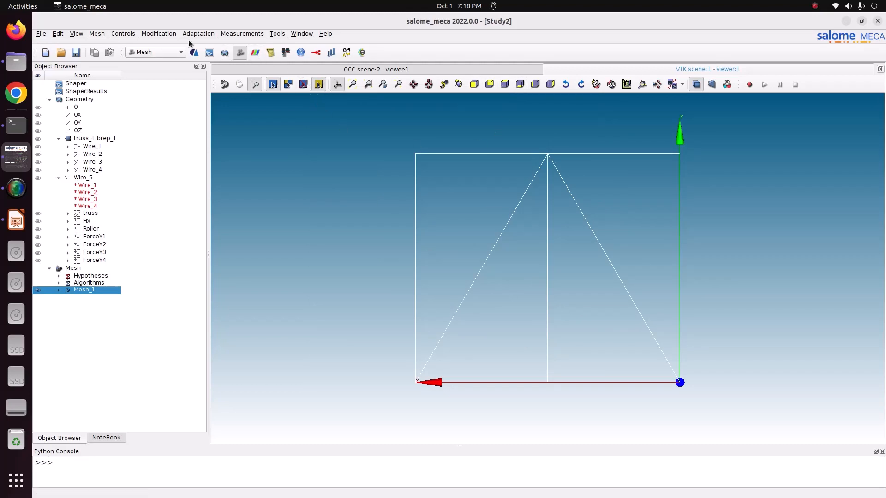
click(158, 33)
mouse_move(159, 42)
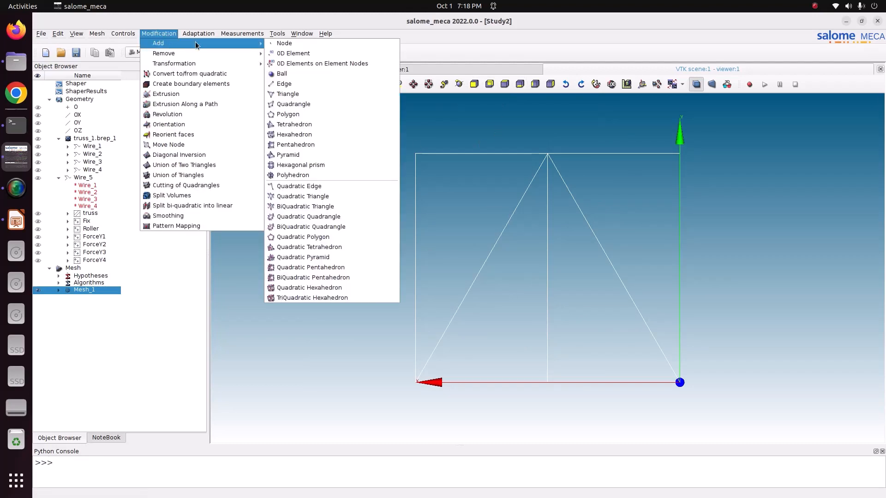
click(282, 43)
drag(460, 169, 277, 151)
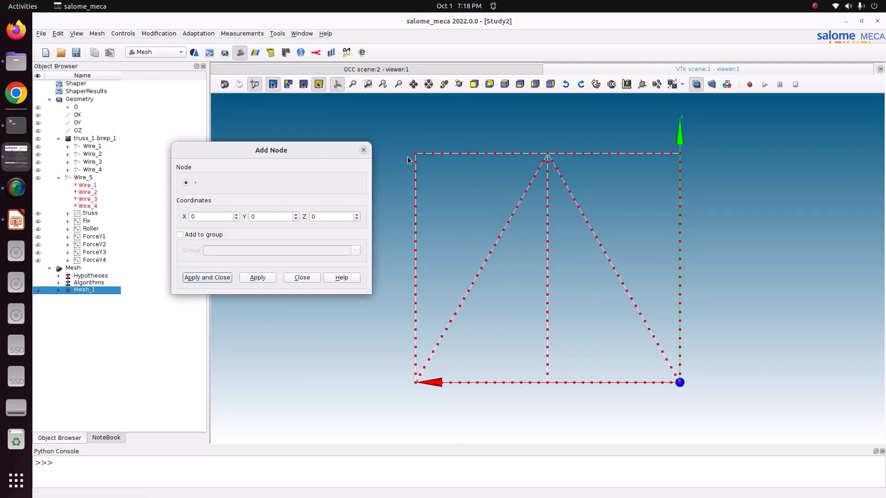
scroll(412, 155, up, 2)
scroll(431, 172, up, 3)
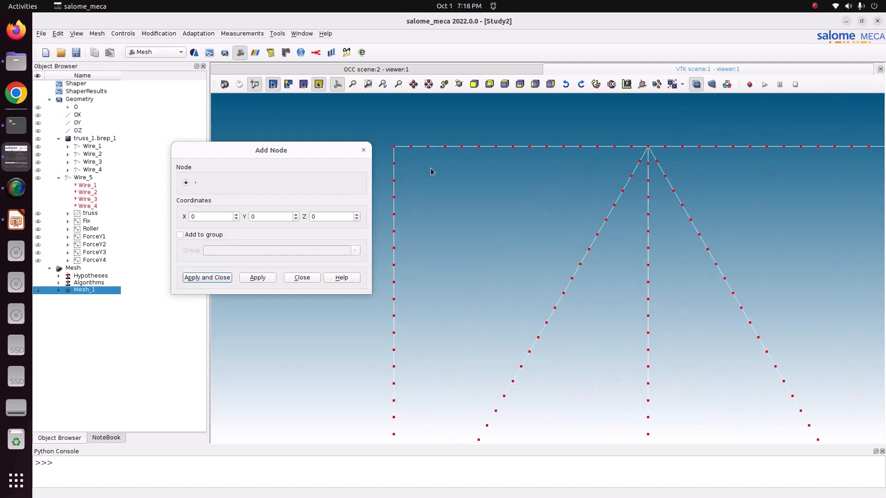
scroll(412, 154, up, 3)
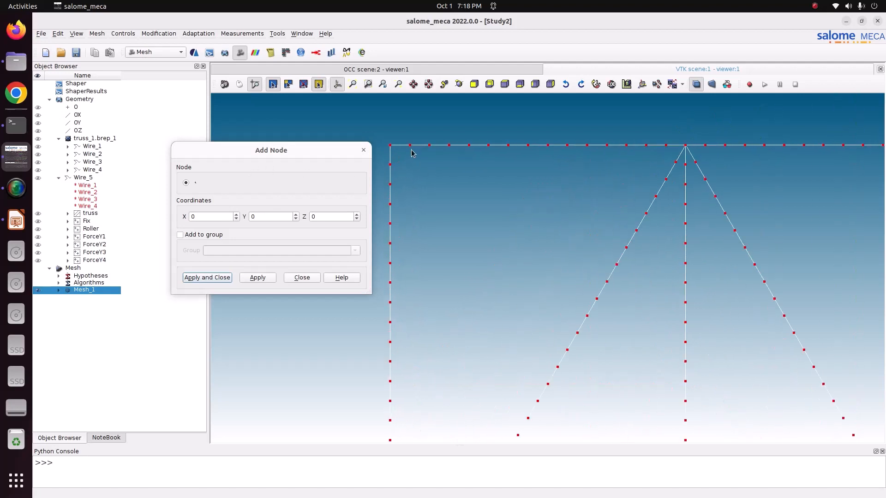
scroll(412, 154, up, 2)
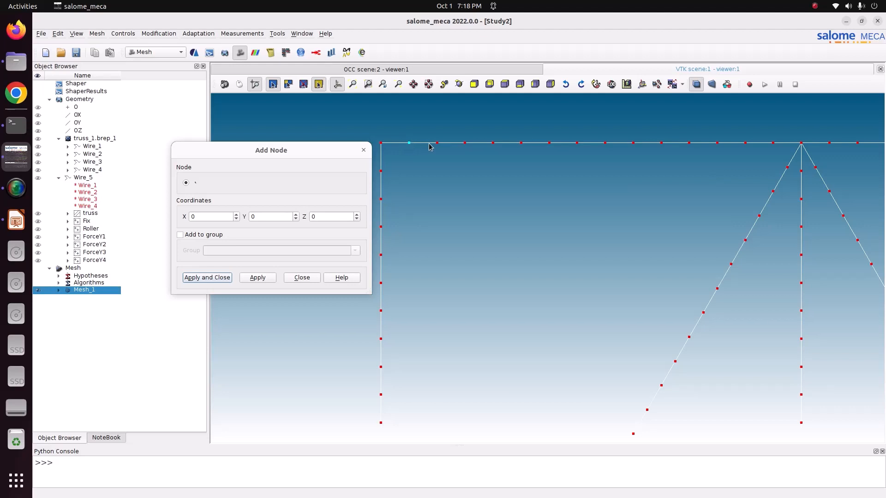
click(363, 150)
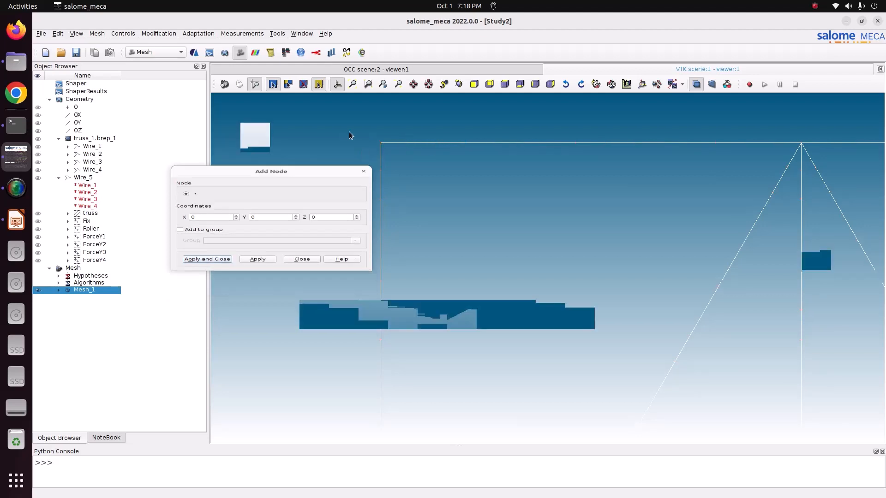
click(245, 145)
Inspect the nodes along the truss members with the Add Edge tool, closing it without creating an edge.
click(166, 35)
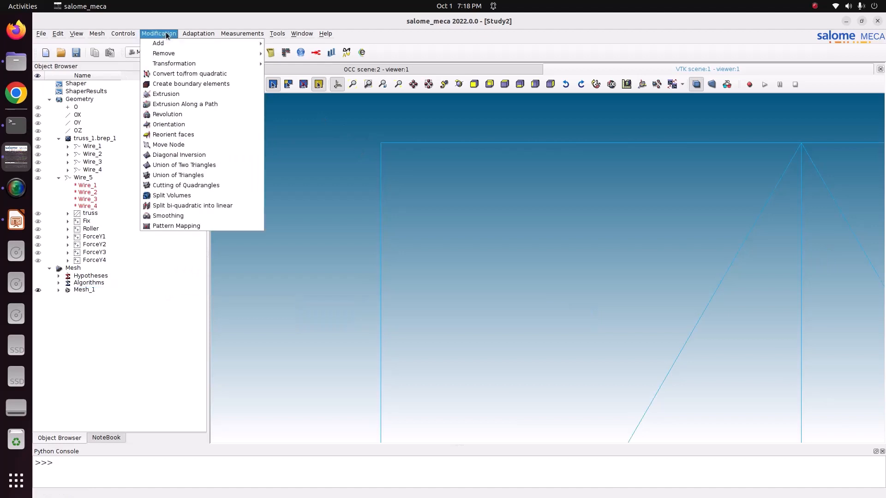
mouse_move(169, 44)
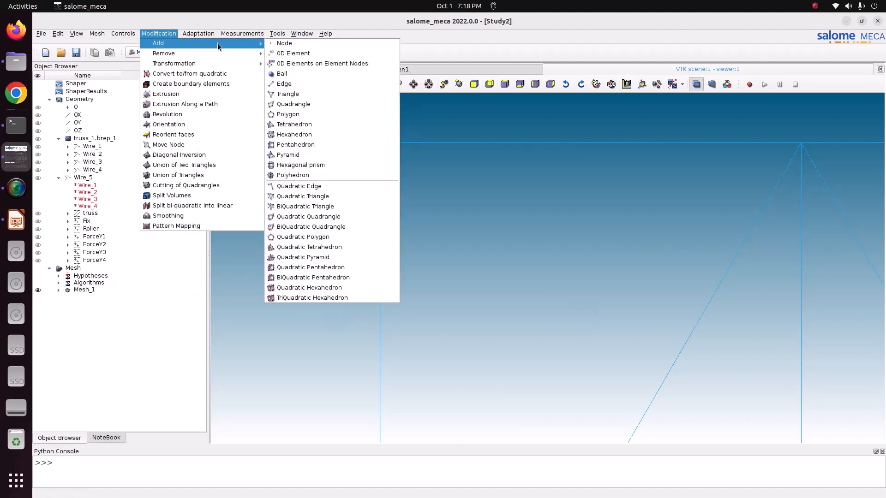
click(298, 87)
drag(436, 174, 235, 133)
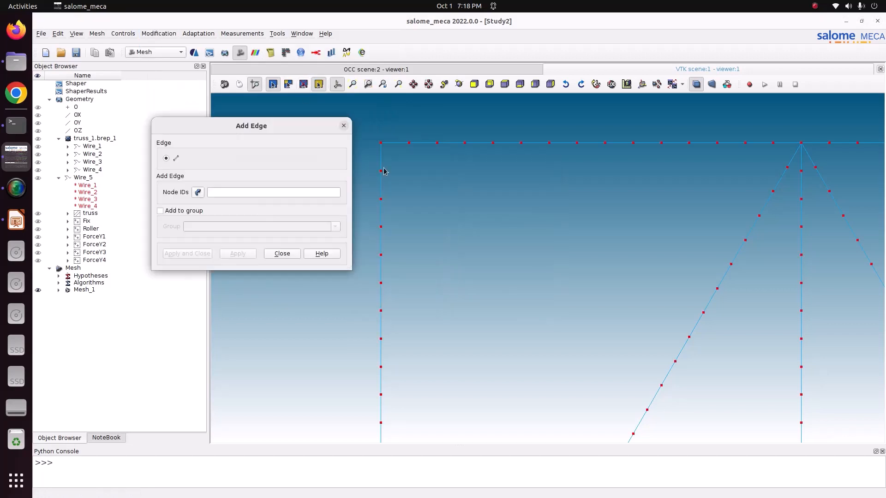
click(344, 126)
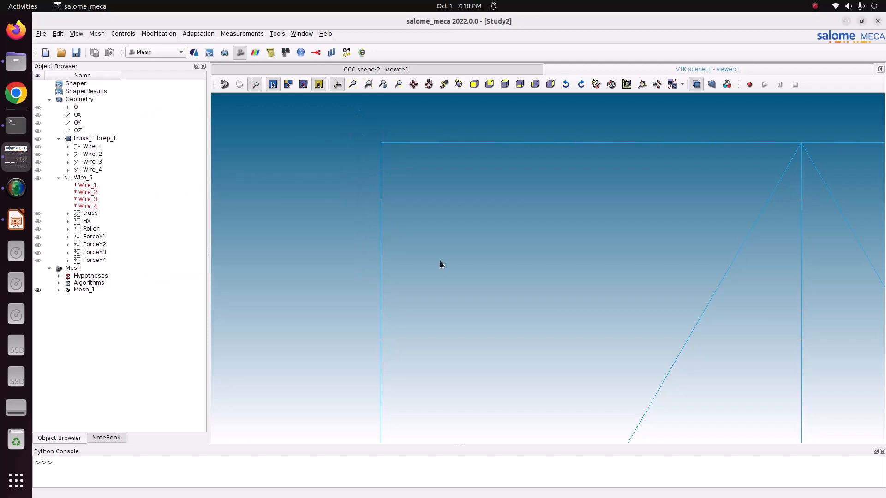
scroll(440, 261, down, 10)
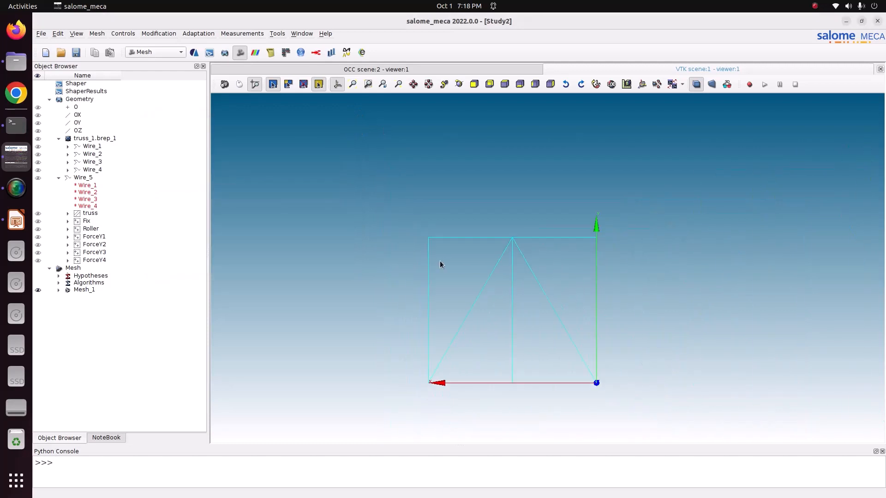
scroll(440, 262, down, 3)
scroll(419, 364, up, 5)
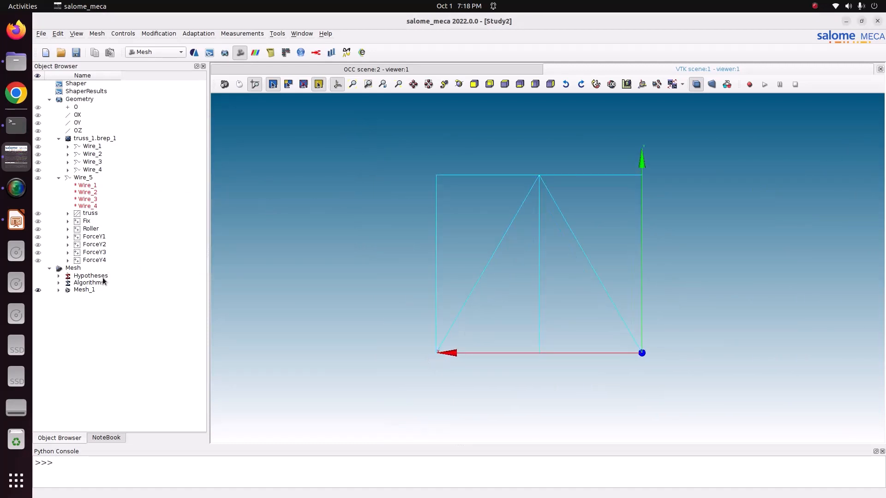
Check the mesh information of Mesh_1 for its node and element counts.
click(96, 289)
right_click(96, 290)
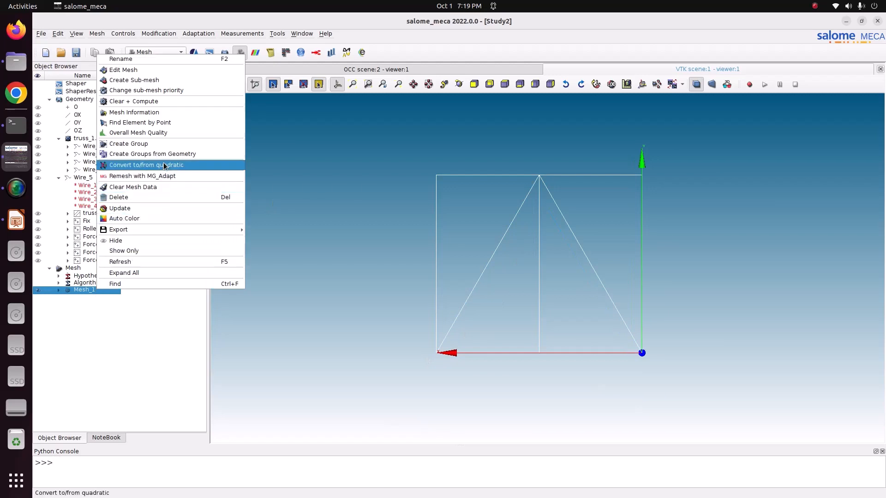
click(158, 112)
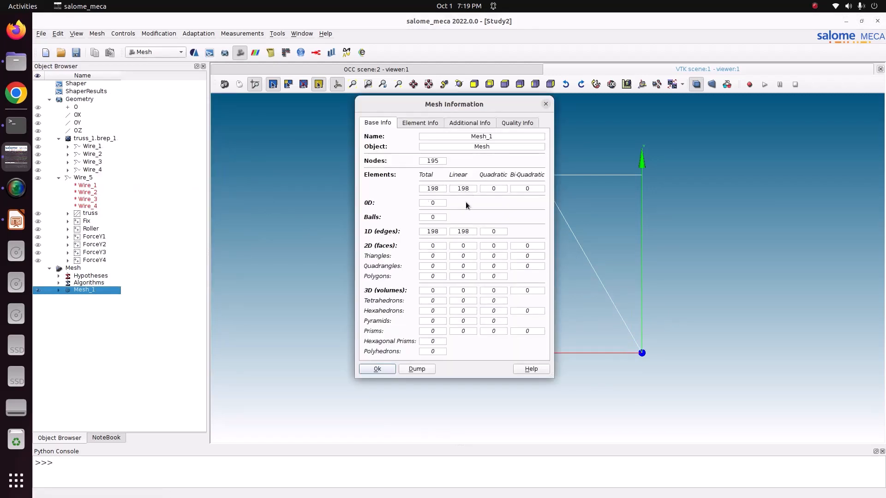
click(378, 370)
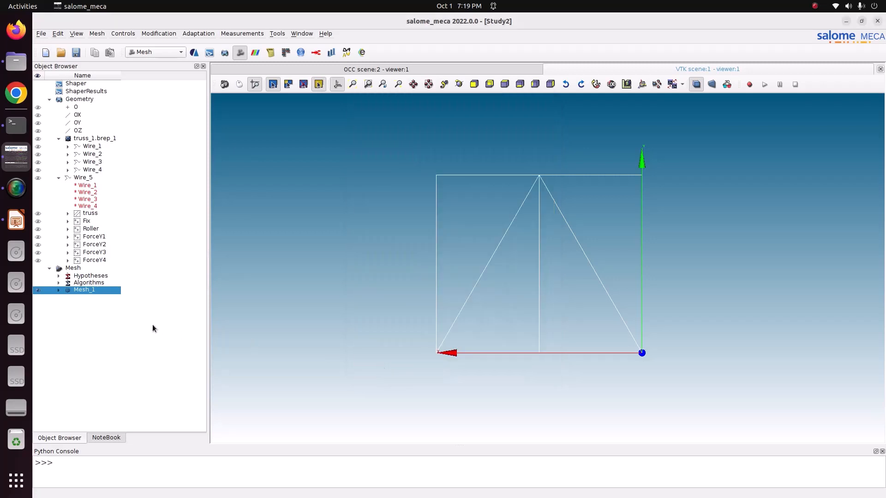
Examine the groups of nodes and groups of edges contained in Mesh_1.
click(58, 290)
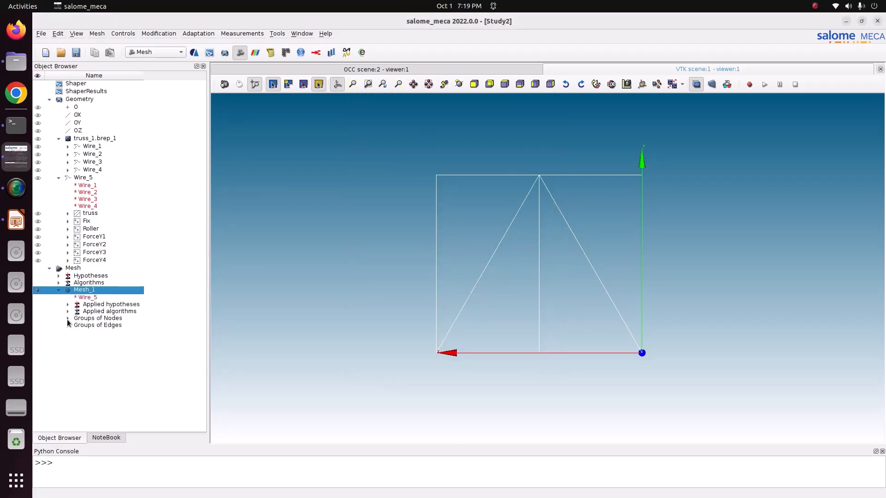
click(68, 319)
click(67, 373)
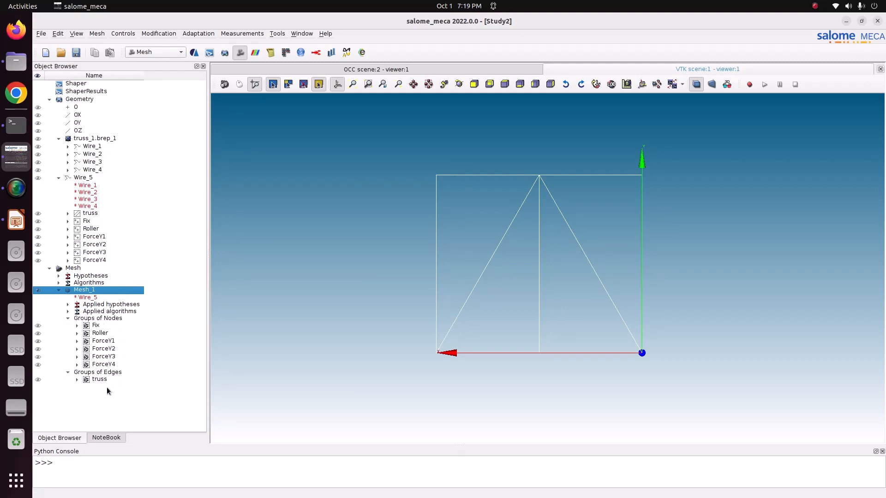
Save the study and switch to the AsterStudy module with the stable code_aster version.
click(76, 53)
click(142, 52)
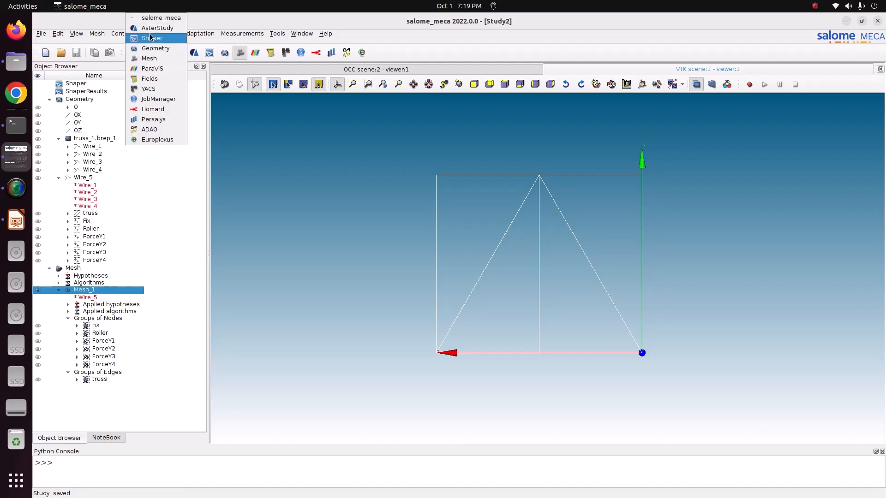
click(150, 29)
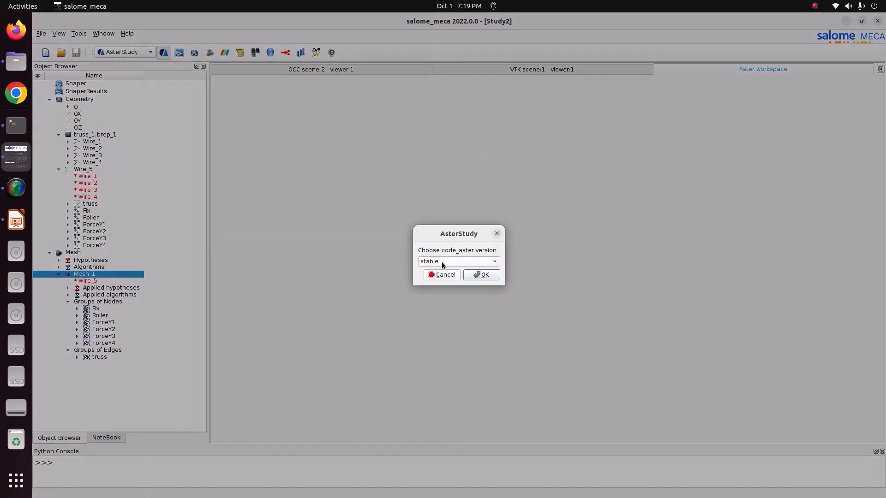
click(471, 274)
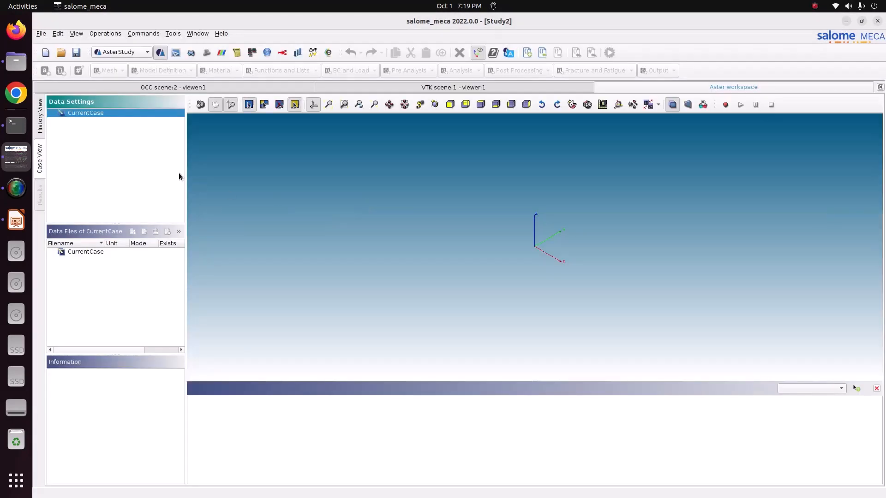
Add a stage to CurrentCase and a Read a mesh command that loads Mesh_1 in Med format.
right_click(112, 115)
click(131, 121)
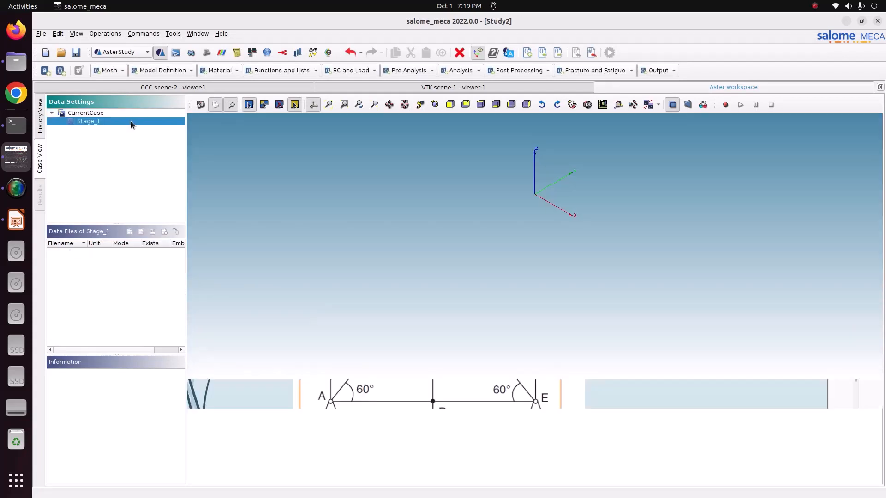
click(121, 72)
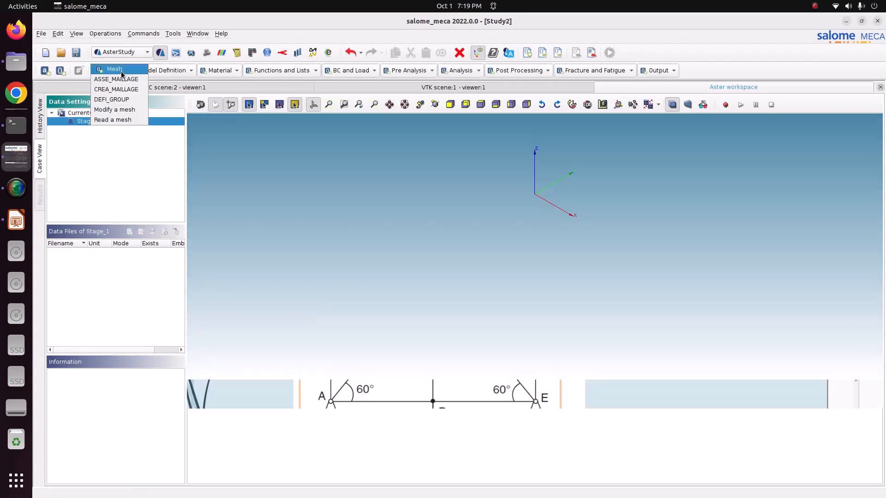
click(128, 118)
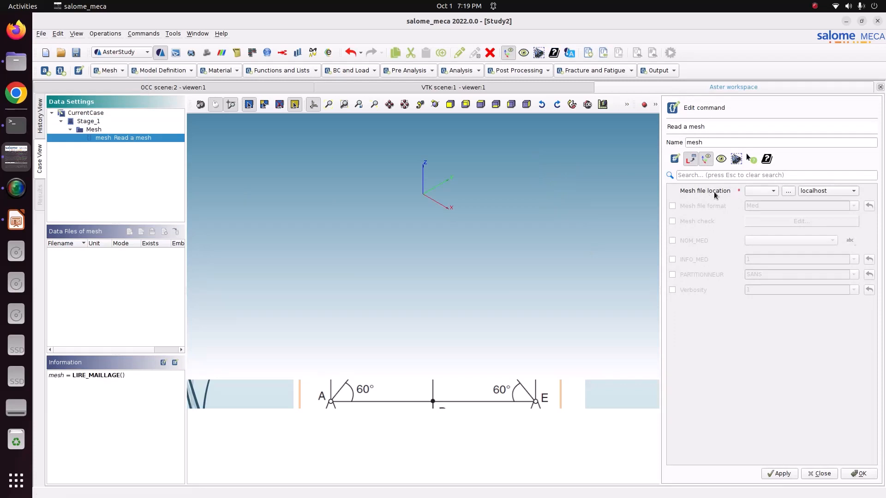
click(749, 191)
click(749, 192)
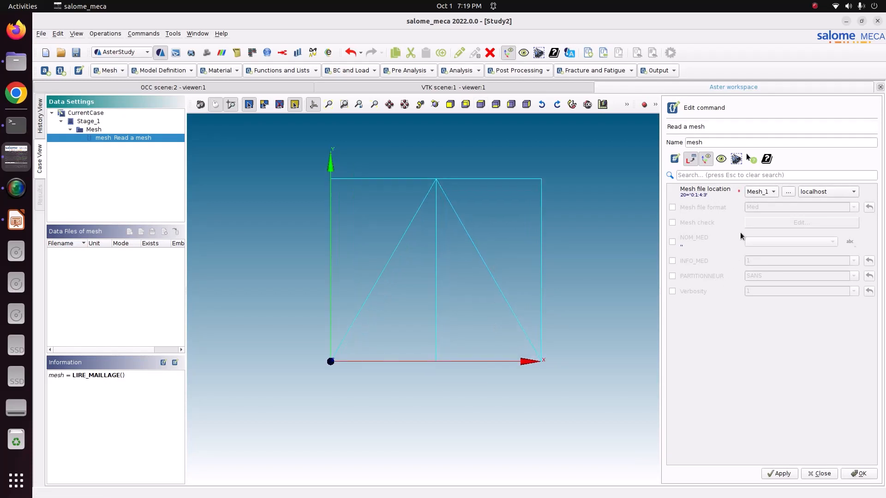
click(701, 209)
click(861, 473)
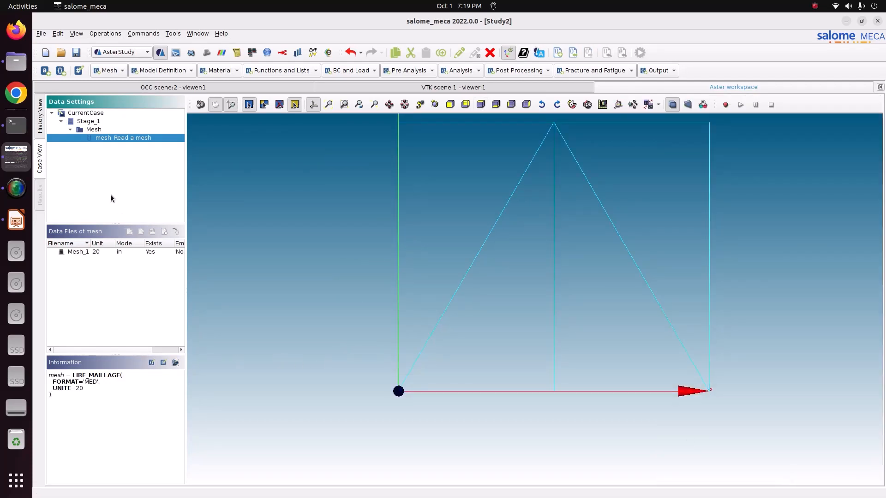
Add an Assign finite element command on the mesh with one finite element assignment applied everywhere.
click(148, 70)
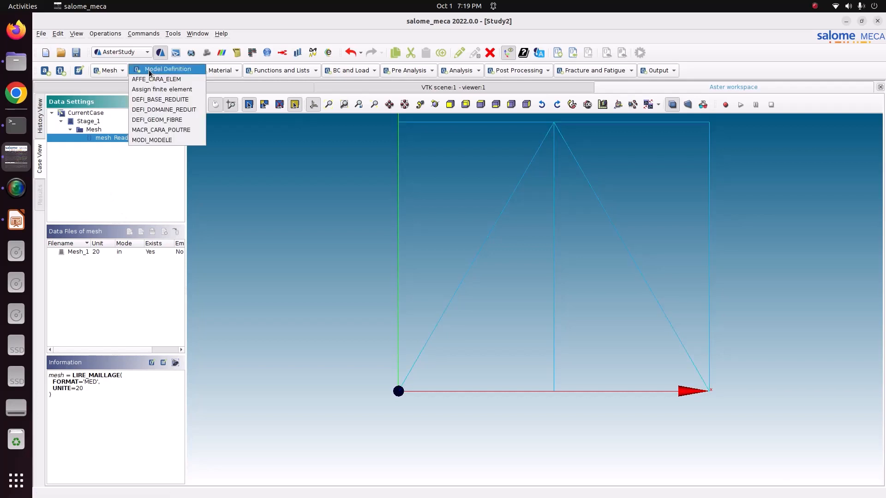
click(161, 90)
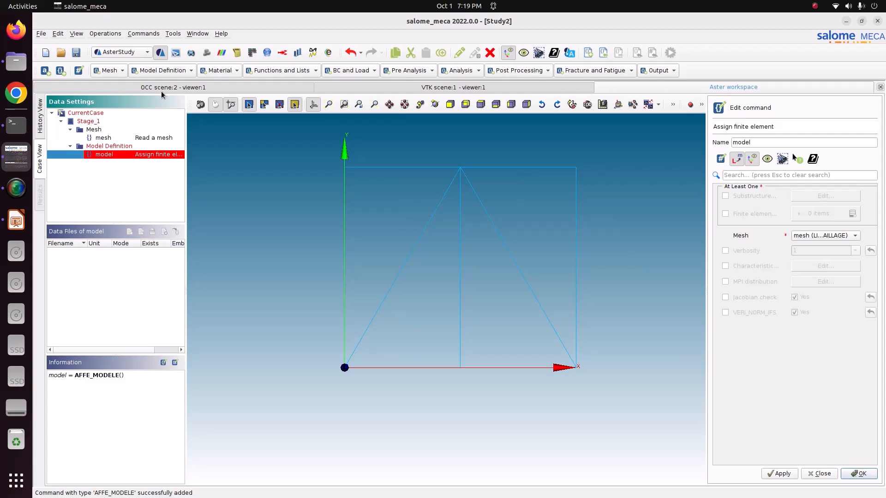
click(726, 214)
click(853, 213)
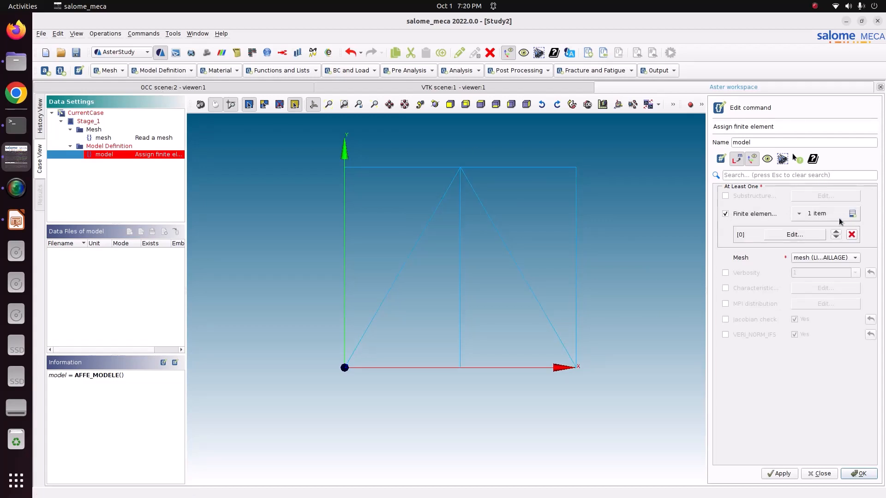
click(795, 235)
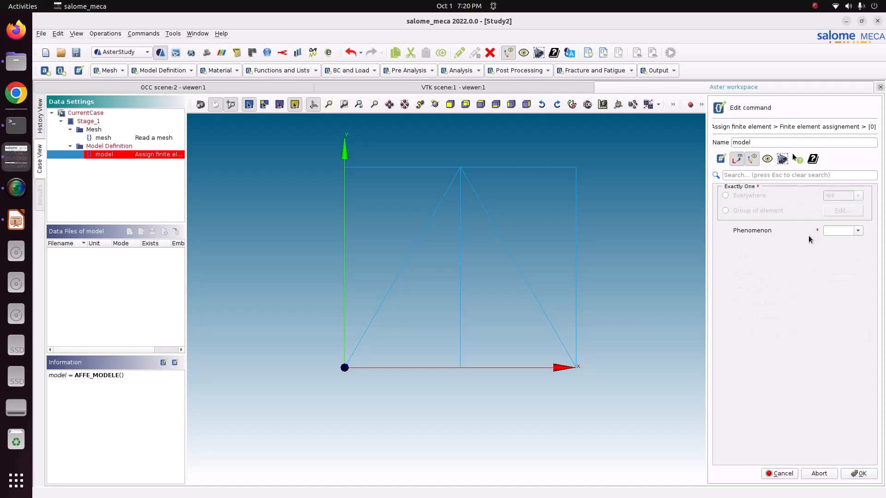
click(750, 195)
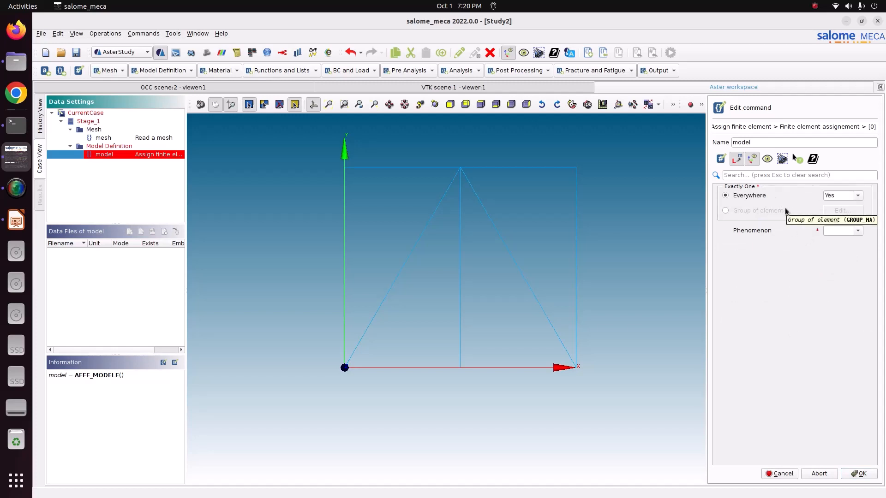
Set the phenomenon of the finite element assignment to Mechanic.
click(858, 231)
click(855, 253)
click(858, 230)
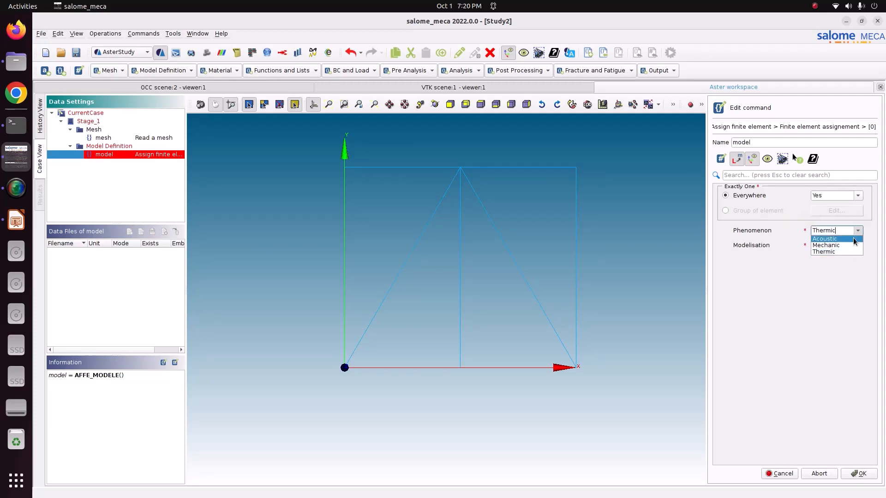
click(847, 241)
Set the modelisation to POU_D_T and accept the finite element assignment.
click(858, 246)
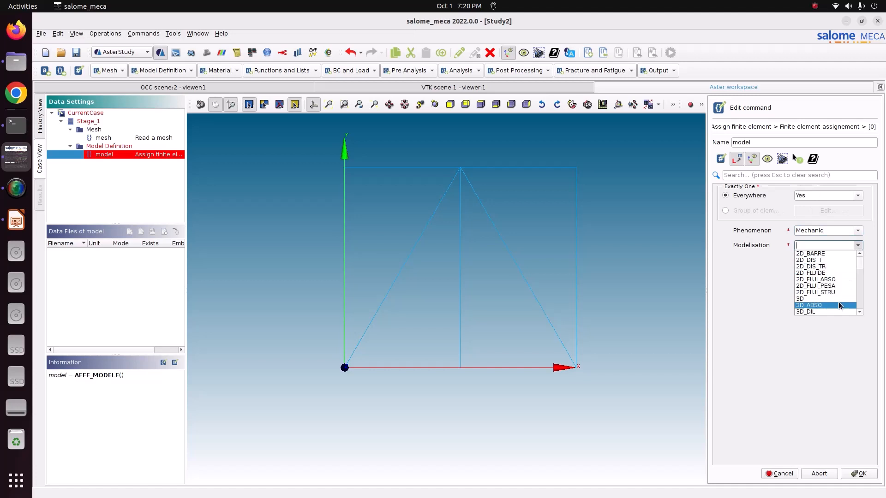
scroll(839, 305, down, 7)
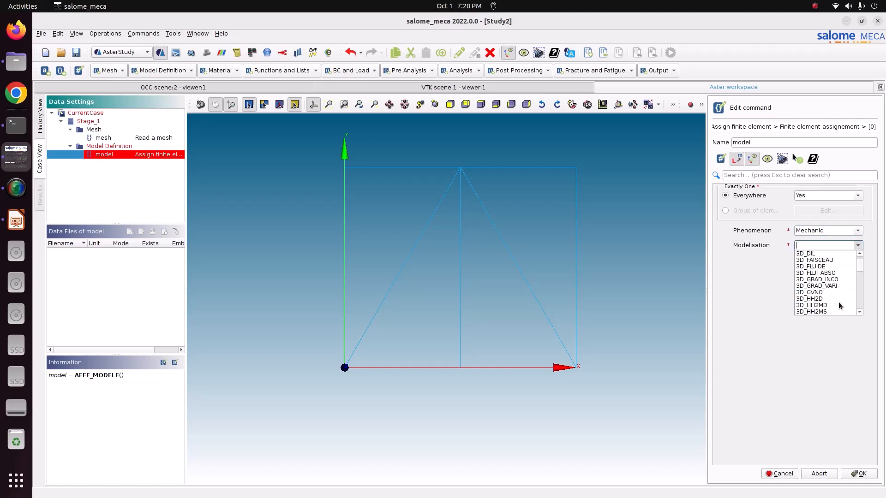
scroll(838, 302, down, 10)
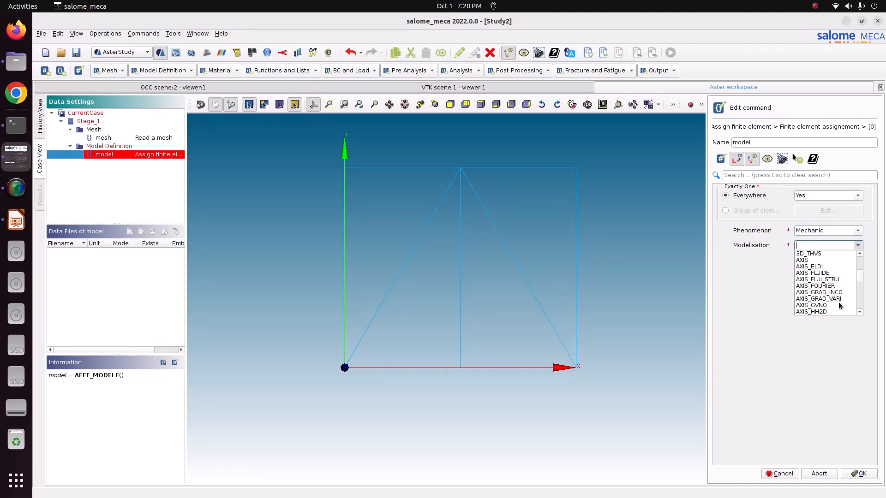
scroll(838, 302, down, 12)
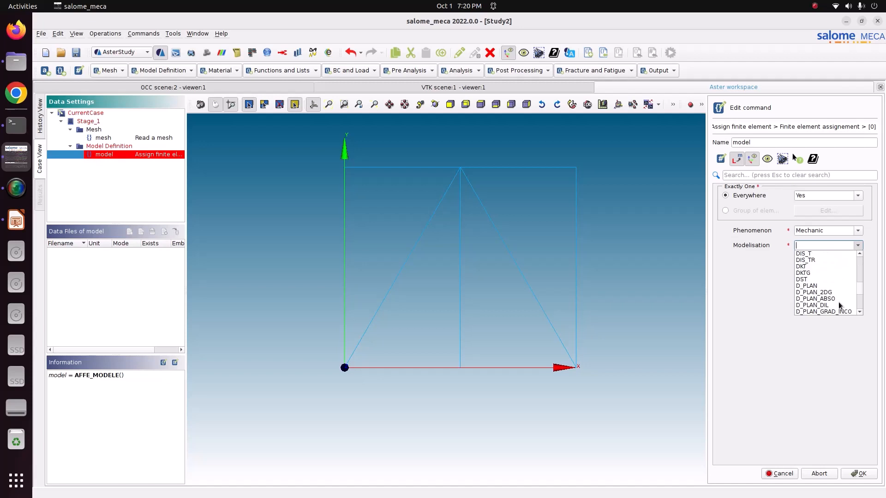
scroll(840, 305, down, 2)
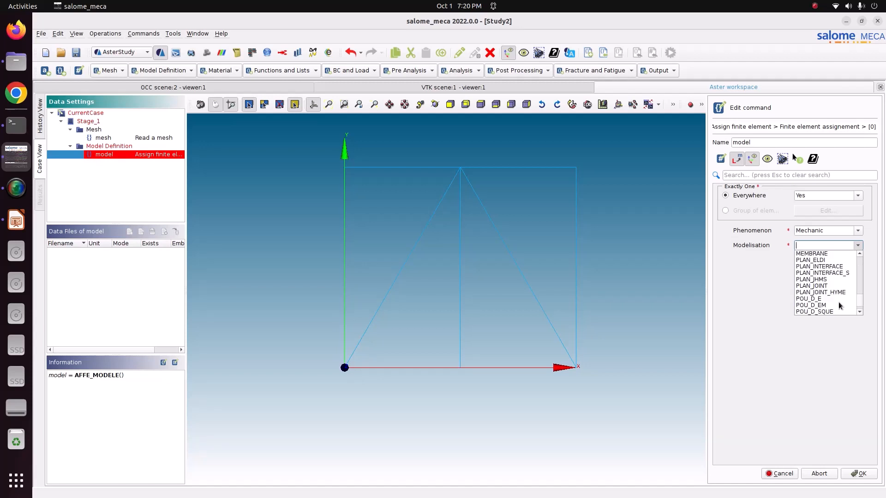
scroll(840, 305, down, 1)
click(829, 299)
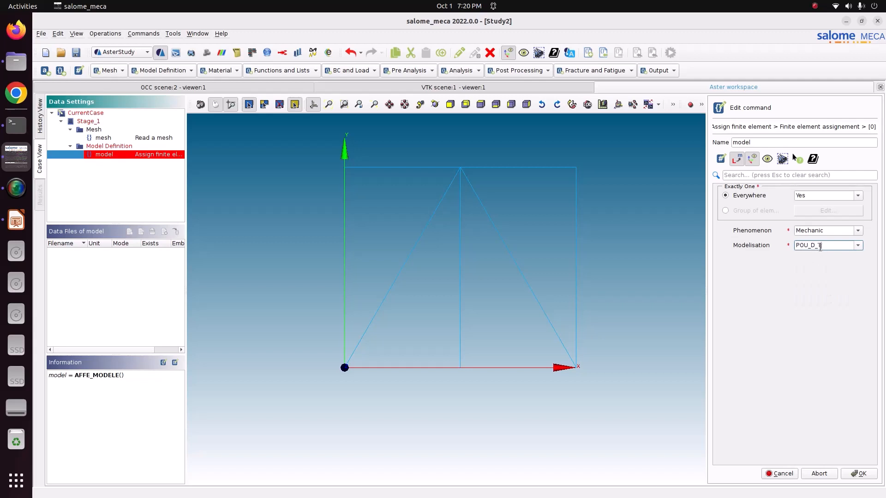
drag(819, 245, 827, 246)
click(869, 475)
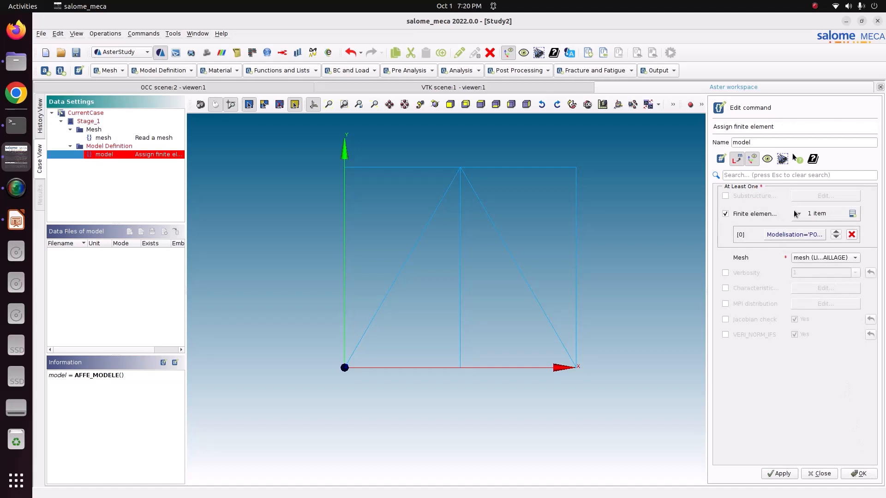
Keep mesh as the mesh of the Assign finite element command, apply it and finish editing.
click(815, 258)
click(815, 258)
click(781, 475)
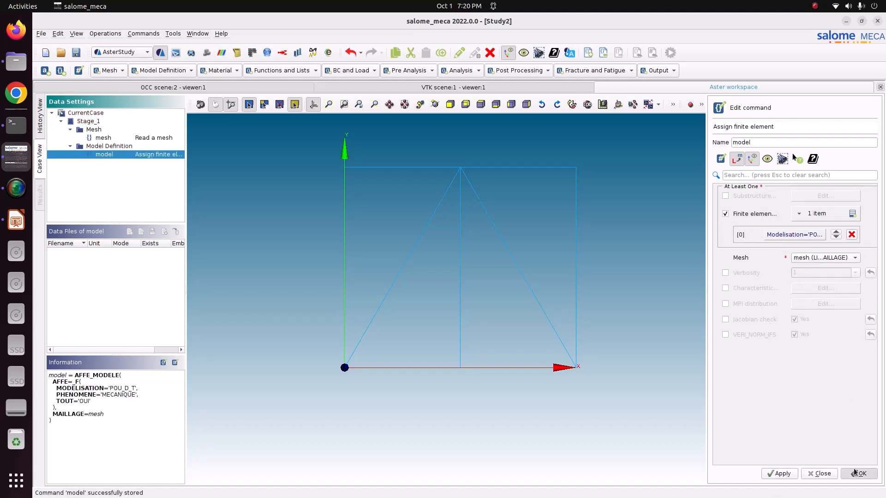
click(858, 474)
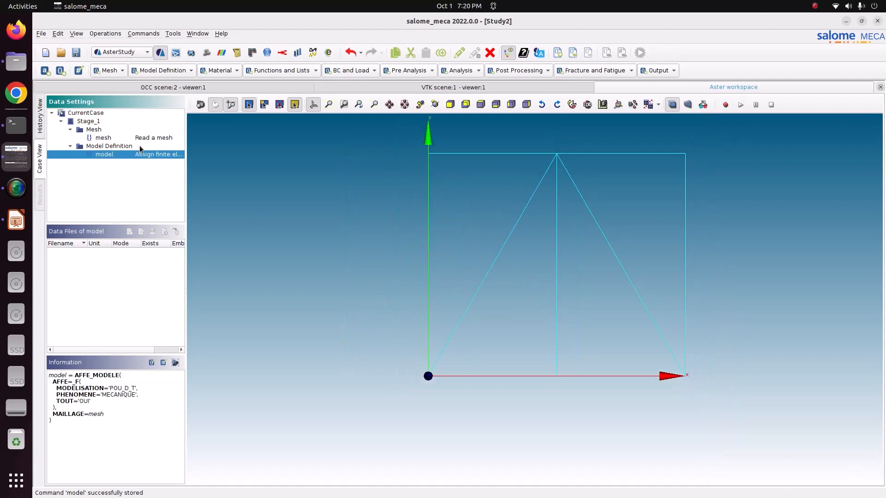
Add an AFFE_CARA_ELEM command from the model definition category with one POUTRE item.
click(165, 71)
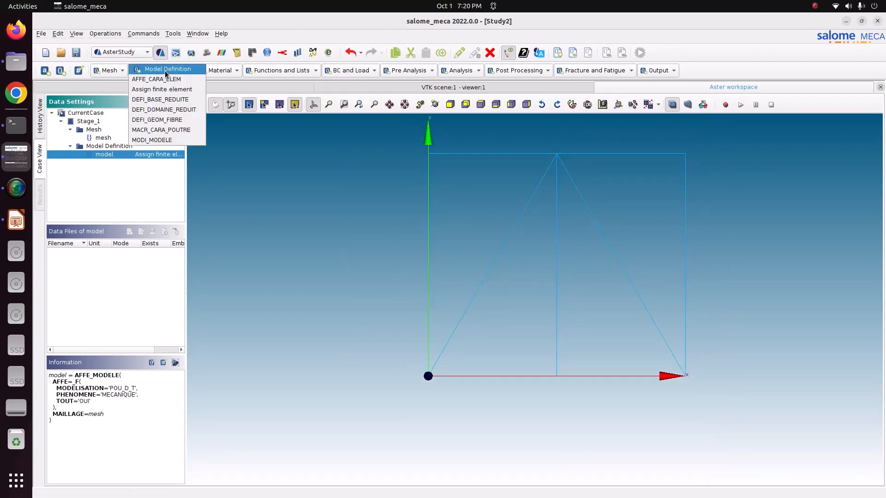
click(173, 89)
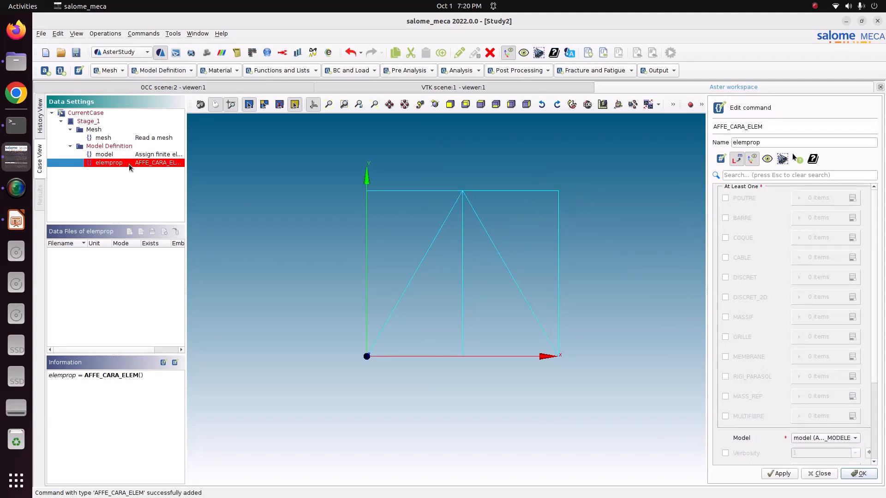
click(747, 199)
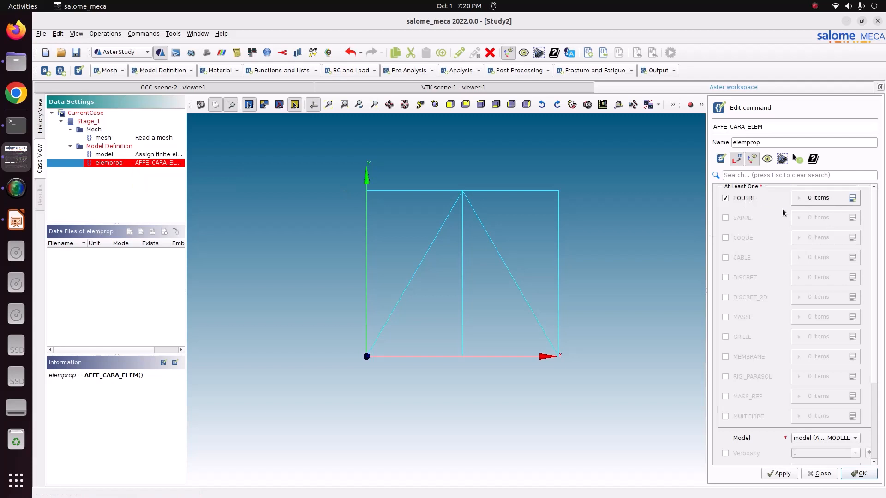
click(852, 198)
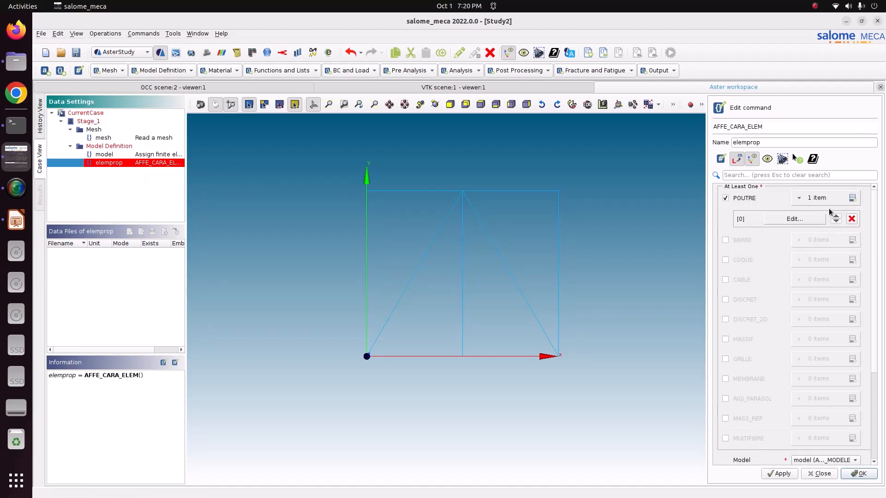
Give the POUTRE item a RECTANGLE section with two value entries and the CARA characteristics HY and HZ.
click(796, 220)
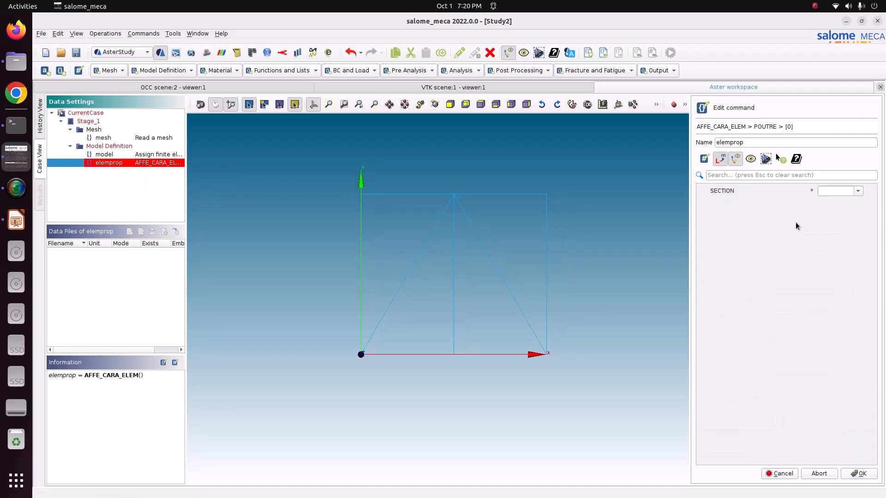
click(858, 191)
click(847, 218)
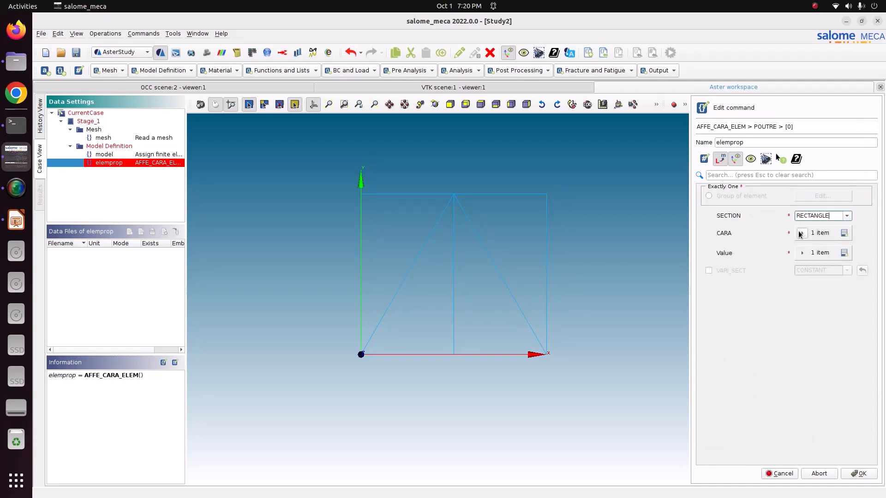
click(844, 233)
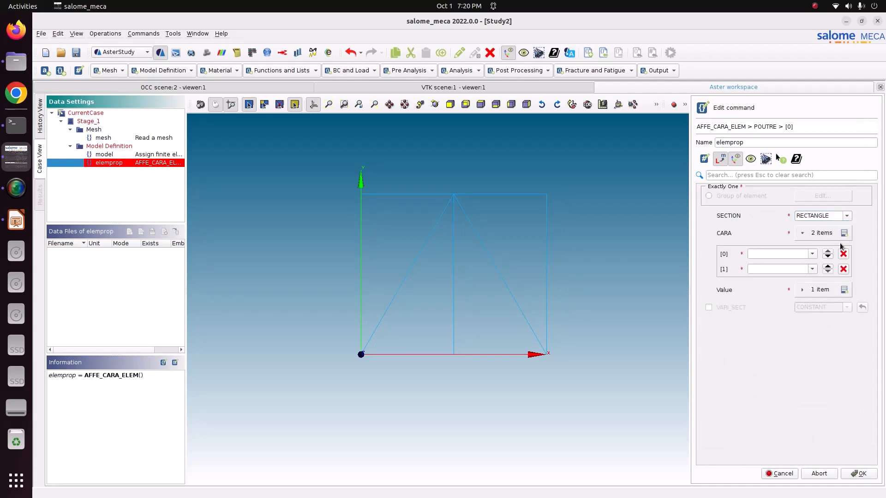
click(844, 289)
click(786, 255)
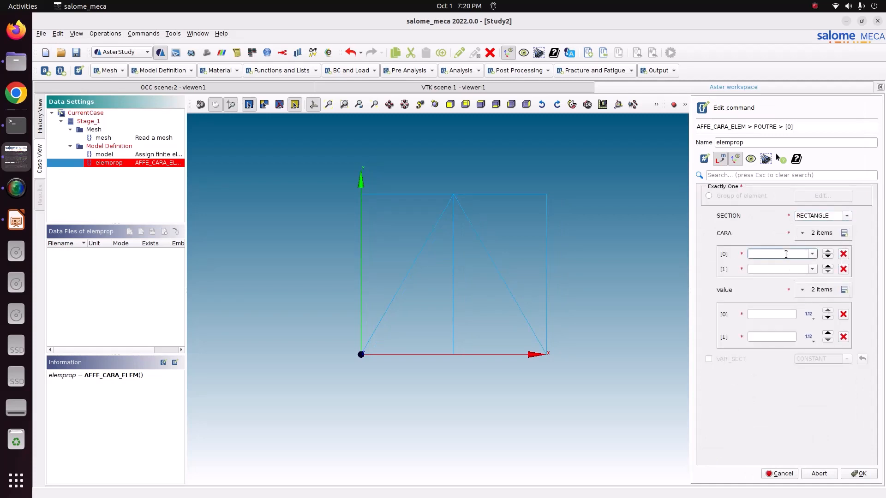
text(EP)
click(812, 254)
click(785, 287)
click(812, 269)
click(792, 310)
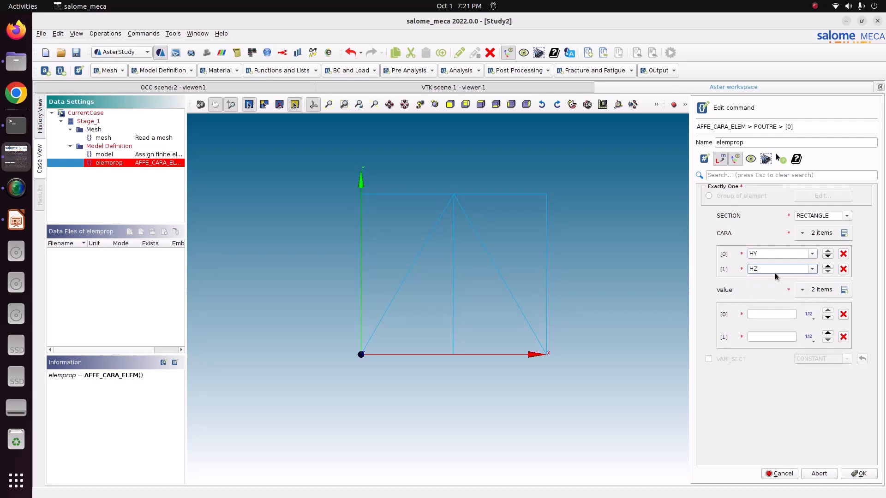
Set both rectangular section values, HY and HZ, to 0.1.
click(777, 316)
text(0.1)
click(775, 337)
text(0.1)
Assign the beam section to the 1D element group truss and accept the POUTRE item.
click(728, 199)
click(843, 197)
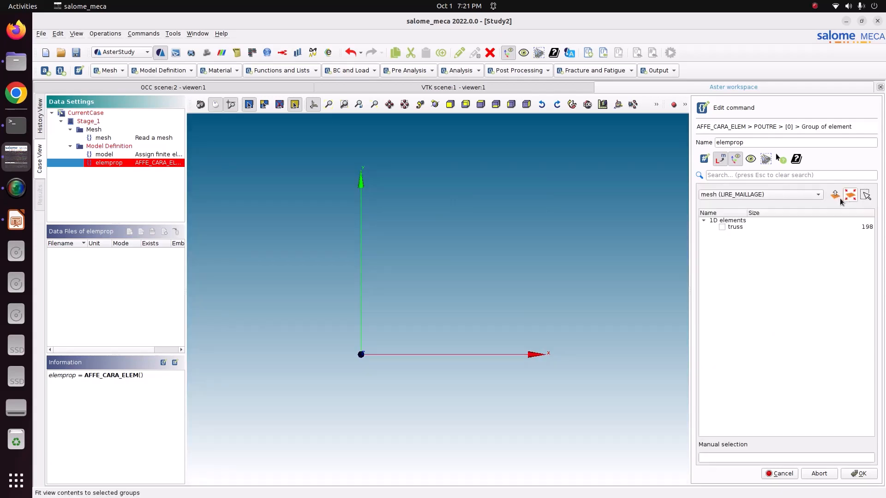
click(722, 227)
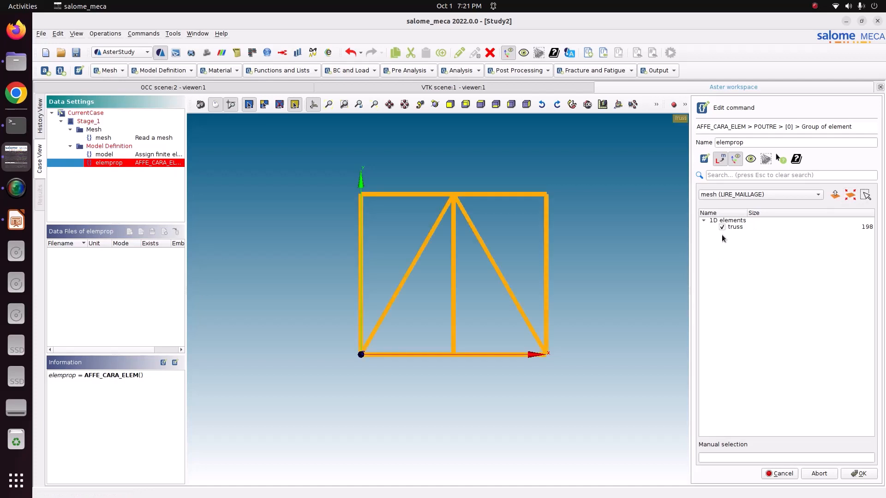
scroll(534, 190, up, 2)
scroll(535, 191, up, 5)
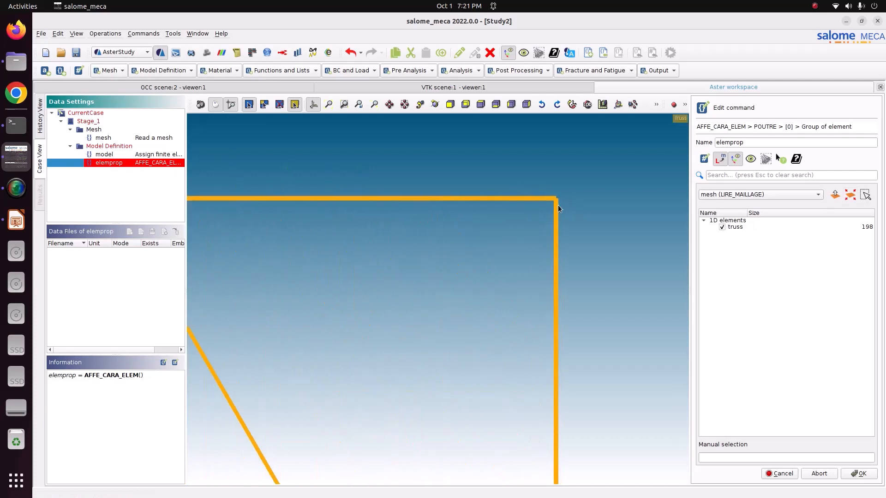
scroll(558, 204, down, 2)
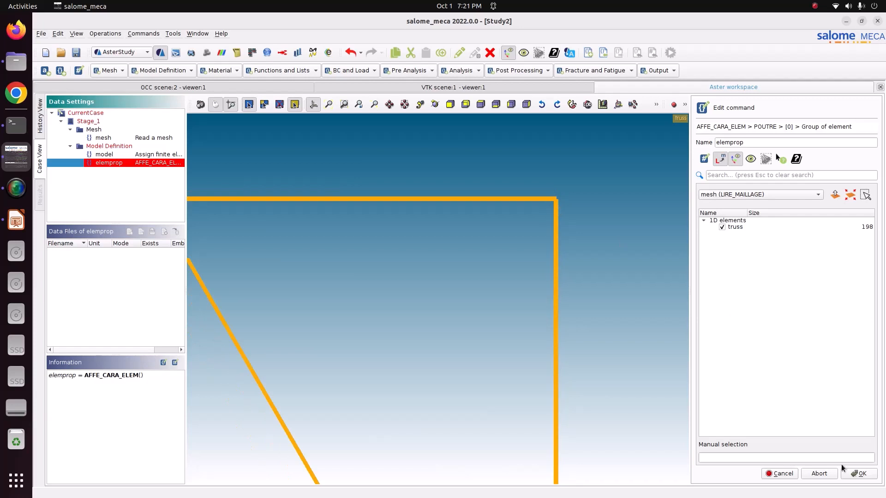
click(851, 471)
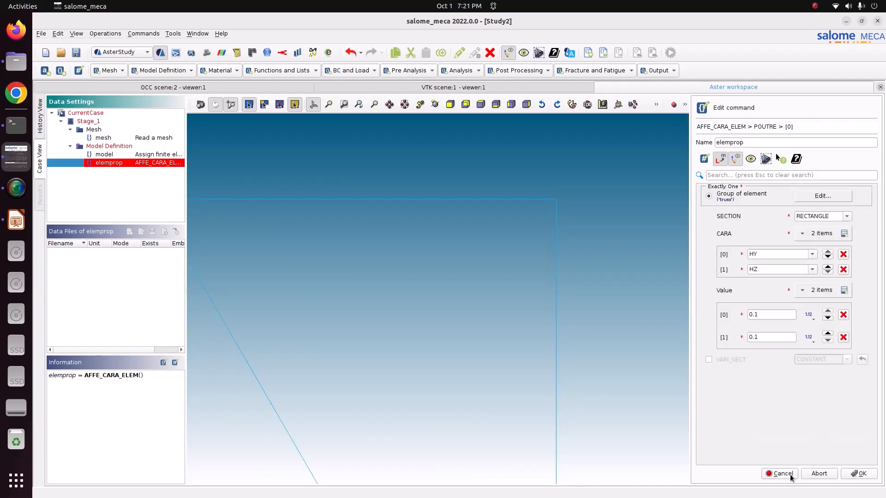
click(863, 474)
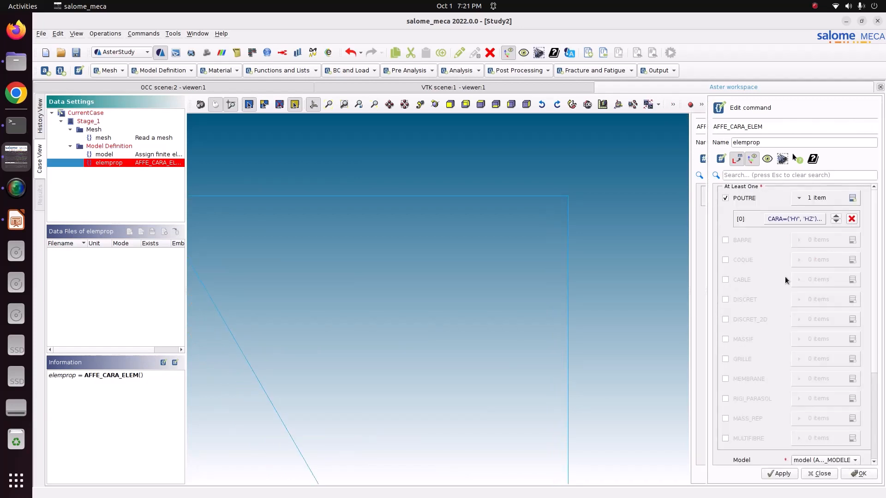
Apply the AFFE_CARA_ELEM command elemprop on the model and finish editing it.
scroll(783, 231, down, 5)
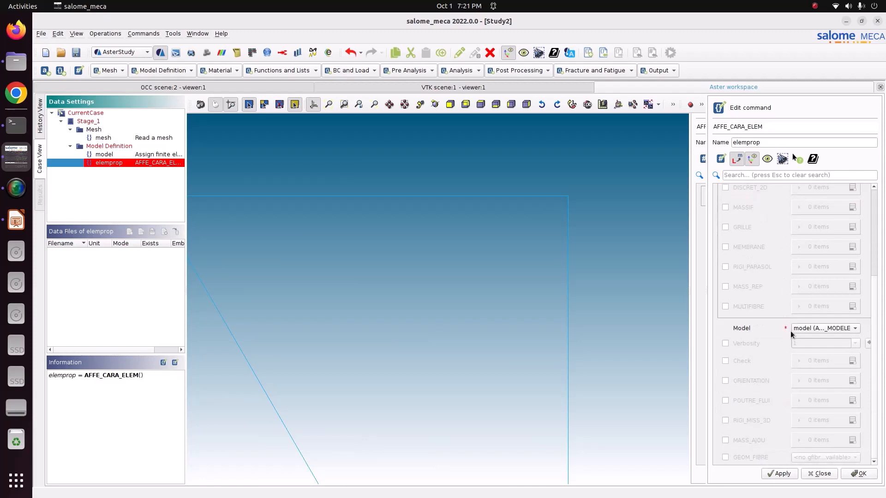
click(787, 475)
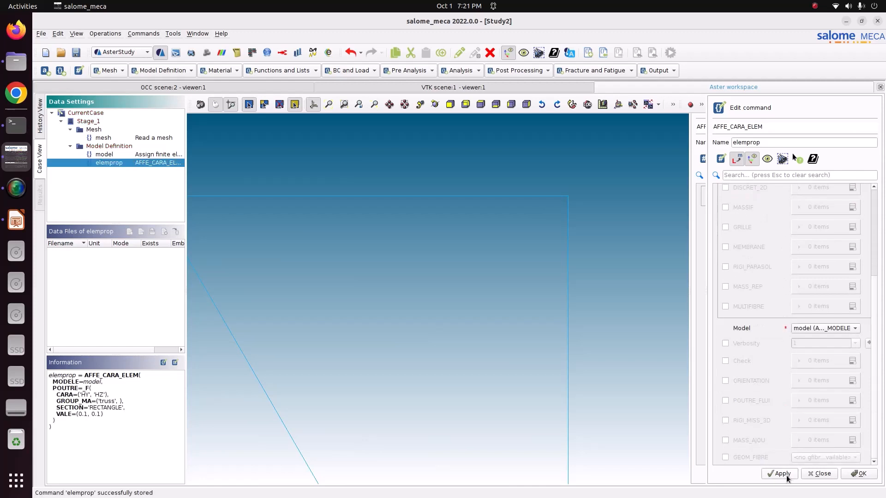
click(856, 474)
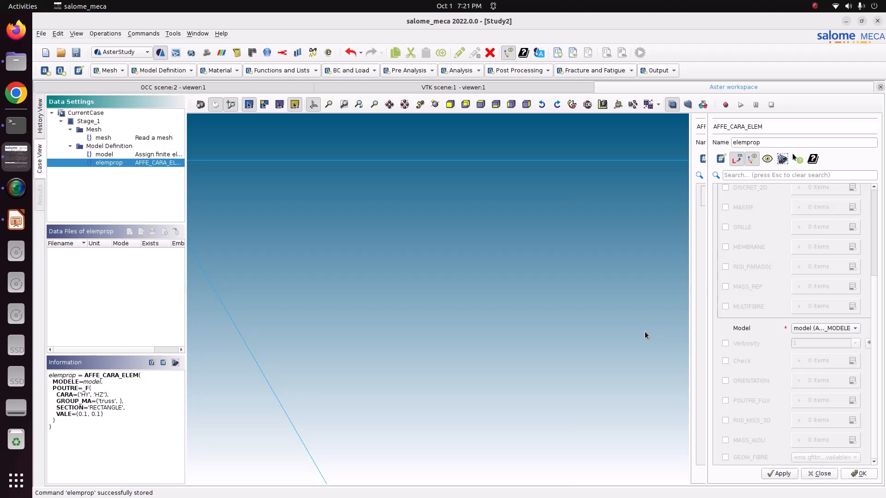
click(857, 473)
Add a Define a material command named mater with linear isotropic elasticity enabled and open its properties.
scroll(503, 286, down, 3)
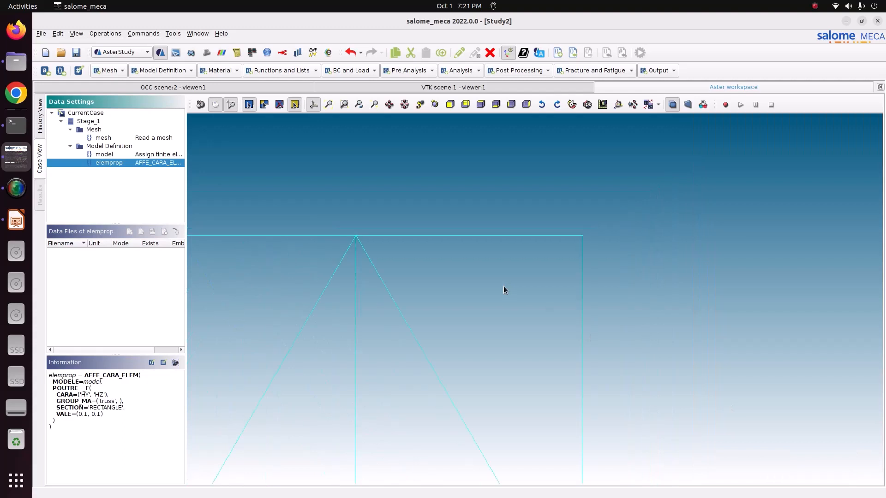
scroll(503, 289, down, 3)
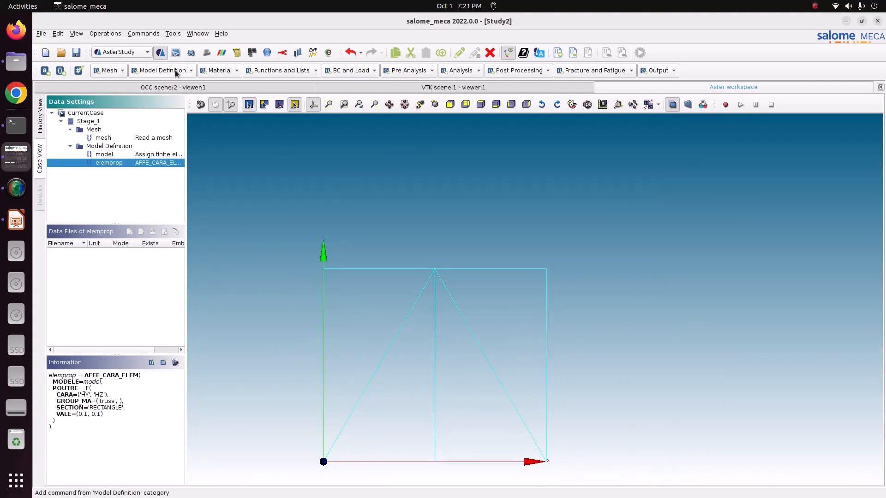
click(231, 70)
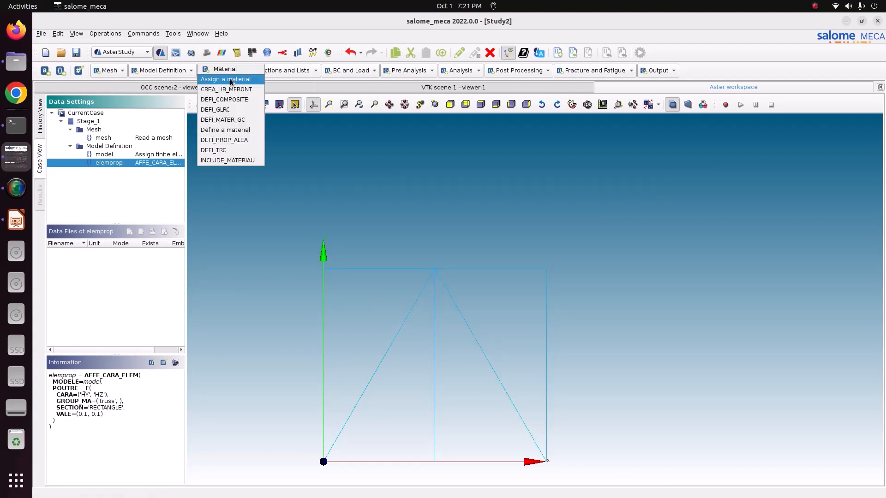
click(235, 130)
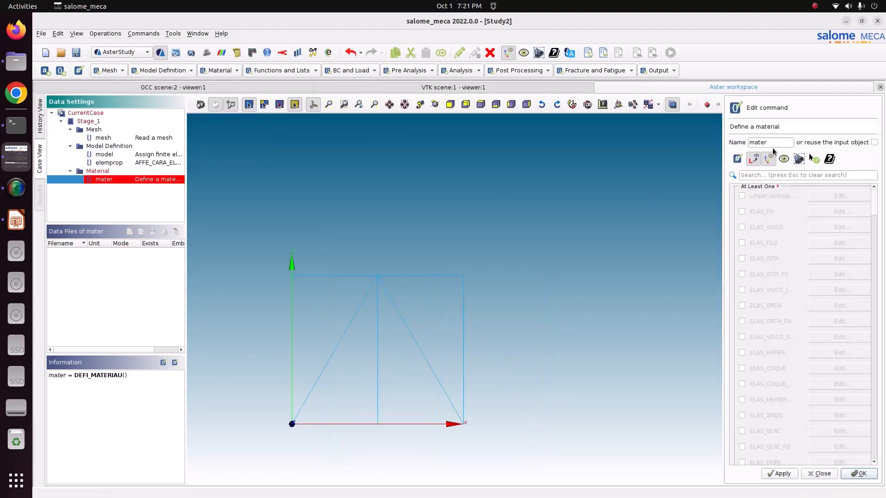
double_click(771, 146)
click(742, 196)
click(851, 195)
Set Young's modulus to 210e9 and Poisson's ratio to 0.3, then store the material.
click(807, 196)
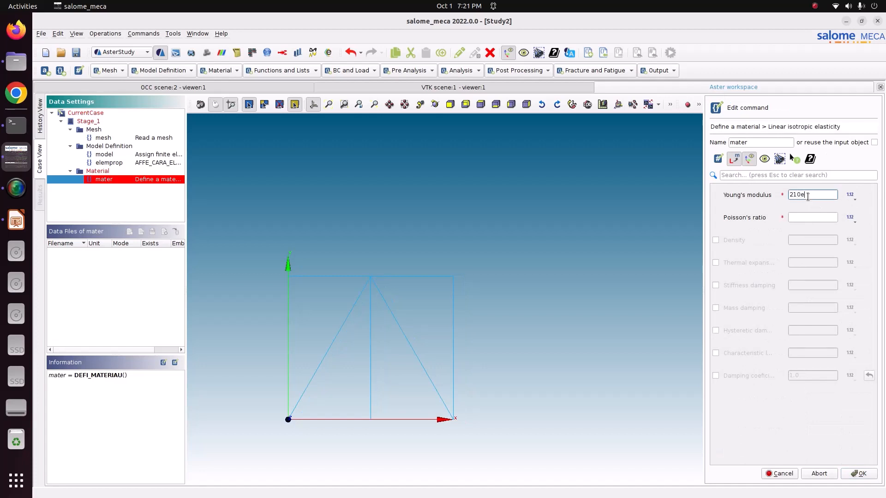
click(812, 219)
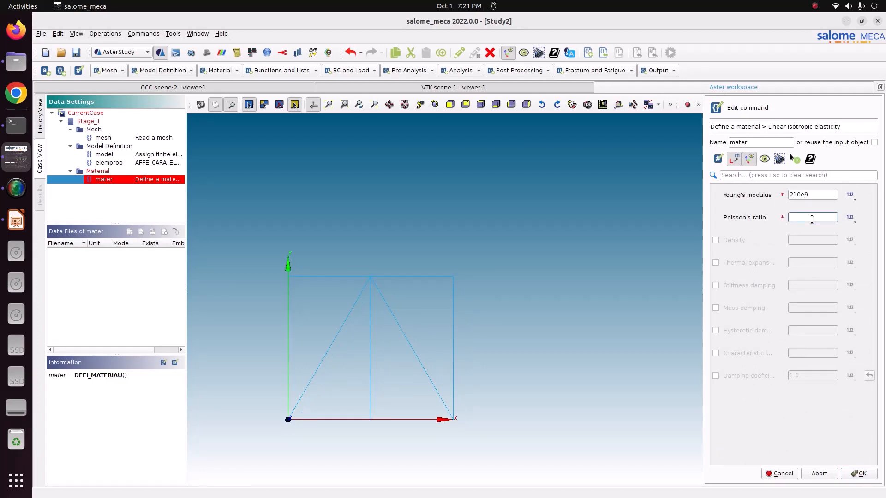
text(0.3)
click(845, 474)
click(780, 474)
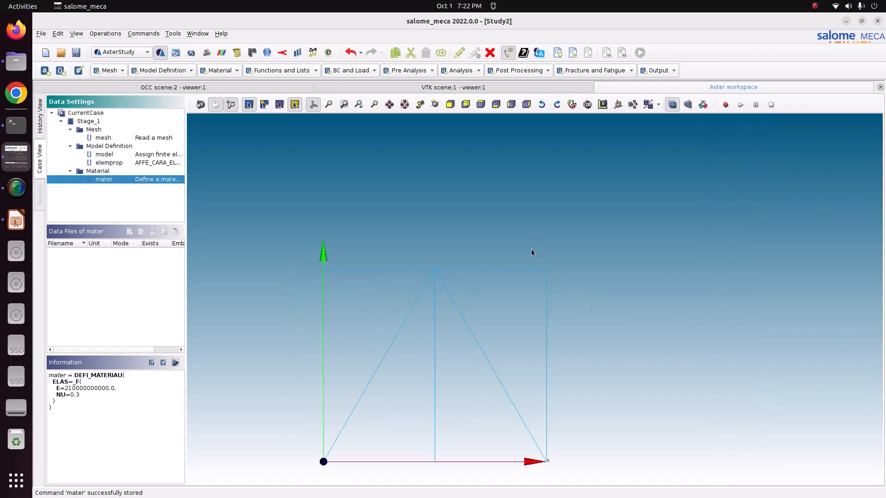
Add an Assign a material command that uses both the mesh and the model.
click(233, 70)
click(229, 79)
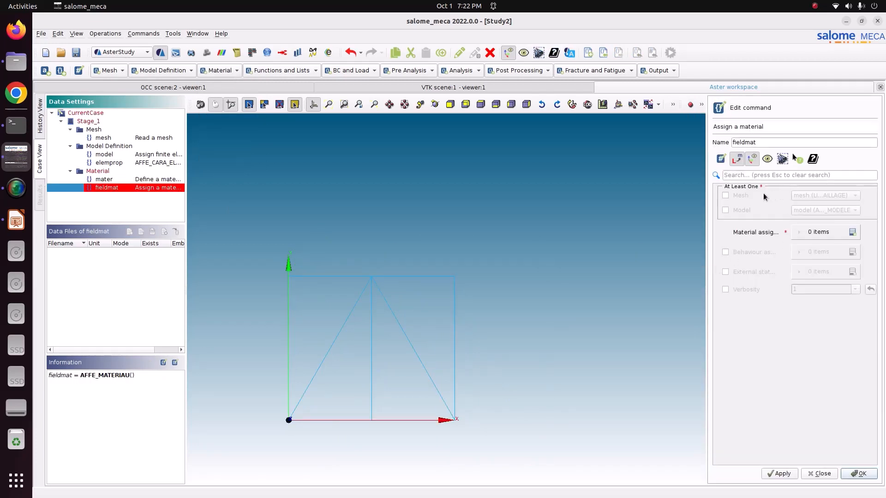
click(742, 196)
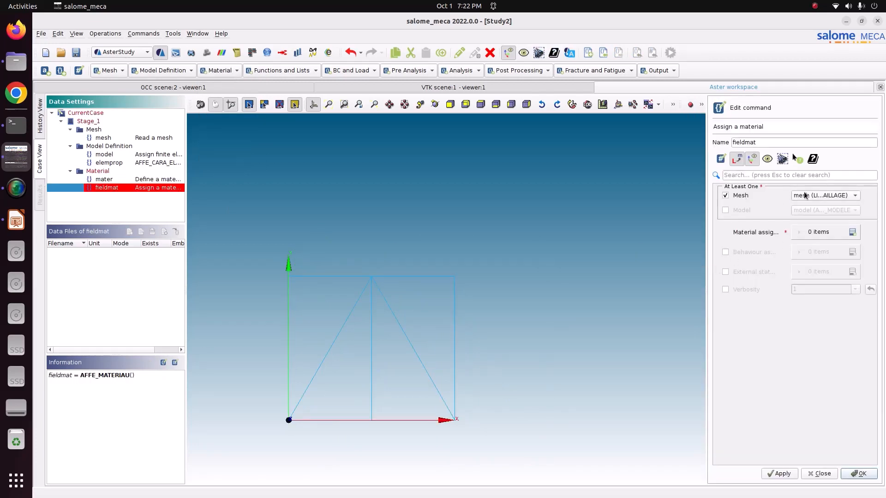
click(743, 210)
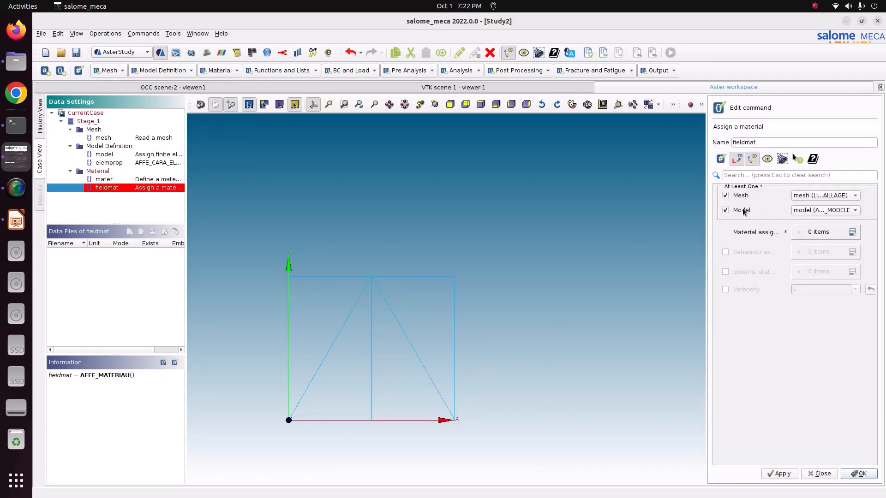
Add one material assignment applied everywhere with mater as its material.
click(851, 232)
click(815, 251)
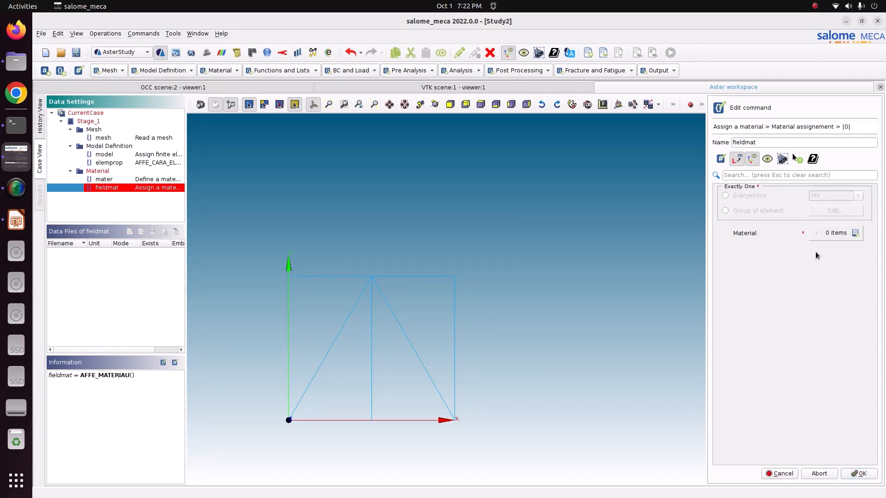
click(761, 196)
click(855, 233)
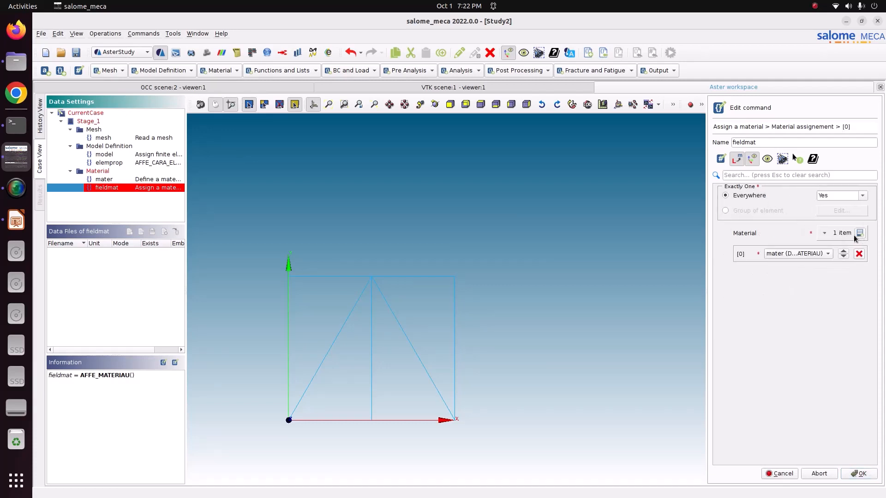
Use mater as the material of the assignment entry and store the fieldmat command.
click(827, 253)
click(864, 477)
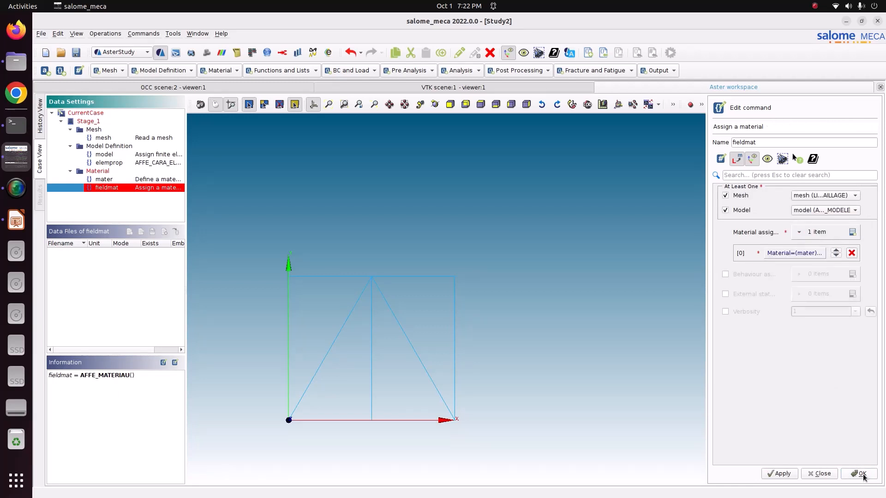
click(779, 474)
click(851, 476)
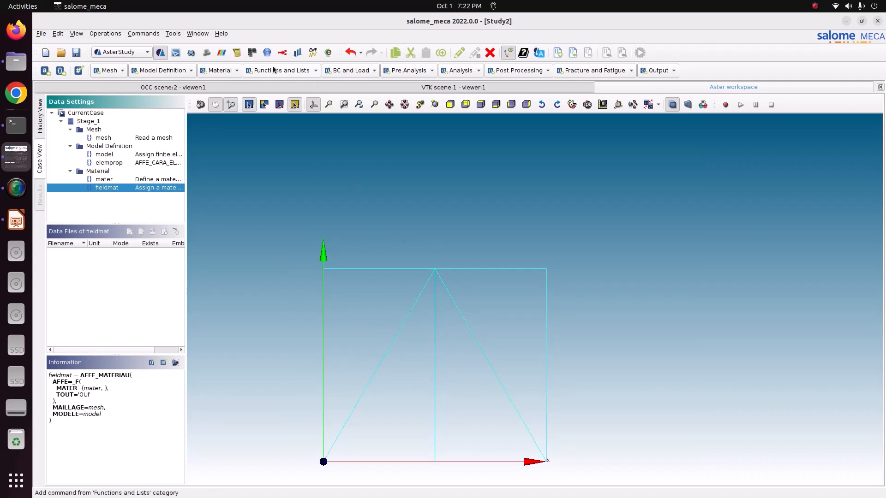
Add an Assign mechanical load command and enable Enforce DOF with one entry.
click(358, 71)
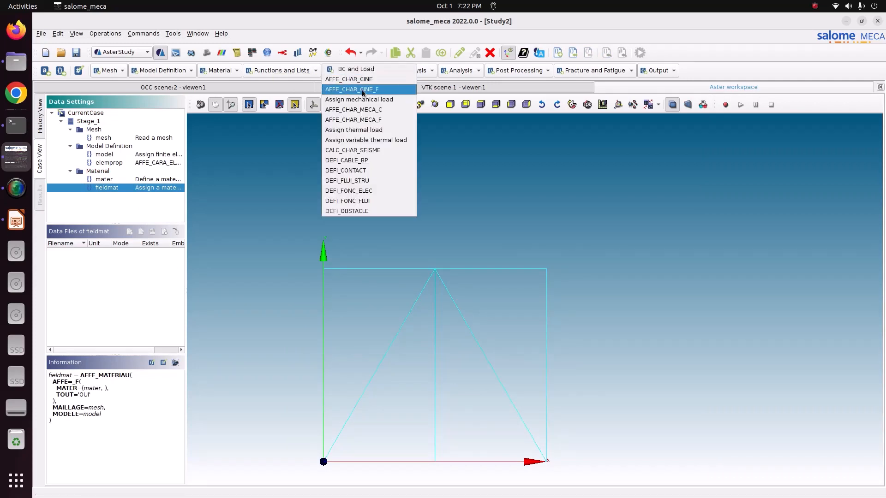
click(336, 102)
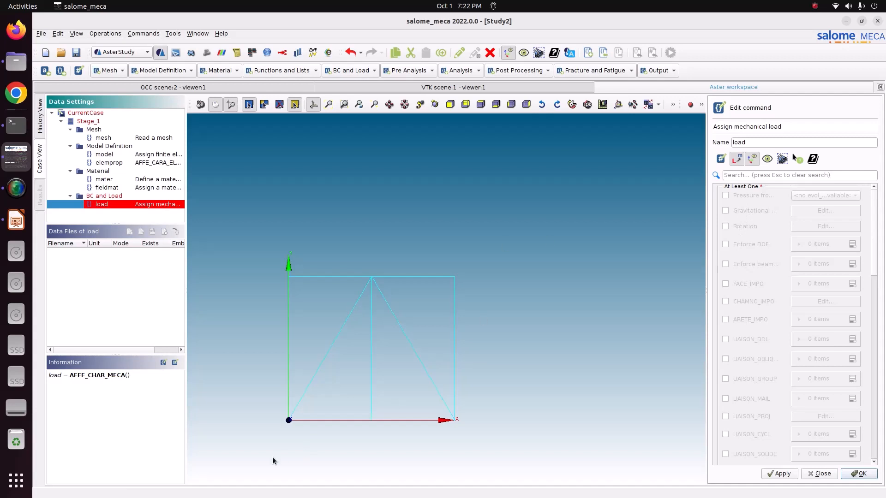
scroll(283, 425, up, 3)
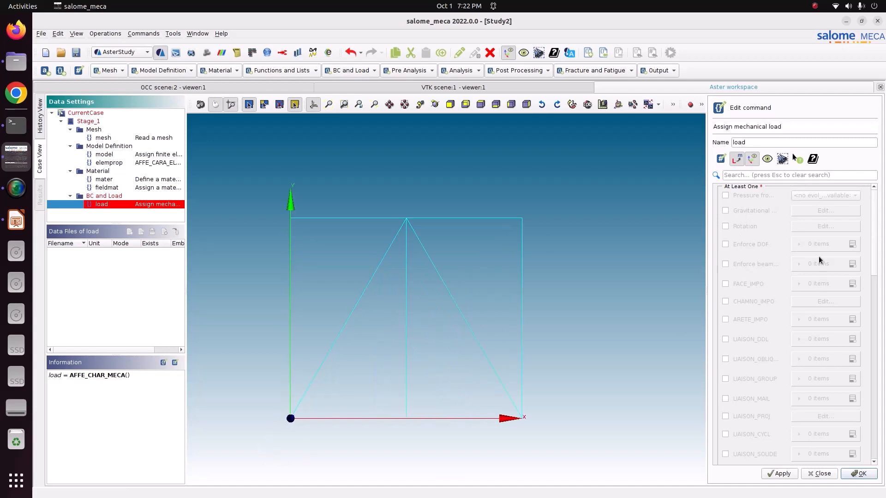
click(741, 248)
click(851, 246)
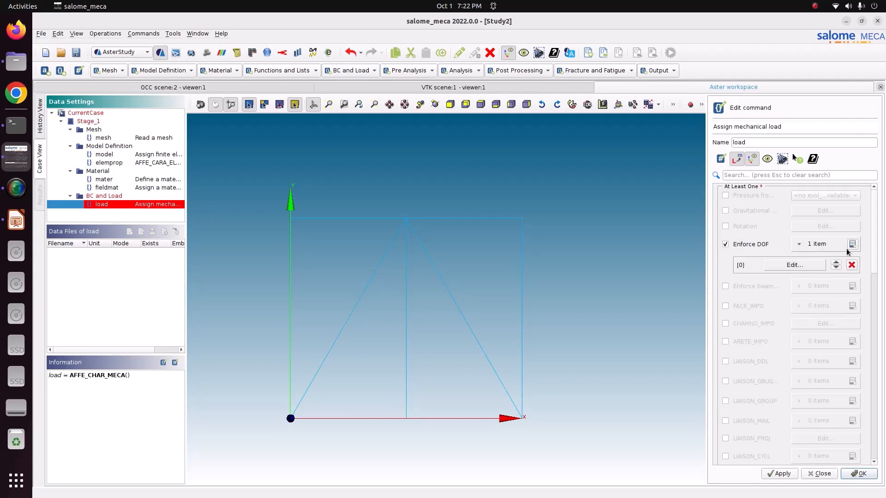
Enable DX, DY, DZ, DRX, DRY and DRZ in the first Enforce DOF entry.
click(810, 266)
click(721, 275)
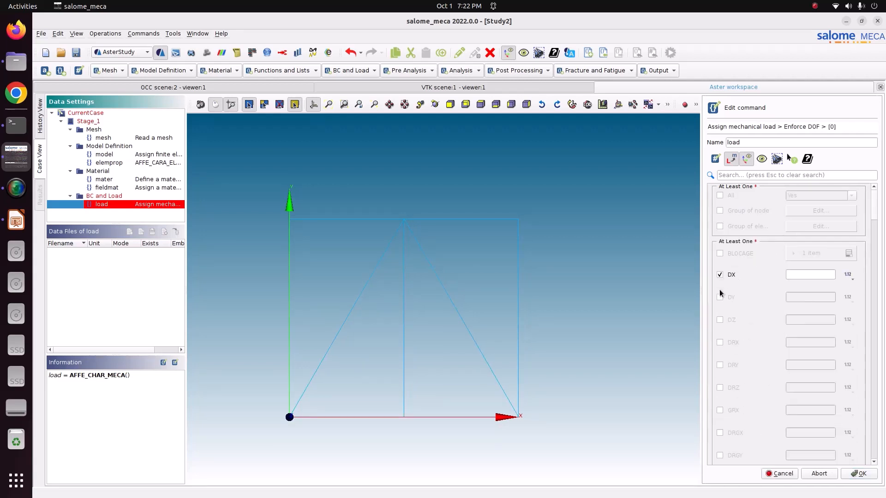
click(720, 298)
click(720, 320)
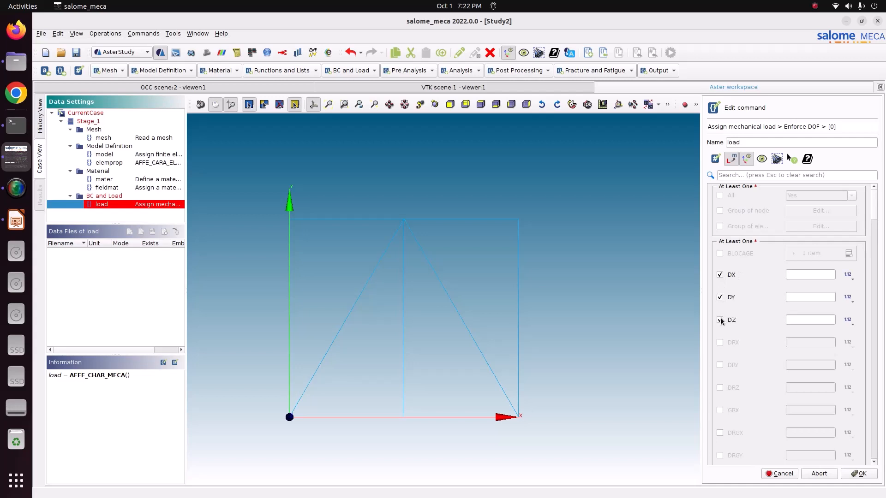
click(721, 343)
click(720, 366)
click(720, 388)
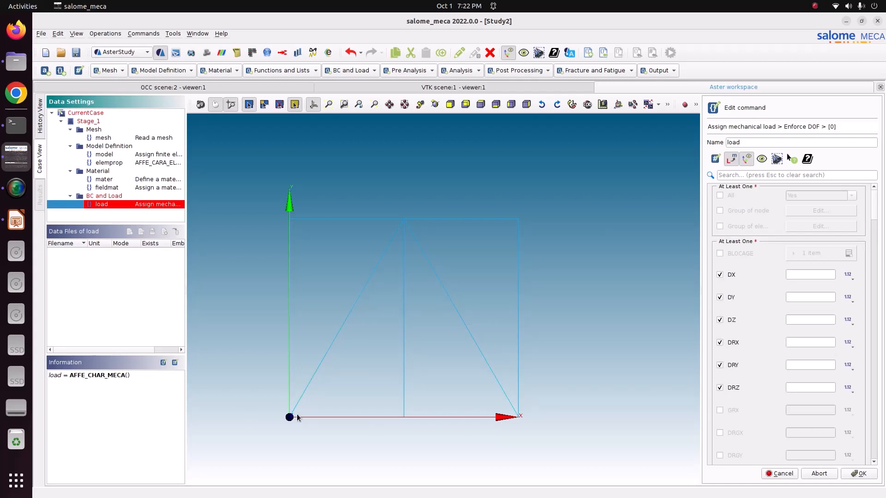
click(800, 276)
Assign the first Enforce DOF entry to the Fix node group and hide the axes in the view.
click(720, 210)
click(838, 212)
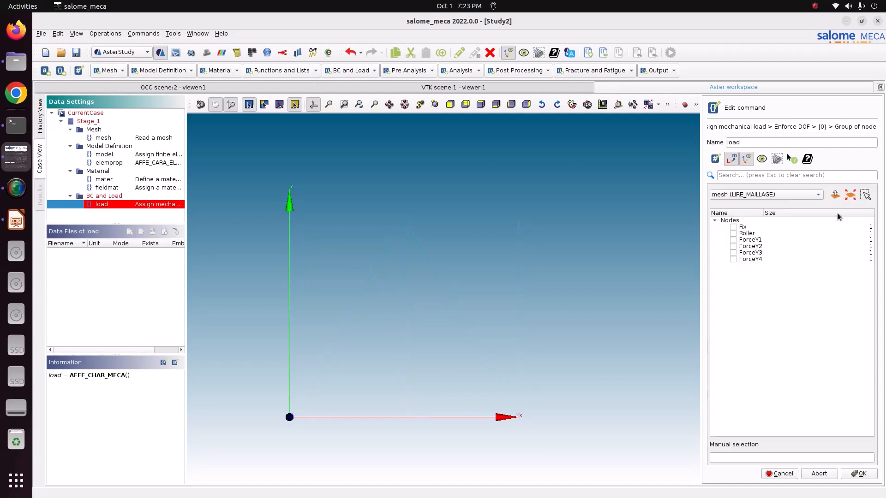
click(733, 228)
click(313, 104)
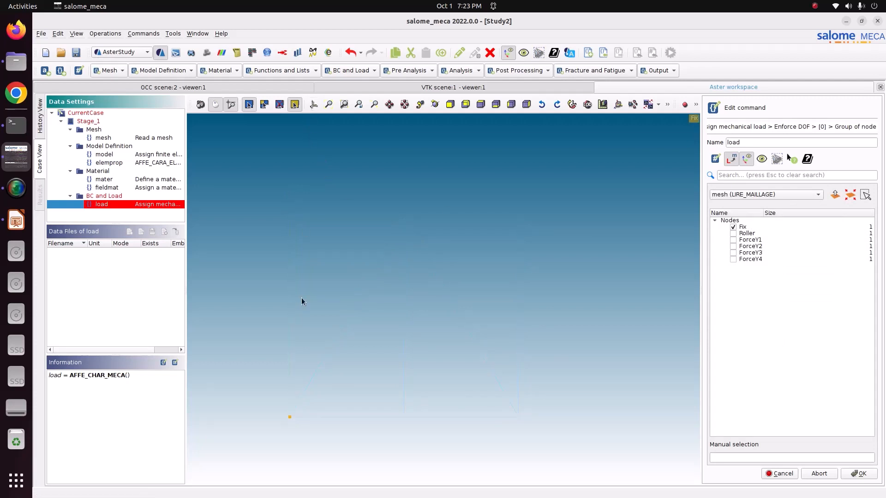
click(858, 473)
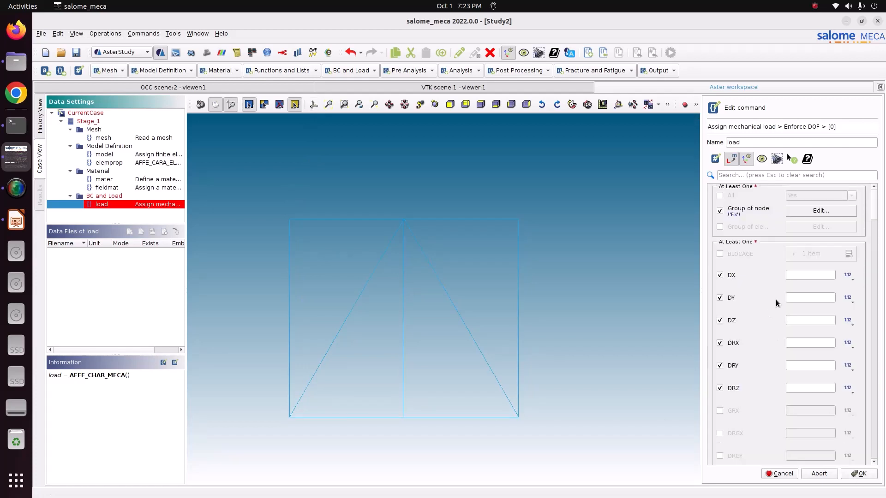
Set all six displacements and rotations of the Fix node group to 0 and confirm the entry.
click(792, 276)
text(0)
key(Tab)
text(0)
key(Tab)
text(0)
key(Tab)
text(0)
key(Tab)
text(0)
key(Tab)
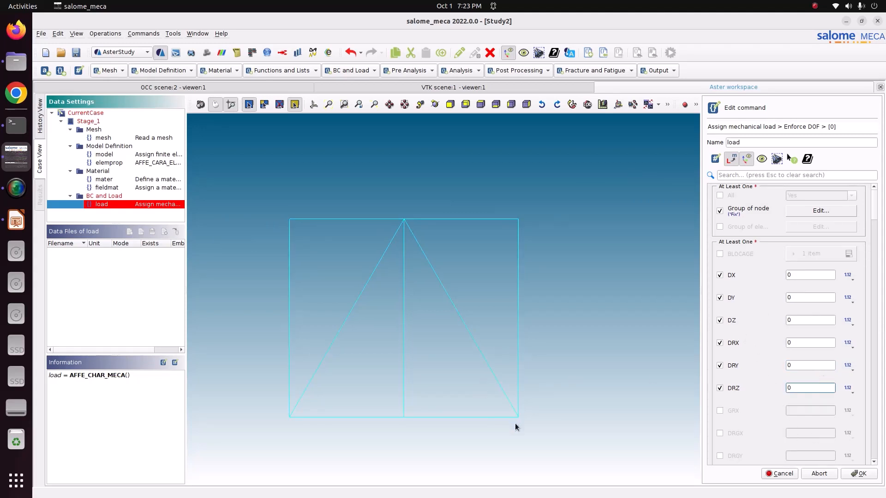
click(847, 473)
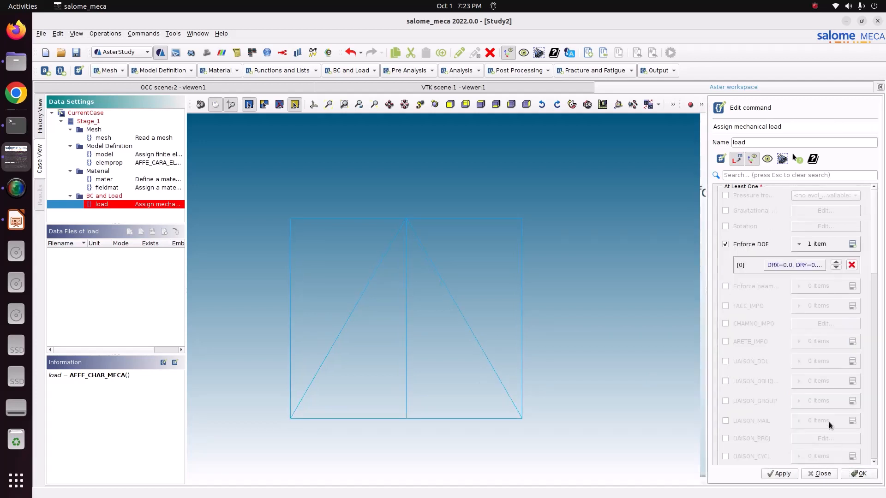
Add a second Enforce DOF entry and assign it to the Roller node group.
click(852, 244)
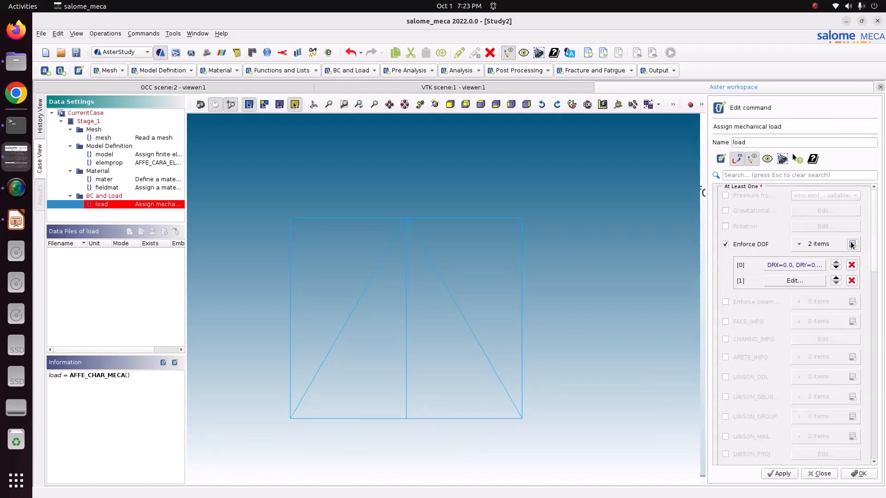
click(807, 281)
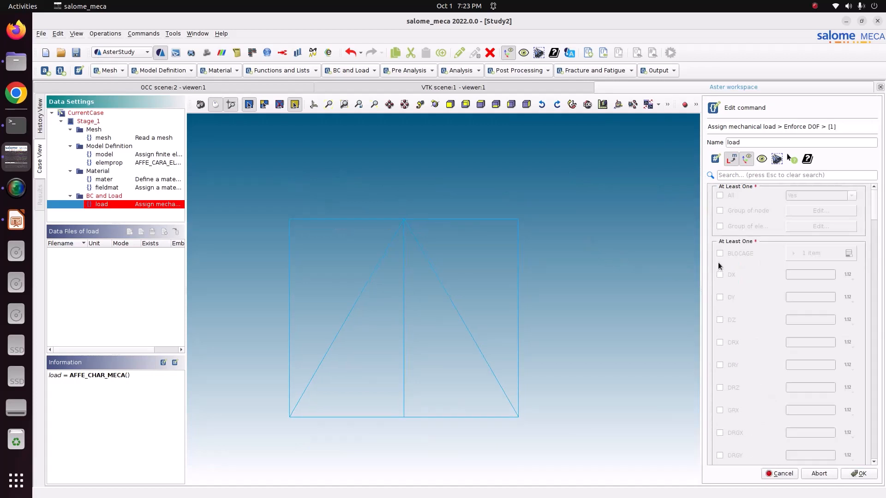
click(719, 211)
click(821, 211)
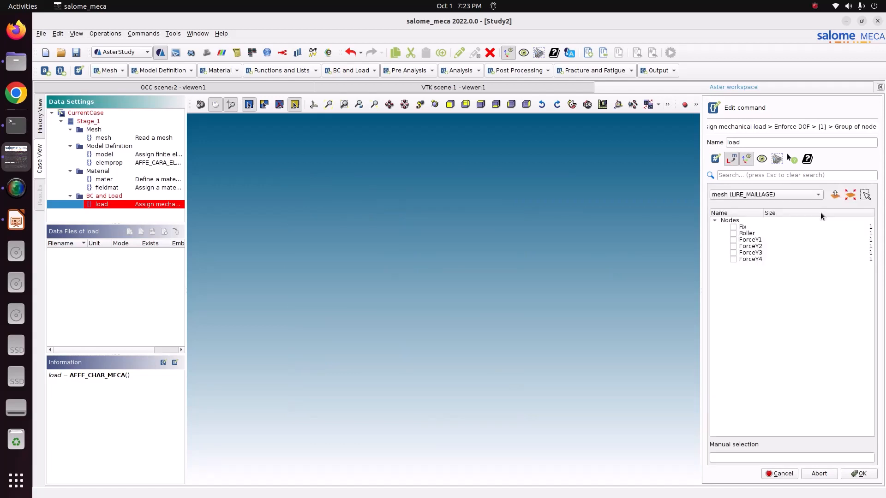
click(733, 233)
scroll(512, 415, up, 4)
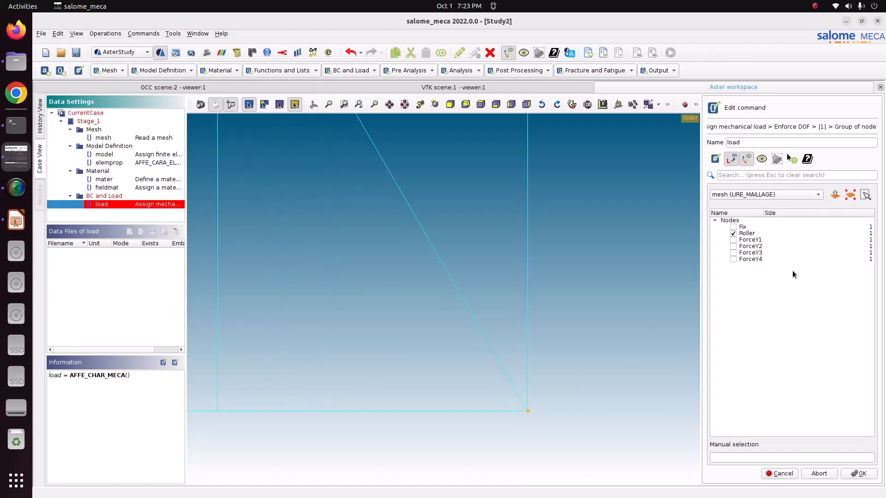
click(851, 474)
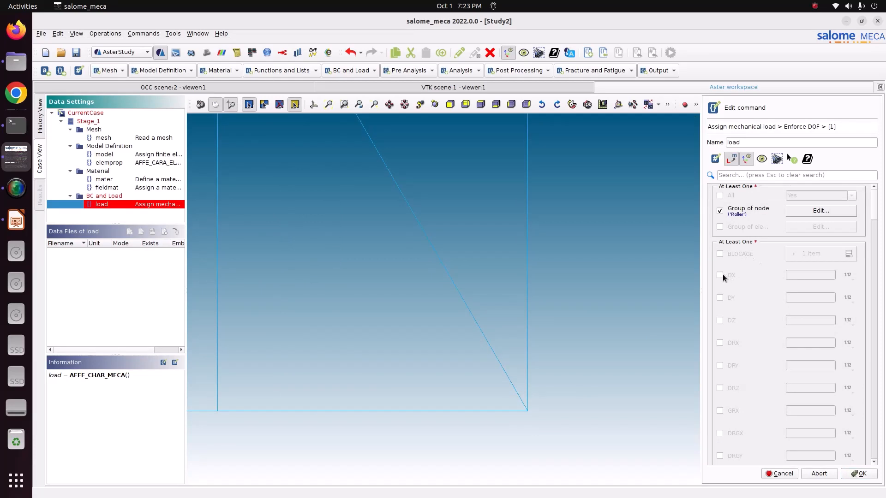
Show the axes in the view and enable DY, DZ, DRX, DRY and DRZ for the Roller entry, leaving DX free.
scroll(574, 372, down, 5)
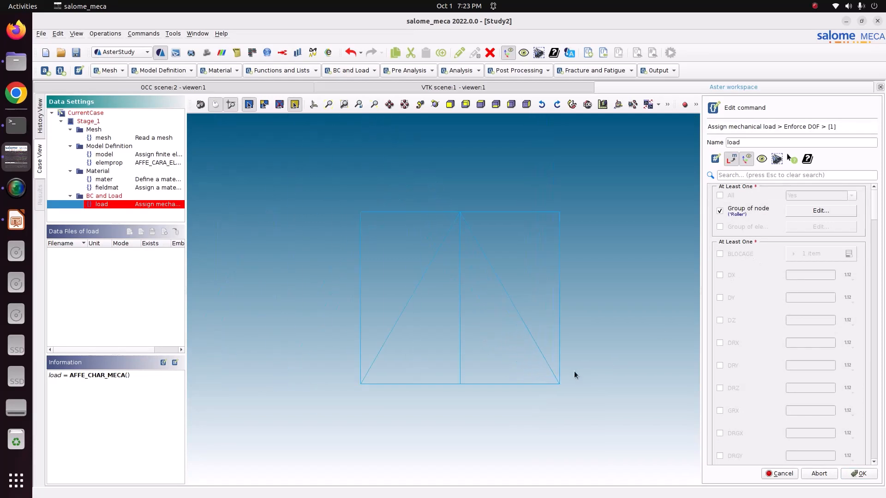
click(314, 104)
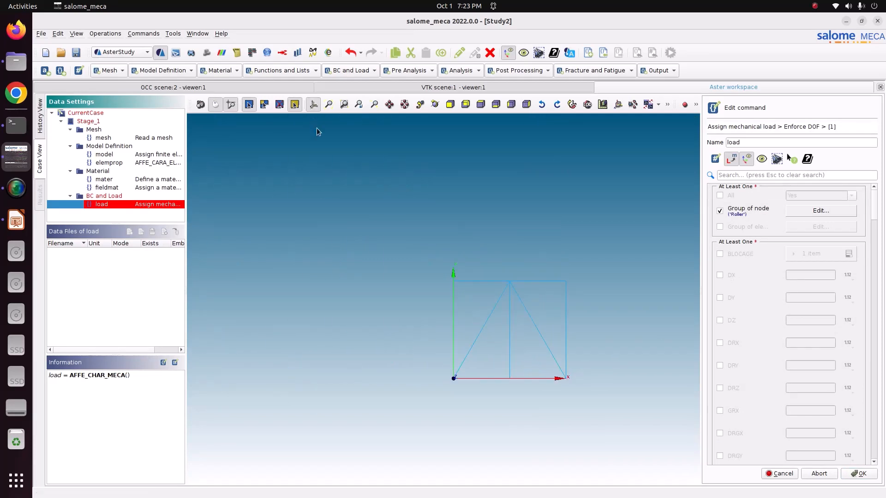
scroll(571, 398, up, 1)
scroll(569, 396, up, 1)
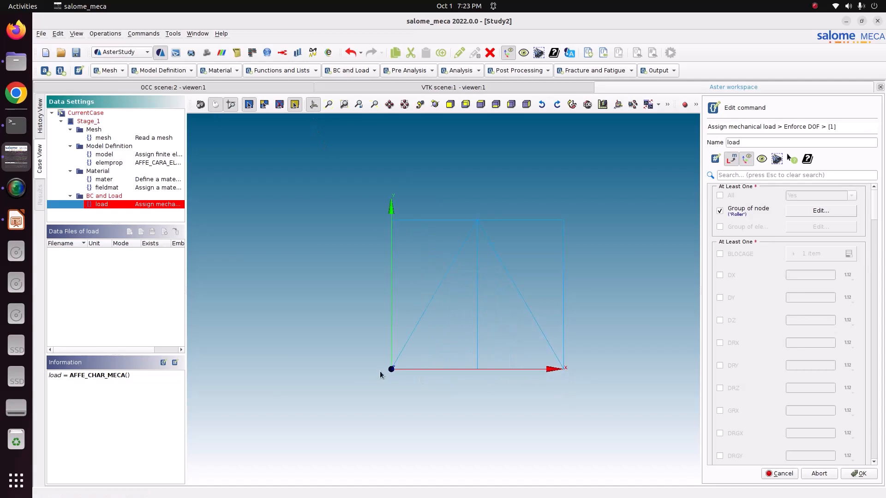
scroll(572, 375, up, 1)
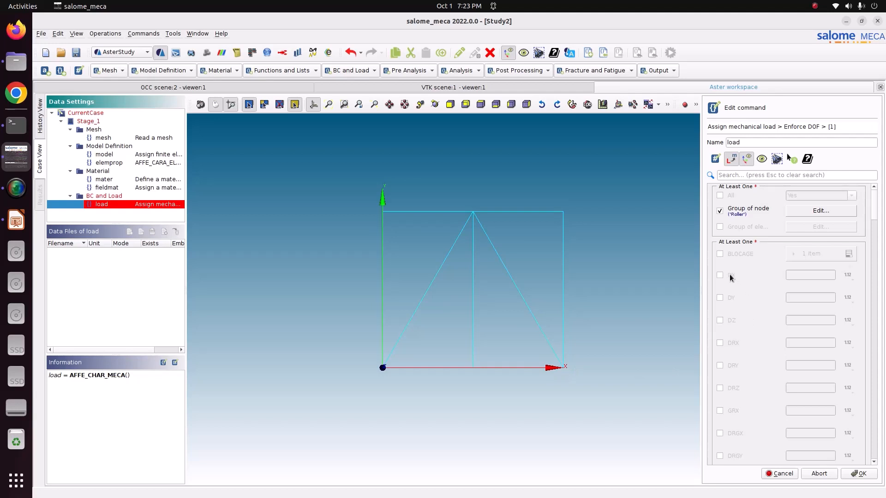
click(720, 298)
click(720, 320)
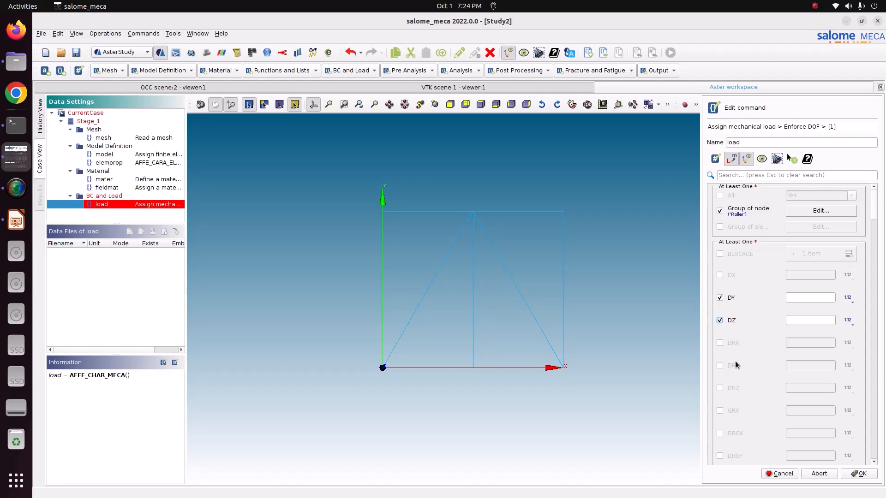
click(720, 343)
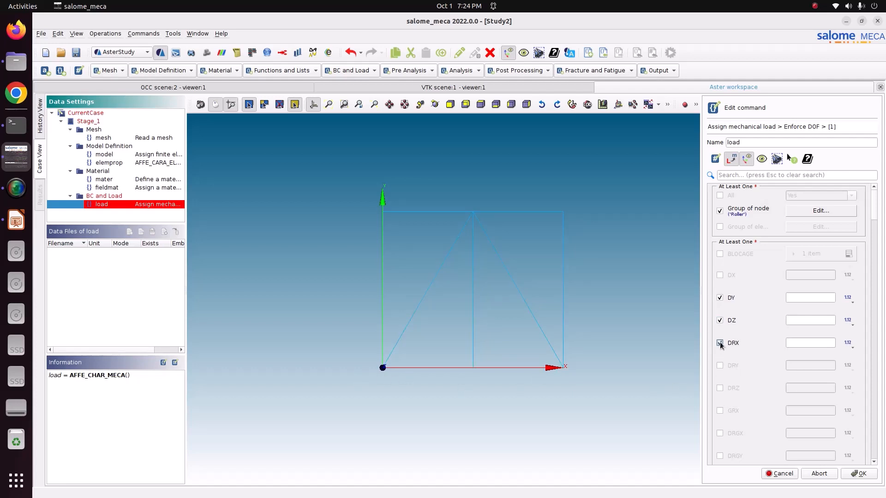
click(720, 365)
click(719, 388)
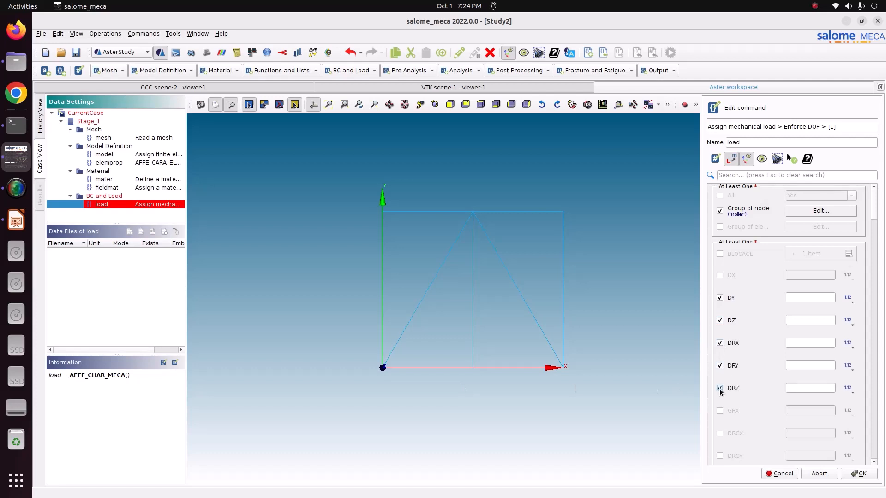
Set DY, DZ, DRX, DRY and DRZ of the Roller entry to 0 and apply the mechanical load.
click(798, 300)
text(0)
key(Tab)
text(0)
key(Tab)
text(0)
key(Tab)
text(0)
key(Tab)
text(0)
click(871, 474)
click(786, 474)
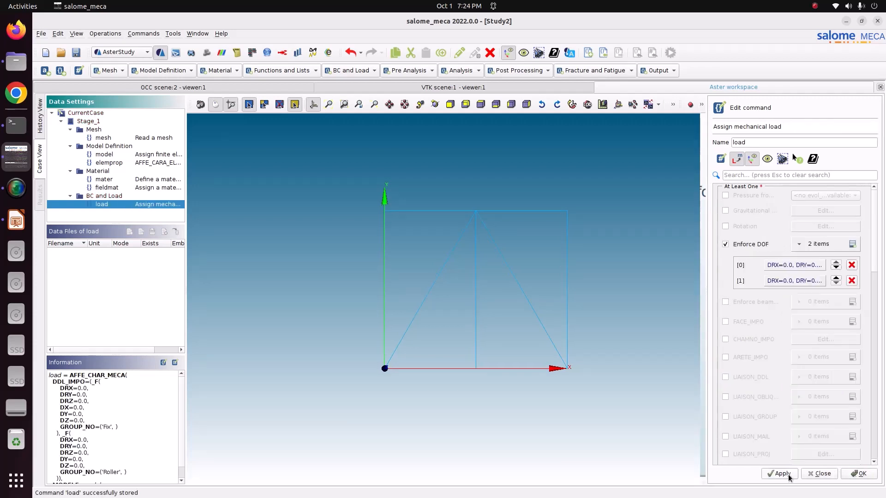
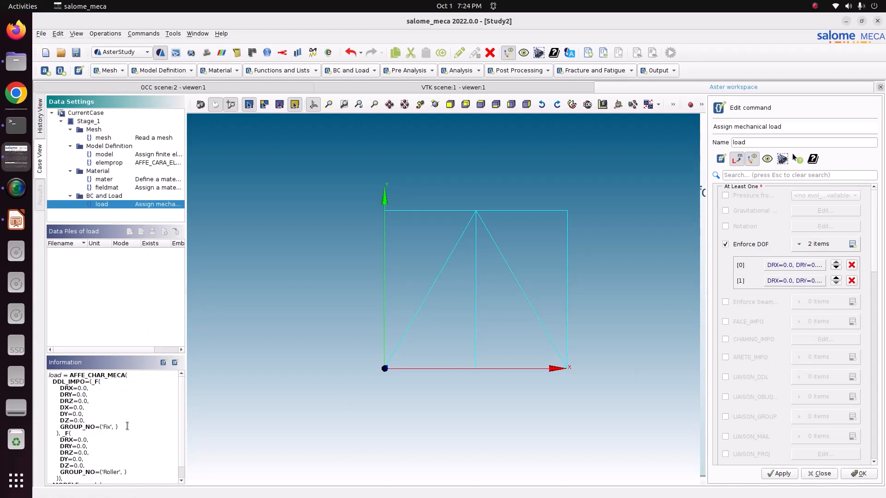
Enable FORCE_NODALE in the mechanical load and add four entries to it.
scroll(773, 380, down, 4)
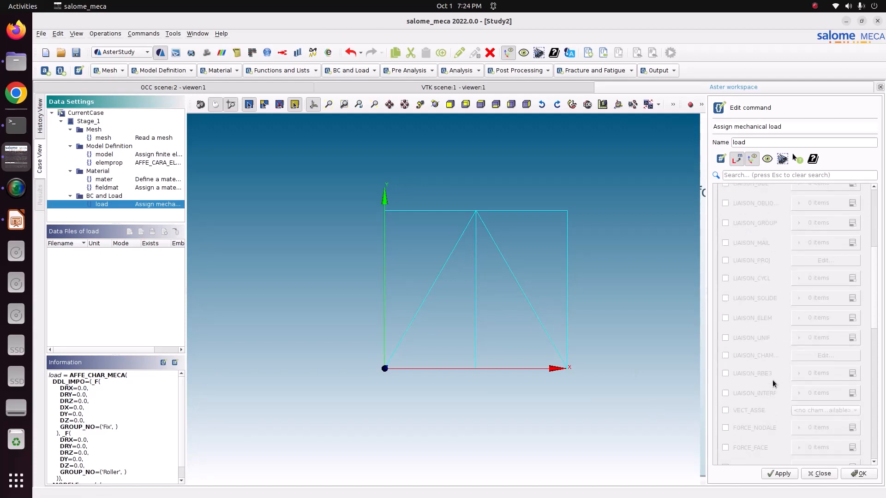
scroll(754, 286, down, 1)
scroll(755, 286, down, 2)
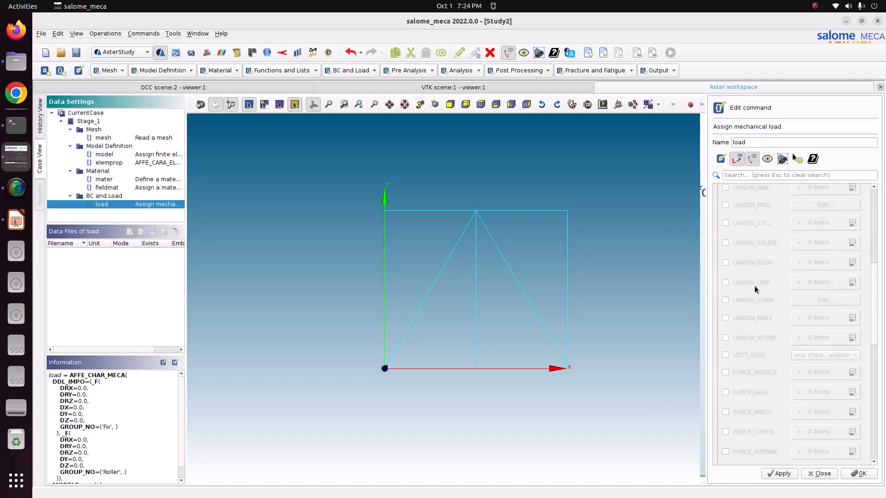
scroll(754, 286, up, 8)
scroll(755, 287, down, 4)
scroll(755, 287, down, 3)
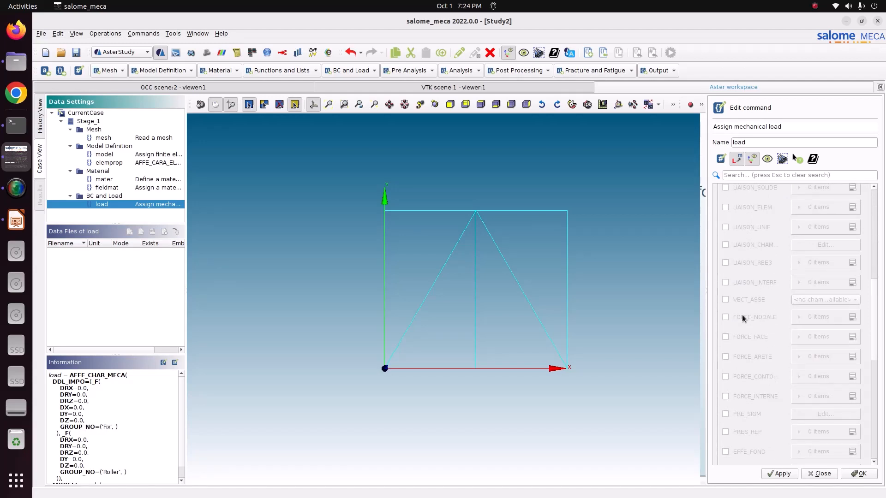
click(726, 318)
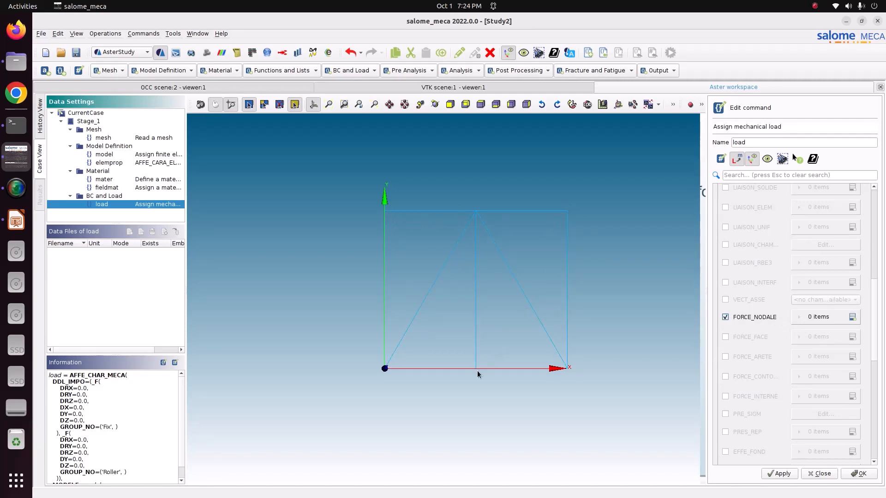
click(852, 318)
click(852, 318)
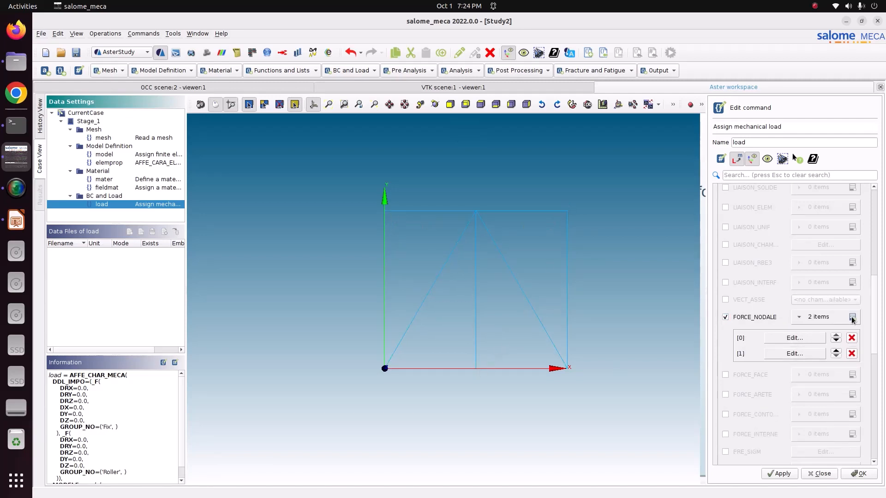
click(852, 318)
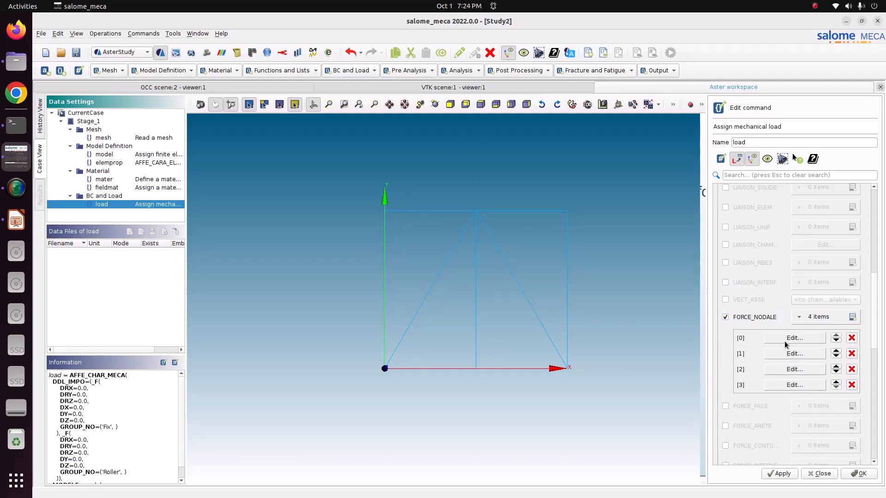
Assign the first FORCE_NODALE entry to the ForceY1 node group.
click(785, 342)
click(733, 199)
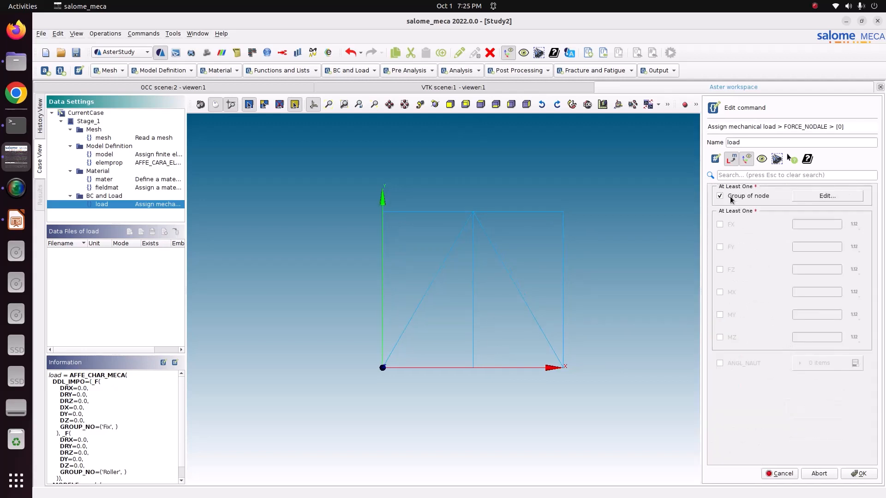
click(834, 199)
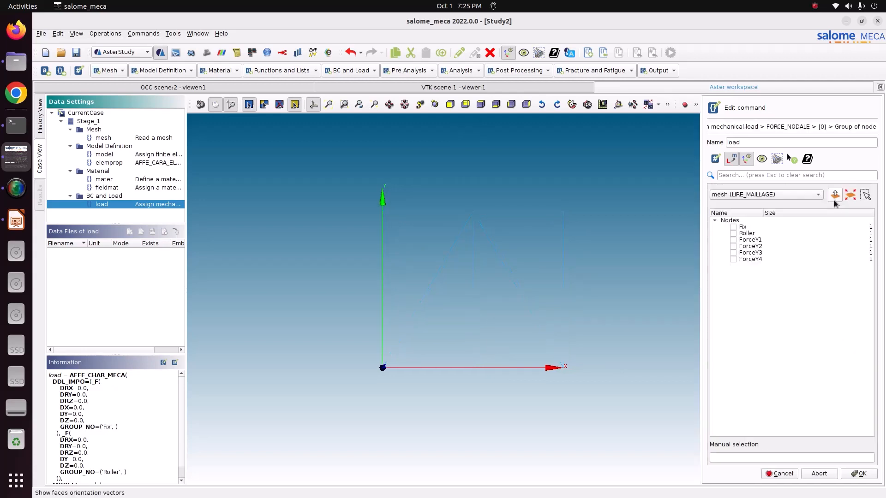
click(733, 240)
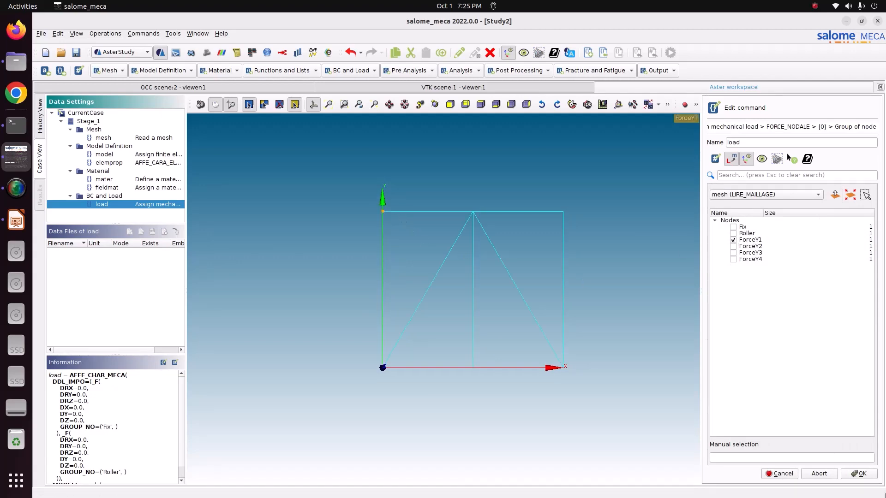
click(866, 476)
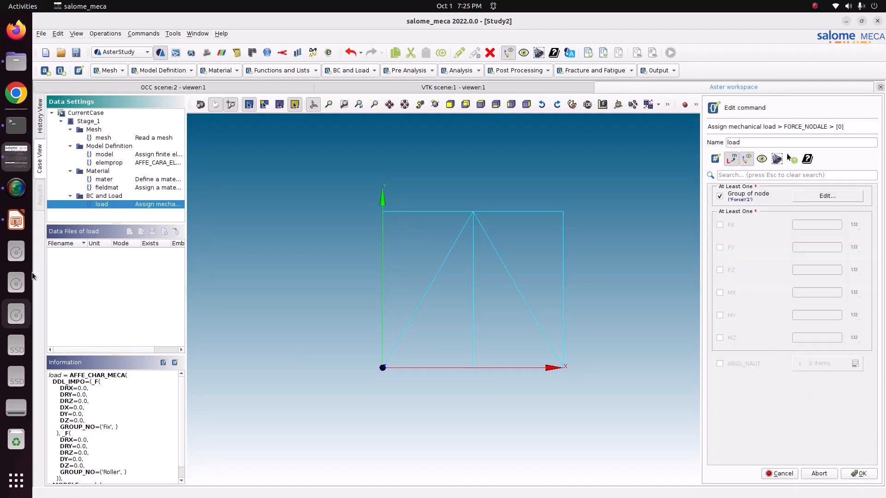
Check joint B's load on the truss slide in LibreOffice Impress and set FY of the ForceY1 entry to -10000 in salome_meca.
click(16, 221)
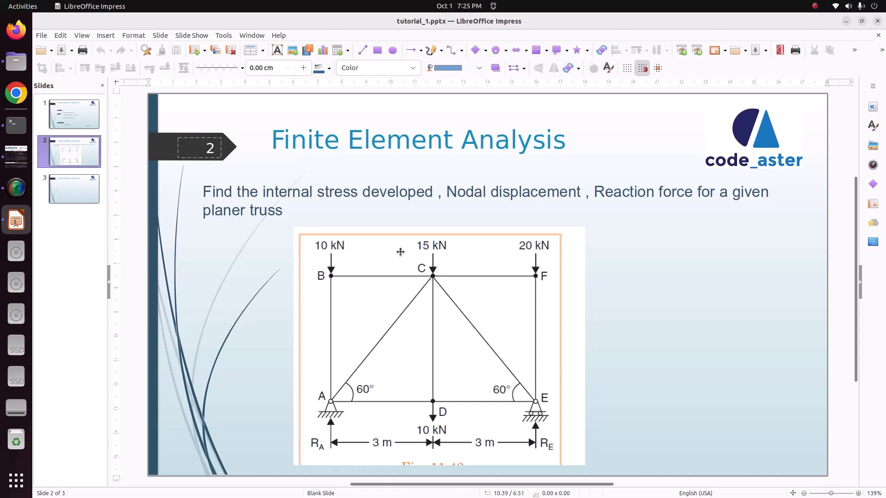
click(17, 156)
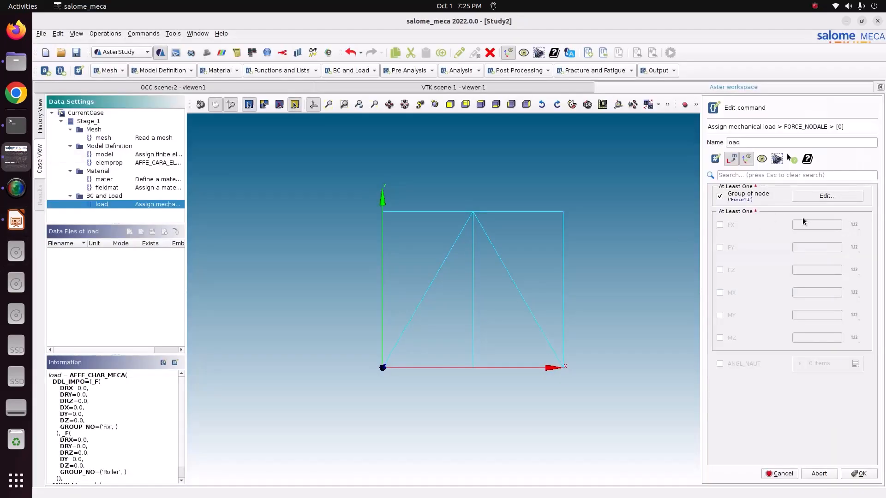
click(720, 248)
click(808, 248)
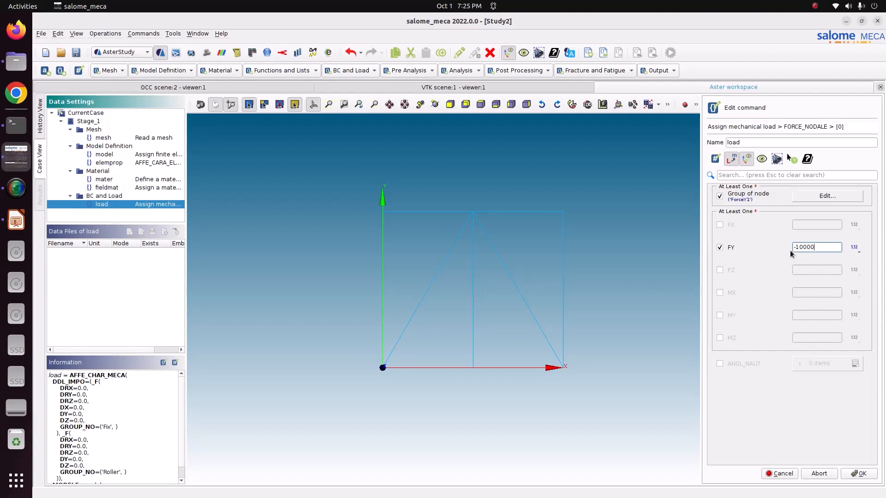
double_click(797, 249)
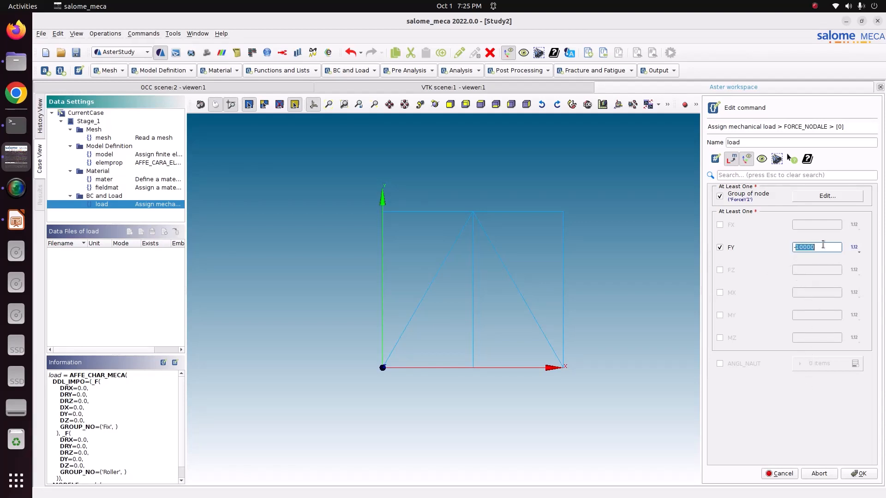
click(855, 473)
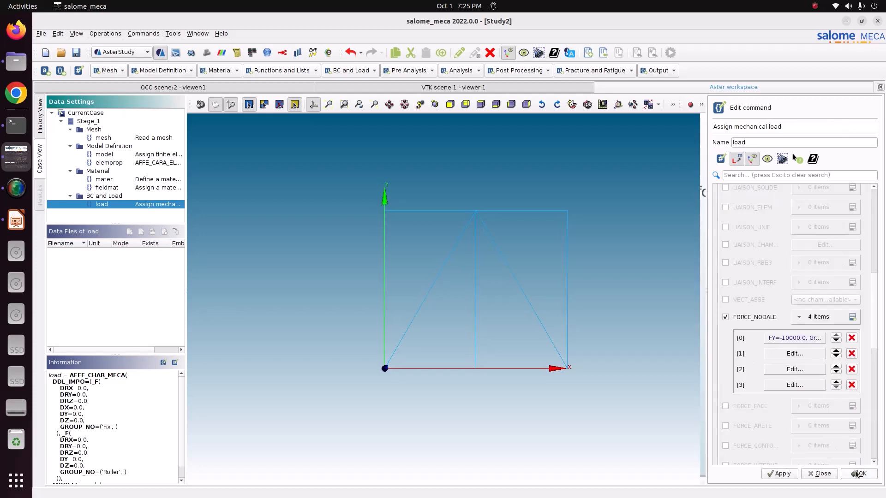
Assign the second FORCE_NODALE entry to the ForceY2 node group.
click(794, 354)
click(734, 198)
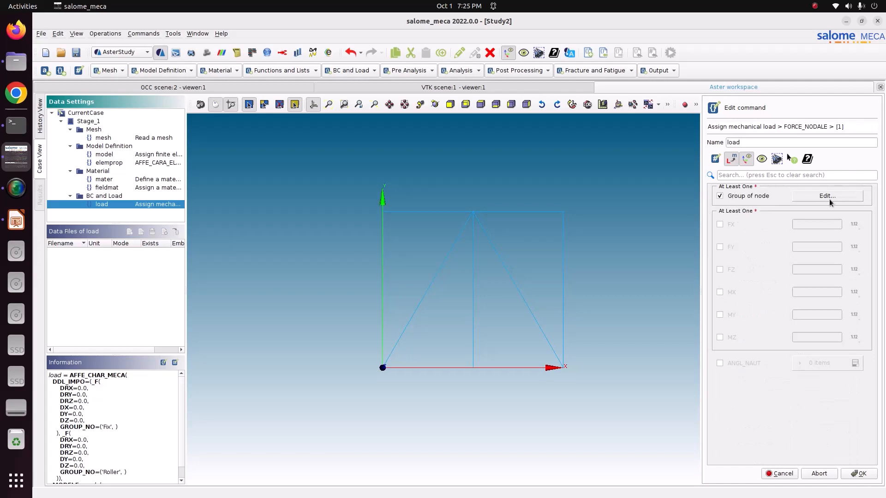
click(829, 200)
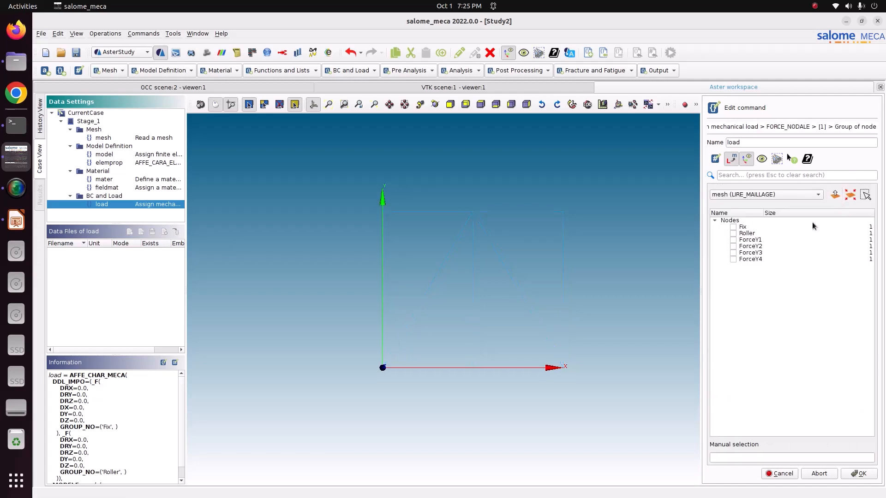
click(734, 246)
click(851, 475)
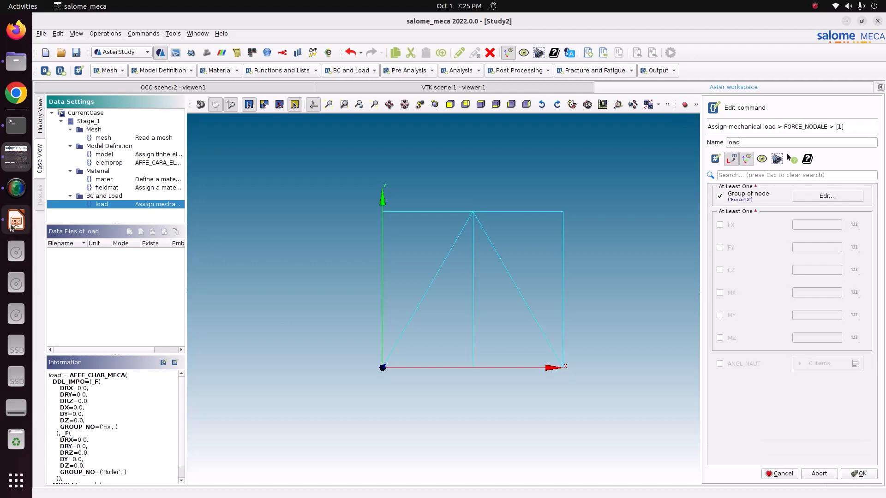
Check joint C's load on the truss slide in LibreOffice Impress and set FY of the ForceY2 entry to -15000 in salome_meca.
click(12, 225)
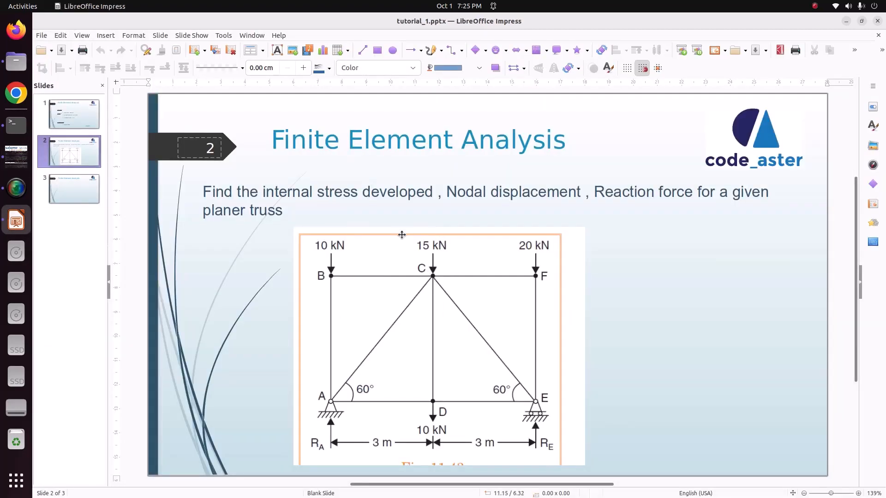
click(16, 155)
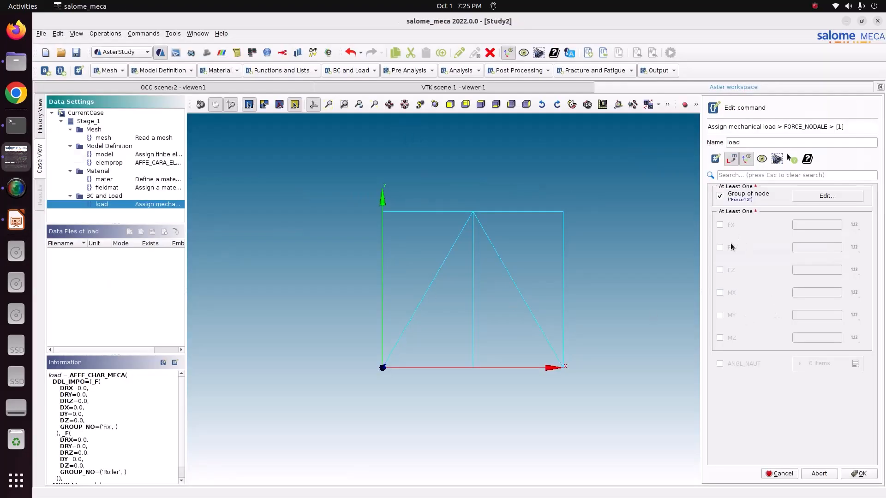
click(720, 248)
click(800, 249)
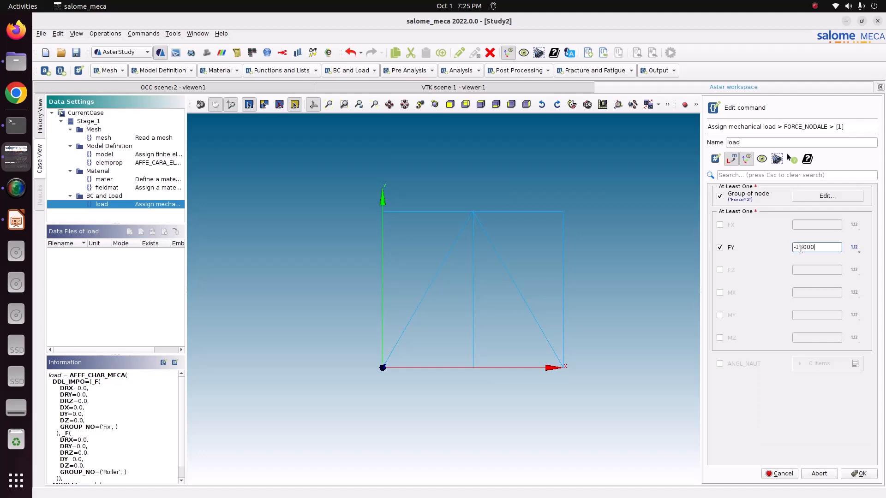
click(857, 474)
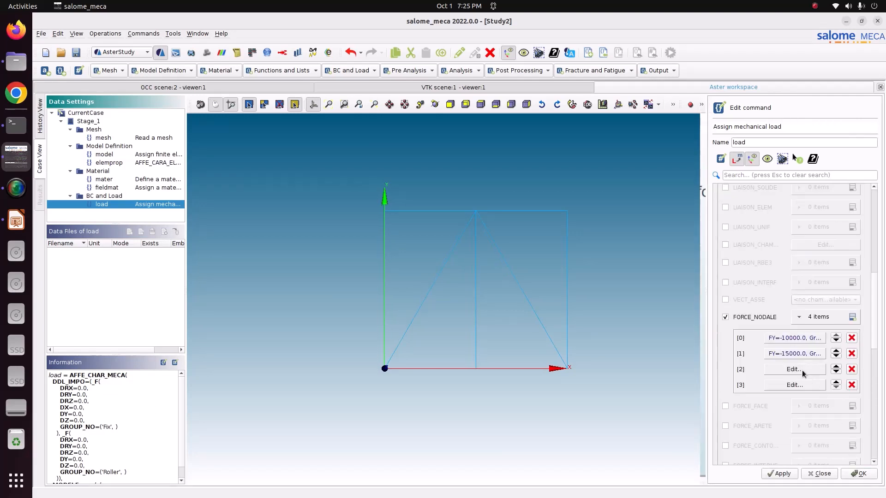
Assign the third FORCE_NODALE entry to the ForceY3 node group.
click(802, 370)
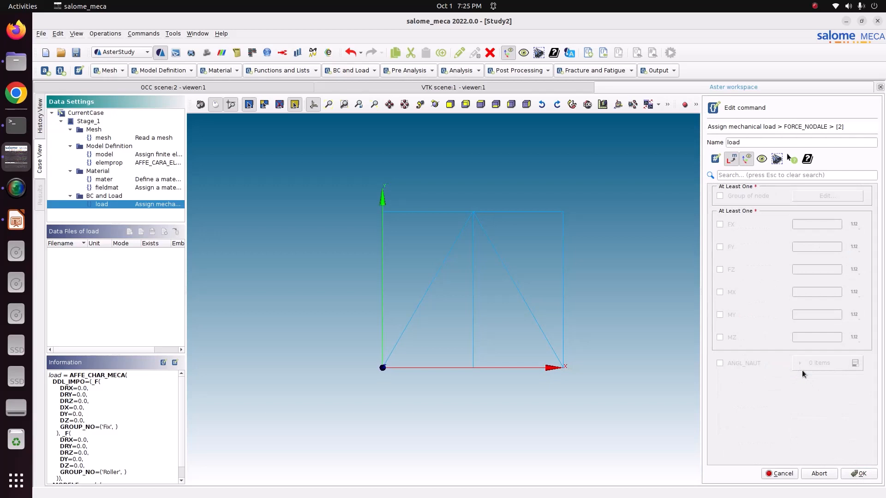
click(734, 197)
click(825, 199)
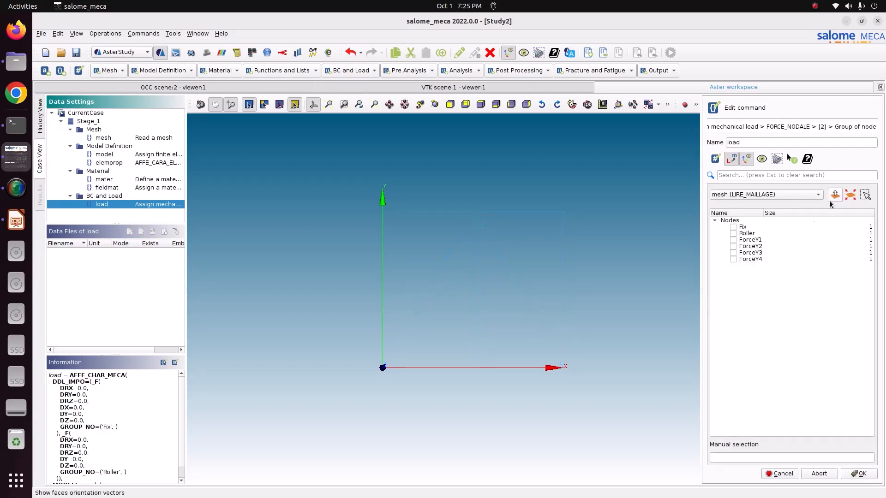
click(733, 253)
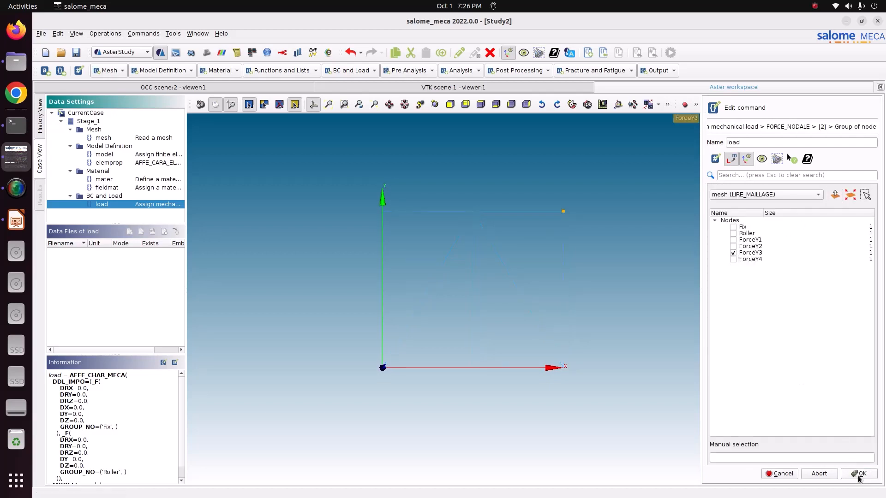
click(859, 476)
Check joint F's load on the truss slide in LibreOffice Impress and set FY of the ForceY3 entry to -20000 in salome_meca.
click(16, 221)
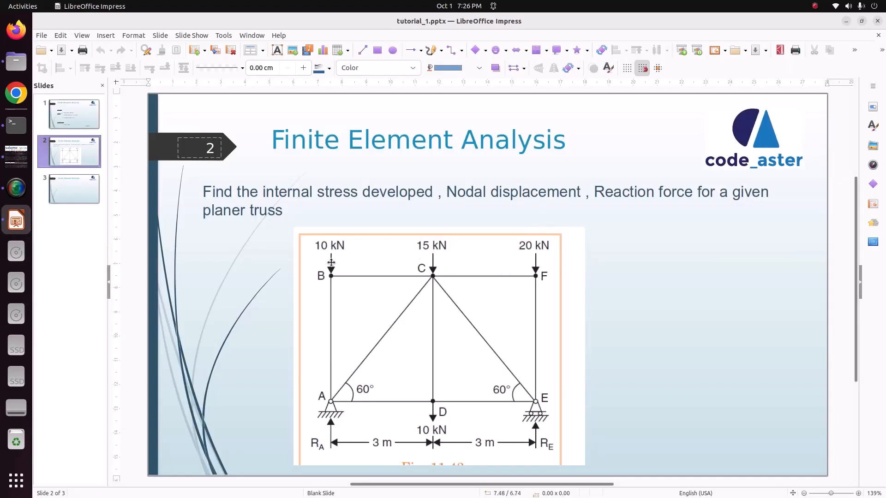
click(11, 155)
click(720, 248)
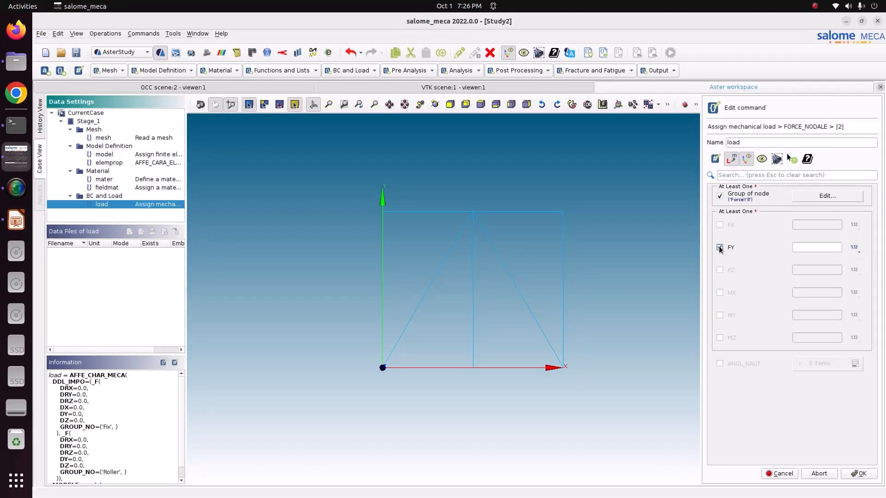
click(803, 249)
text(-20000)
click(869, 474)
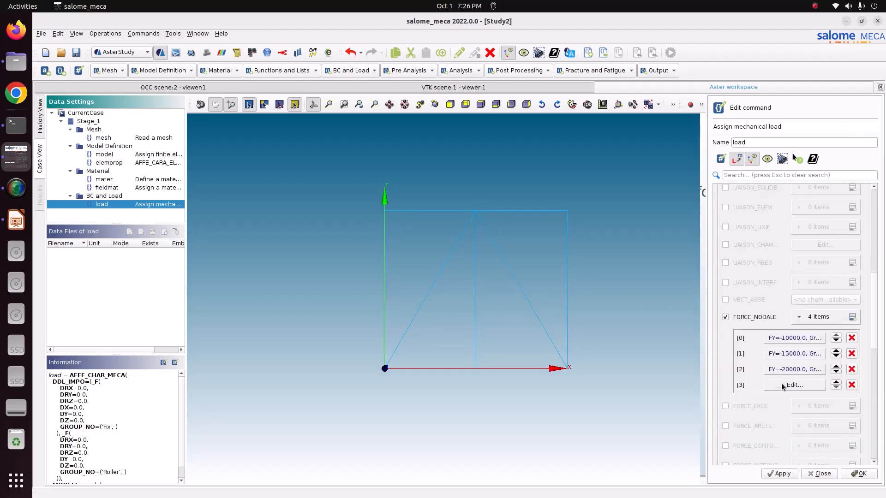
Assign the fourth FORCE_NODALE entry to the ForceY4 node group.
click(794, 385)
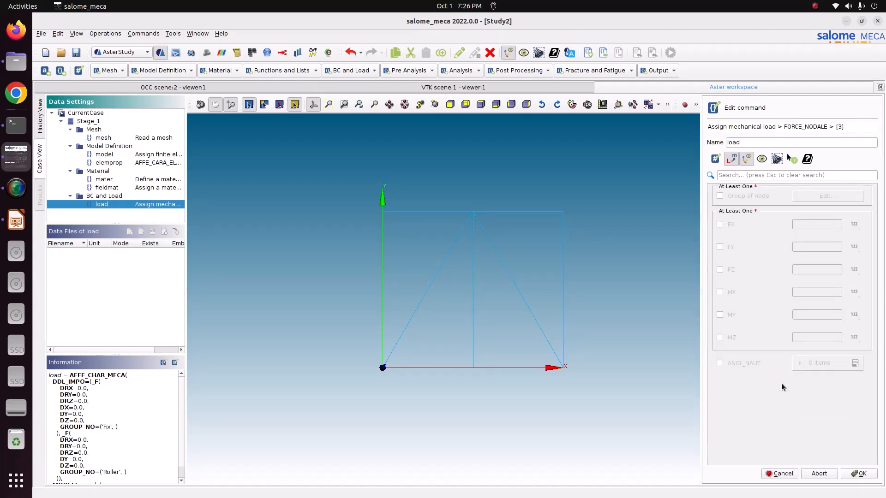
click(747, 197)
click(827, 196)
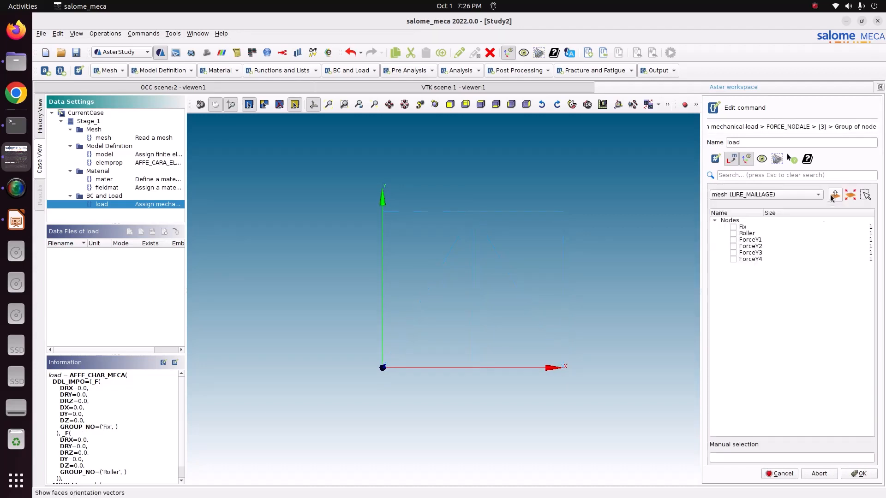
click(733, 259)
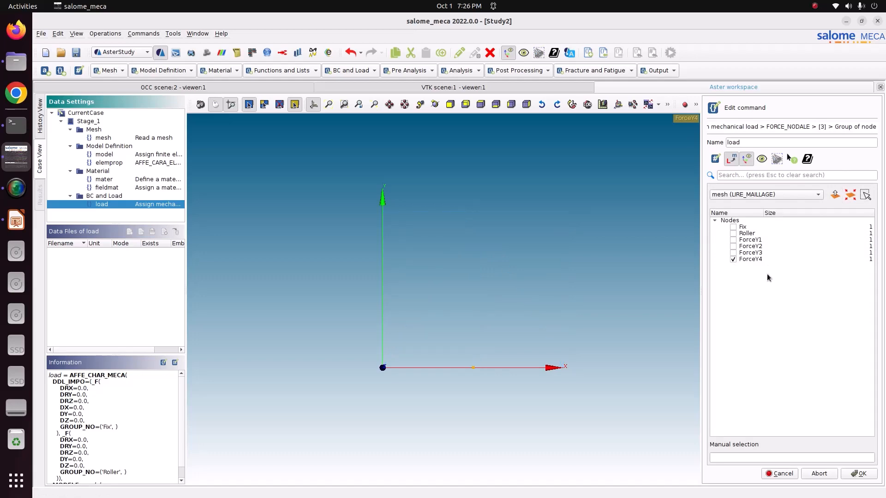
click(859, 474)
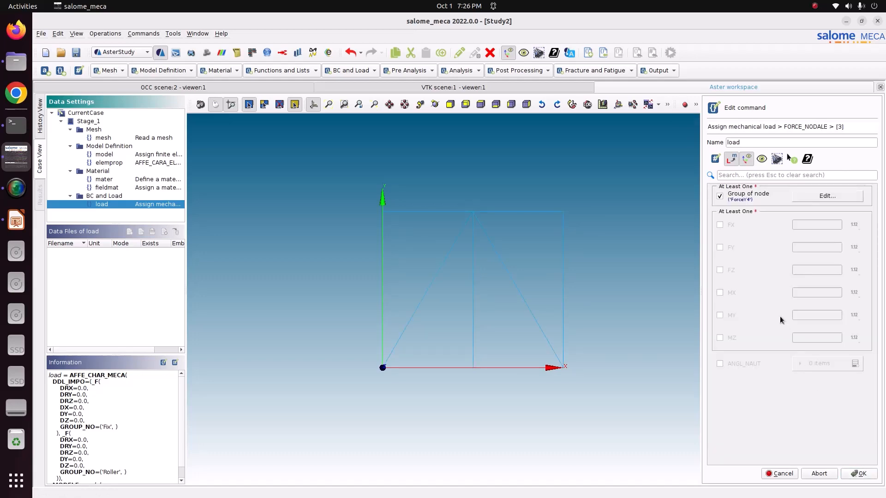
Check joint D's load on the truss slide in LibreOffice Impress and set FY of the ForceY4 entry to -10000 in salome_meca.
click(720, 247)
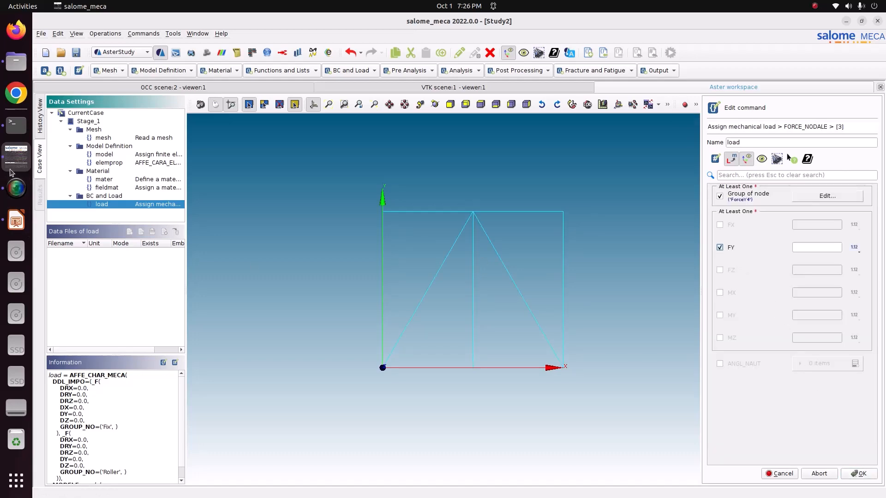
click(16, 221)
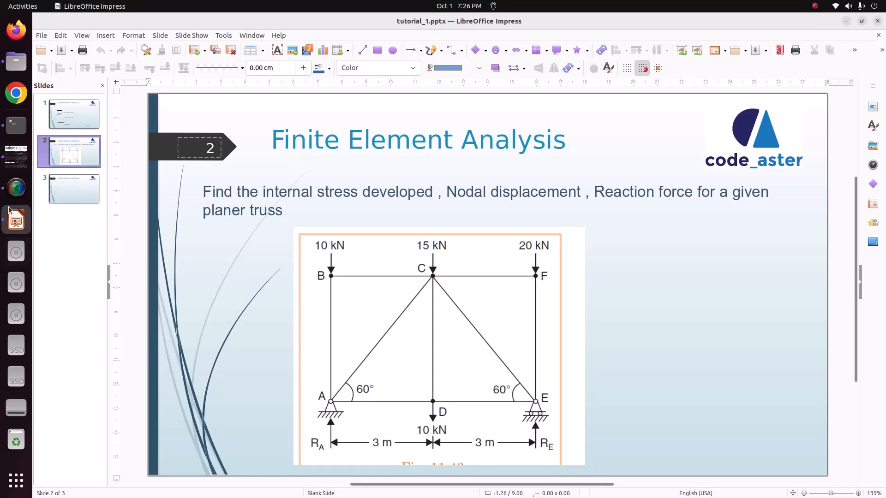
click(16, 157)
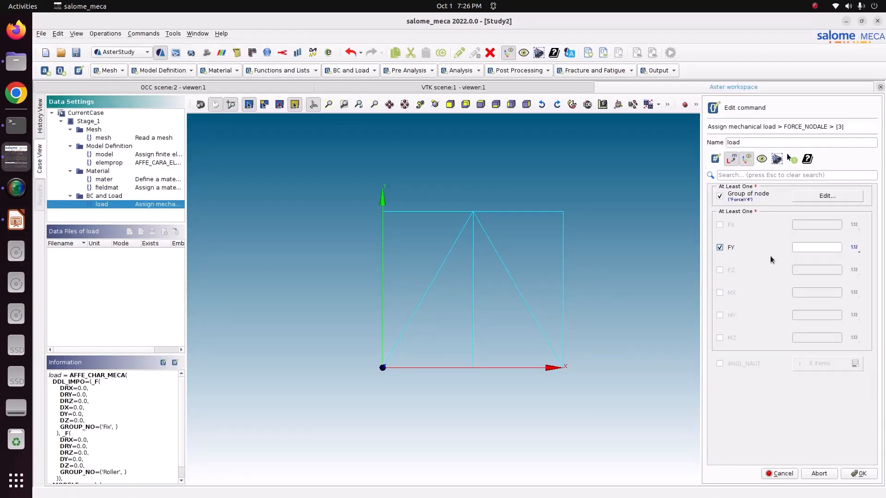
click(807, 245)
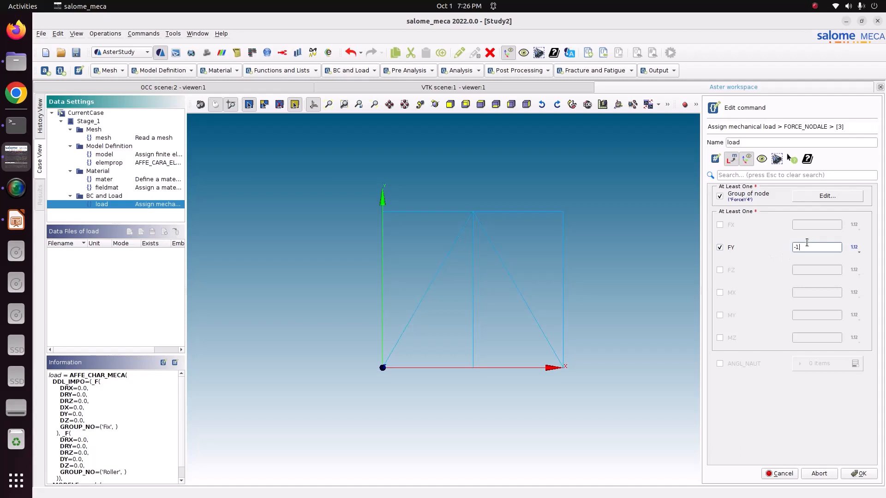
text(-10000)
click(858, 475)
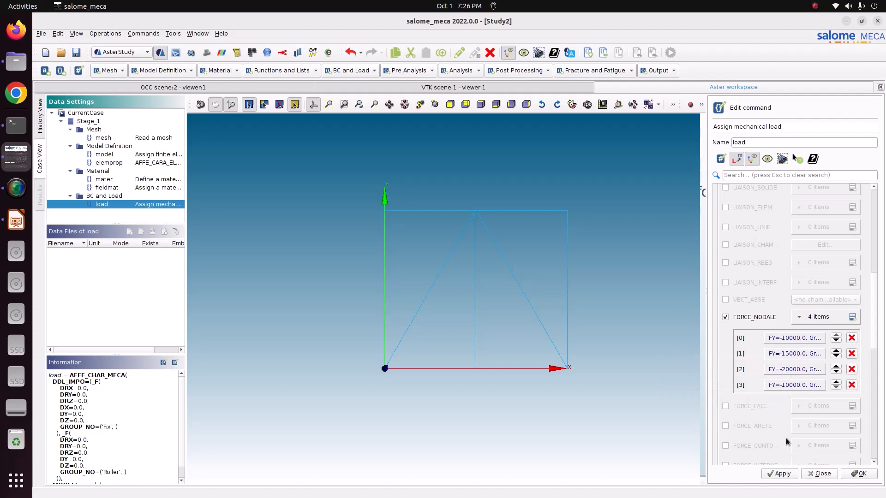
Apply the mechanical load and review its support and nodal force definitions in the generated command text.
scroll(787, 442, down, 10)
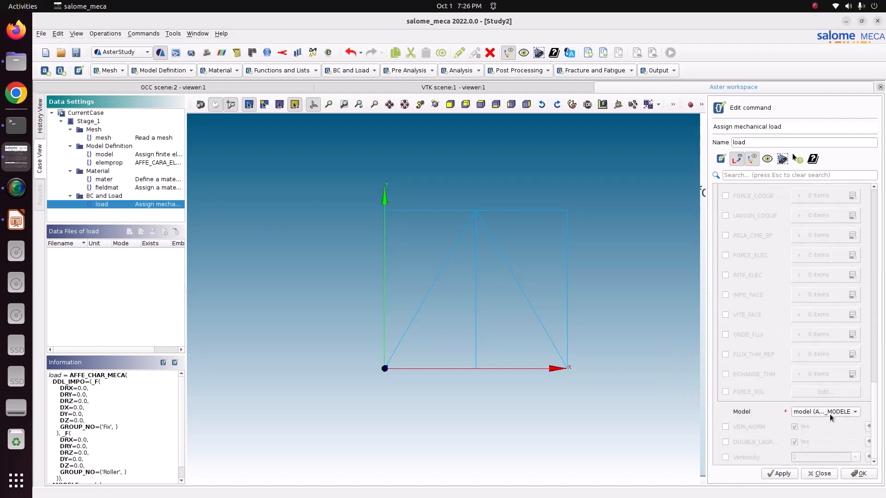
click(780, 474)
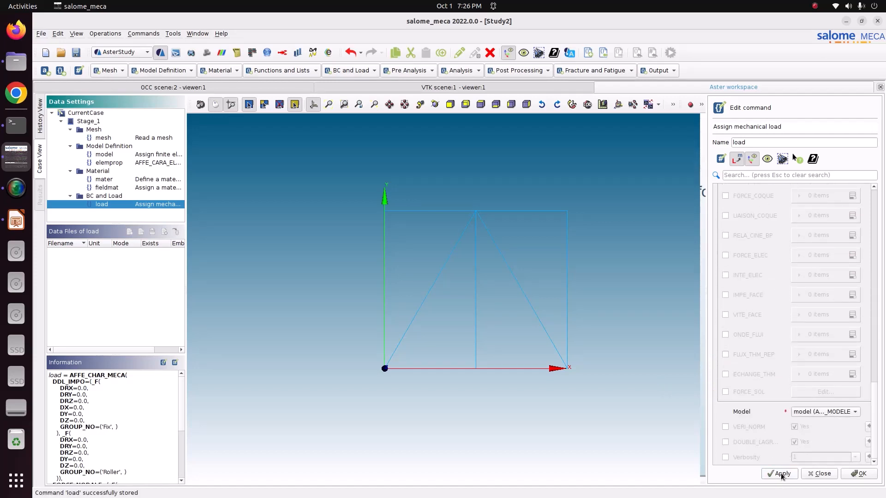
scroll(132, 414, down, 5)
scroll(133, 414, up, 4)
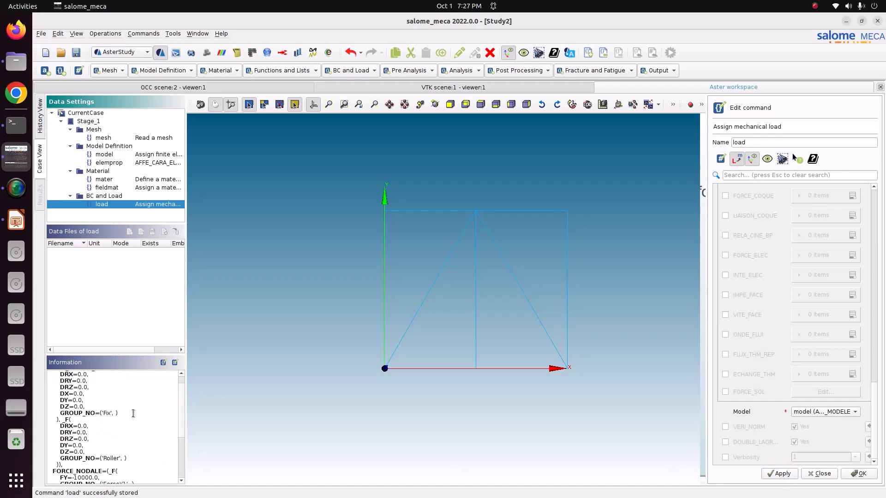
scroll(133, 414, down, 4)
scroll(133, 414, up, 3)
scroll(133, 414, down, 3)
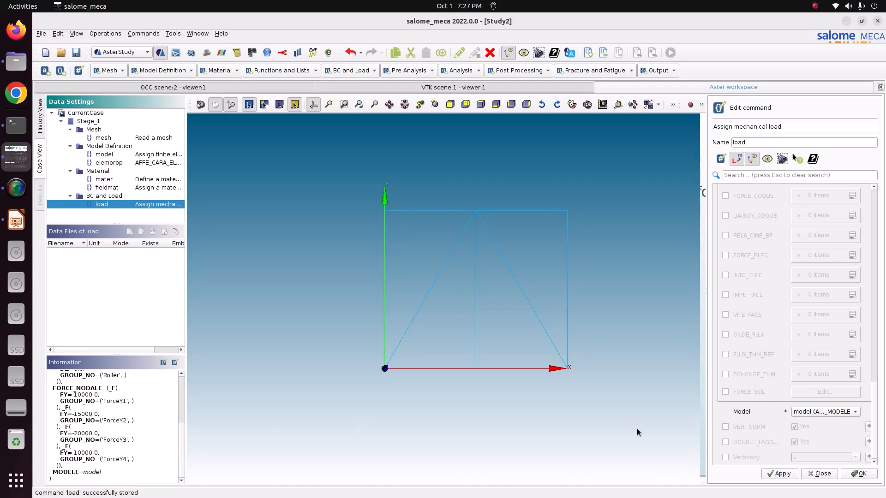
Close the load definition and add a static mechanical analysis using material field fieldmat, structural elements elemprop and model model.
click(868, 475)
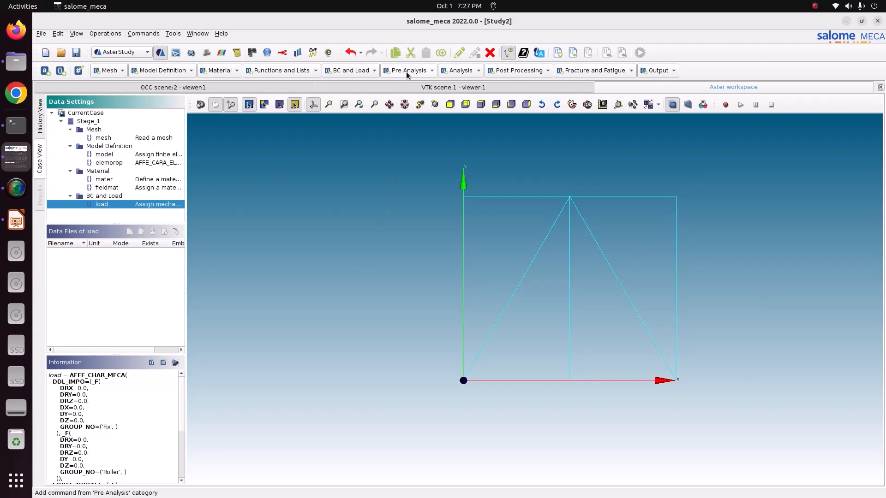
click(457, 71)
click(480, 231)
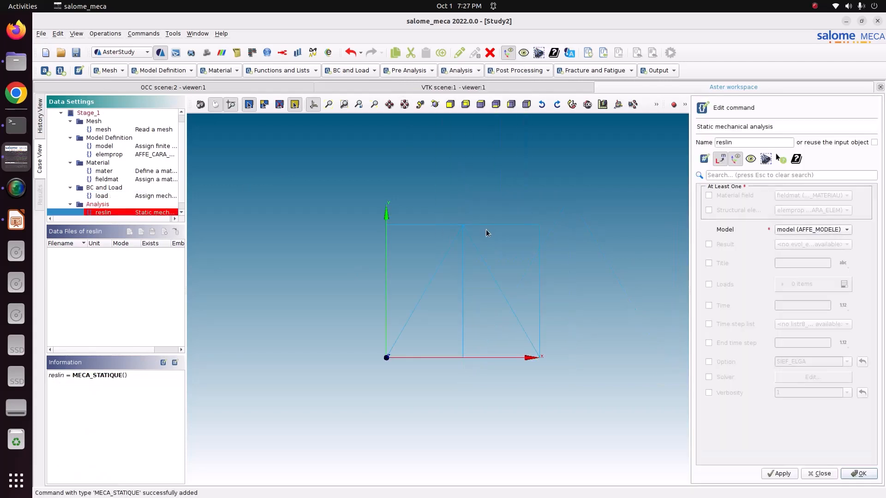
click(727, 195)
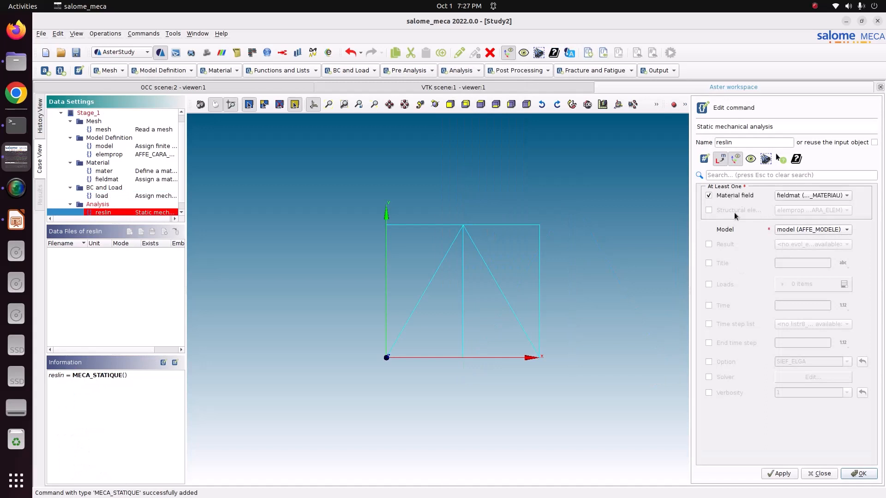
click(729, 212)
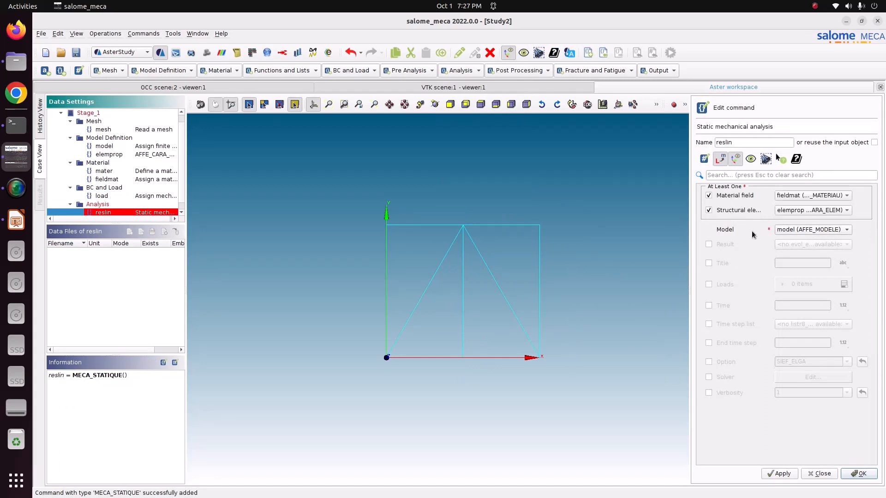
click(781, 230)
click(784, 213)
click(790, 208)
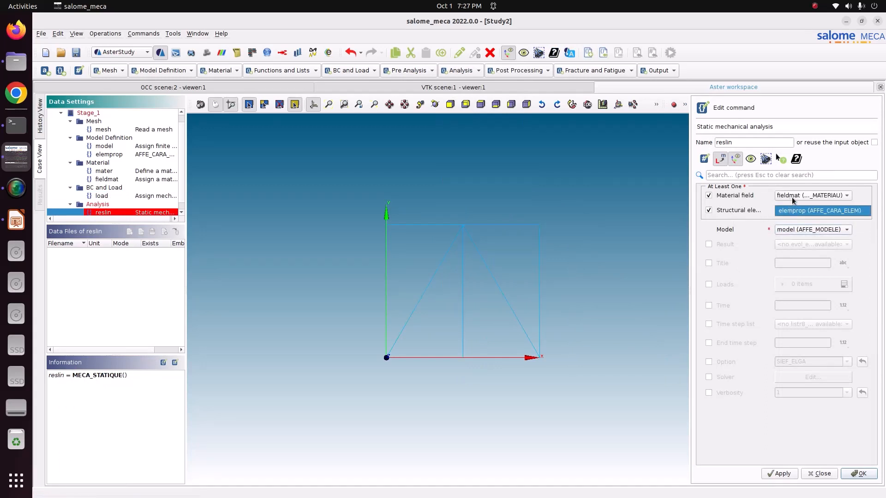
click(792, 197)
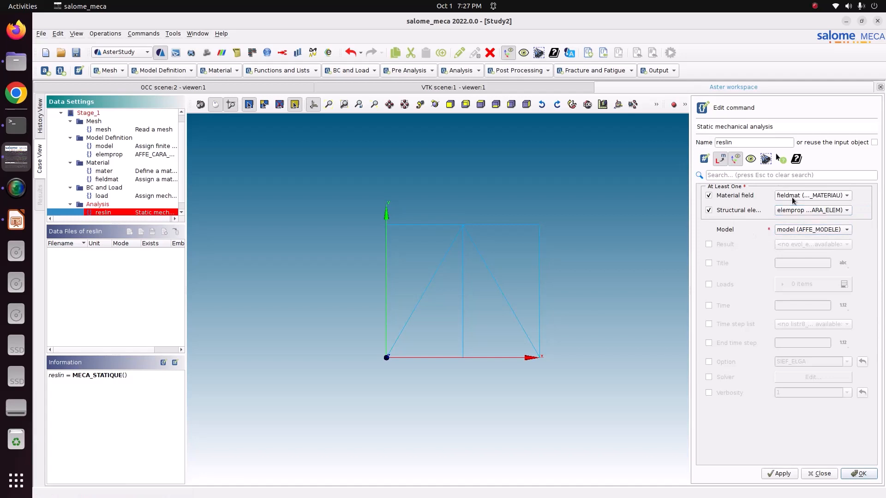
Add one Loads entry that uses load to the static analysis, store it and review the generated command text.
click(710, 285)
click(844, 284)
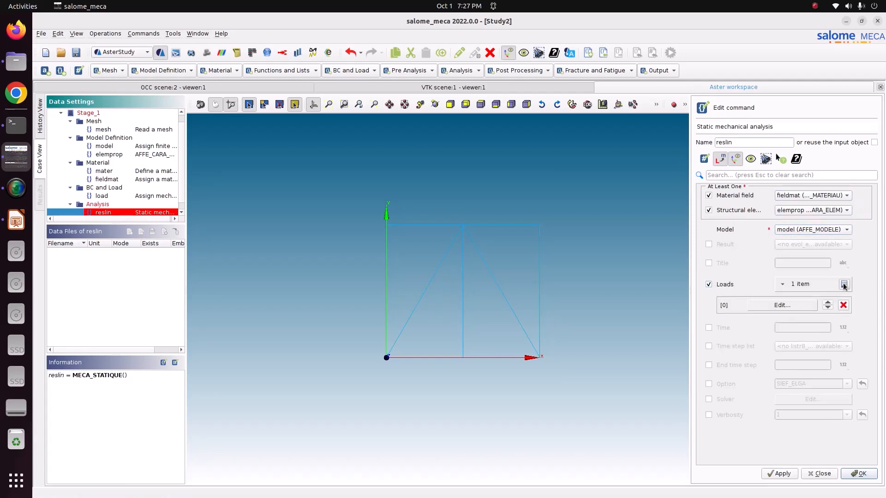
click(807, 307)
click(779, 193)
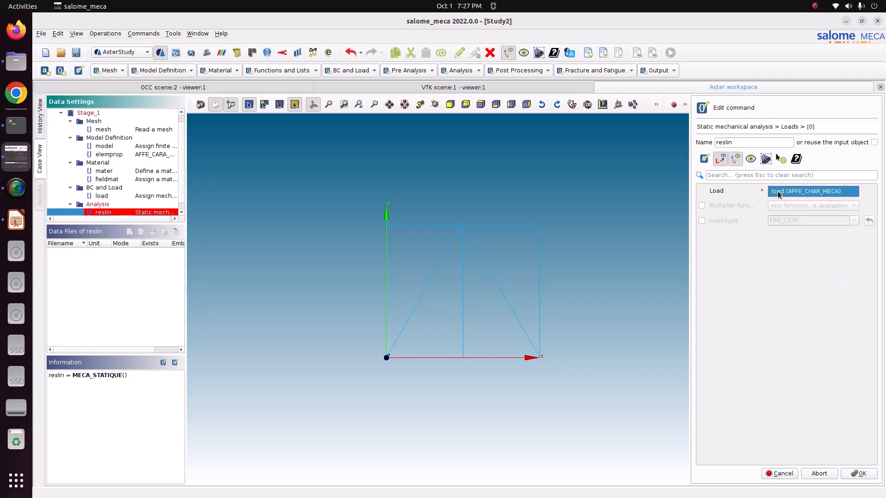
click(779, 193)
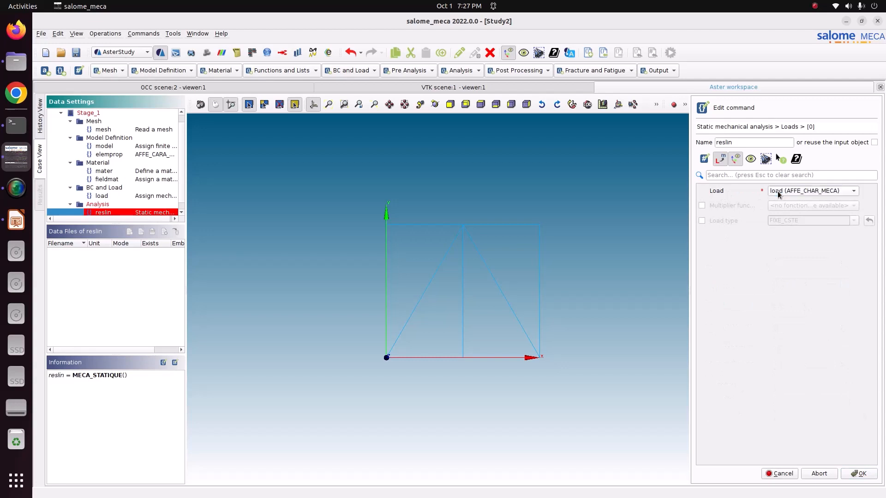
click(860, 474)
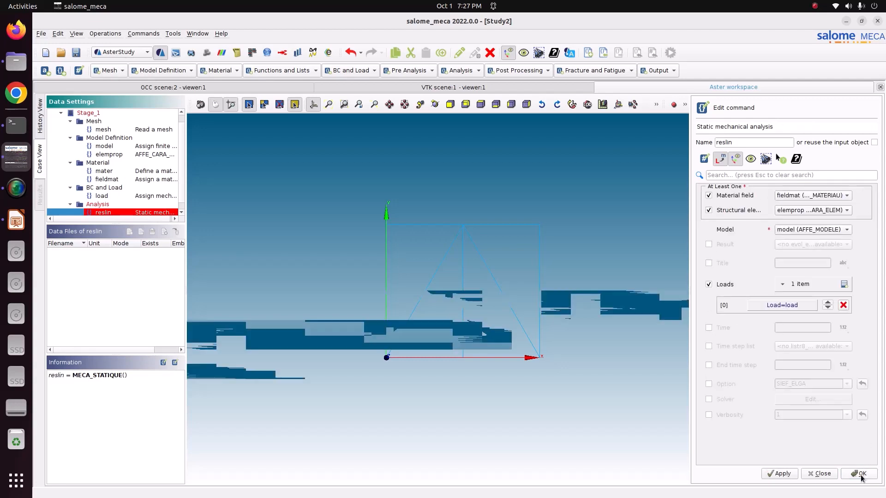
click(780, 474)
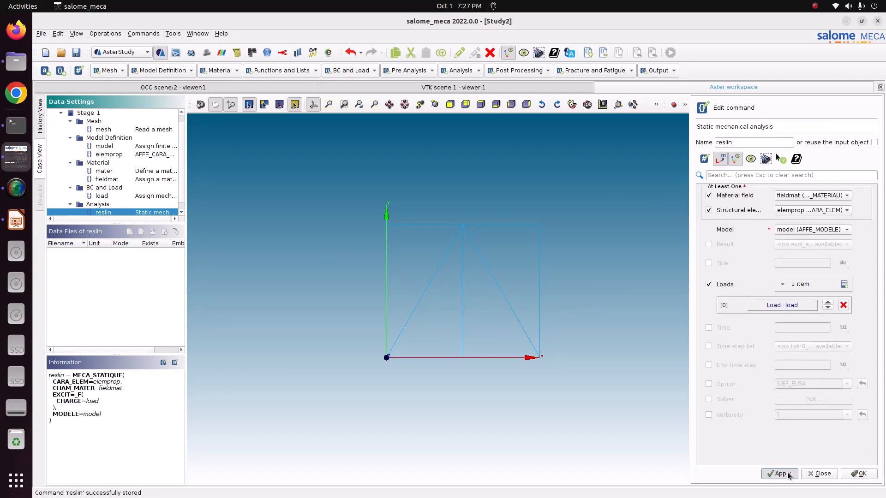
click(870, 475)
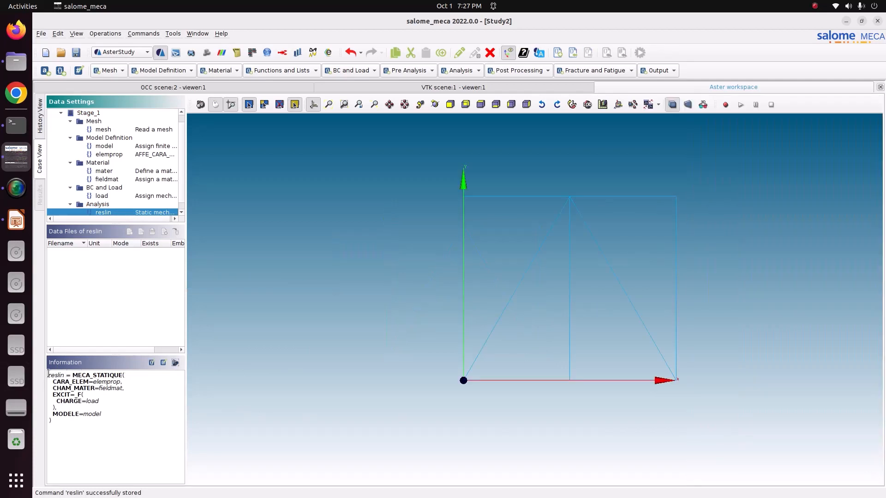
drag(49, 374, 145, 408)
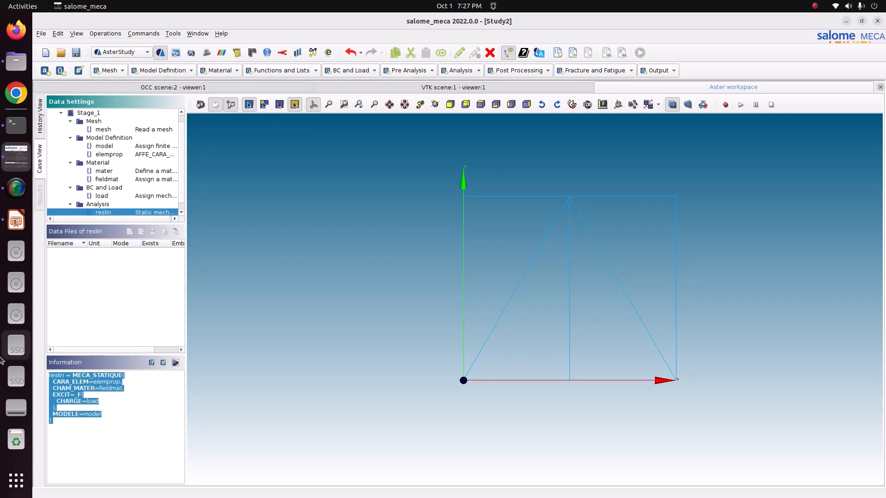
Add a CALC_CHAMP post-processing command named reslin with CONTRAINTE fields SIGM_ELNO and SIGM_NOEU.
click(534, 71)
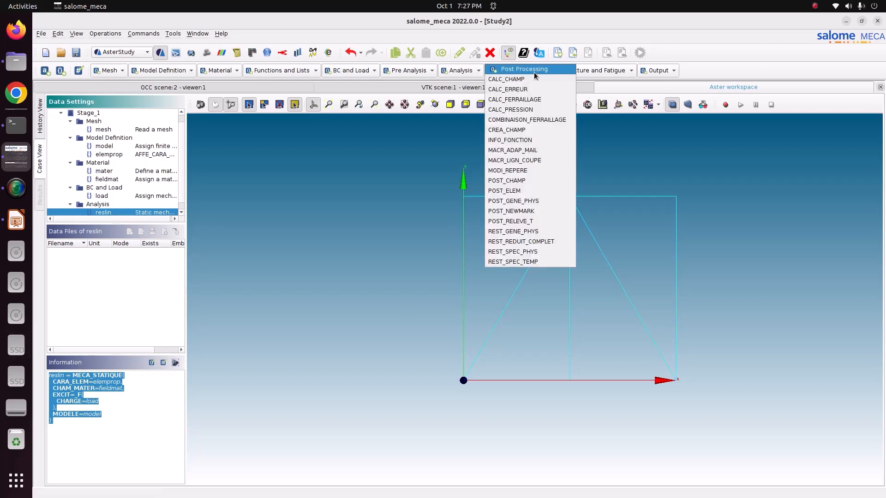
click(533, 78)
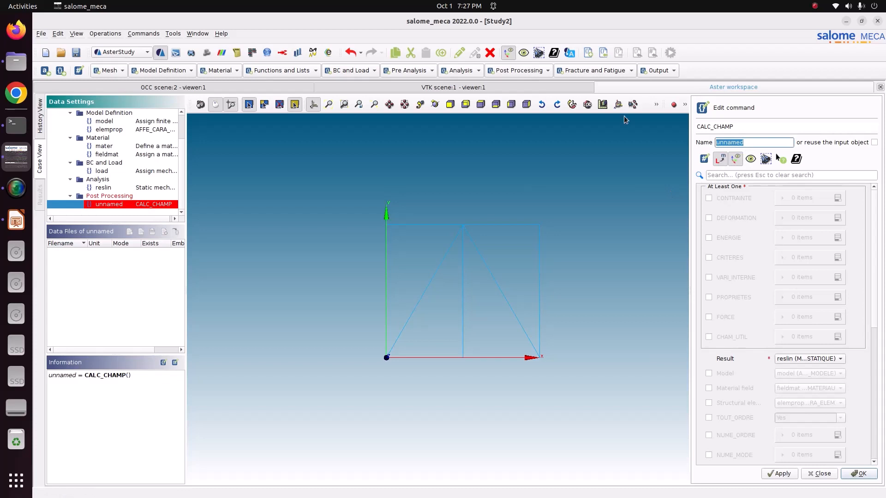
text(reslin)
click(739, 197)
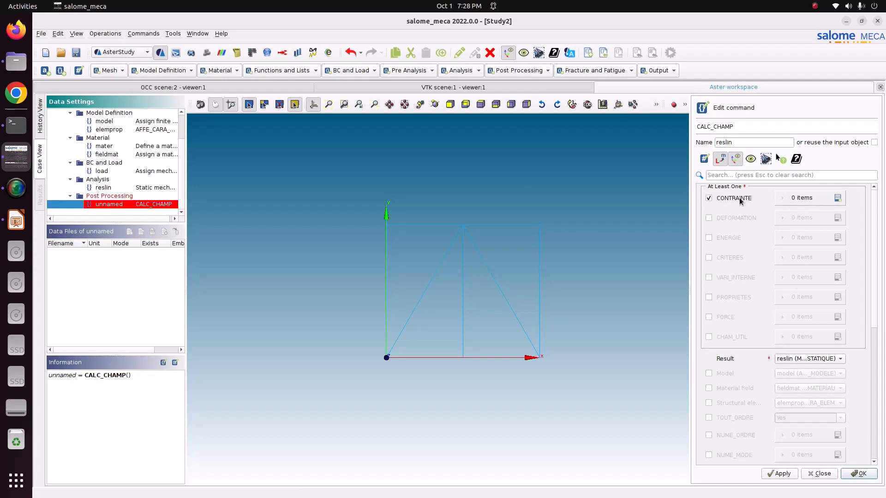
double_click(837, 198)
click(805, 219)
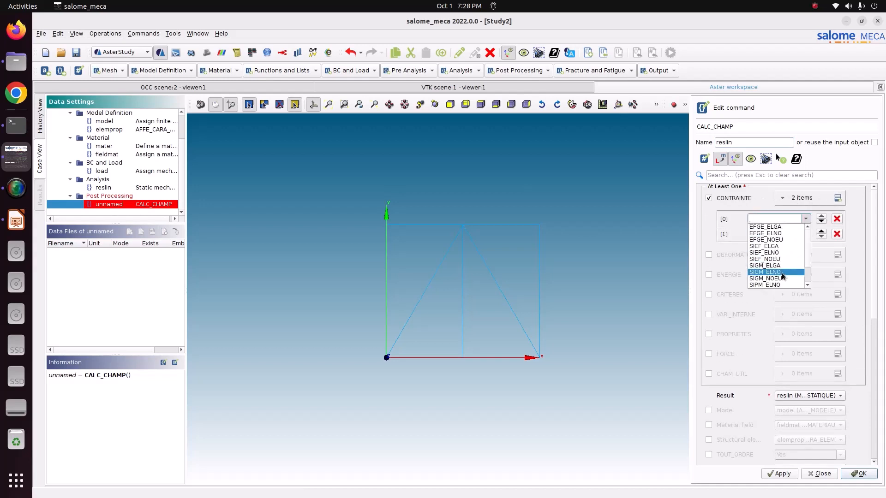
click(784, 273)
click(806, 234)
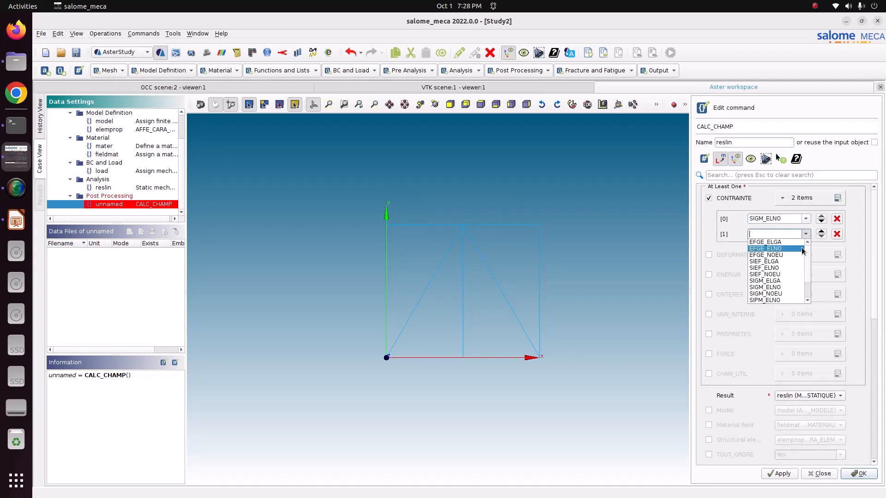
click(786, 293)
Enable CRITERES in the CALC_CHAMP command with two entries, SIEQ_ELNO and SIEQ_NOEU.
click(735, 298)
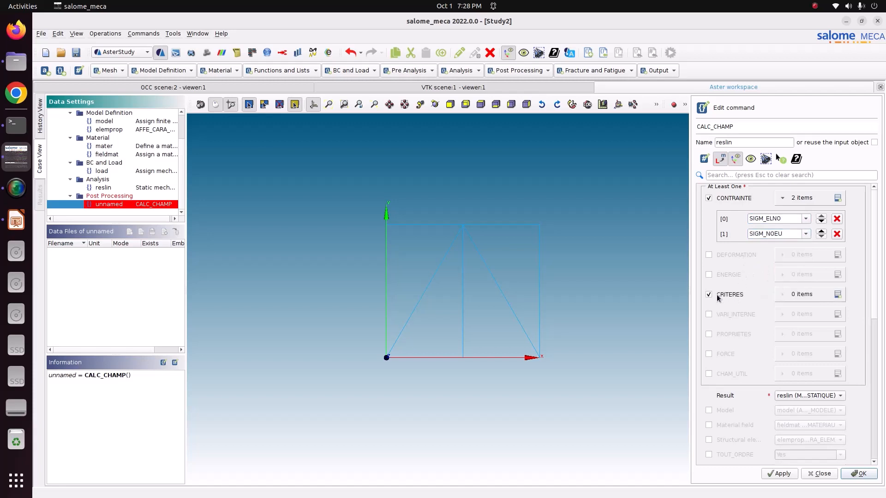
double_click(838, 294)
click(805, 315)
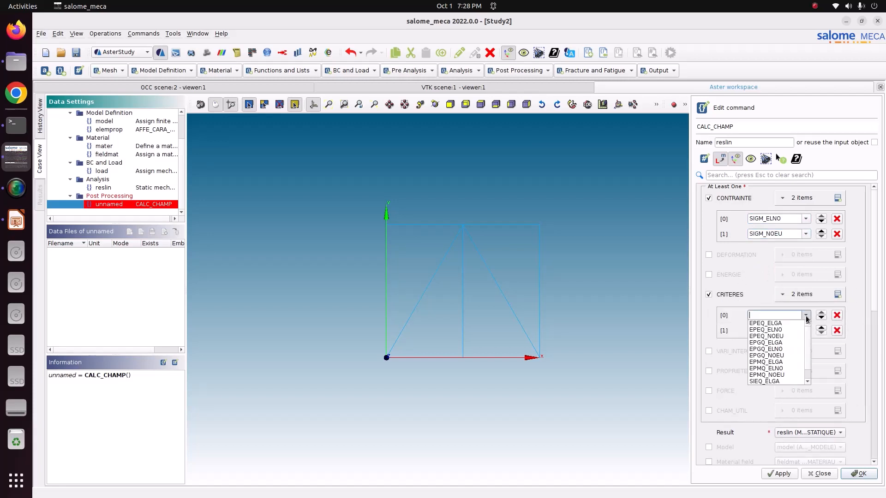
click(776, 376)
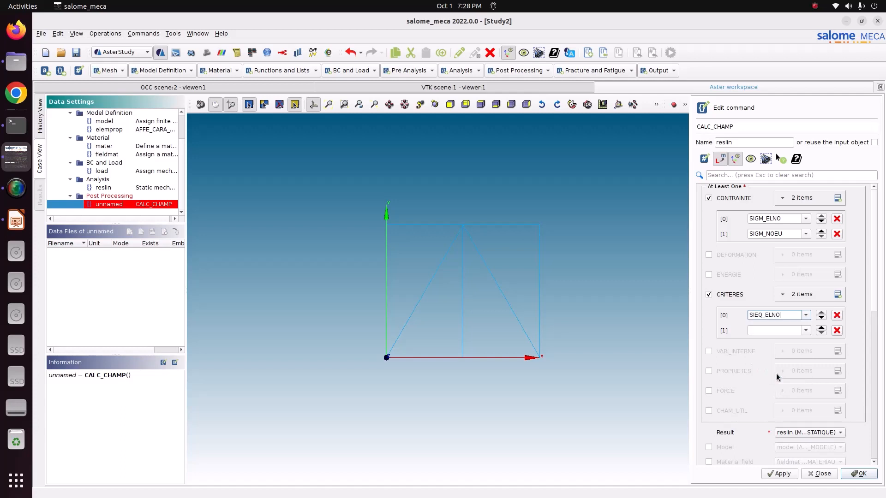
click(806, 331)
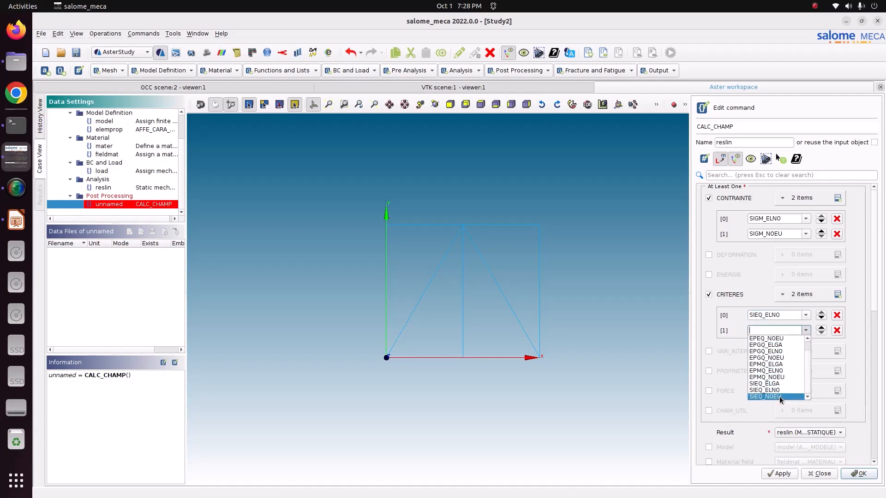
click(778, 396)
mouse_move(765, 316)
mouse_down()
mouse_move(789, 314)
mouse_move(765, 331)
mouse_up()
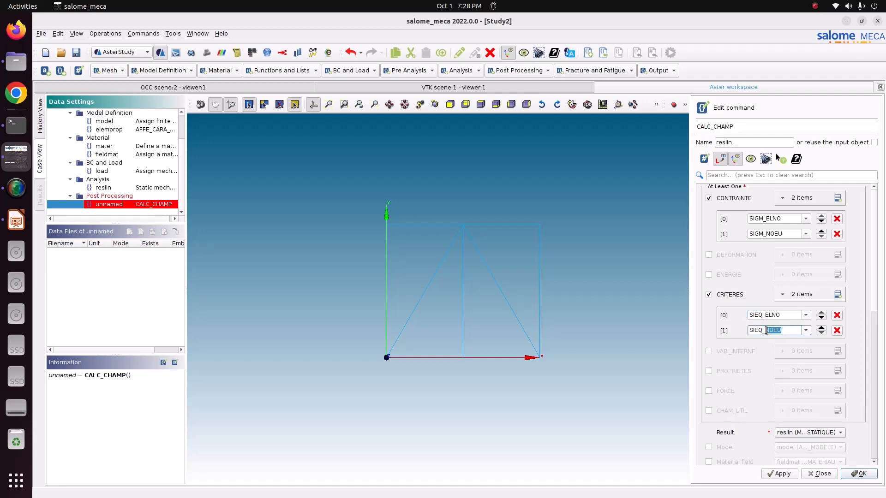
Keep reslin as the CALC_CHAMP result, enable model, material field fieldmat and structural elements elemprop, and store the command.
click(778, 433)
click(779, 433)
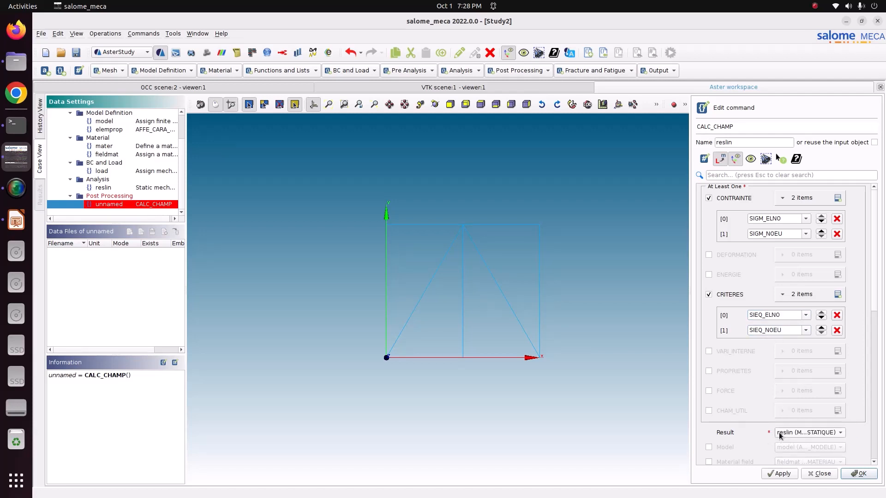
scroll(744, 433, down, 1)
click(725, 421)
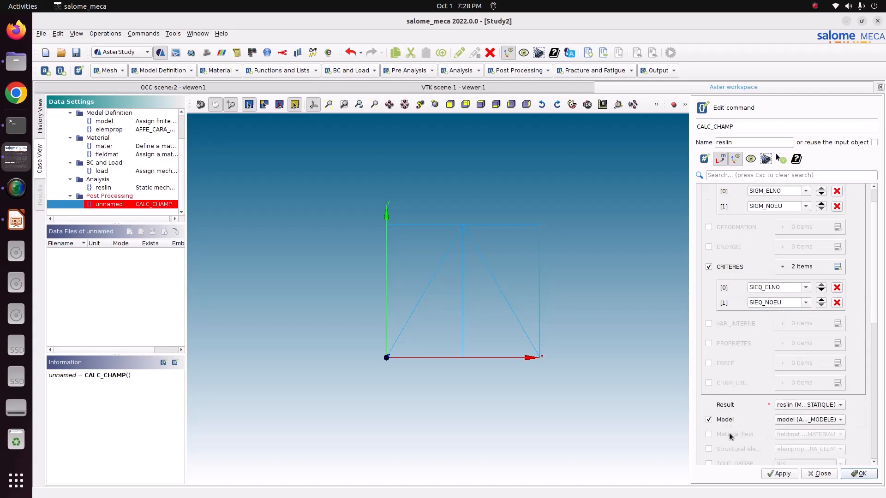
click(730, 437)
click(732, 451)
scroll(738, 433, down, 1)
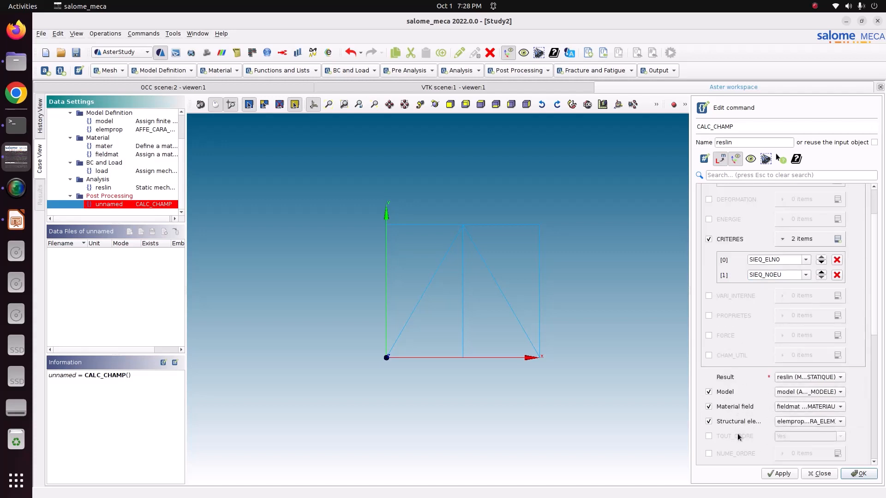
click(791, 392)
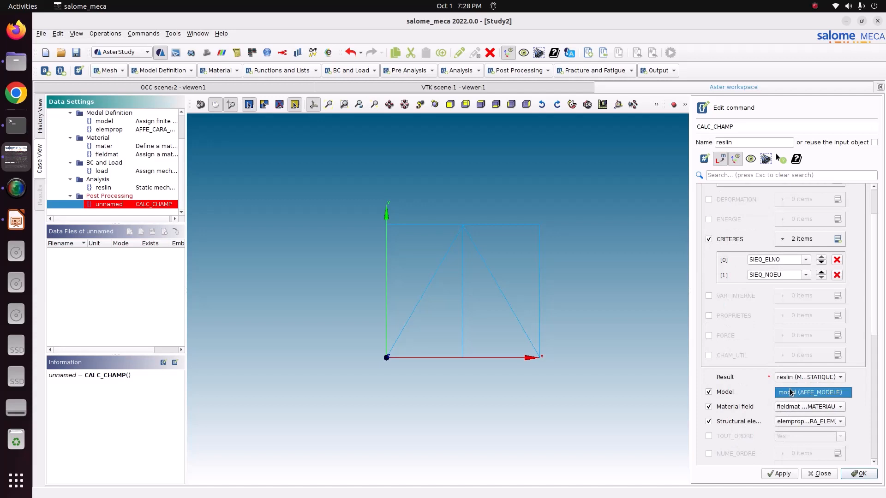
click(792, 387)
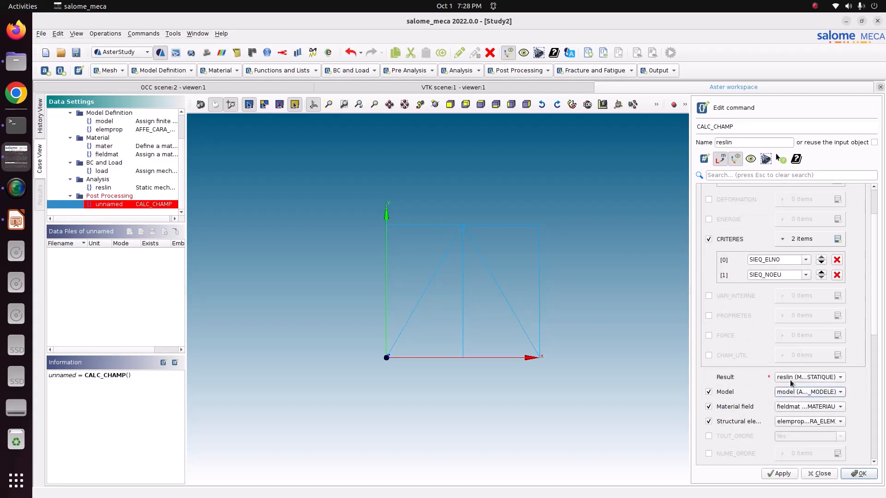
click(784, 474)
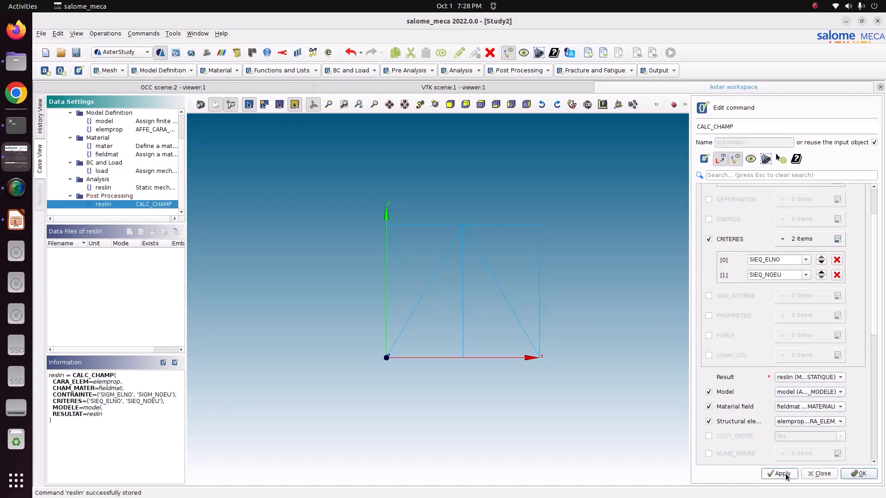
click(858, 474)
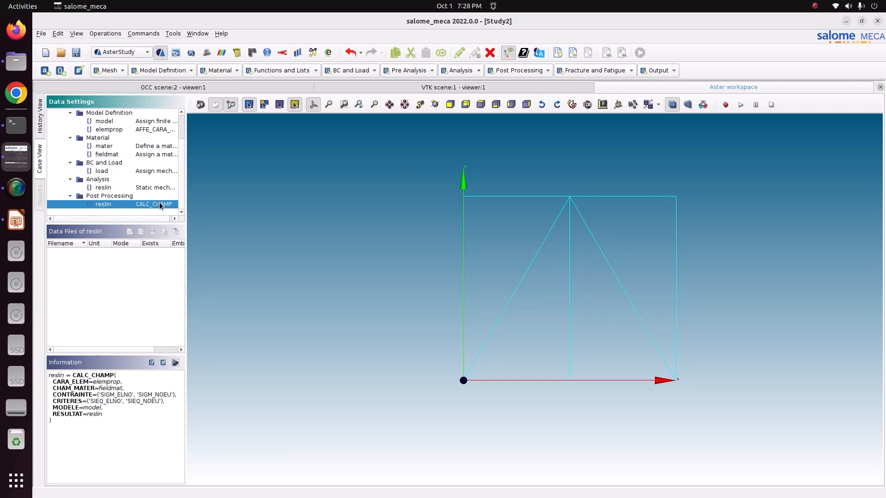
Add a Set output results command and browse to the CODE_ASTER/truss/4_truss folder for its result file.
click(664, 70)
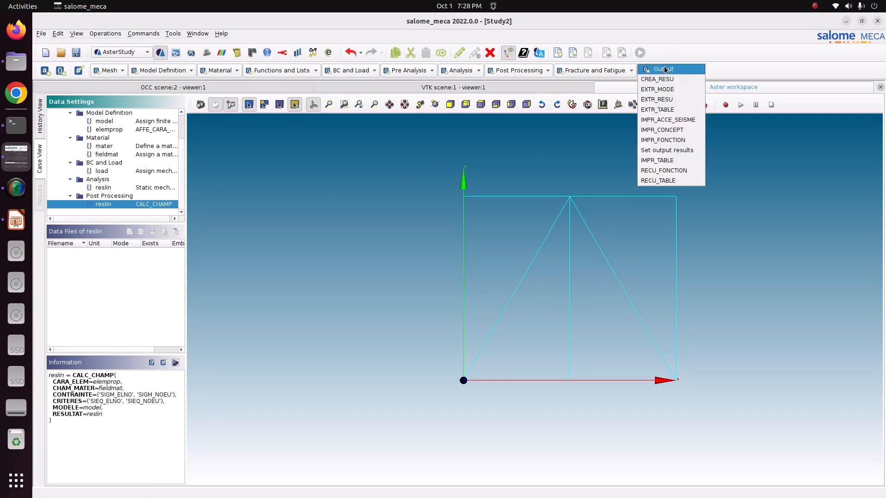
click(671, 150)
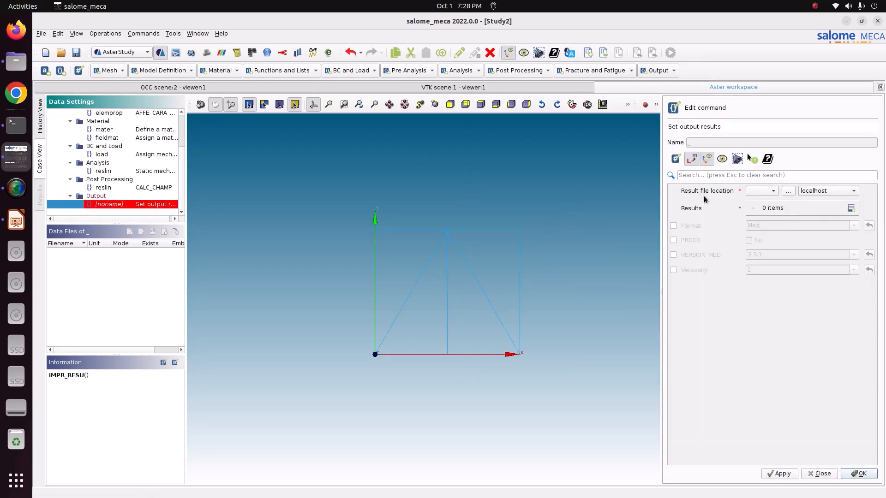
click(788, 191)
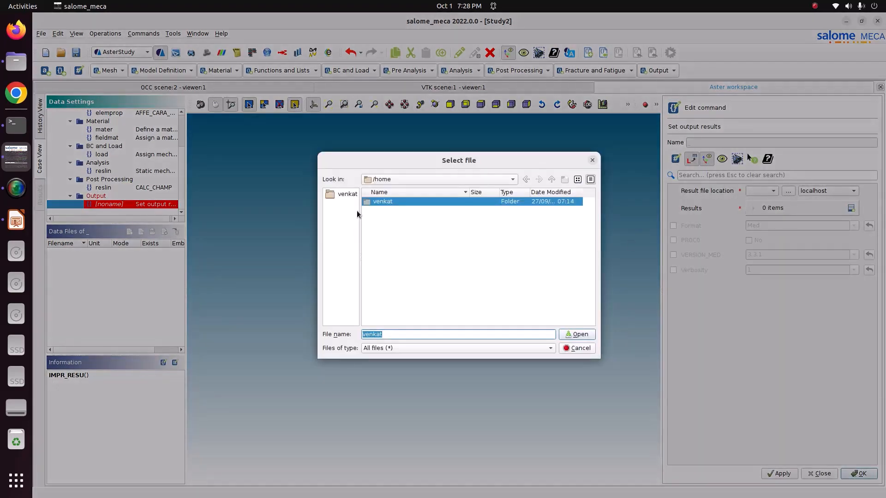
double_click(372, 202)
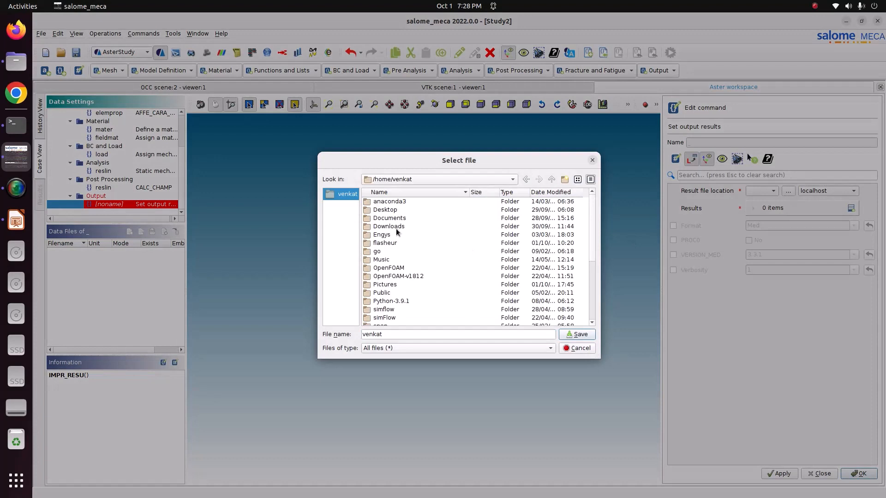
double_click(398, 285)
double_click(391, 203)
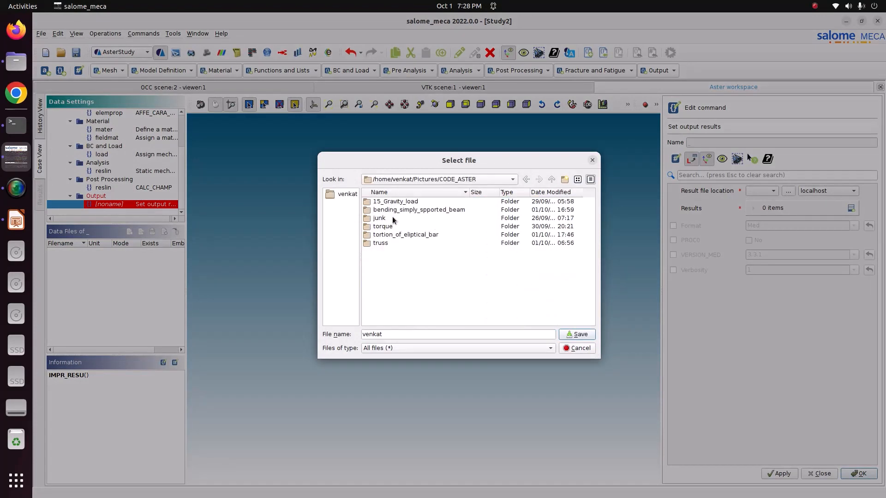
double_click(391, 243)
double_click(383, 227)
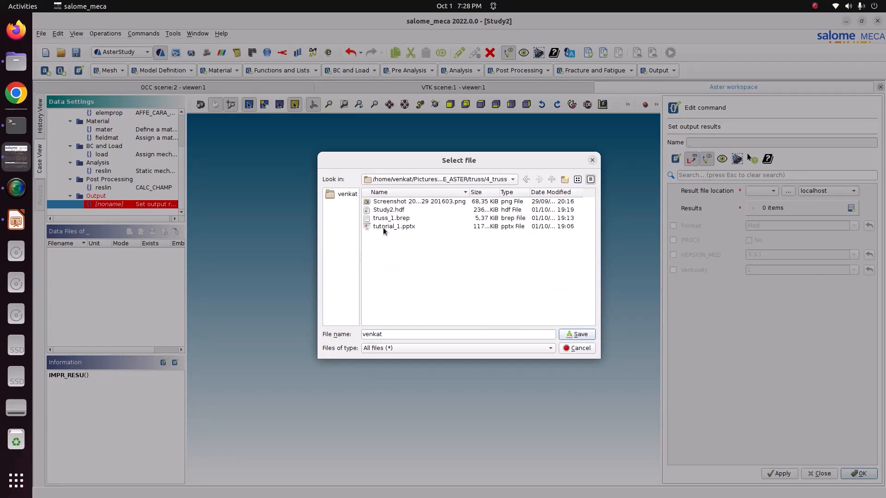
Name the output file result.rmed and accept it as the result file location.
drag(397, 334, 332, 322)
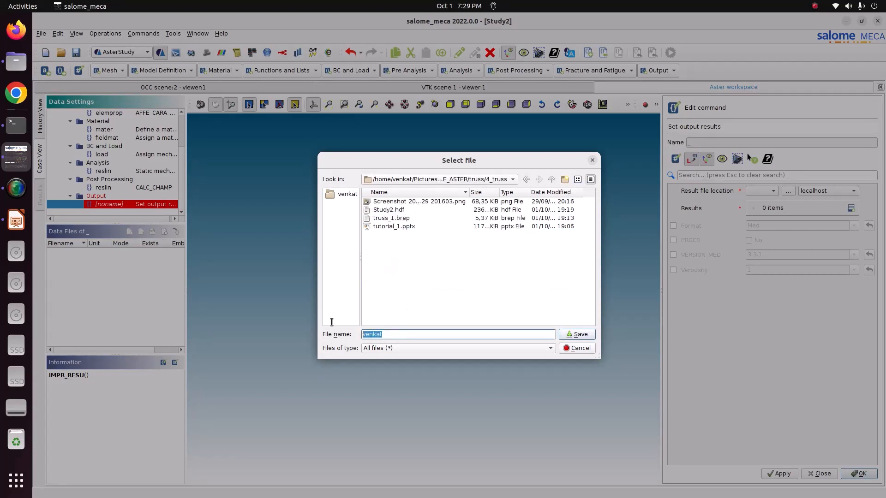
text(reslt.rmed)
double_click(377, 335)
key(ctrl+a)
text(re)
click(591, 335)
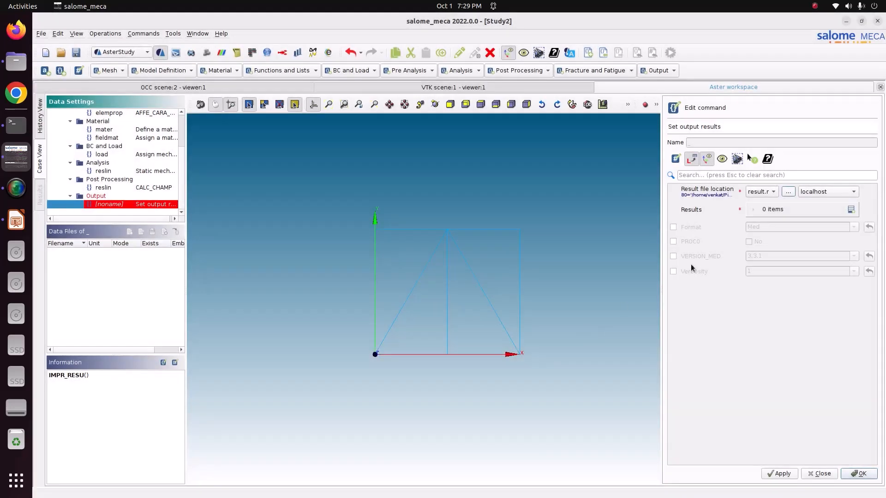
Add one Results entry to the output command with mesh and the CALC_CHAMP result reslin enabled.
click(851, 209)
click(803, 231)
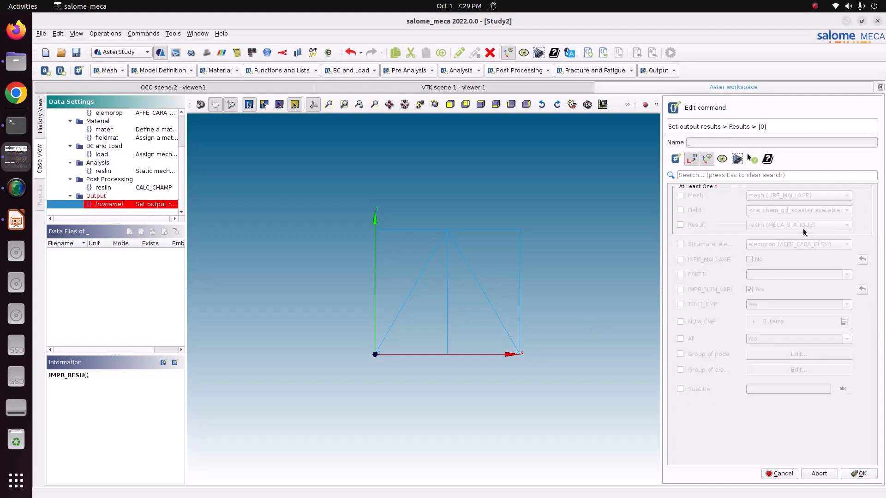
click(698, 195)
click(757, 197)
click(697, 228)
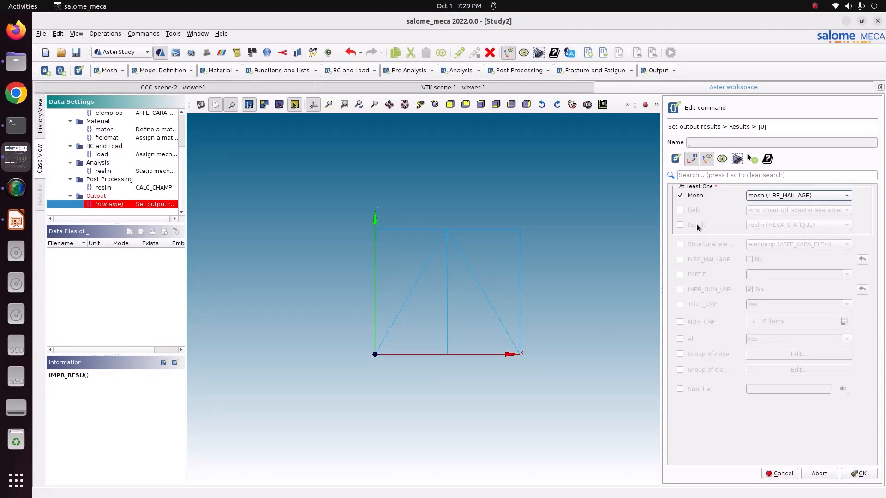
click(705, 223)
click(779, 225)
click(778, 236)
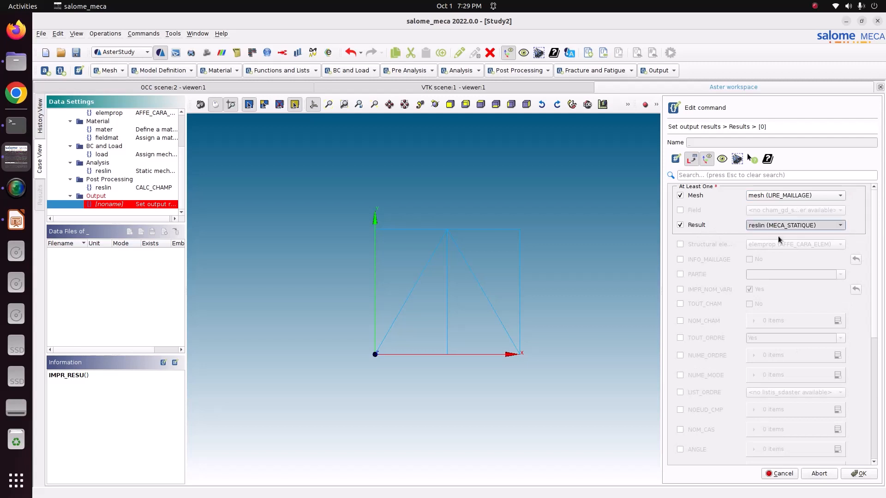
Enable structural elements elemprop and set TOUT_CHAM to Yes in the Results entry, and store the output command.
click(720, 243)
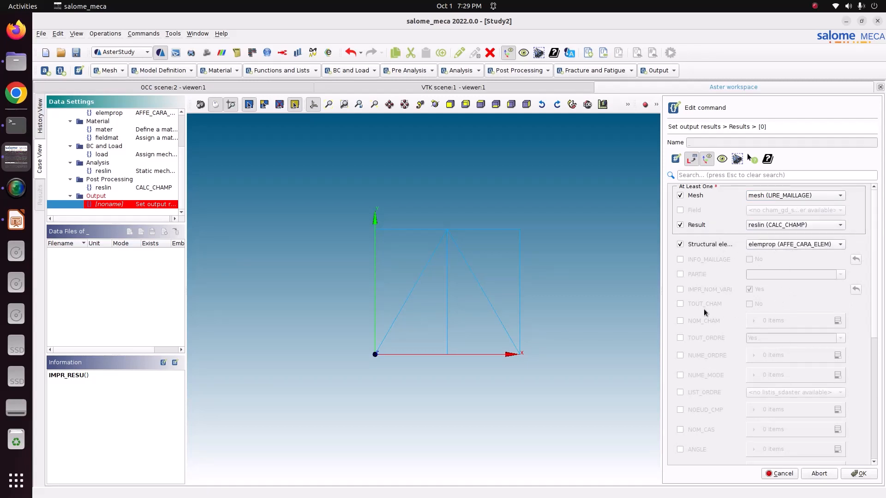
click(682, 304)
click(749, 304)
click(861, 473)
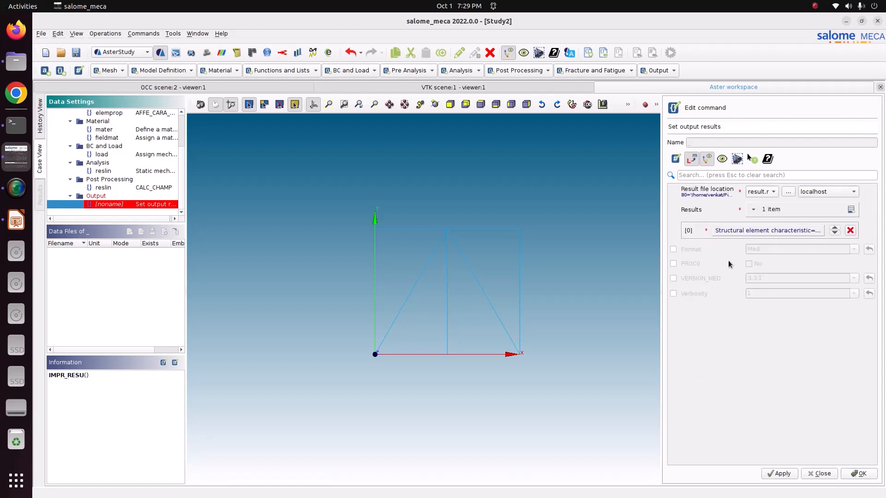
click(783, 474)
click(859, 474)
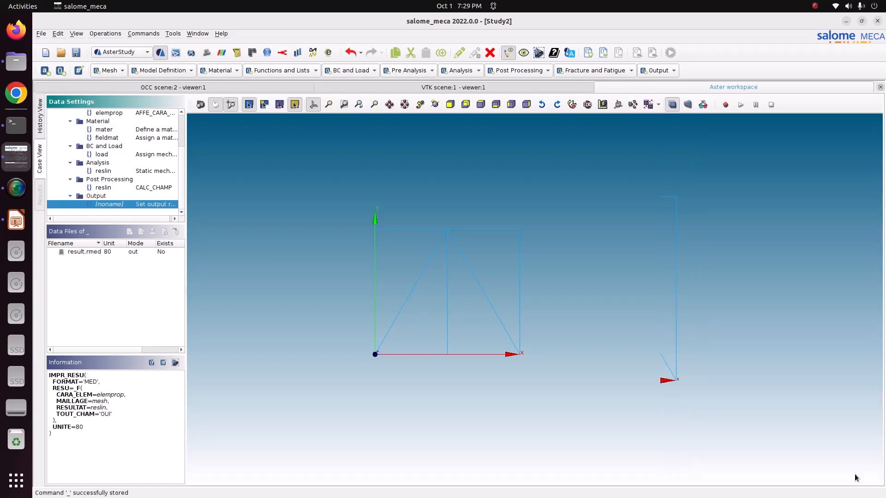
Save the study and run Stage_1 as RunCase_1 with auto refresh set to 5s.
scroll(125, 185, up, 2)
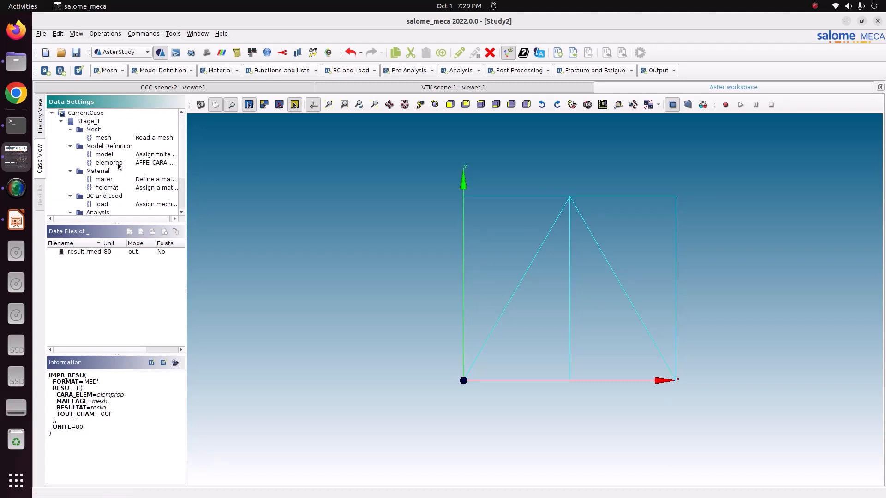
click(76, 54)
click(40, 128)
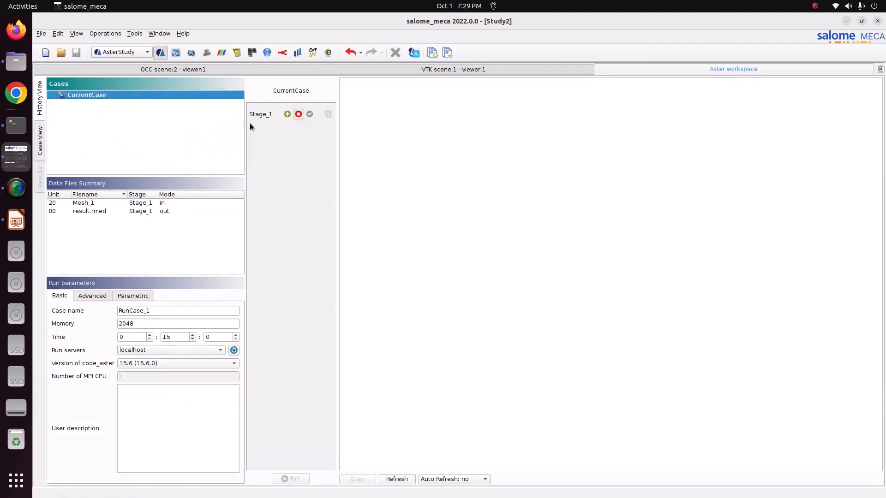
click(286, 115)
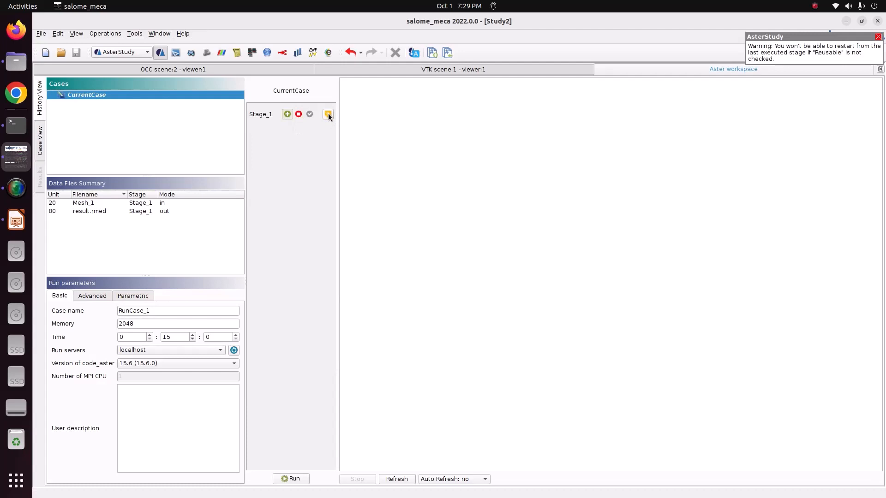
click(472, 480)
click(481, 432)
click(295, 480)
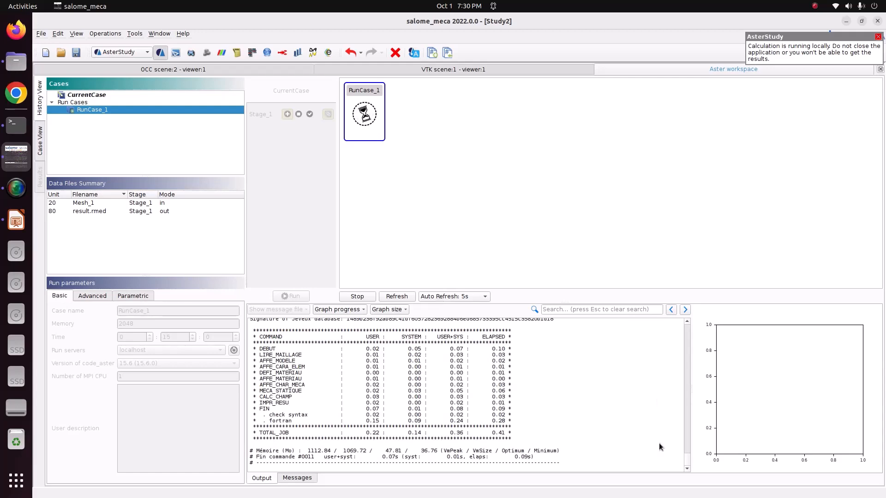
Examine the RunCase_1 output messages for warnings about the CALC_CHAMP stress and criteria fields.
drag(689, 461, 686, 406)
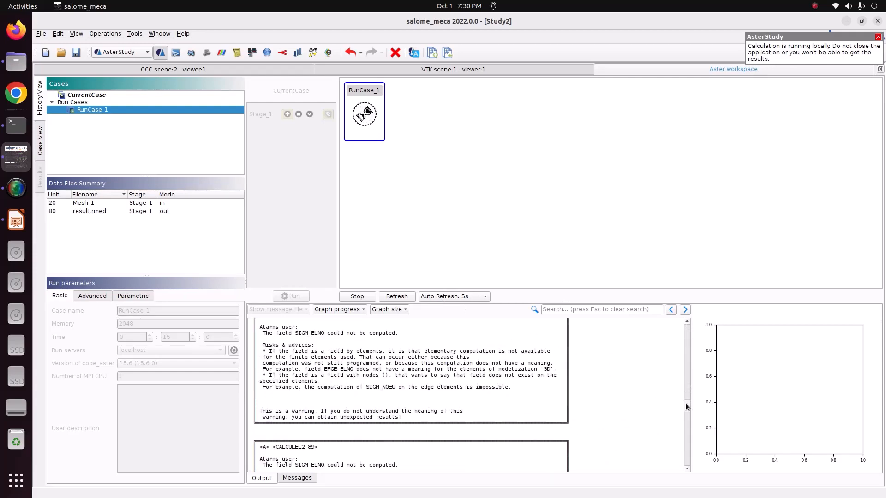
drag(686, 406, 688, 411)
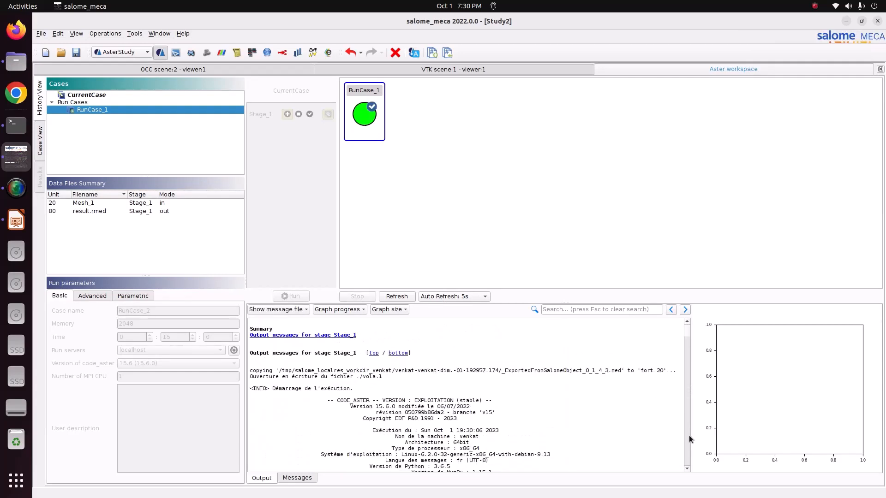
scroll(481, 379, down, 3)
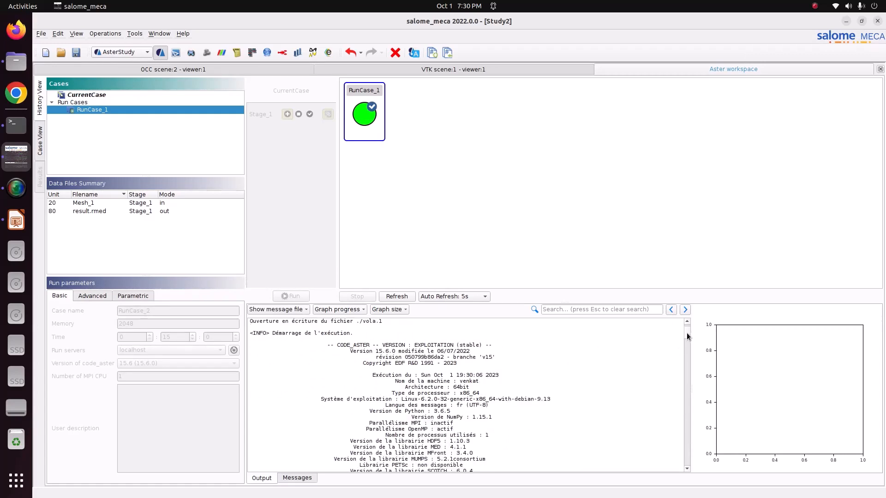
drag(686, 333, 690, 466)
scroll(320, 415, up, 10)
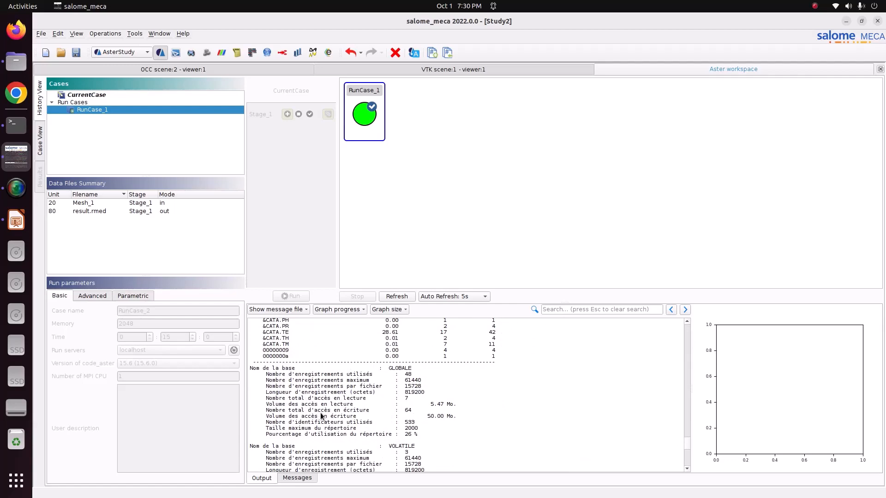
scroll(321, 415, up, 10)
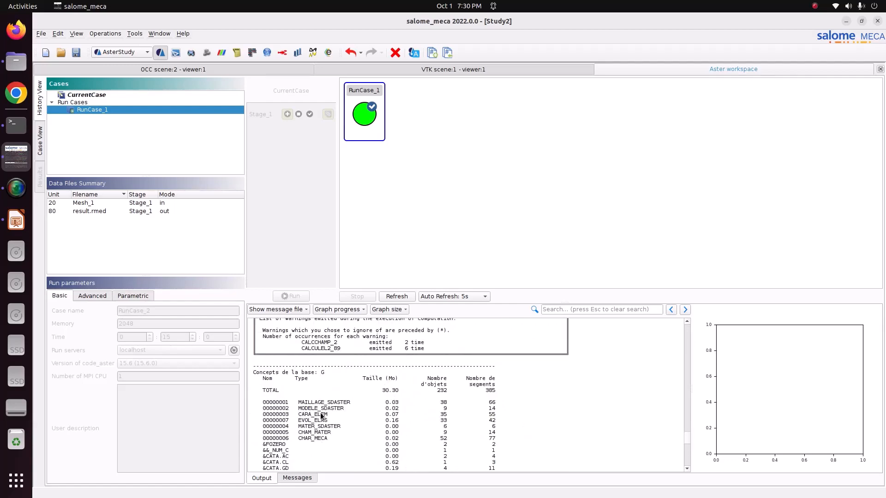
scroll(321, 415, up, 8)
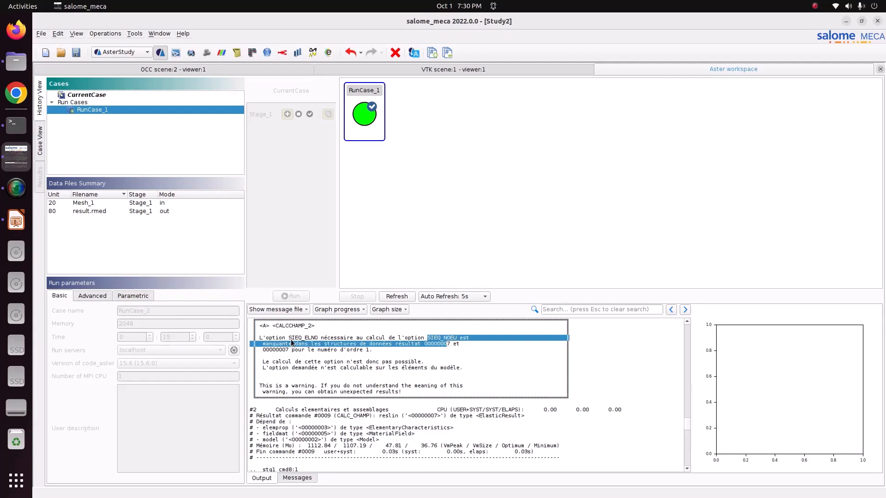
drag(291, 339, 312, 344)
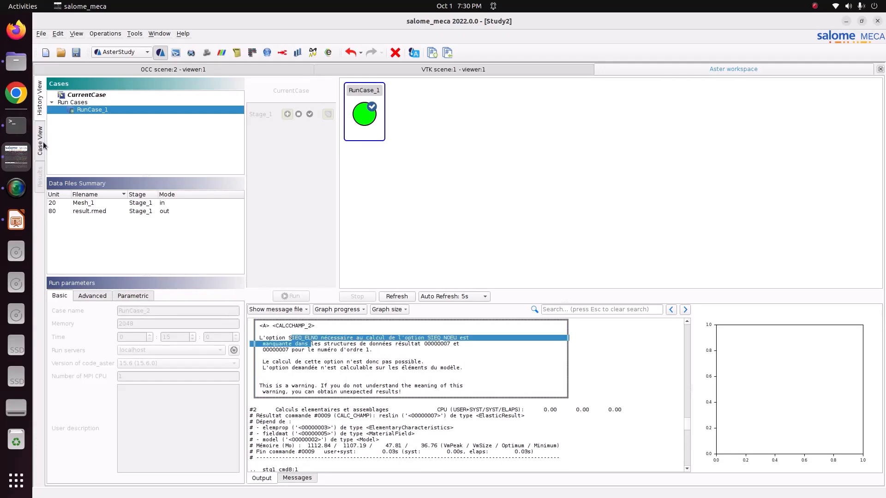
Reopen the CALC_CHAMP command in CurrentCase and set its two CONTRAINTE entries to EFGE_ELNO and SIPO_ELNO.
double_click(92, 111)
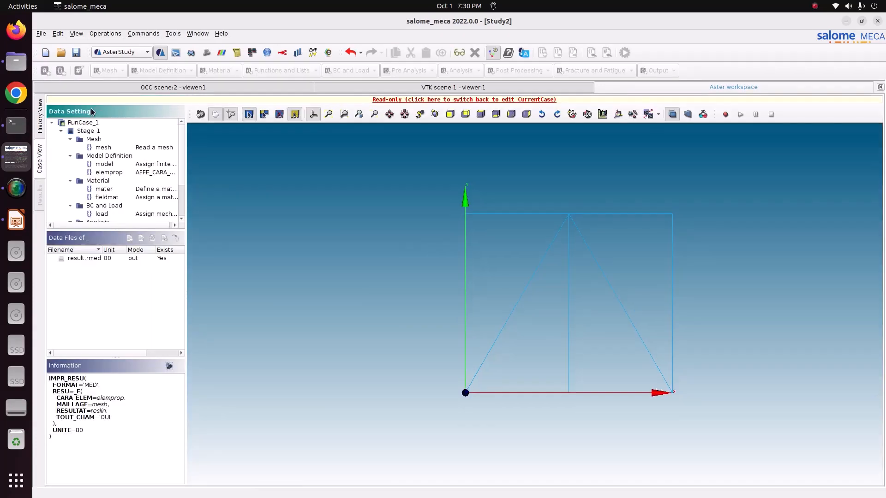
click(405, 99)
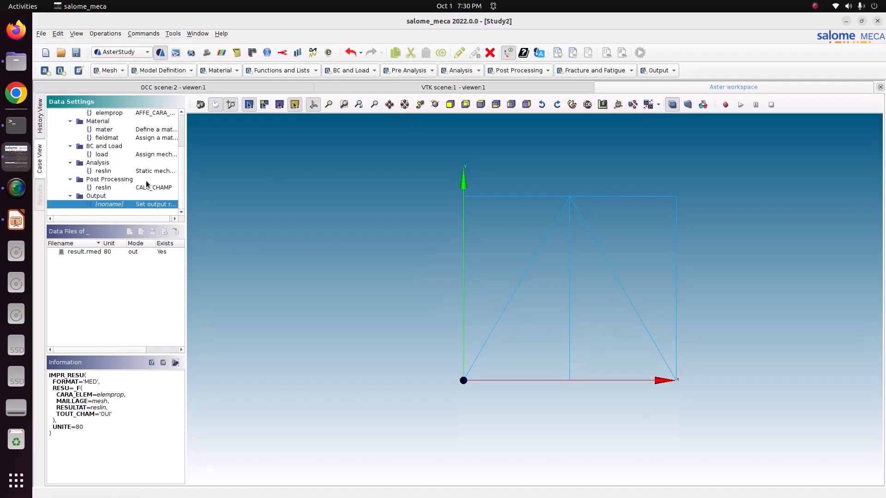
double_click(107, 189)
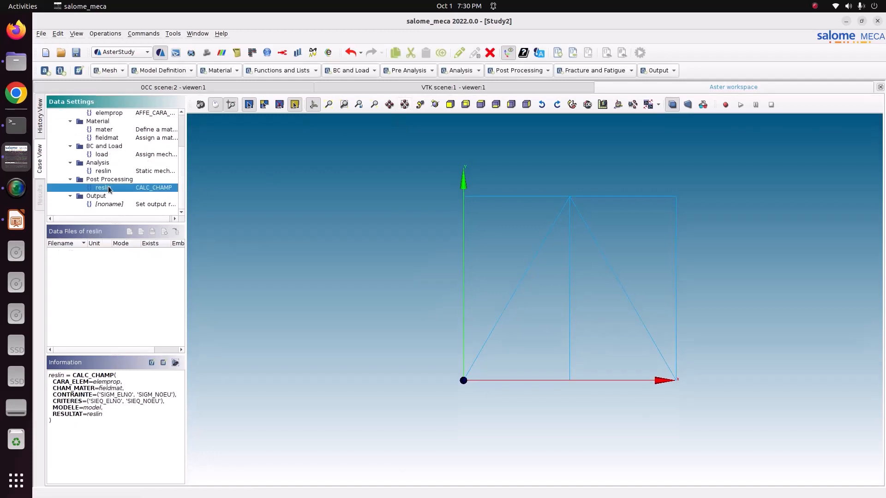
click(813, 203)
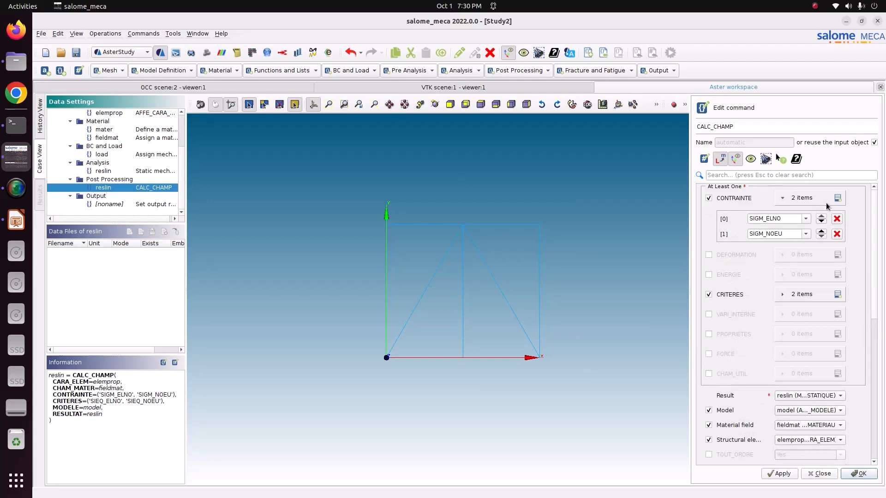
click(805, 219)
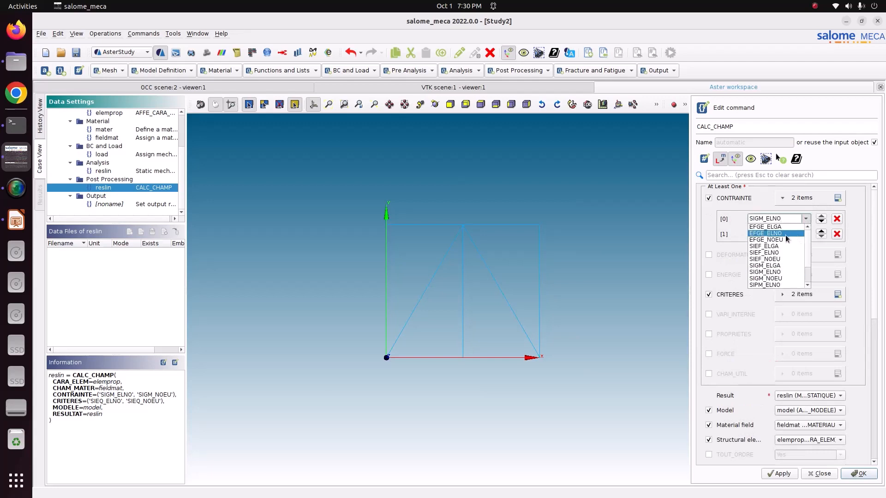
click(785, 234)
click(804, 235)
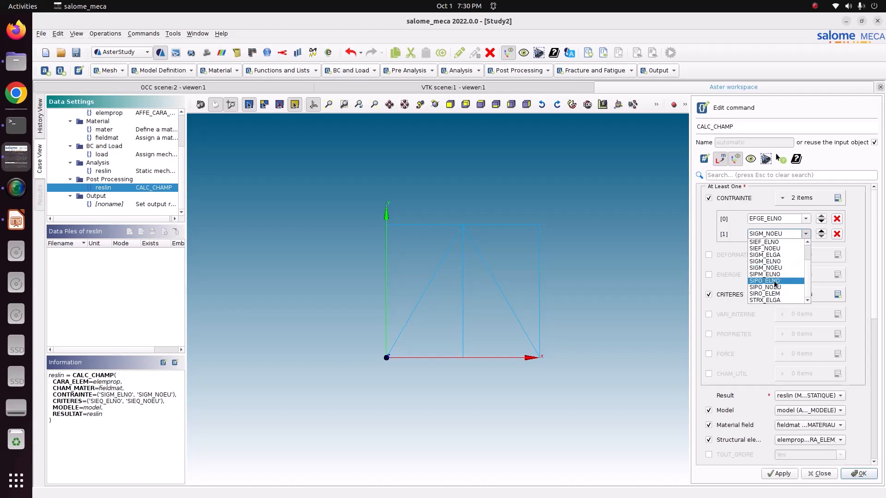
click(775, 281)
Add a third CONTRAINTE entry, SIPO_NOEU, and expand the CRITERES entries of the CALC_CHAMP command.
click(837, 198)
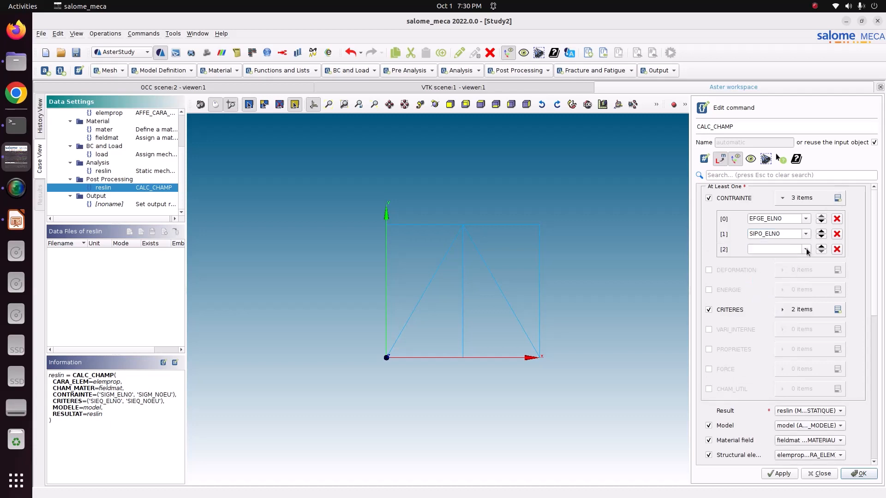
click(806, 250)
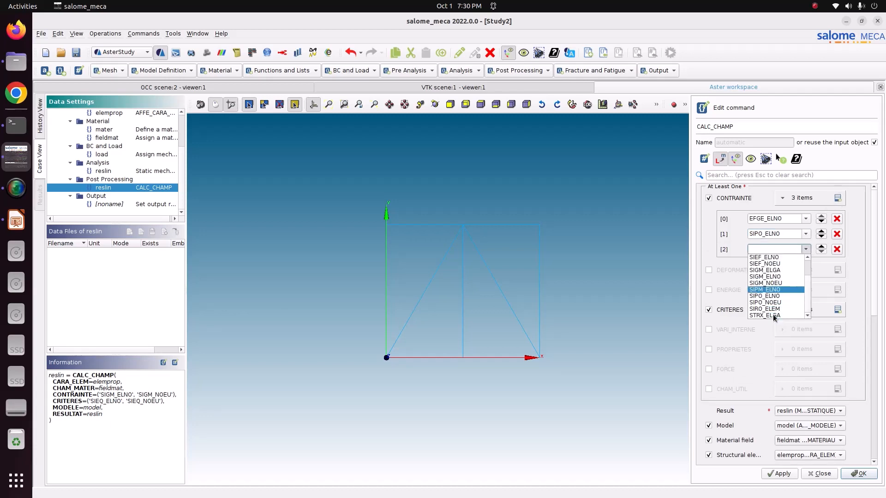
click(772, 303)
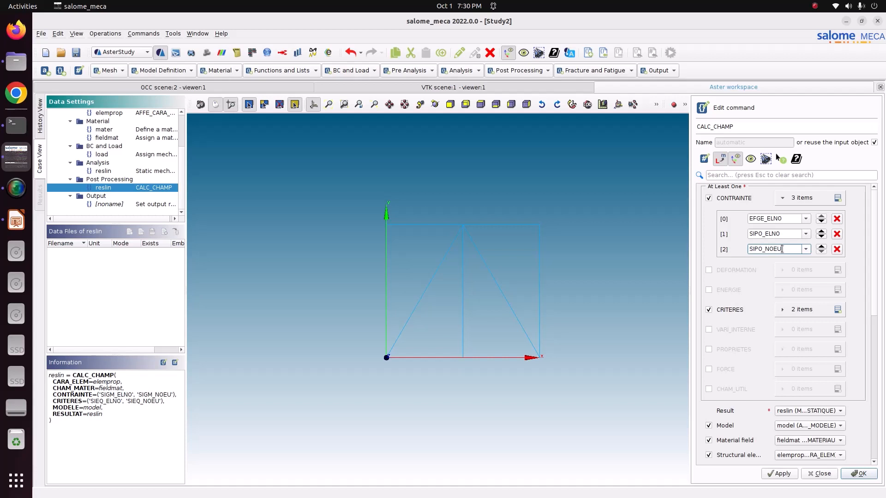
click(824, 312)
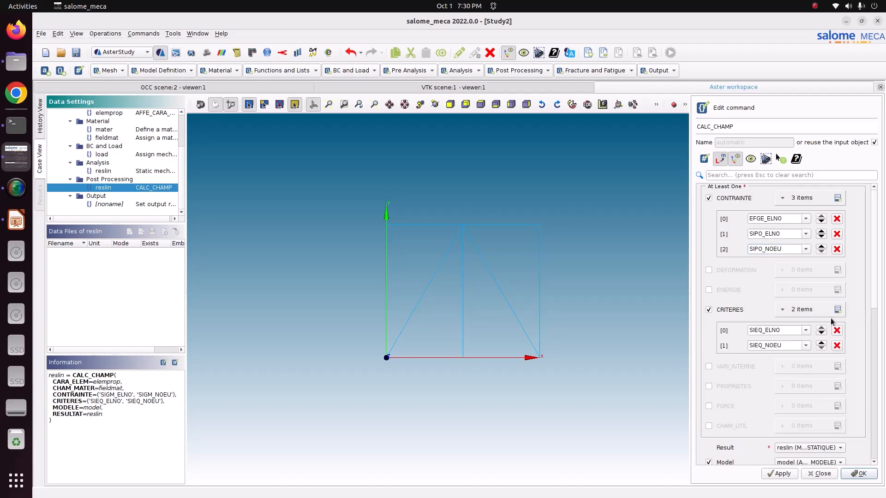
Remove both CRITERES entries from the CALC_CHAMP command and disable the CRITERES option.
click(807, 332)
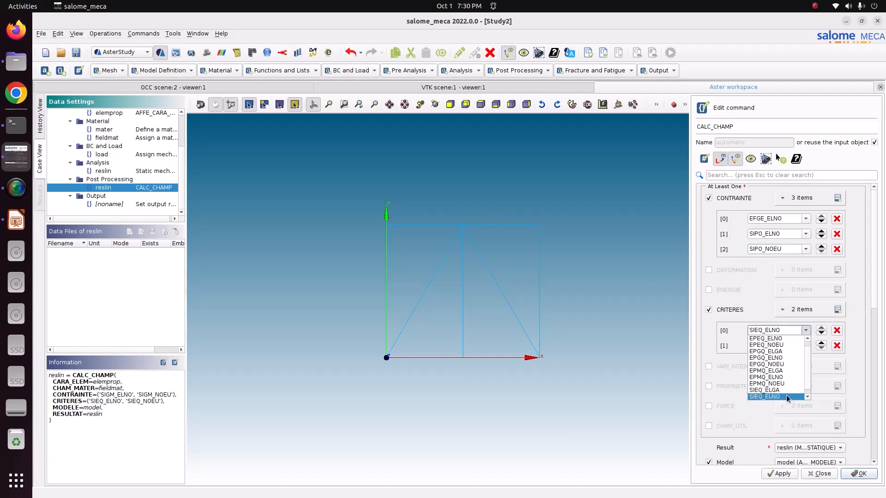
scroll(786, 398, down, 1)
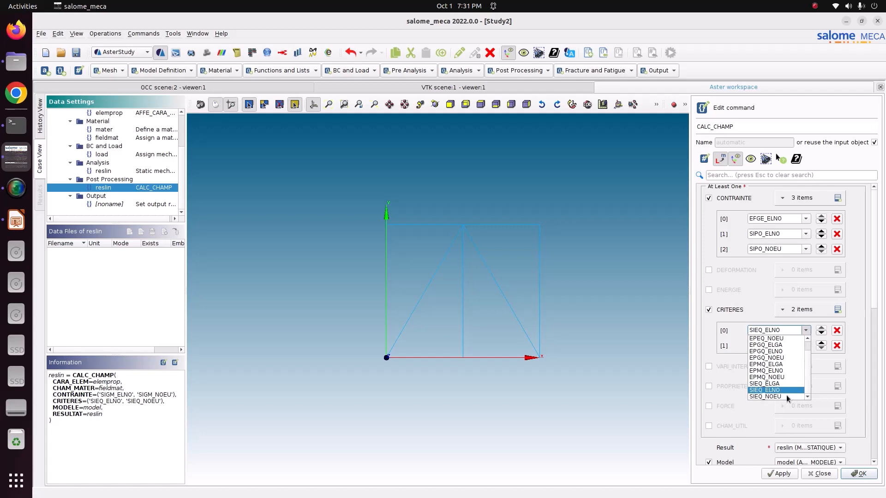
scroll(787, 395, up, 2)
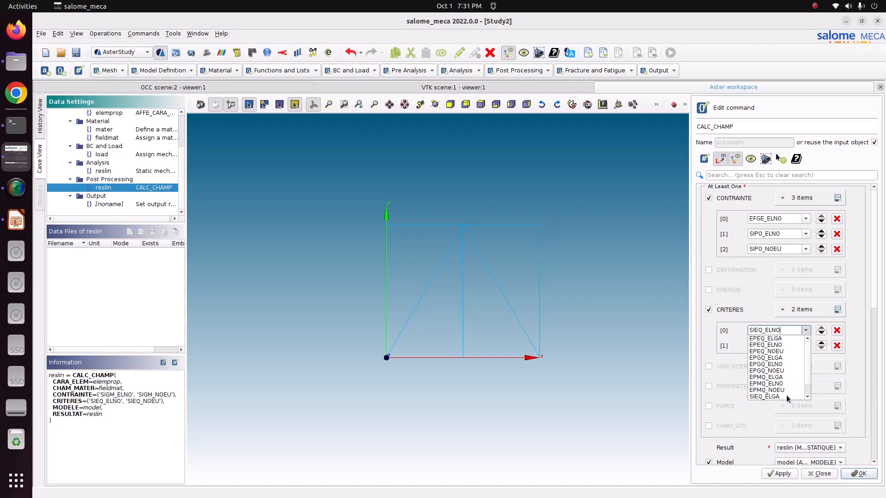
click(837, 331)
click(837, 331)
click(837, 331)
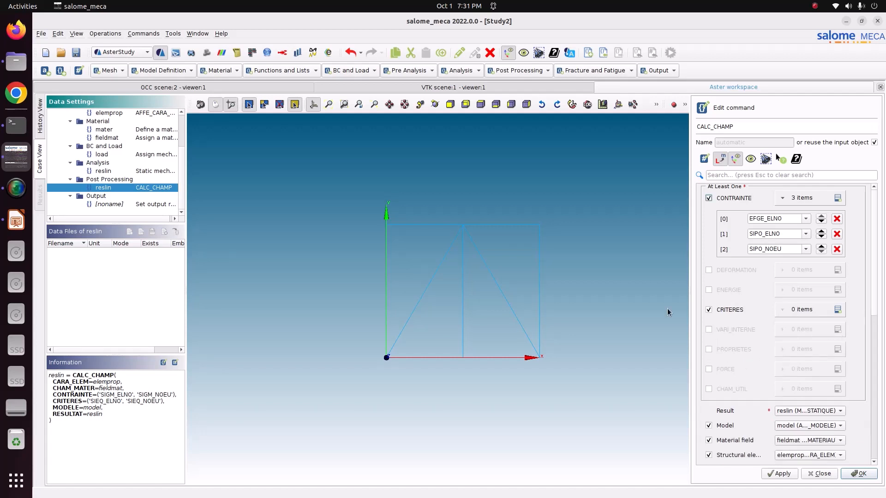
click(708, 309)
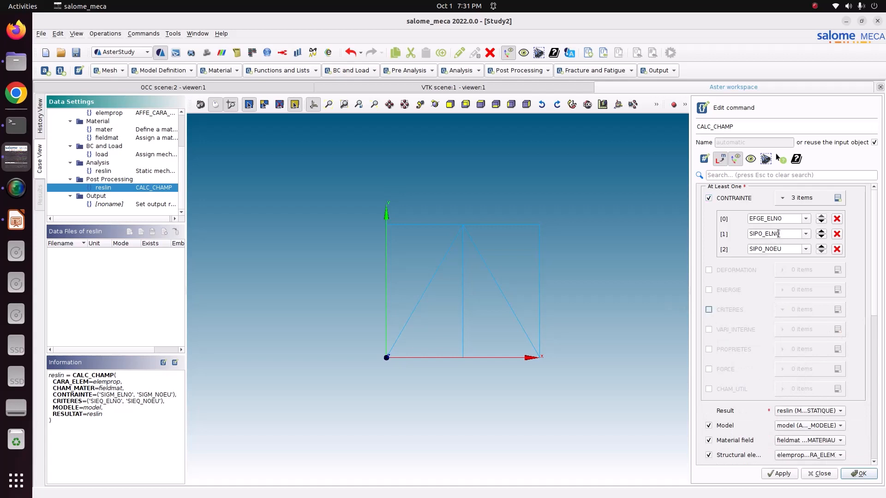
Enable FORCE in CALC_CHAMP with one REAC_NODA entry and store the command.
click(712, 369)
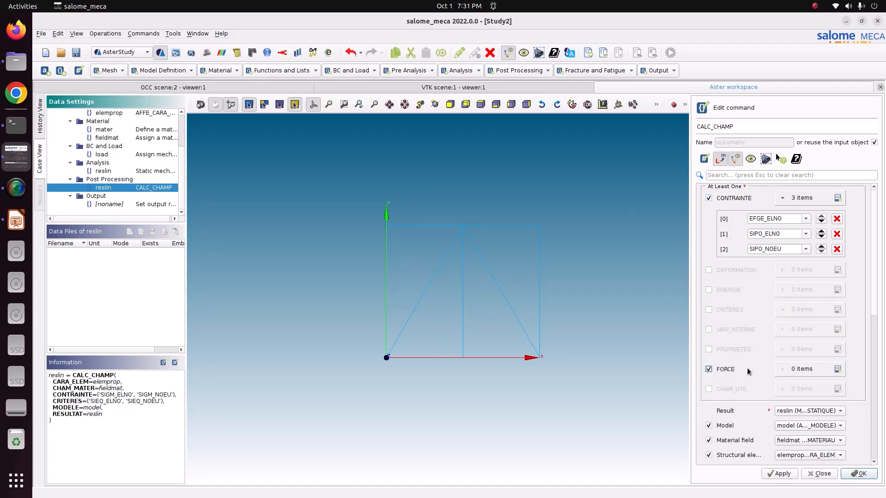
click(837, 369)
click(805, 390)
click(792, 404)
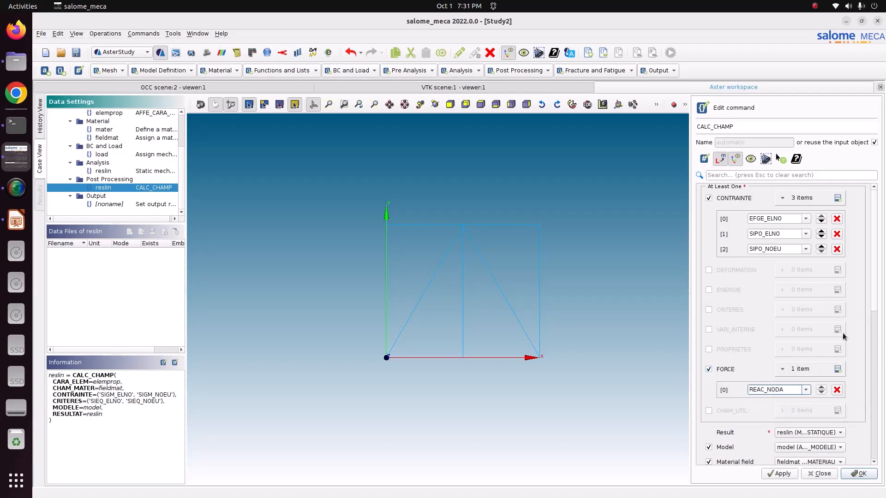
drag(871, 285, 872, 441)
click(783, 474)
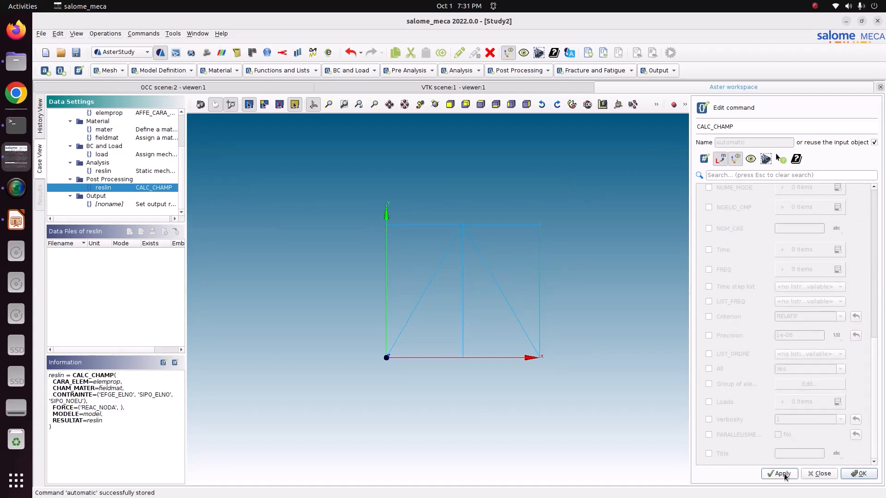
click(860, 474)
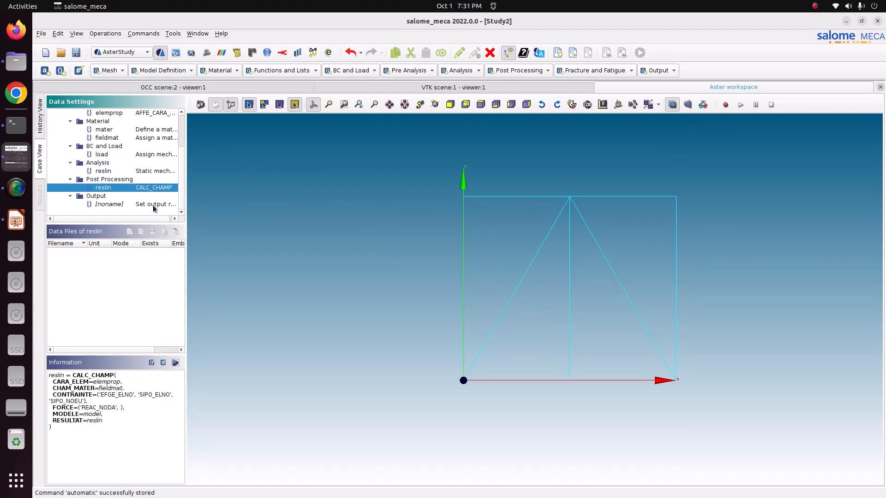
Delete the previous RunCase_1 from the case history and confirm the deletion.
click(40, 125)
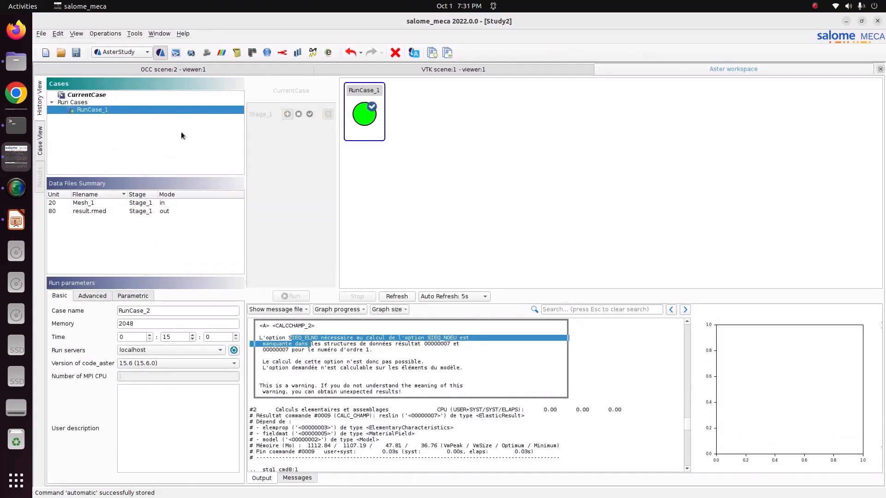
right_click(121, 112)
click(154, 151)
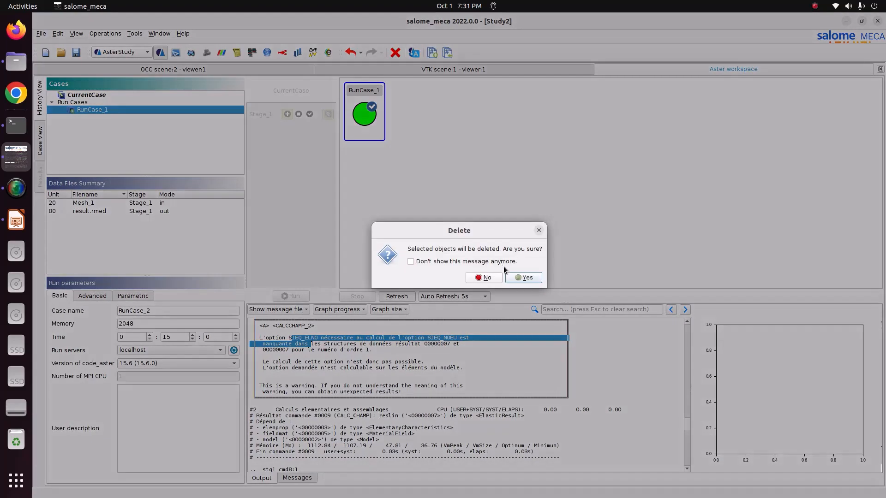
click(523, 278)
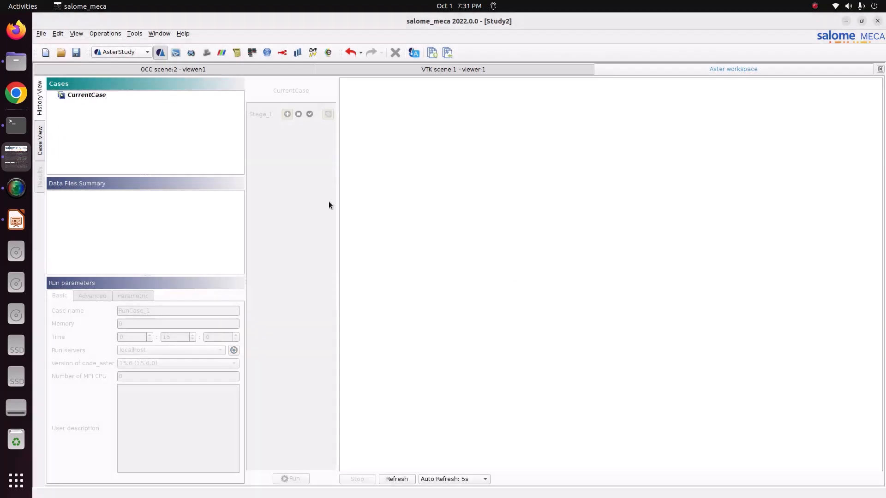
Save the study and run Stage_1 of CurrentCase as a new RunCase_1 after toggling its Reusable option.
click(40, 139)
click(78, 53)
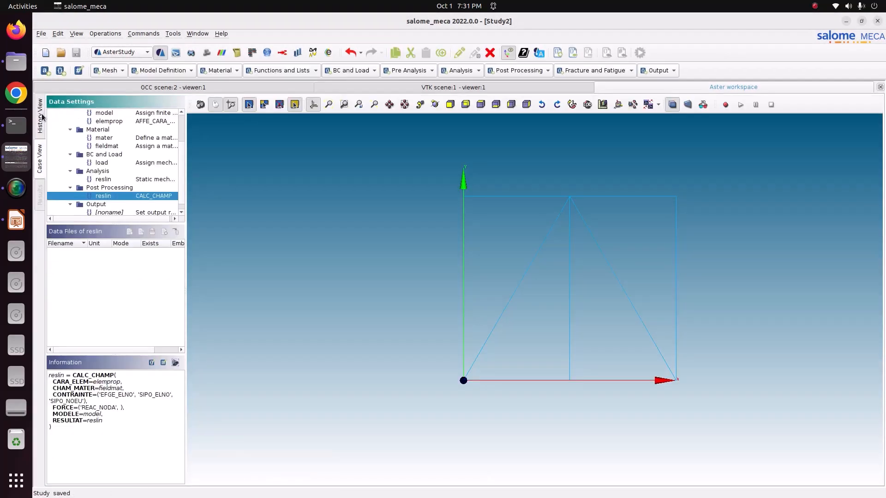
click(40, 116)
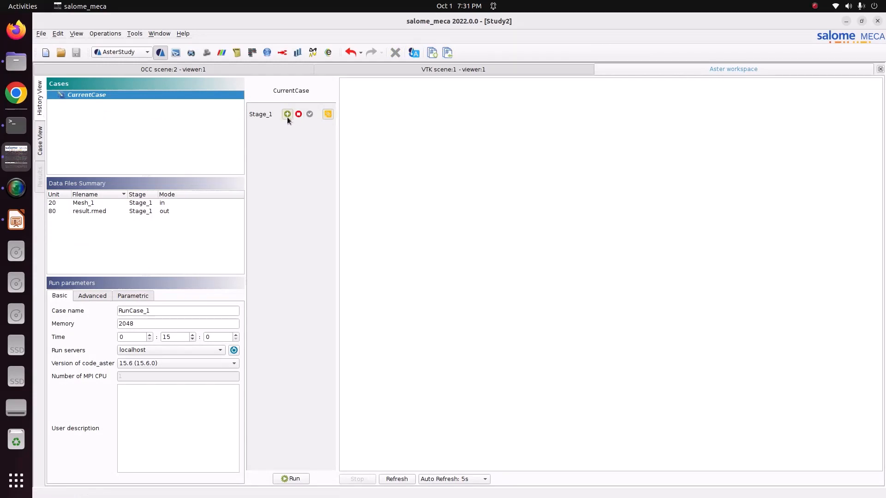
click(328, 115)
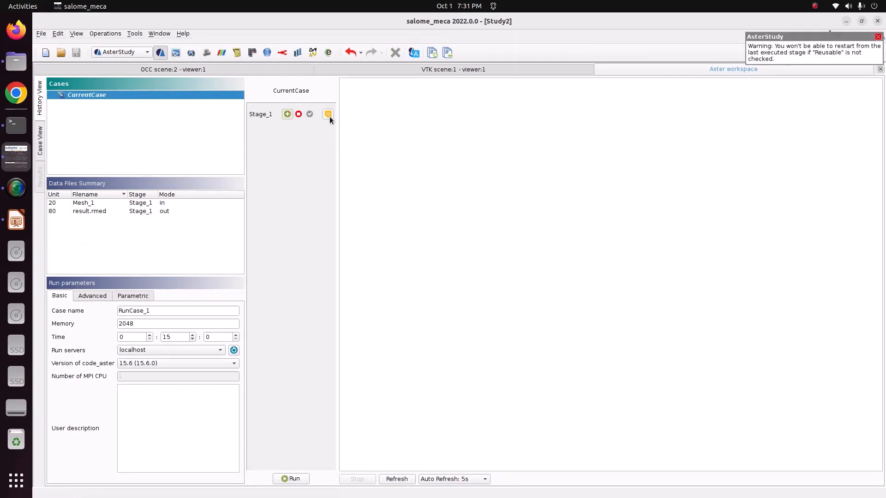
click(292, 478)
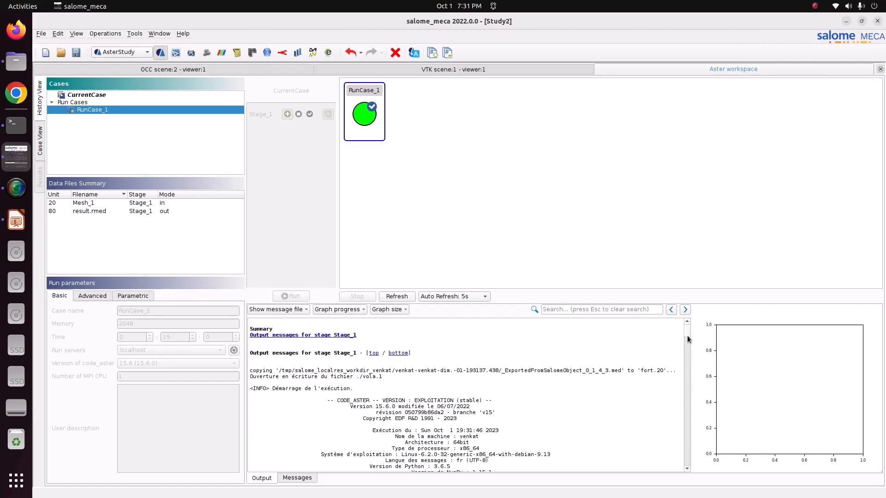
Review the CALC_CHAMP section of the RunCase_1 output messages and save the study.
drag(687, 339, 689, 413)
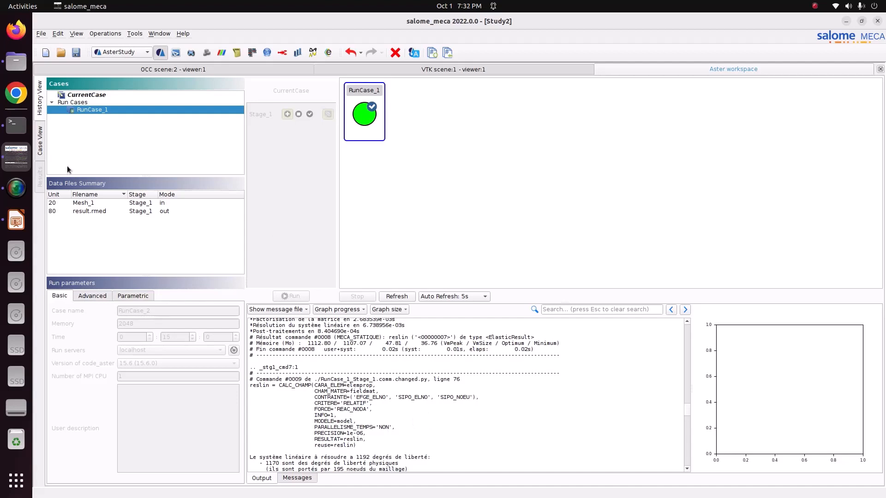
click(76, 53)
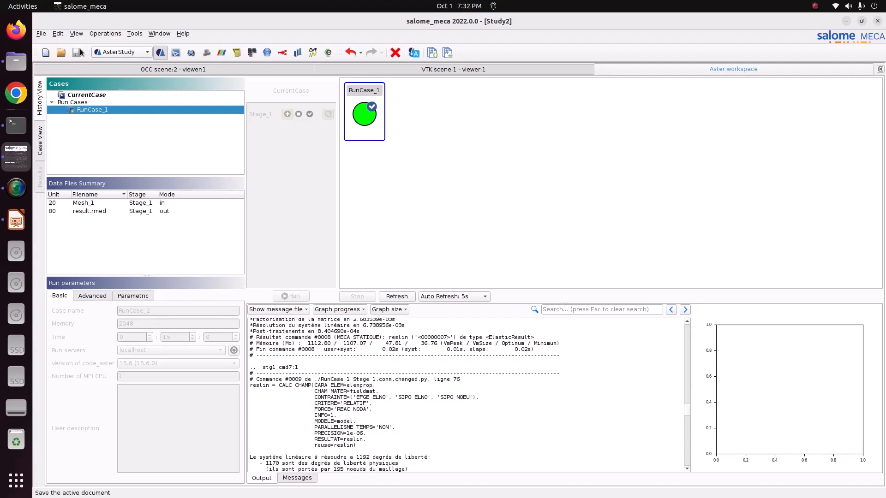
Try to switch from AsterStudy to the ParaVIS module to view the results.
click(137, 52)
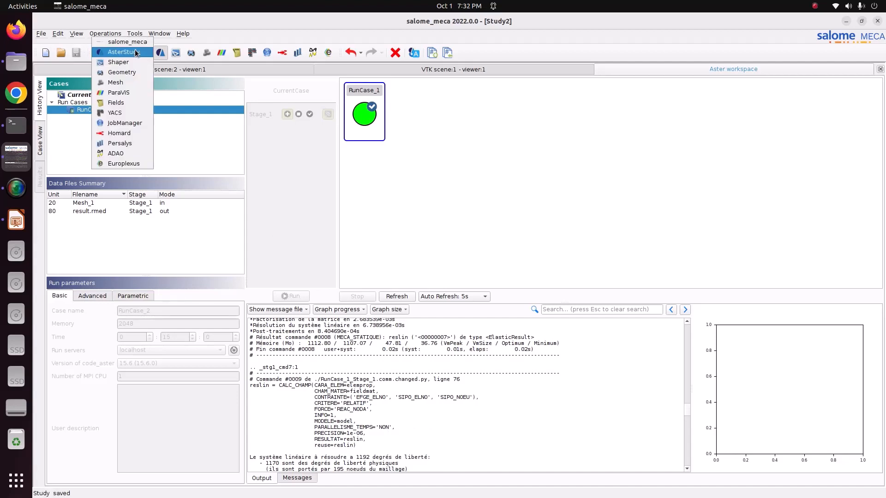
click(132, 92)
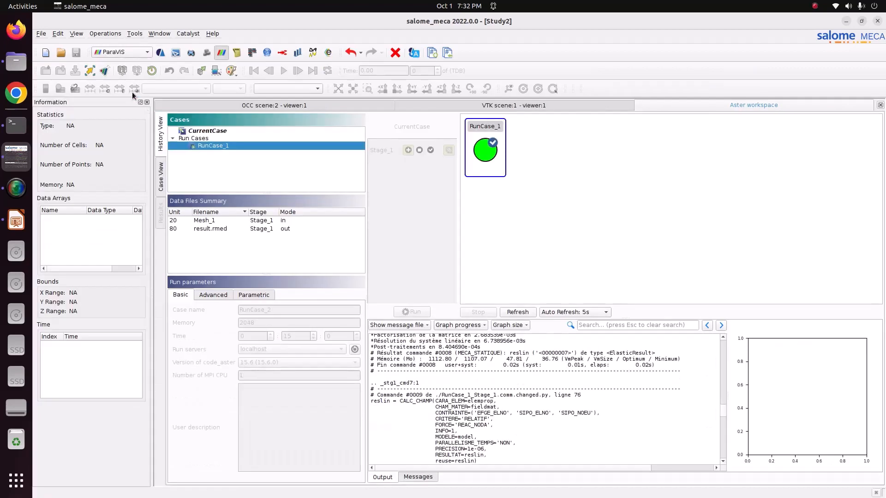
key(alt+Tab)
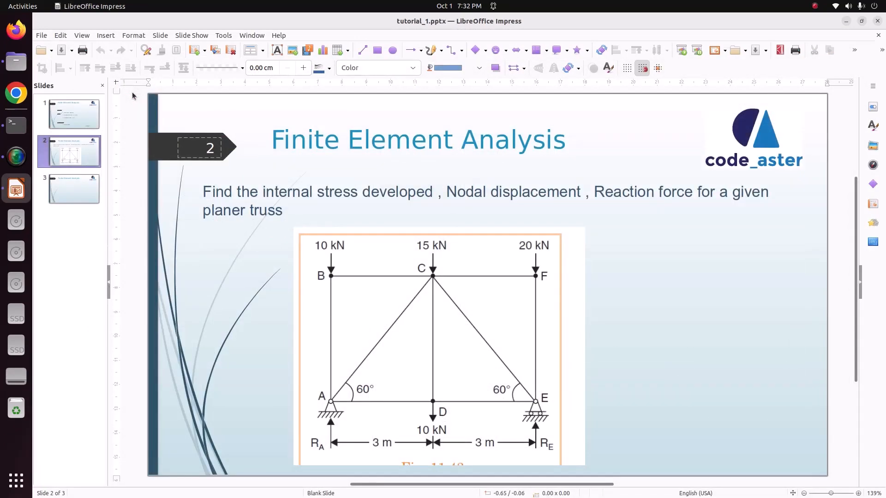
Relaunch salome_meca from the terminal with ./salome_meca-lgpl-2022.1.0-1-20221225-scibian-9 --soft and activate the ParaVIS module.
click(16, 125)
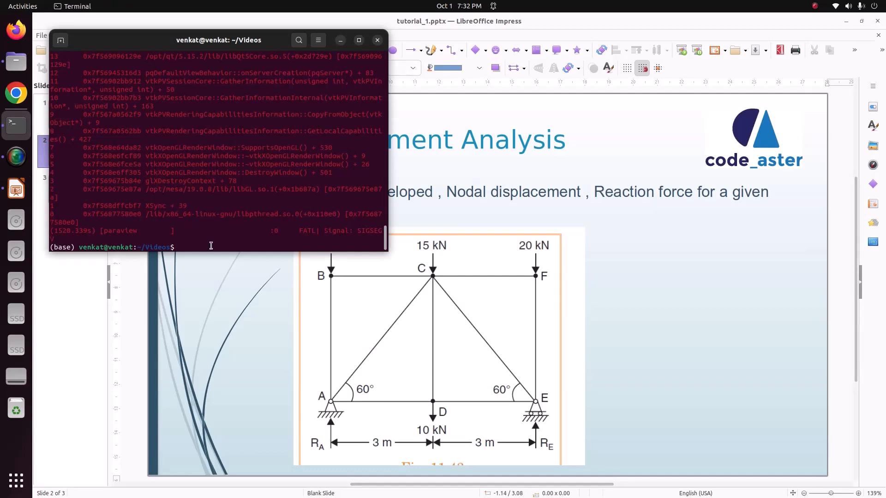
key(Up)
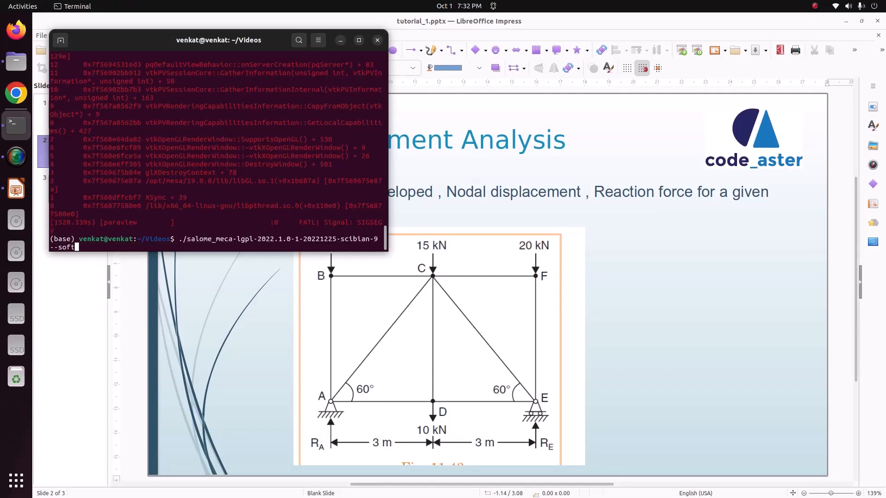
key(Return)
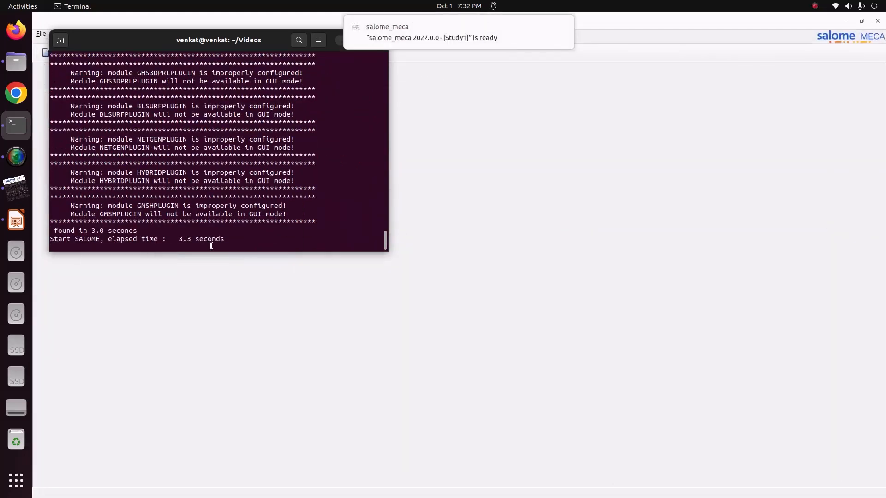
click(157, 52)
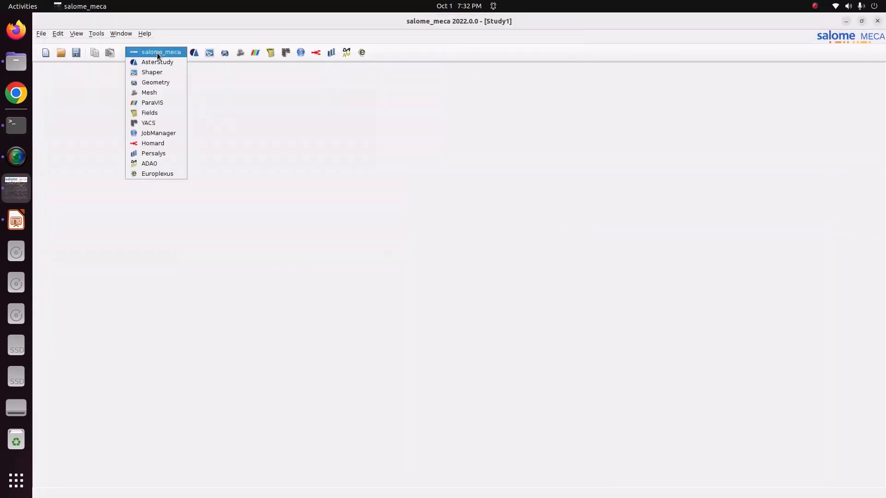
click(163, 94)
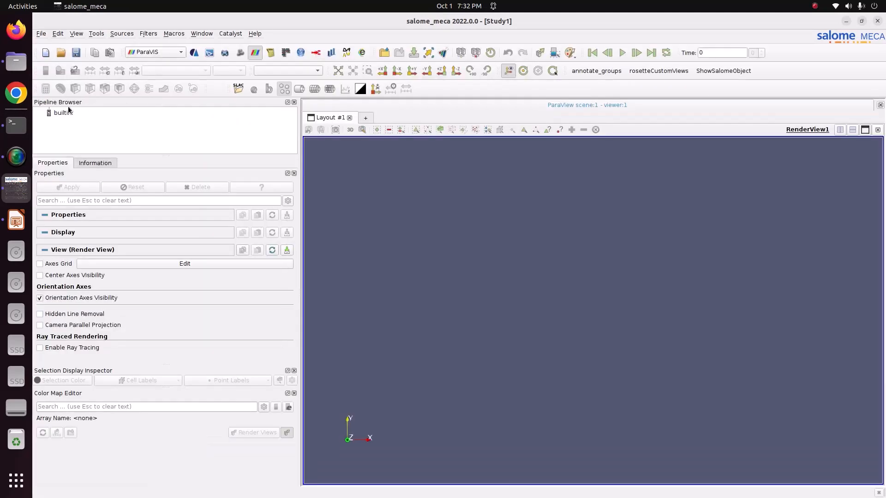
Open result.rmed from the Pictures/CODE_ASTER/truss/4_truss folder in the ParaVIS pipeline.
right_click(59, 112)
click(75, 117)
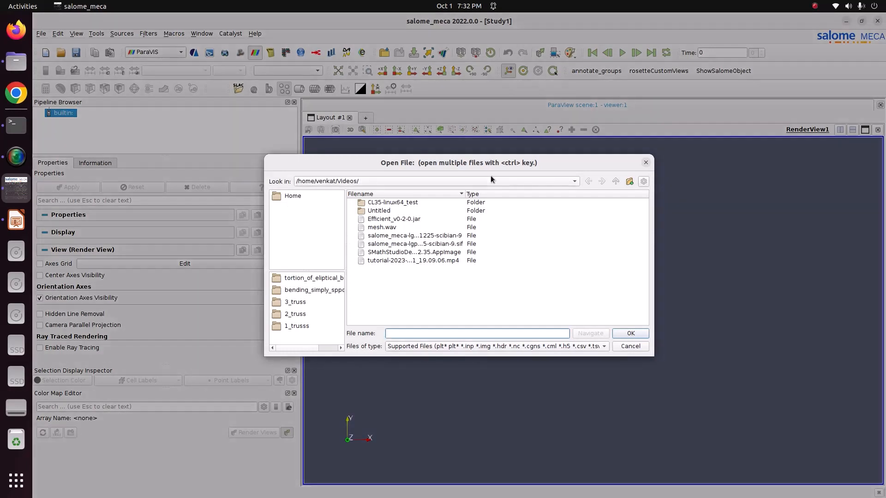
click(463, 181)
click(419, 173)
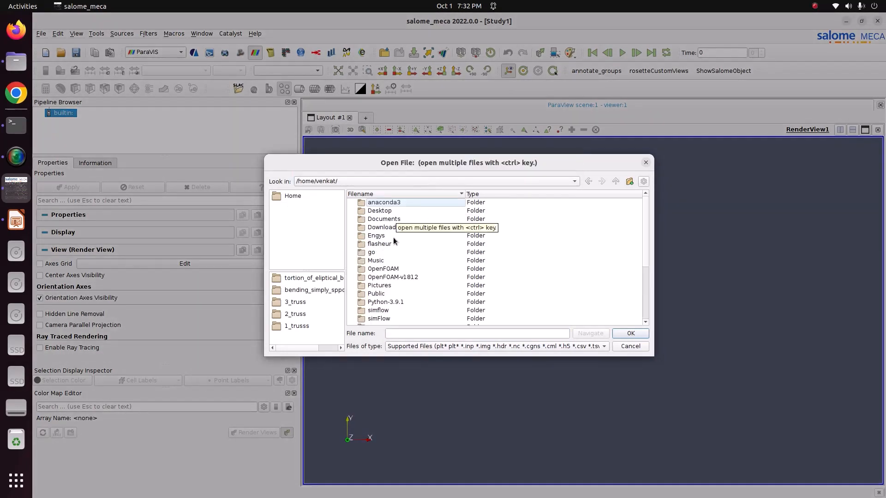
double_click(384, 286)
double_click(377, 203)
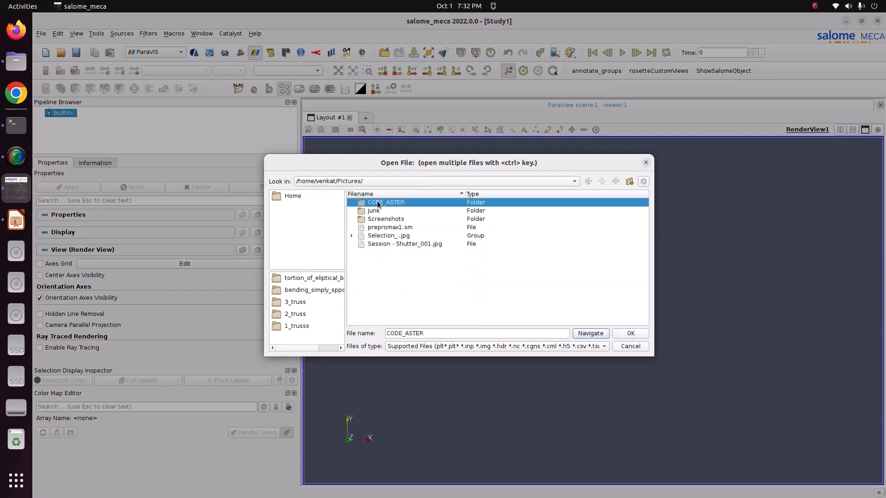
double_click(383, 244)
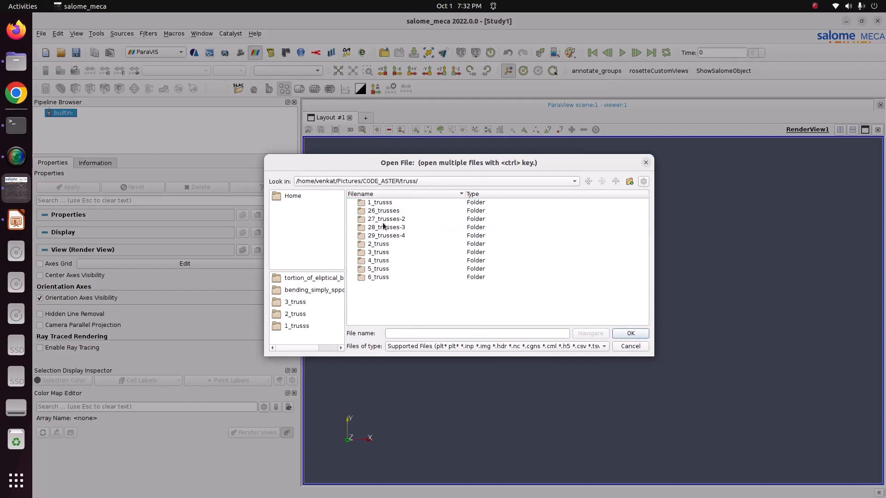
double_click(380, 261)
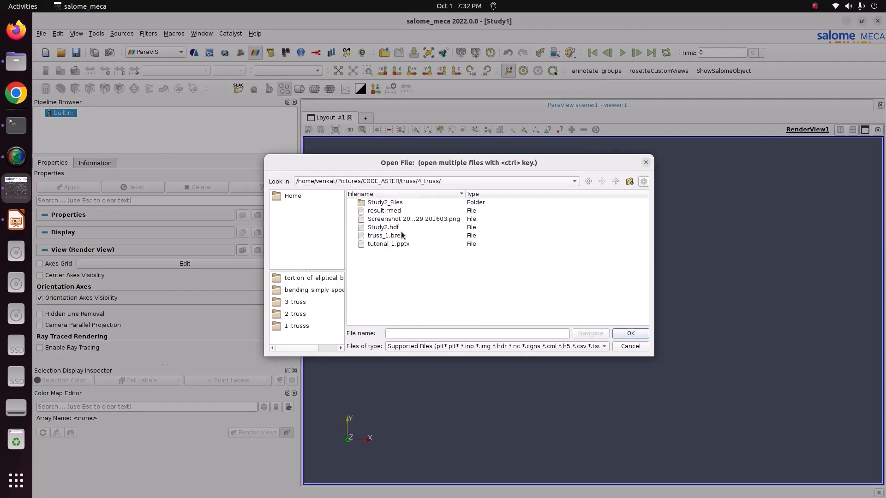
click(389, 212)
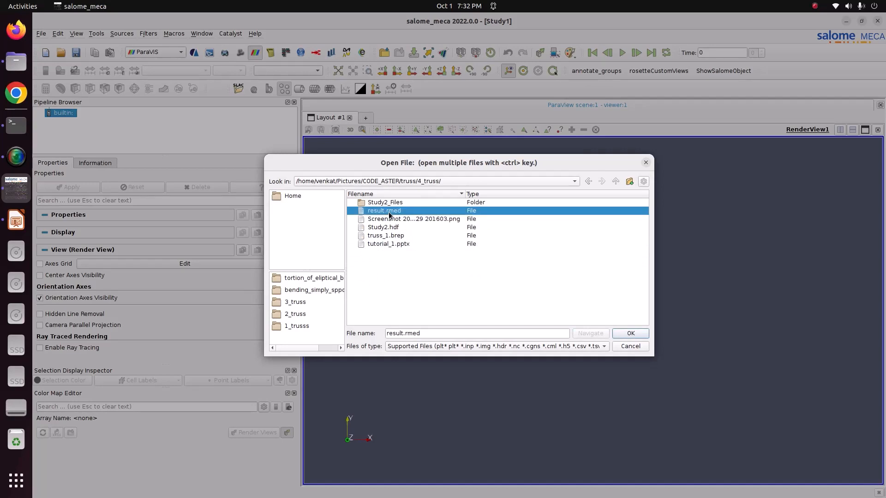
click(616, 337)
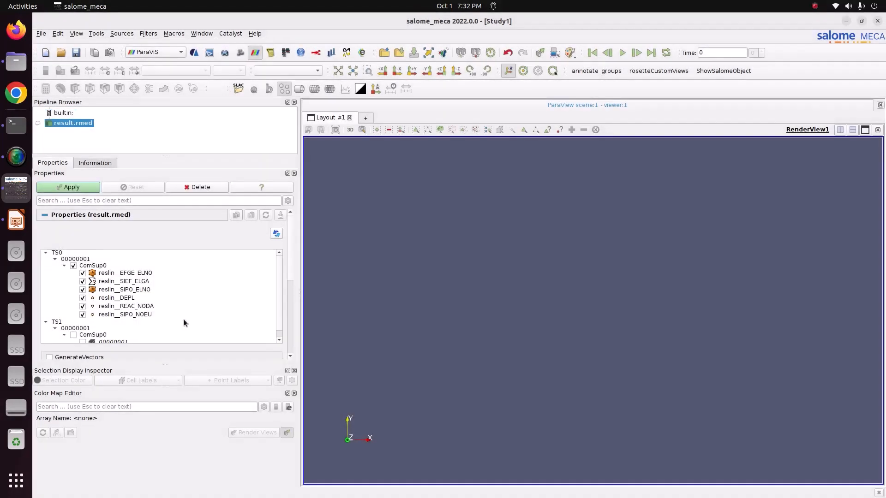
Load result.rmed with its preselected fields and color the truss by reslin__DEPL magnitude.
click(80, 185)
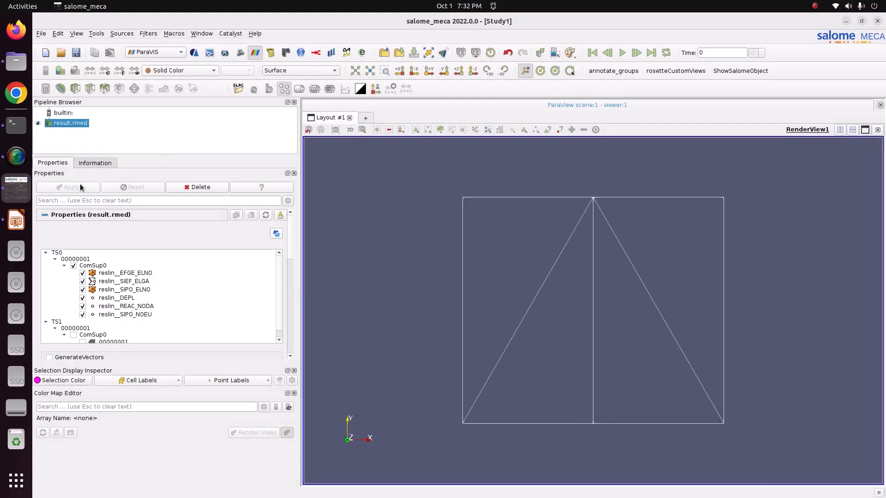
click(167, 70)
click(205, 91)
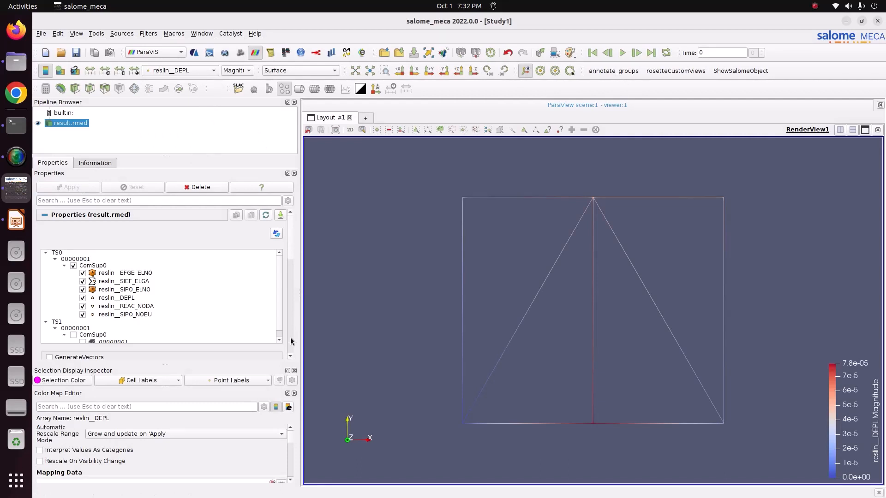
Move the reslin__DEPL color legend to the upper left of the truss and apply the Blue to Red Rainbow preset from the Rainbow group.
drag(853, 417, 357, 214)
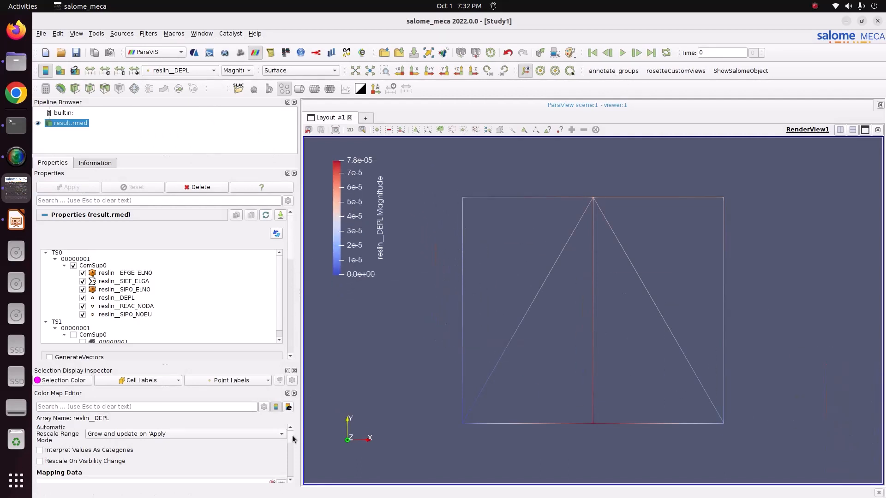
click(282, 454)
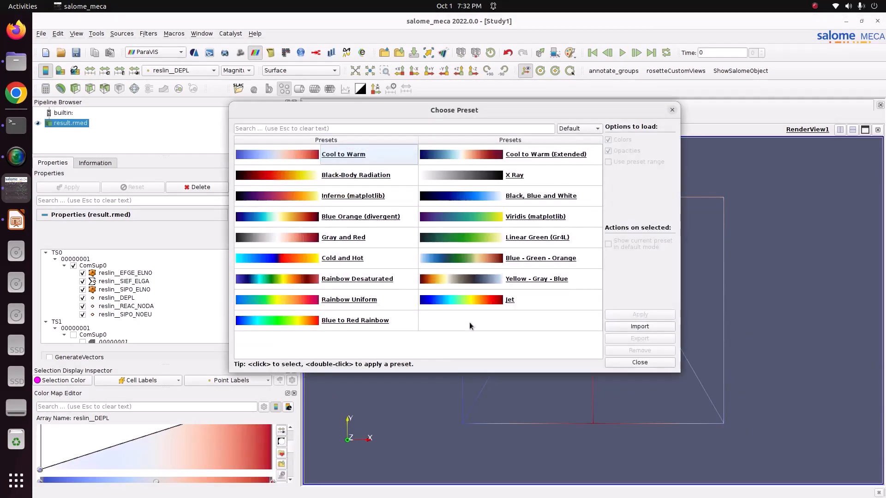
click(581, 129)
click(581, 160)
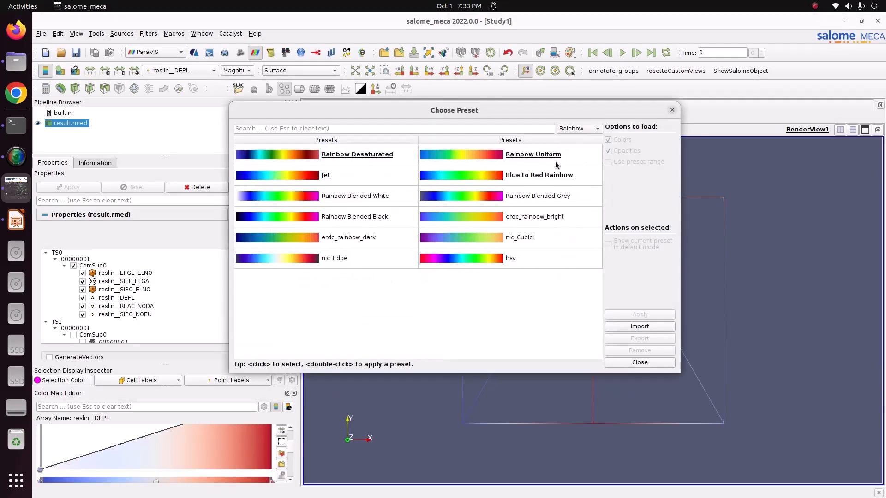
click(547, 176)
click(646, 316)
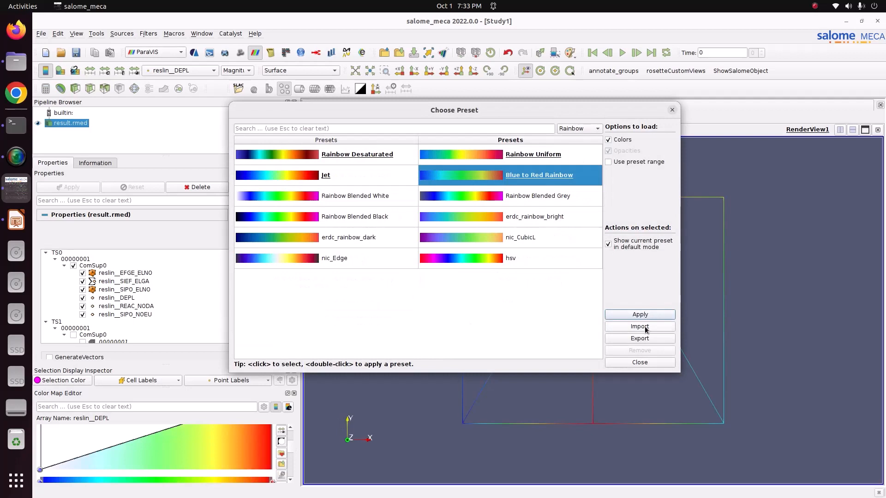
click(640, 363)
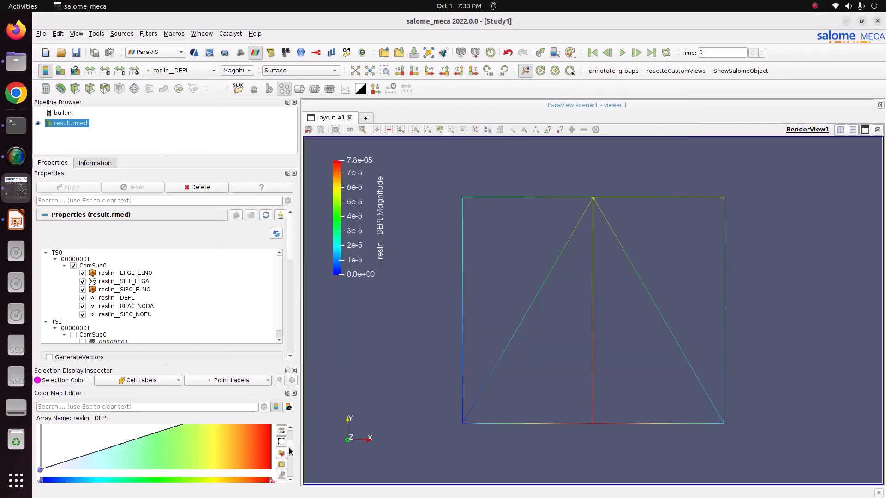
Set the number of table values for the reslin__DEPL color discretization to 12.
drag(290, 451, 292, 477)
double_click(221, 462)
text(1)
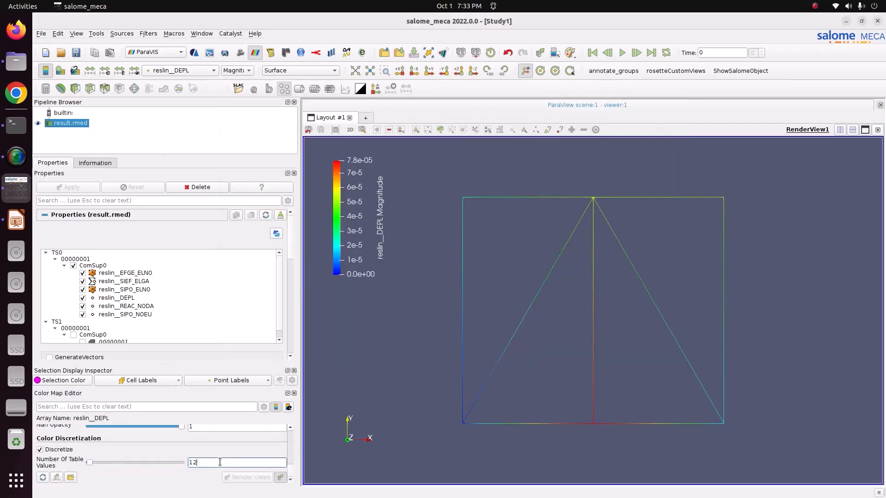
text(2)
key(Return)
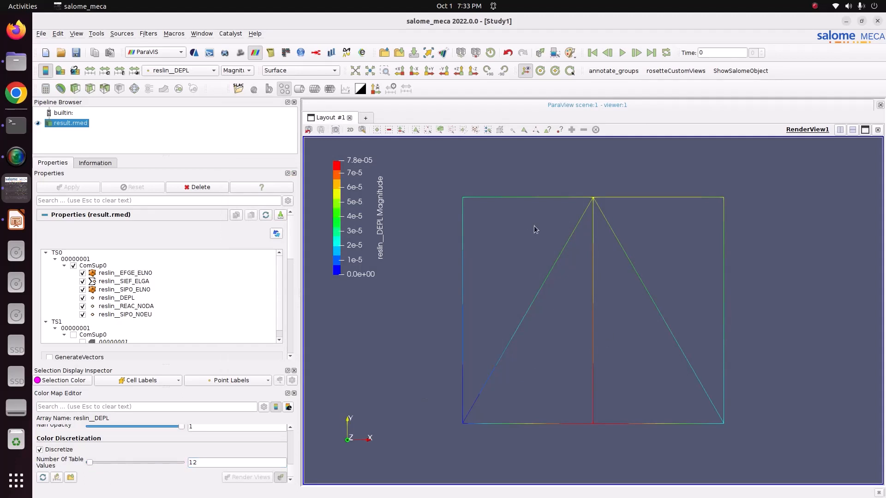
Examine the truss displacement components by coloring reslin__DEPL by DY, DX and DZ in turn.
drag(533, 226, 576, 222)
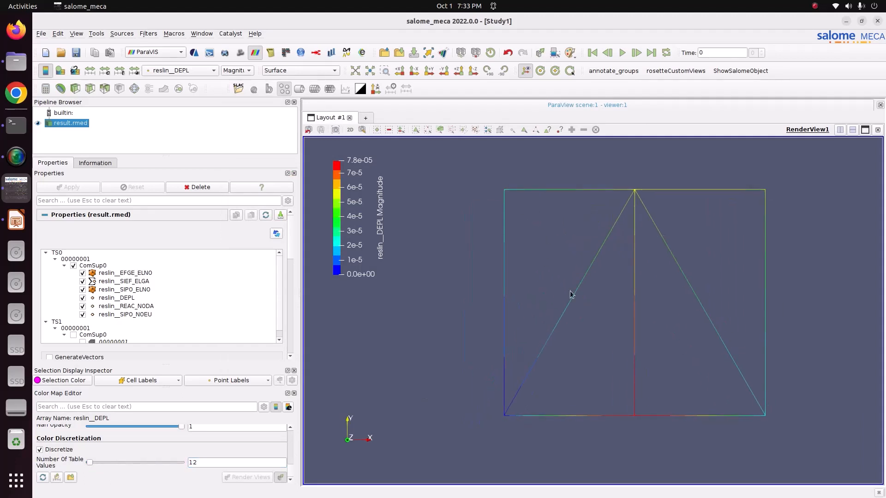
click(240, 70)
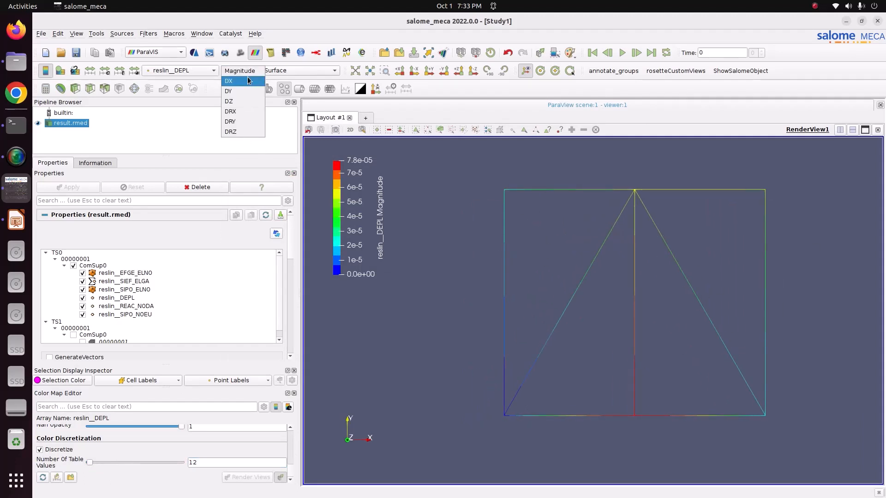
click(162, 125)
drag(663, 260, 639, 261)
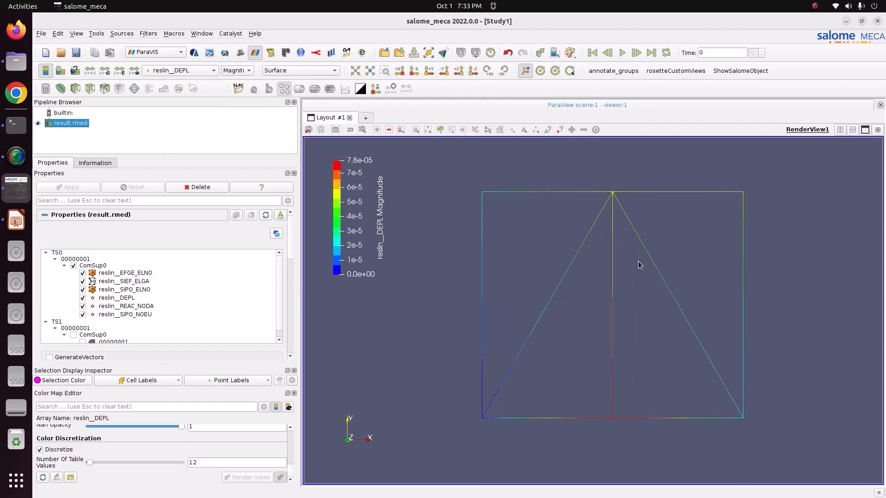
click(238, 70)
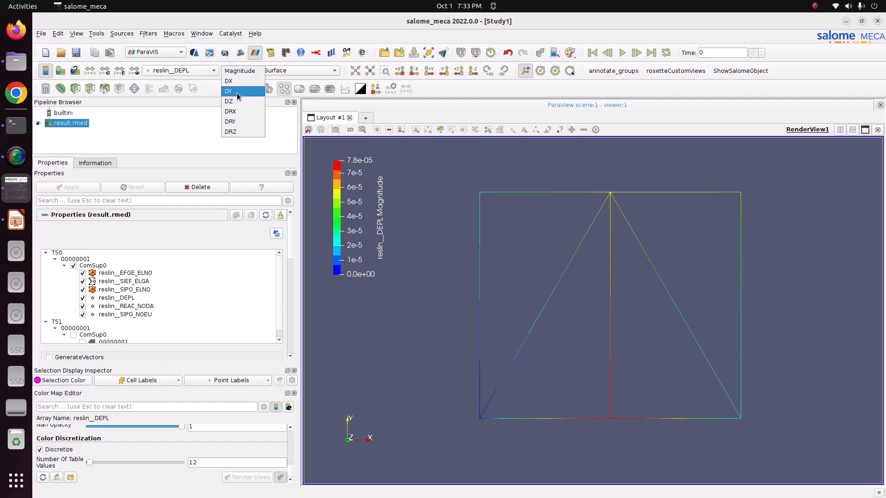
click(238, 91)
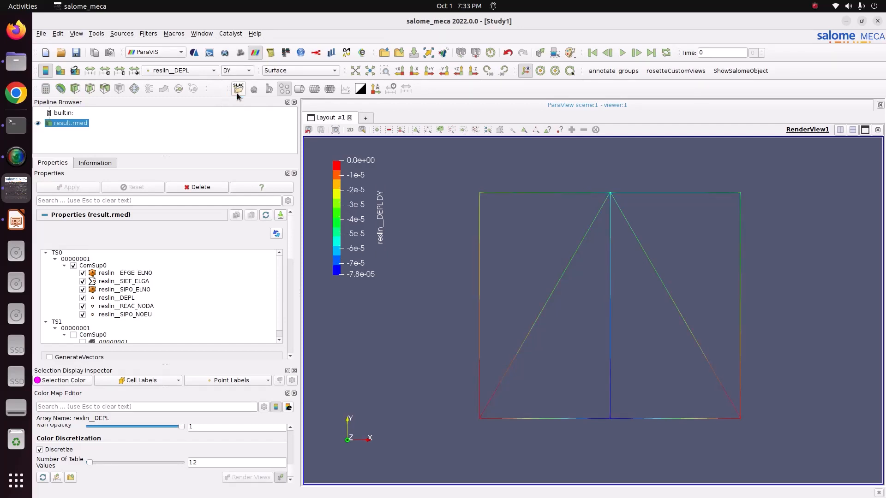
click(236, 70)
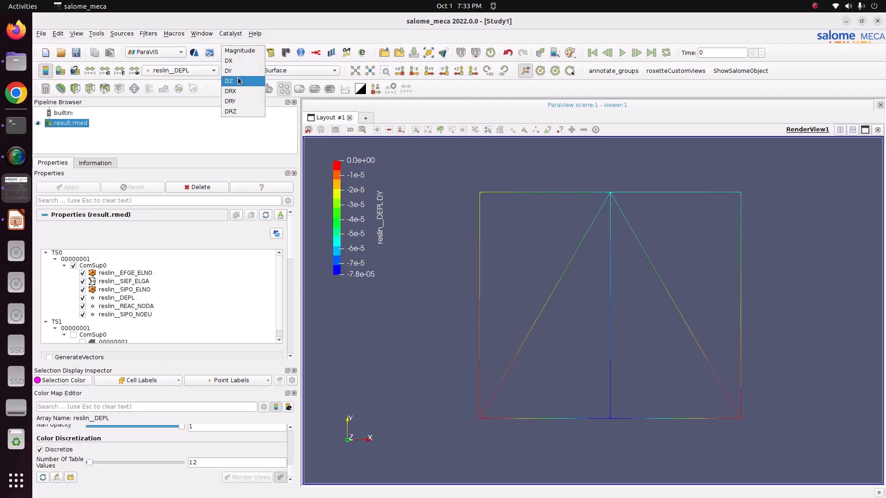
click(235, 63)
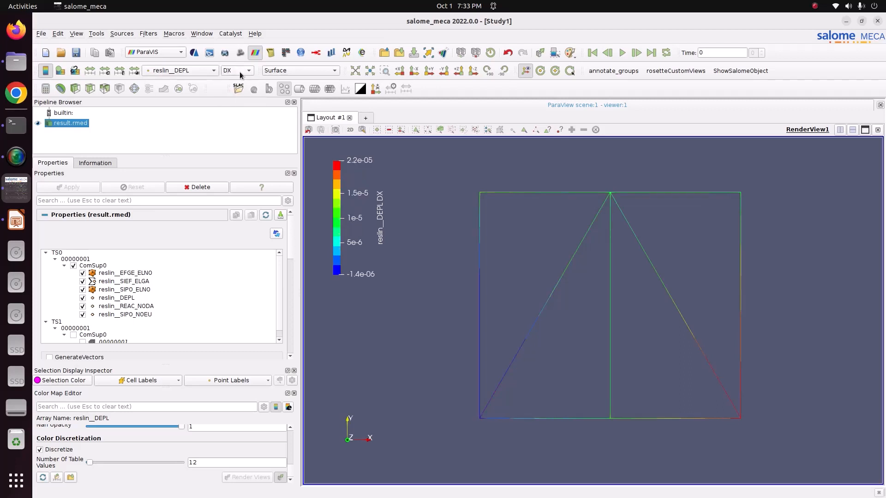
click(239, 71)
click(237, 90)
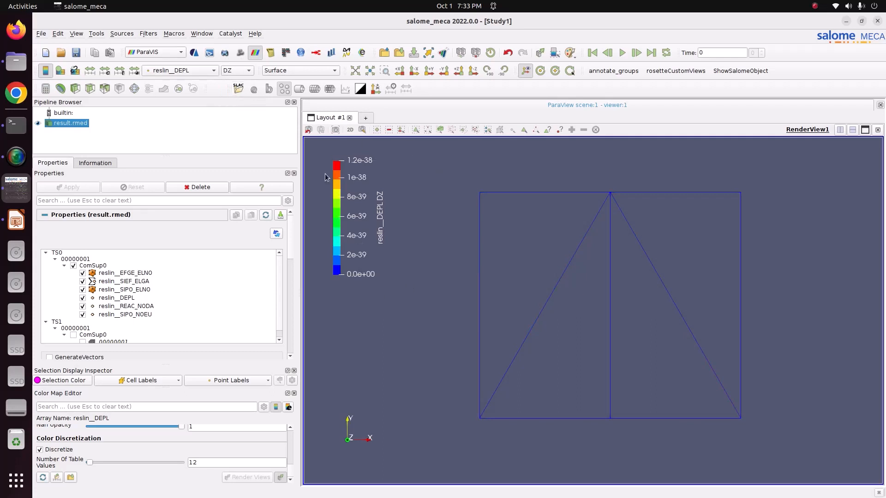
Color the truss by reslin__REAC_NODA magnitude and examine the nodal reactions and their available components.
click(193, 72)
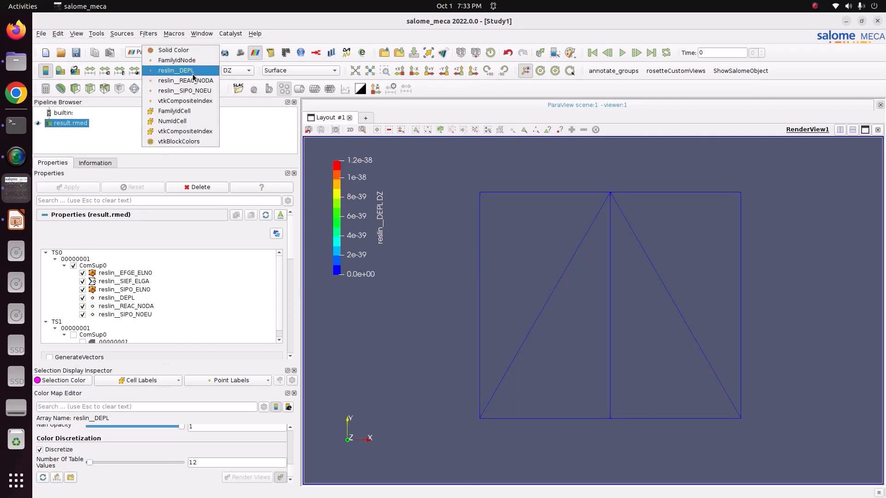
click(201, 81)
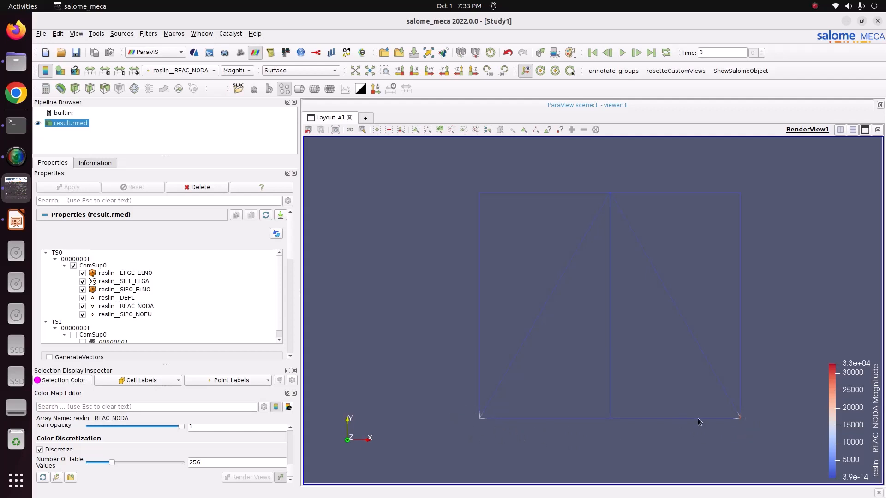
click(238, 70)
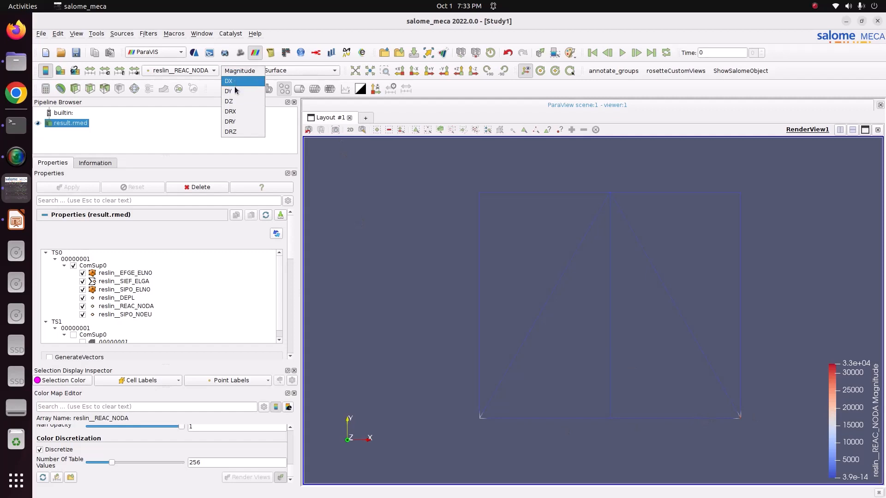
click(213, 72)
Color the truss by reslin__SIPO_NOEU magnitude and review its available stress components.
click(212, 71)
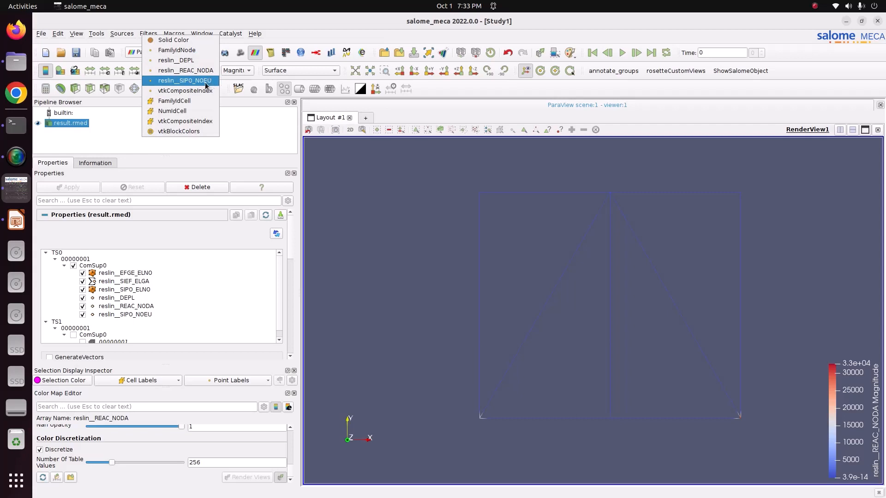
click(206, 83)
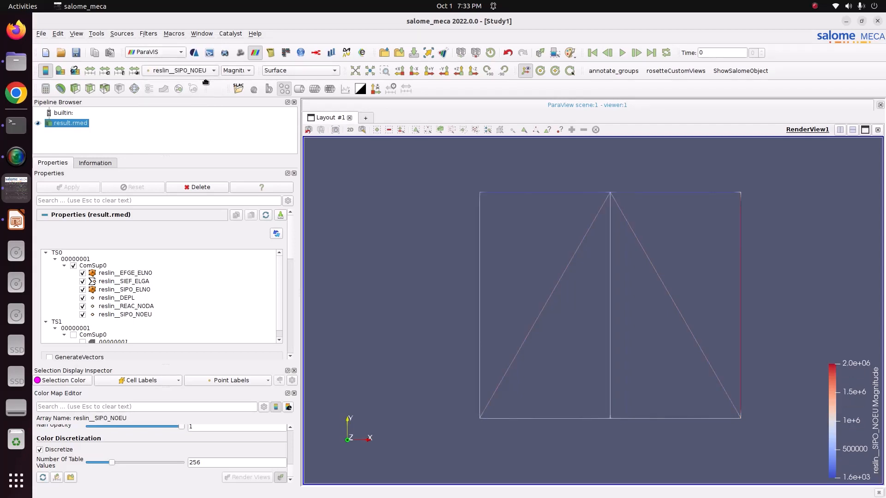
click(233, 72)
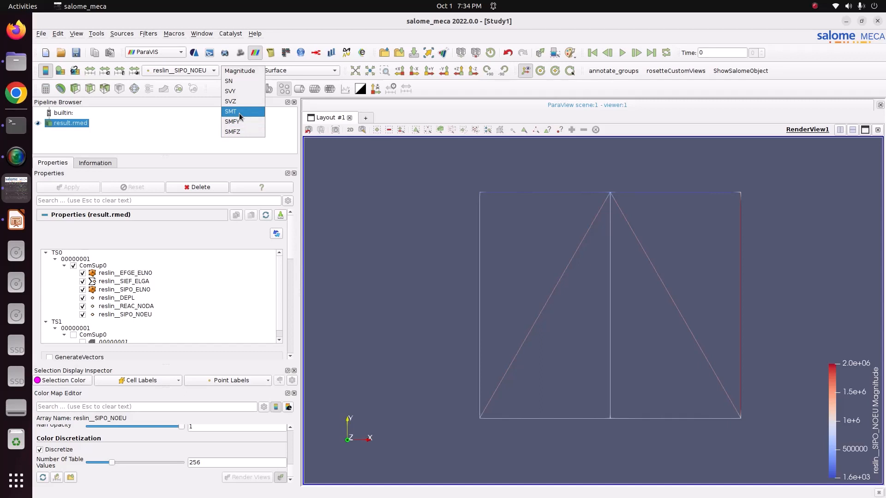
click(378, 203)
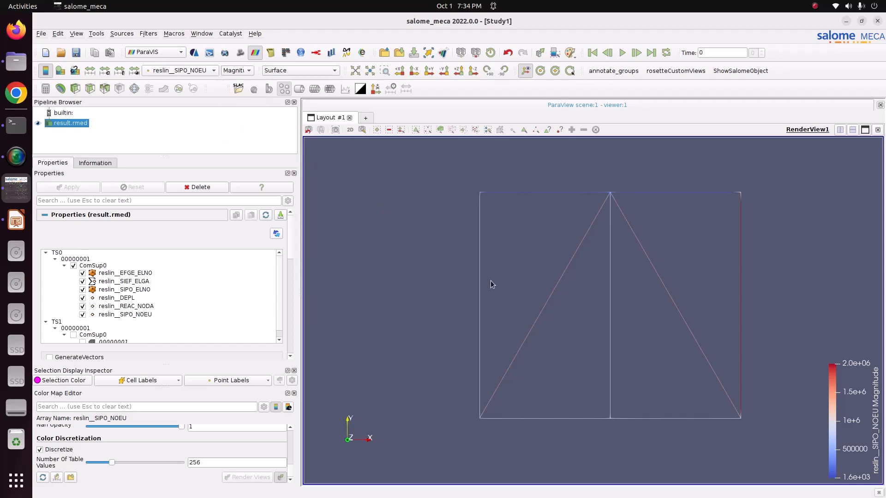
Examine the reslin__SIPO_NOEU stress components by coloring the truss by SN, SVY, SVZ, SMT, SMFY and SMFZ in turn.
click(236, 70)
click(240, 84)
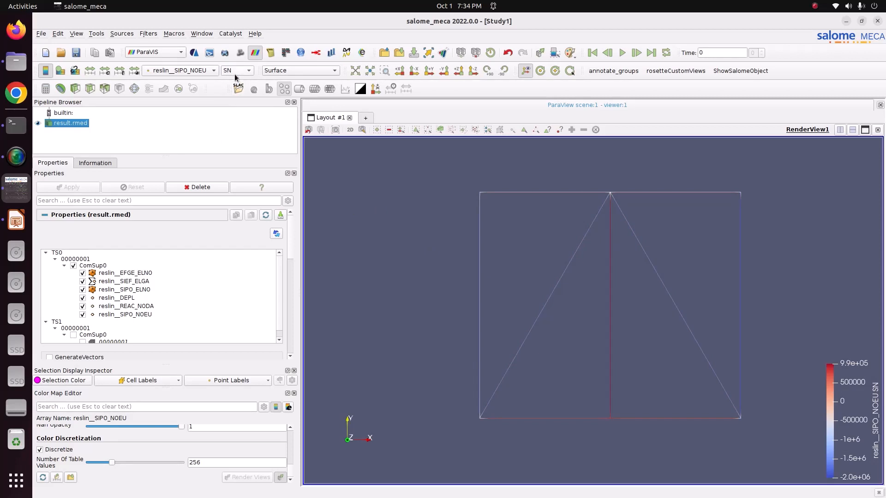
click(236, 70)
click(240, 81)
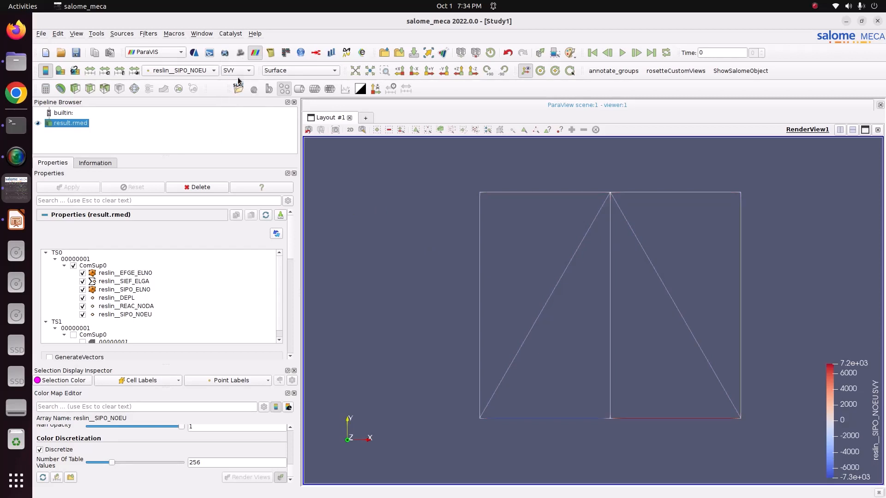
click(236, 70)
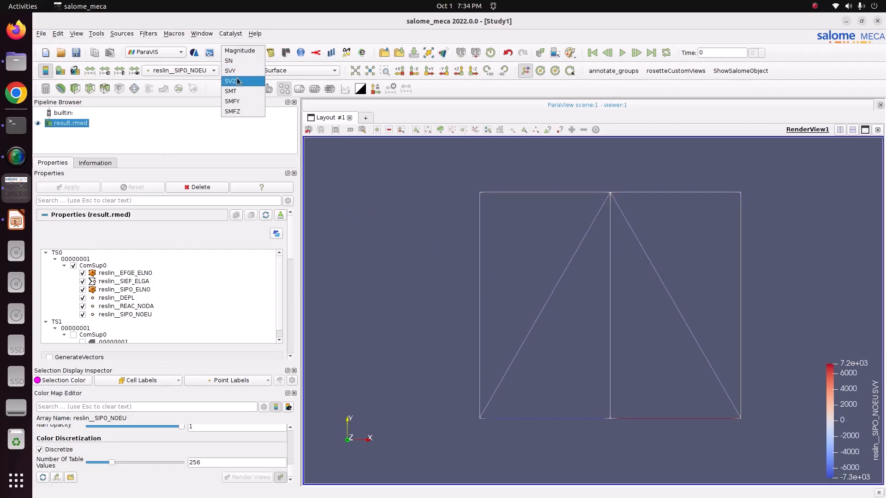
click(238, 82)
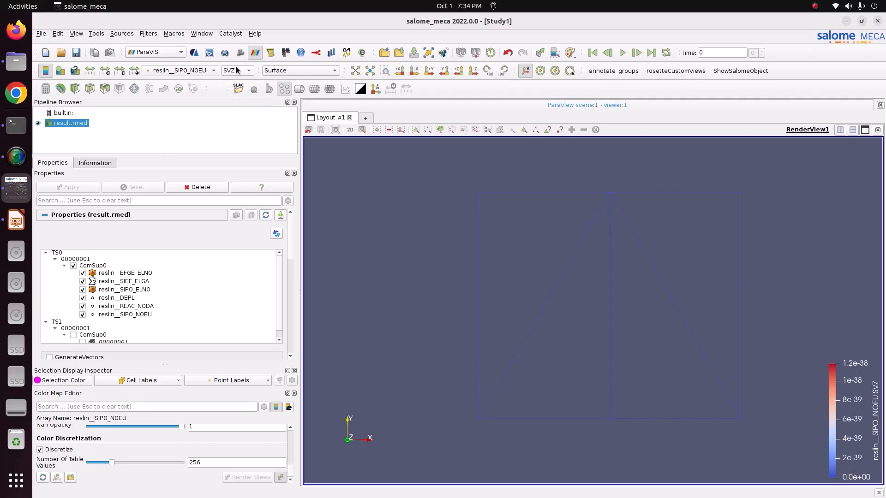
click(238, 70)
click(239, 82)
click(238, 72)
click(239, 82)
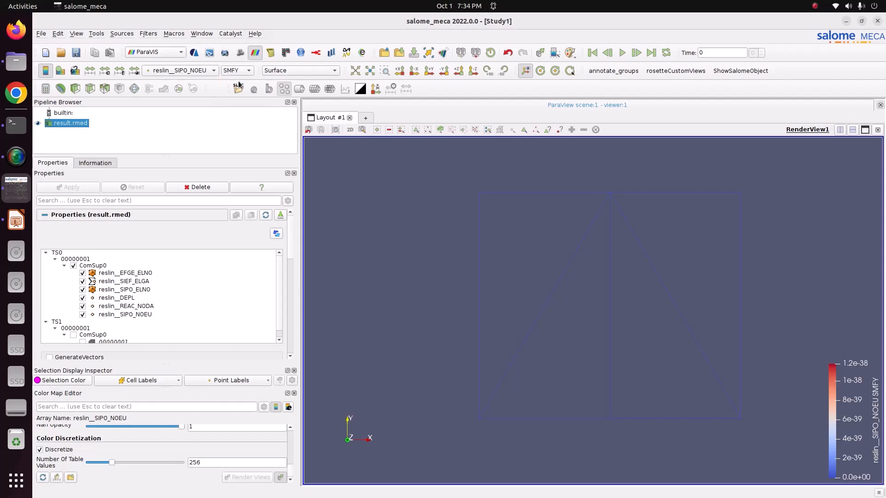
click(239, 72)
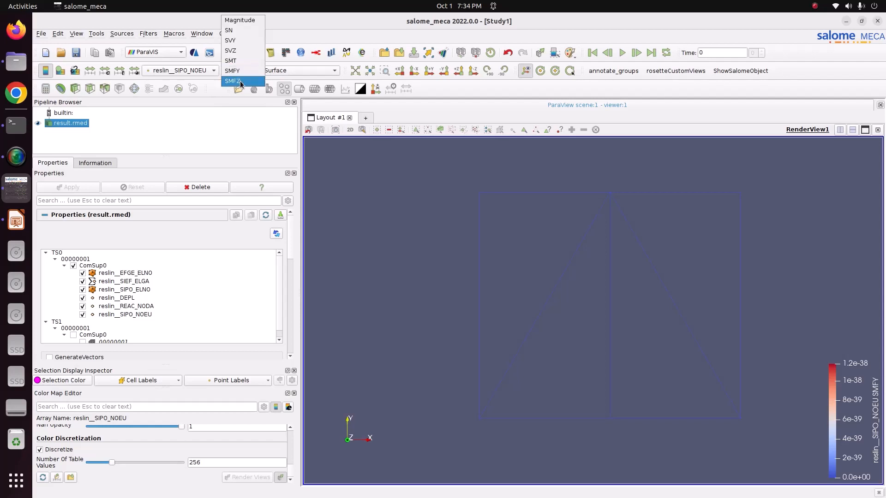
click(240, 81)
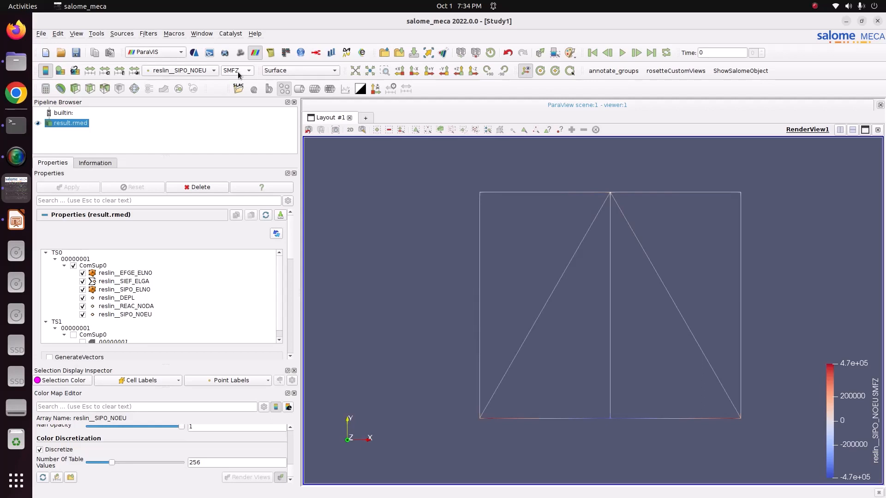
Color the truss by the SN component of reslin__SIPO_NOEU and move its color legend to the upper left of the truss.
click(237, 71)
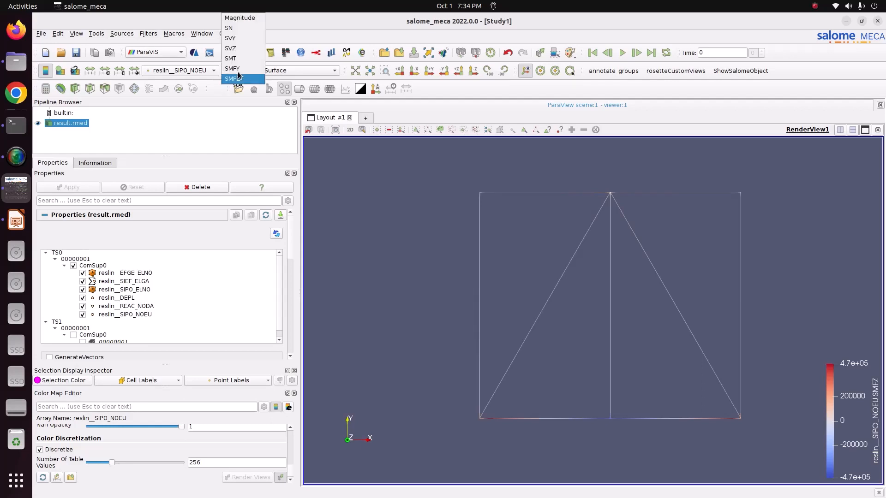
click(238, 29)
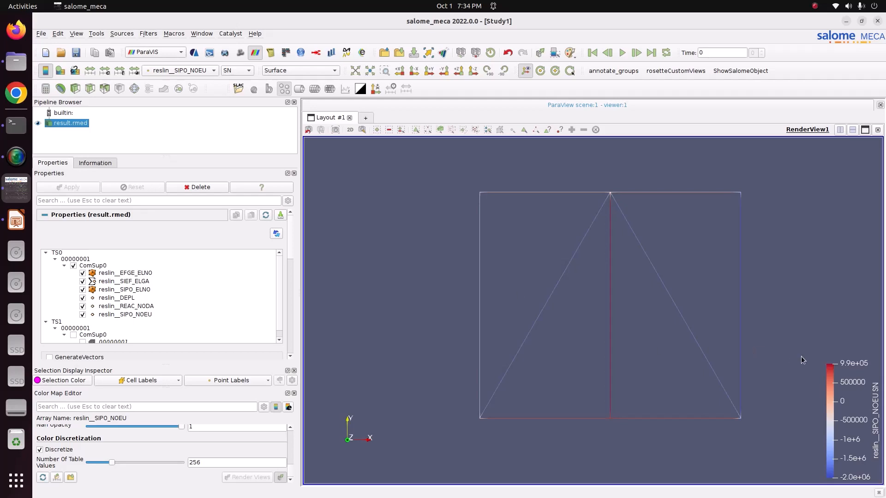
drag(842, 387, 315, 186)
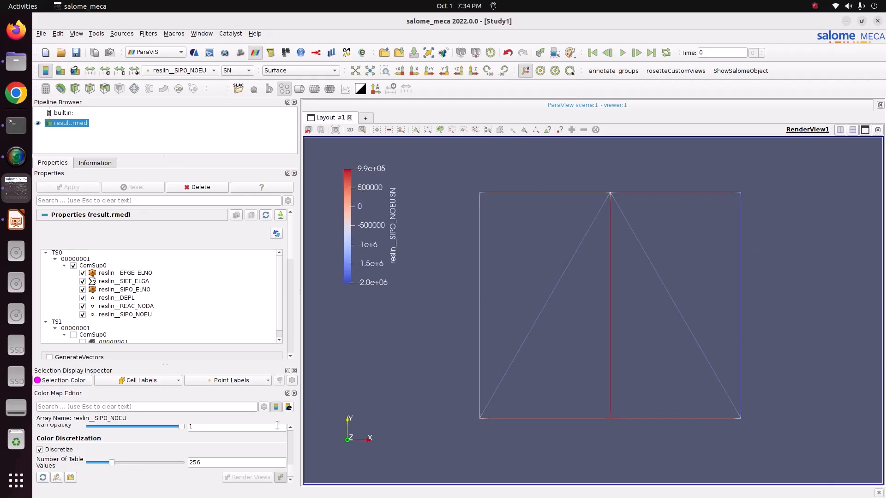
Apply the Blue to Red Rainbow preset from the Rainbow group to the reslin__SIPO_NOEU color map.
scroll(288, 464, up, 10)
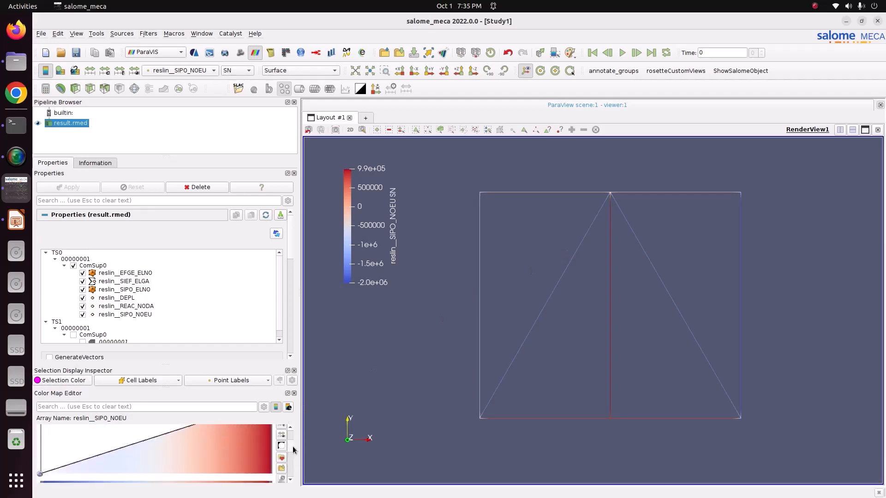
click(281, 462)
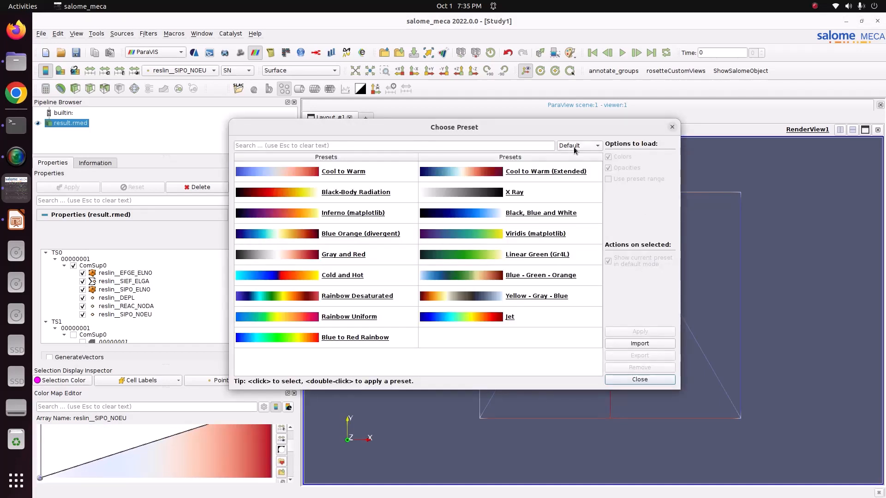
click(577, 146)
click(570, 169)
click(557, 184)
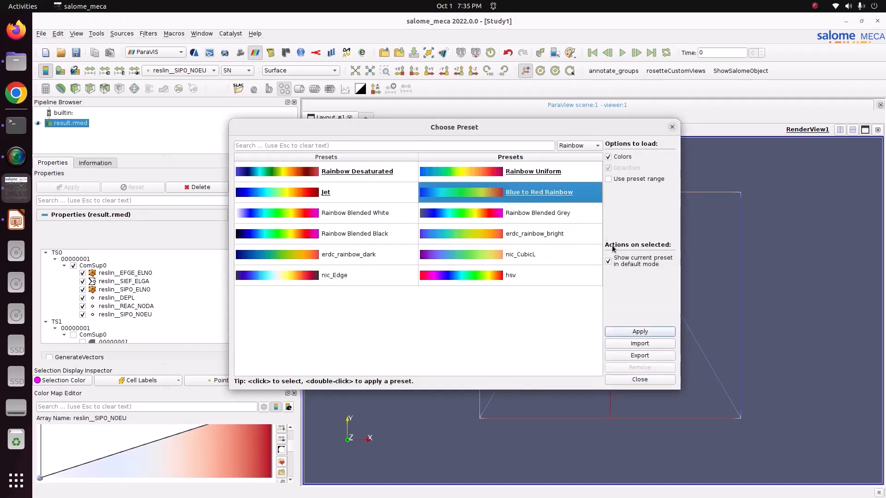
click(649, 332)
click(644, 380)
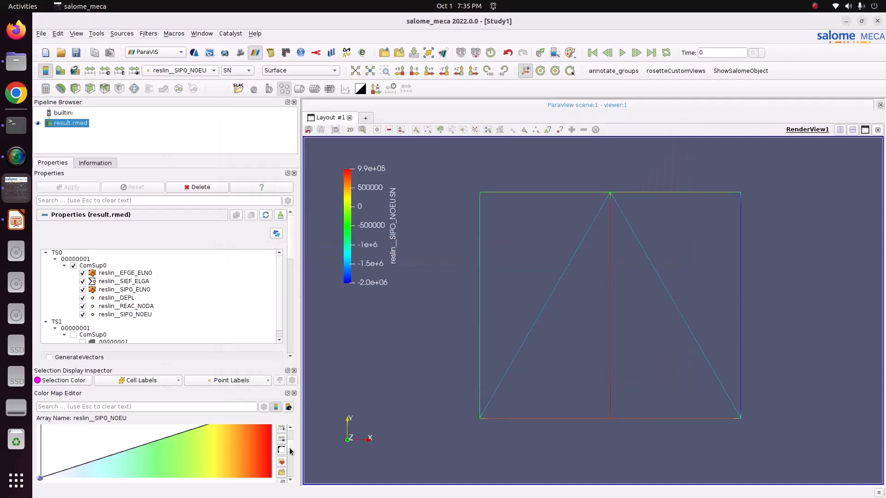
Set the number of table values to 12 for the reslin__SIPO_NOEU color map and shift its legend slightly farther left of the truss.
scroll(290, 448, down, 10)
double_click(221, 467)
text(12)
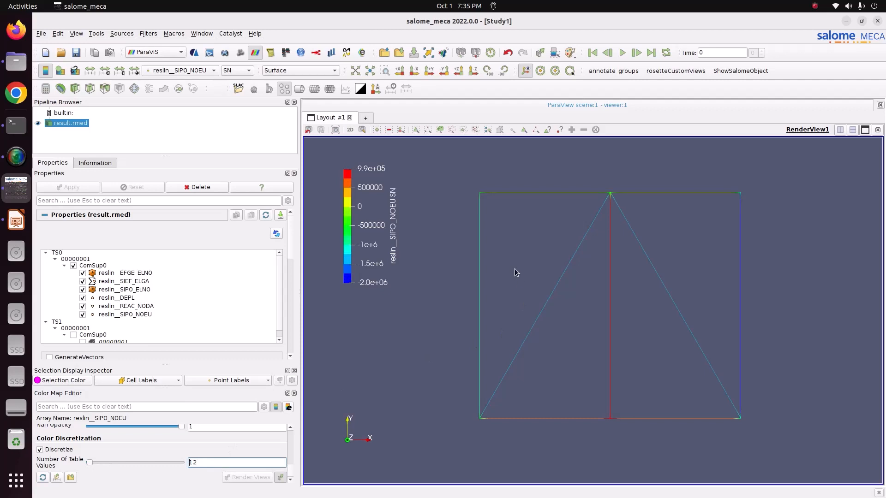
drag(413, 227, 397, 223)
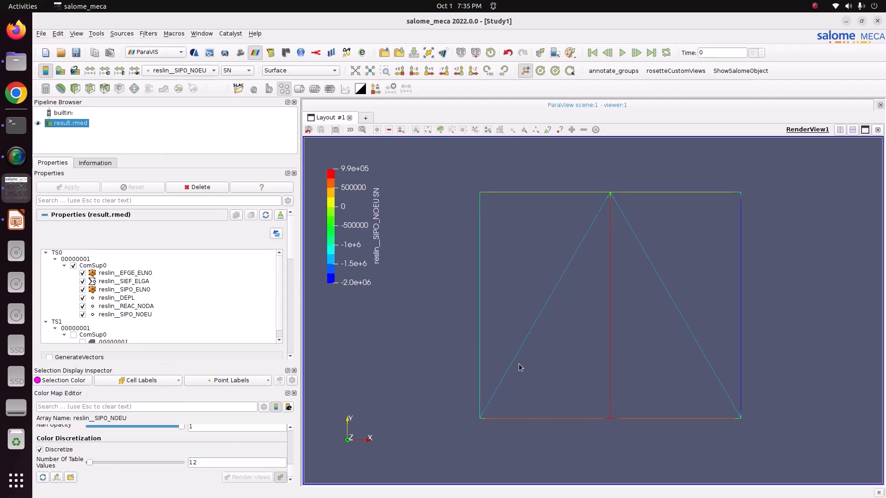
Color the truss by reslin__REAC_NODA magnitude and enable reslin__REAC_NODA point labels for selected points.
click(196, 71)
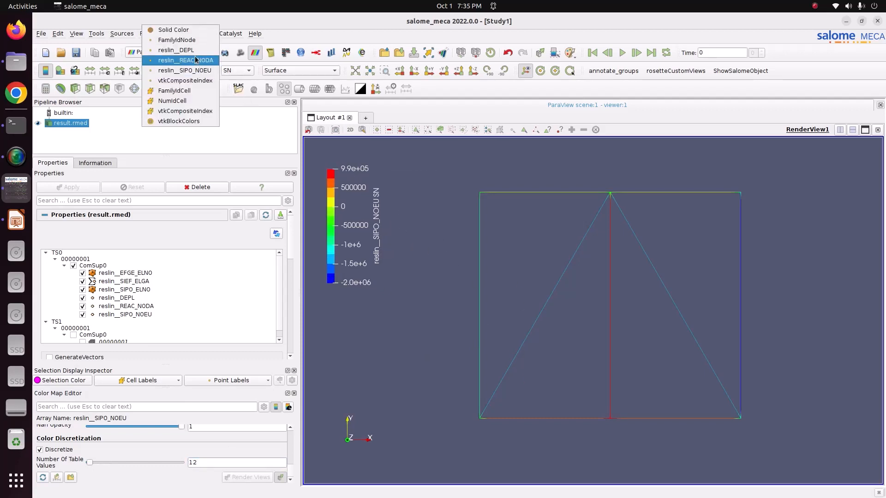
click(196, 60)
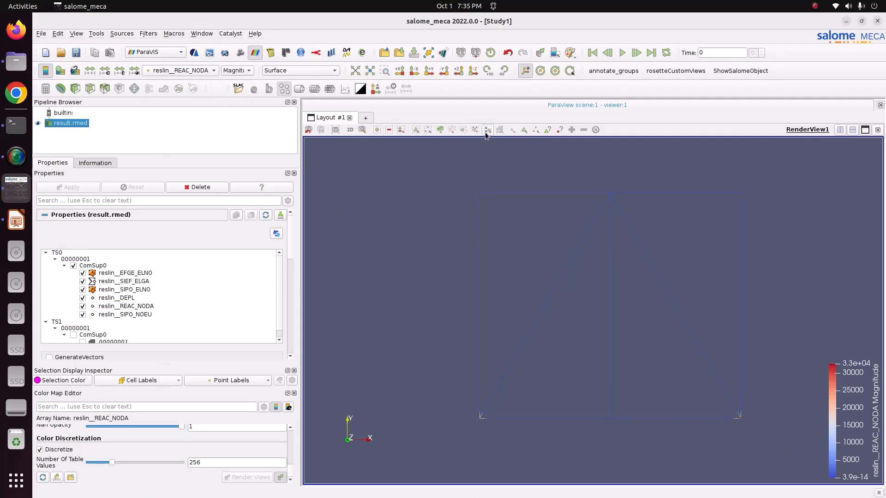
click(75, 37)
mouse_move(92, 53)
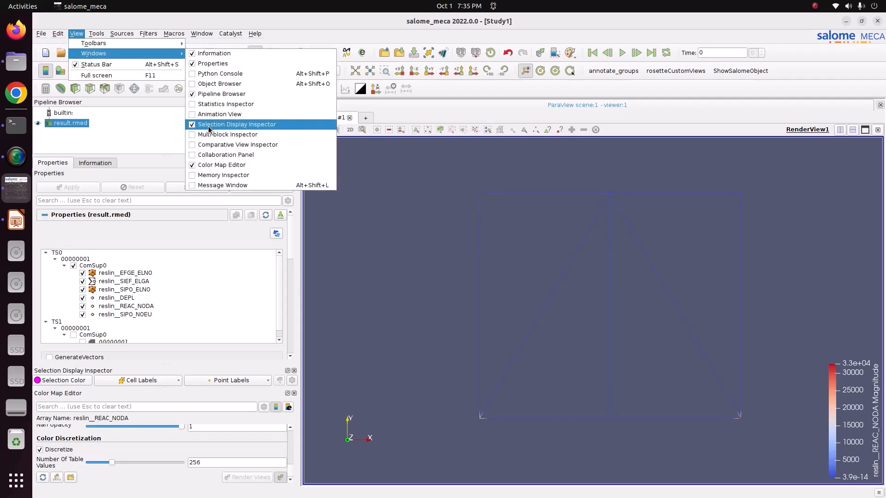
click(406, 259)
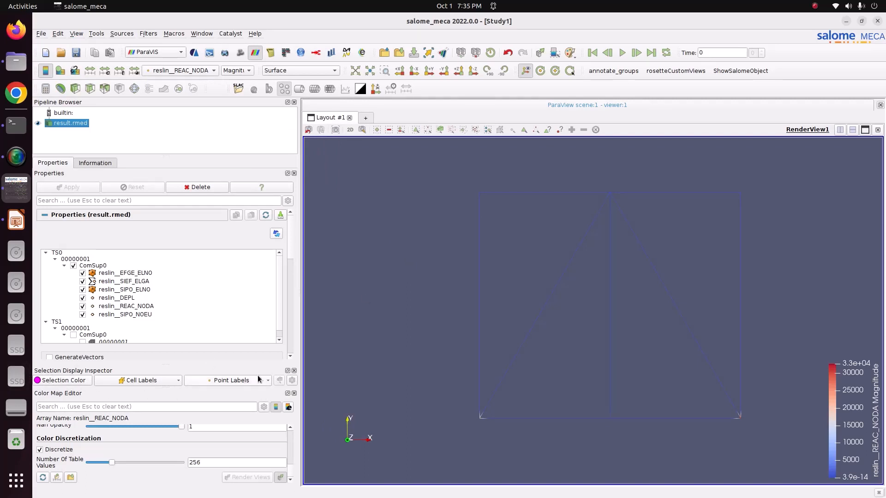
click(224, 382)
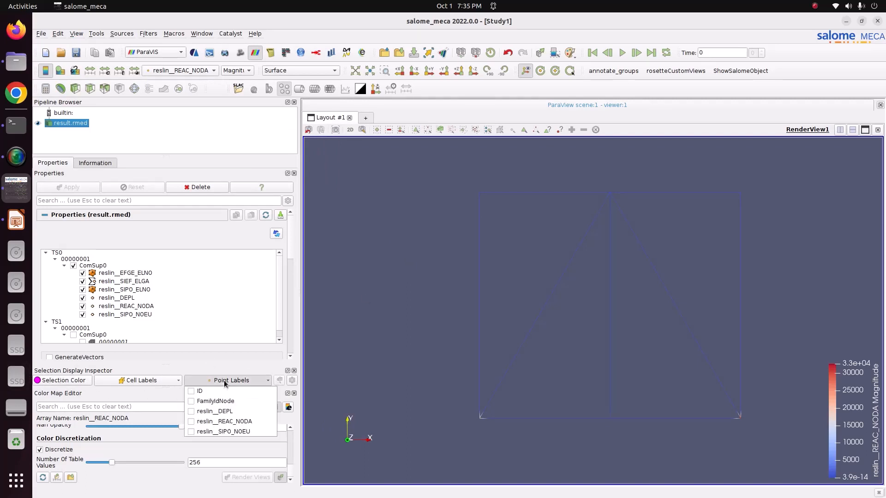
click(234, 421)
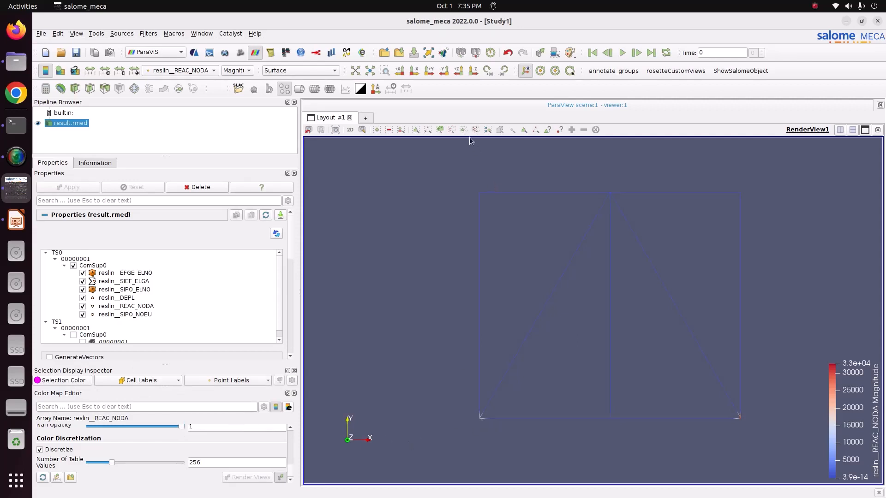
click(451, 130)
drag(484, 422, 489, 424)
scroll(486, 422, up, 4)
scroll(486, 422, down, 3)
click(596, 130)
click(205, 382)
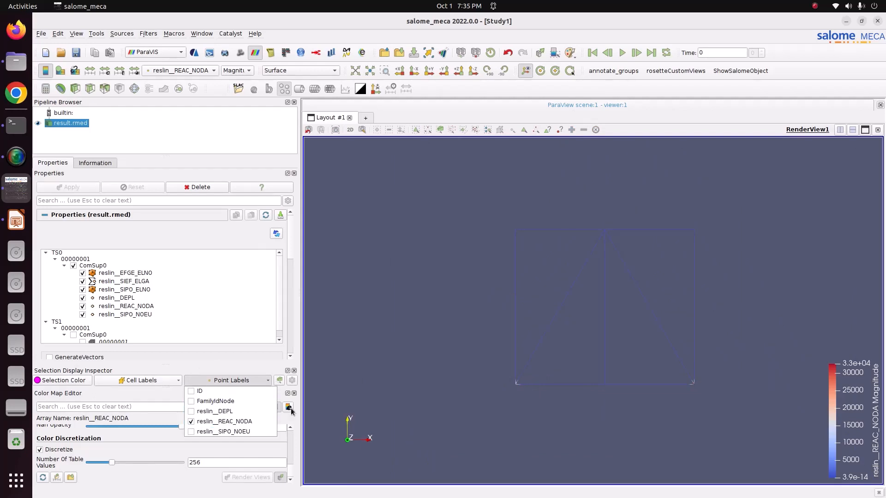
click(425, 242)
Select the node at the truss's lower-left support to show its reslin__REAC_NODA label.
click(452, 129)
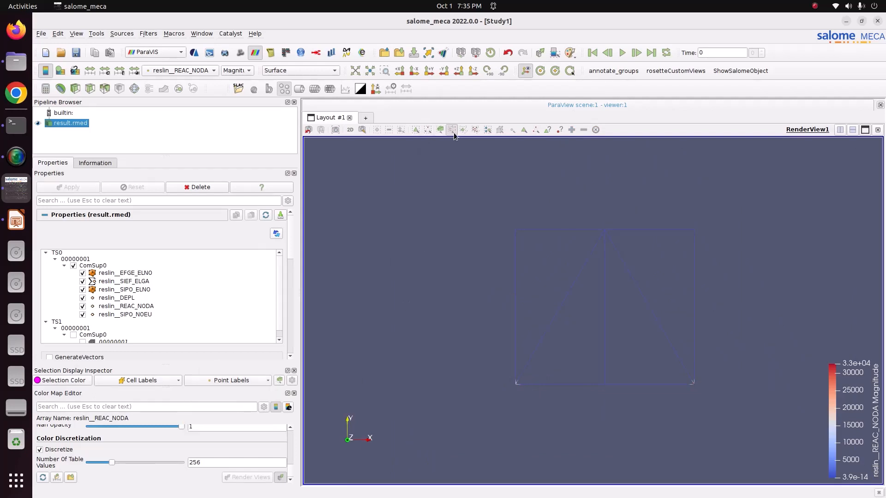
scroll(494, 407, up, 3)
scroll(458, 428, down, 2)
scroll(466, 415, up, 3)
middle_drag(444, 363, 607, 297)
scroll(569, 350, up, 4)
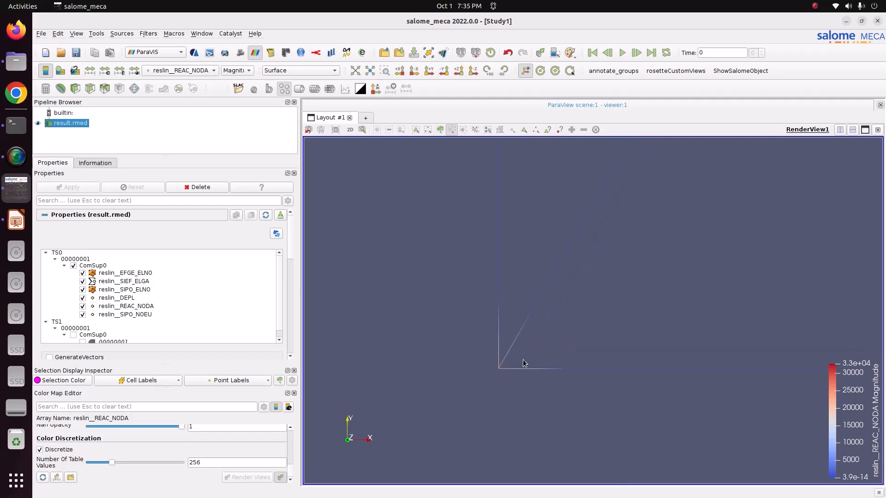
click(451, 129)
drag(477, 365, 509, 382)
middle_drag(531, 381, 420, 448)
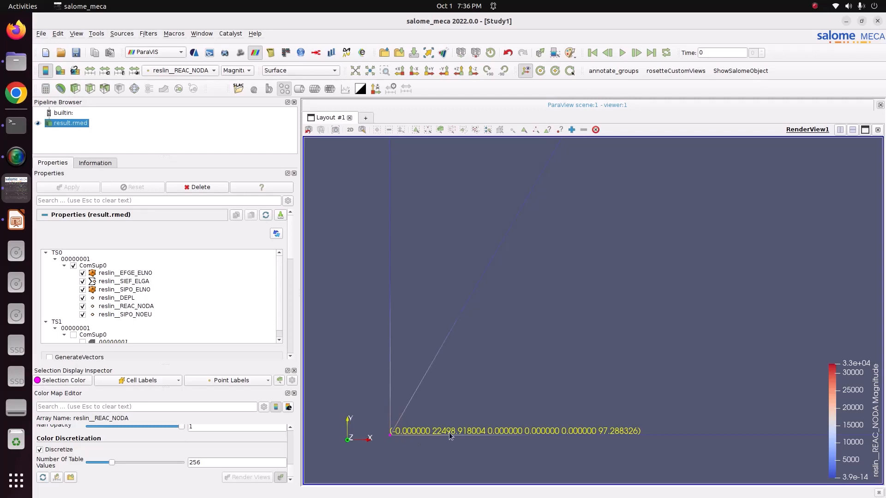
Examine the reaction components labelled at the lower-left support and clear the point selection.
scroll(450, 429, down, 4)
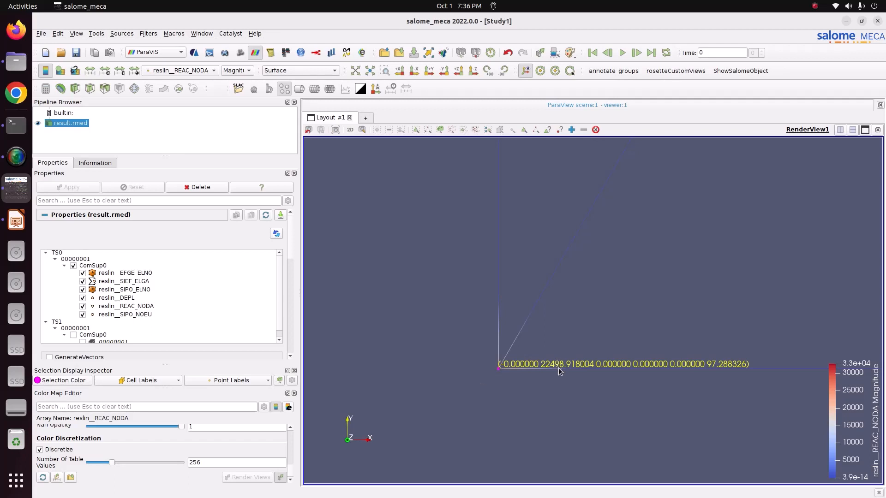
scroll(507, 388, down, 4)
scroll(508, 388, up, 10)
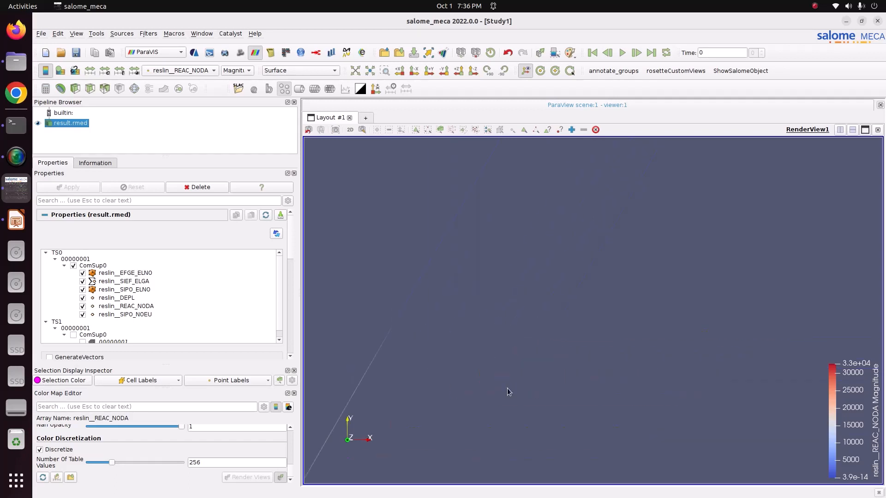
scroll(508, 388, down, 5)
scroll(655, 403, up, 3)
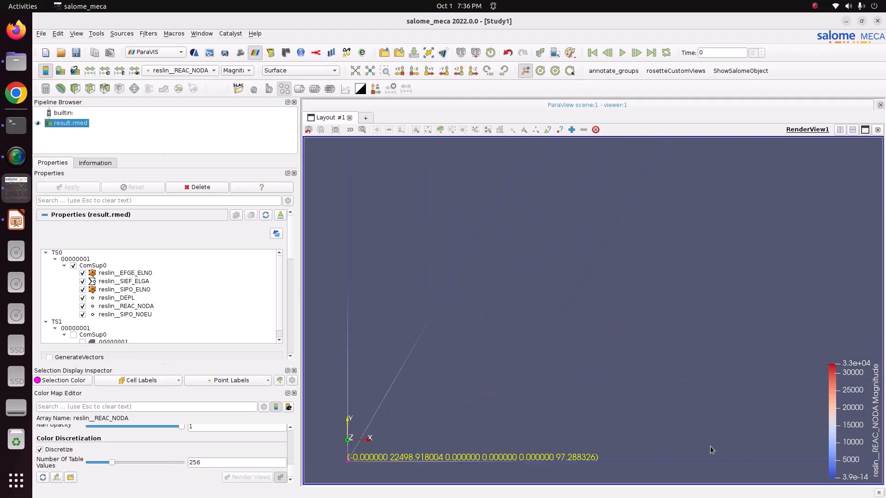
scroll(455, 391, down, 2)
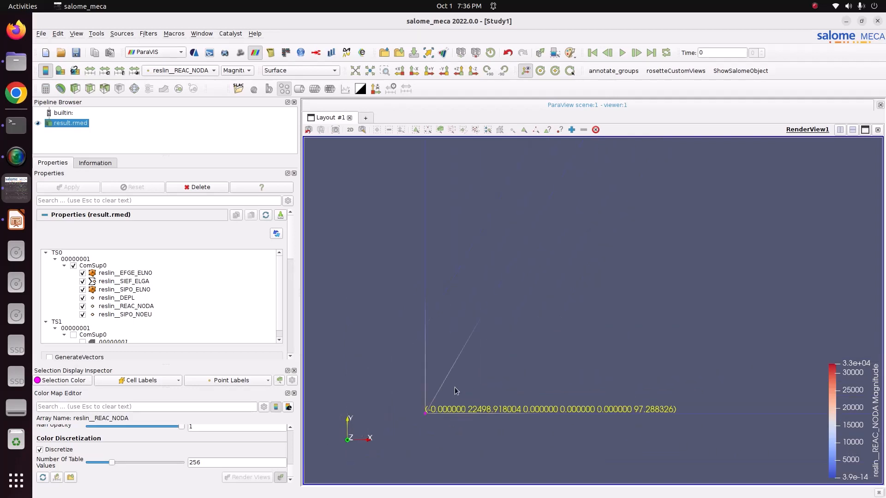
click(596, 130)
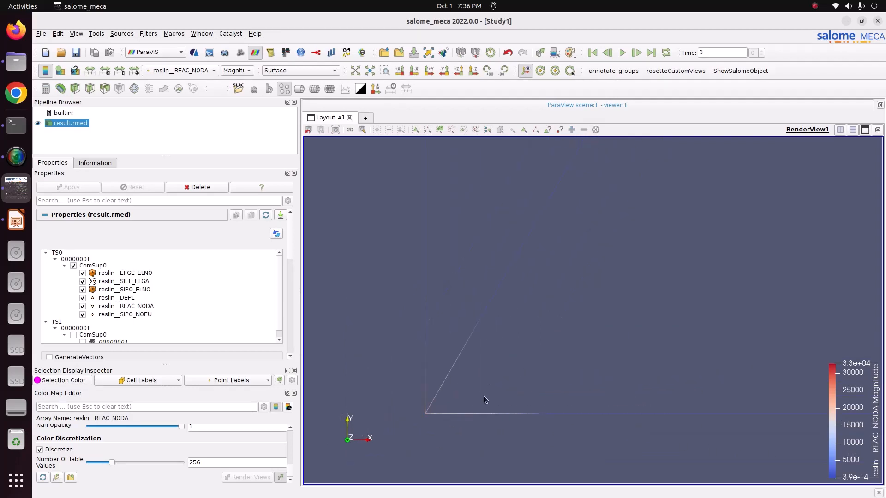
Color the truss by reslin__SIPO_NOEU and switch the point labels from reslin__REAC_NODA to reslin__SIPO_NOEU.
click(192, 73)
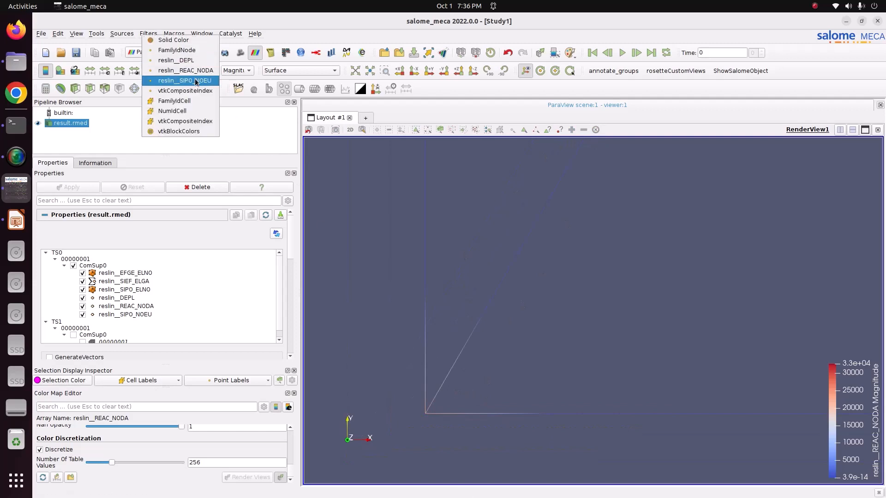
click(195, 79)
scroll(439, 405, down, 5)
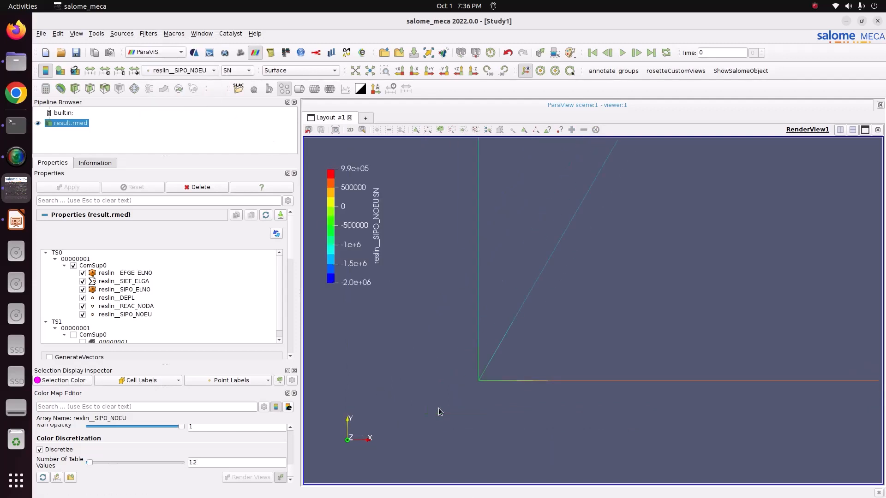
scroll(534, 356, up, 2)
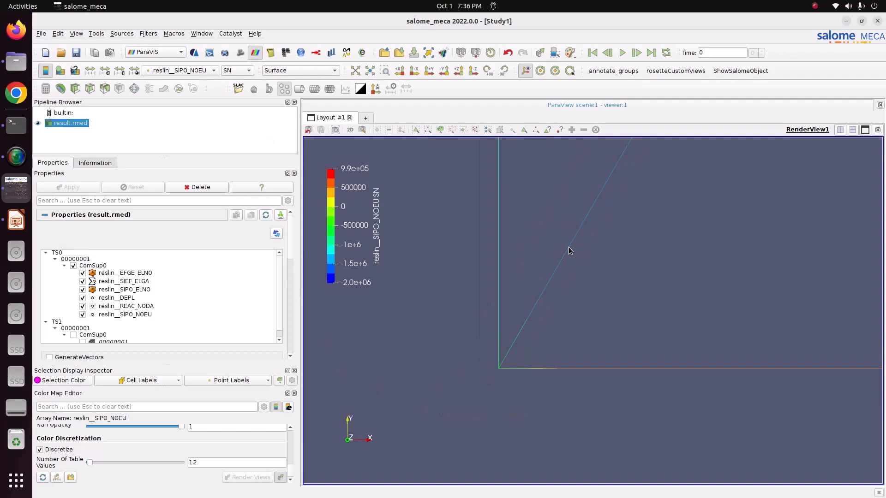
click(234, 381)
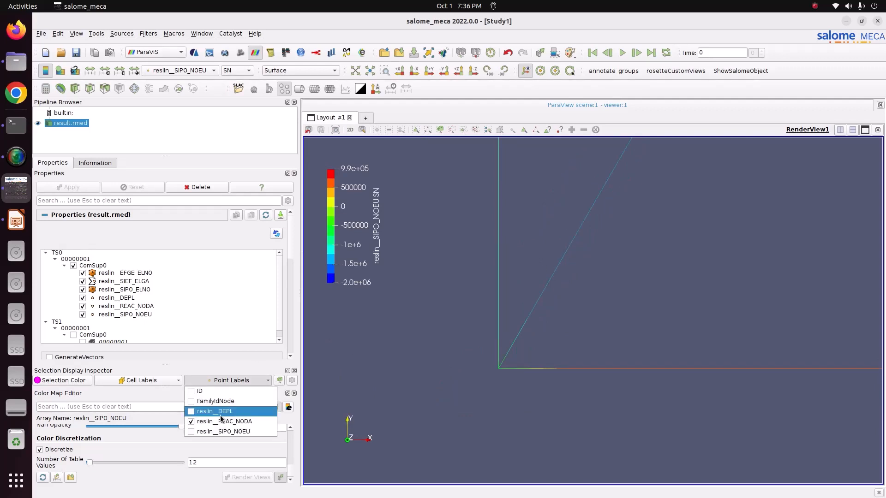
click(198, 423)
click(203, 381)
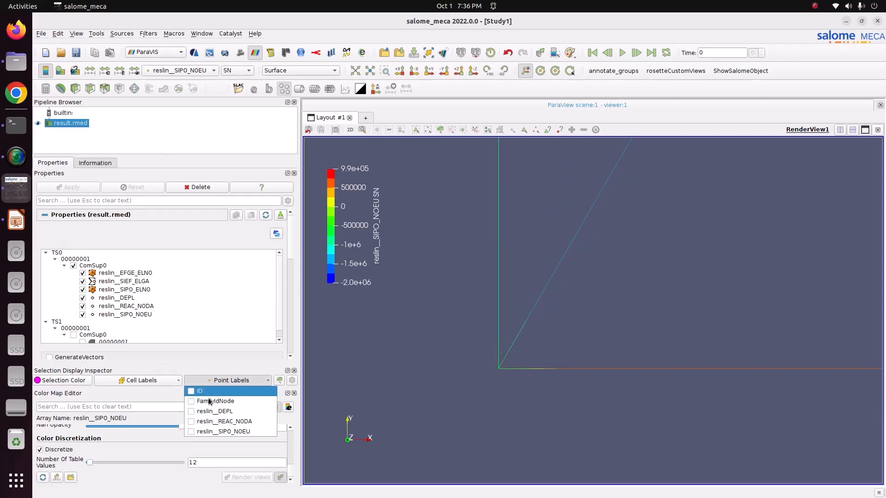
click(198, 432)
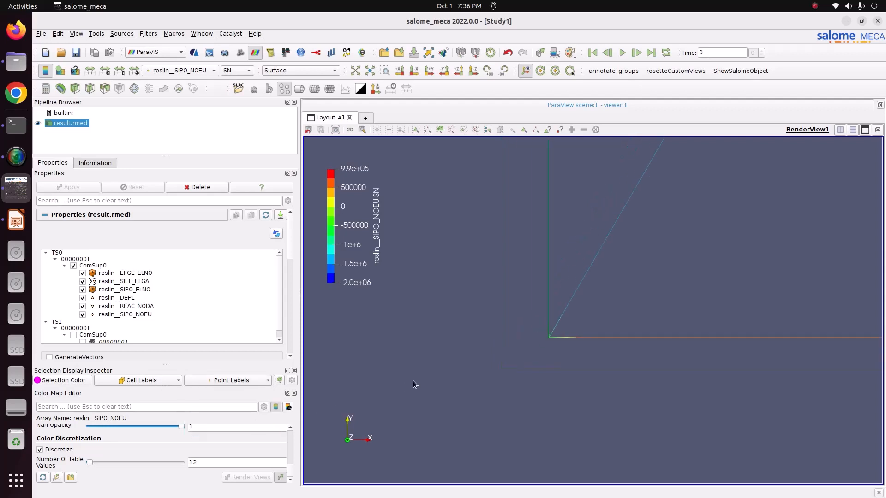
Fit the whole truss in view and select a node on the central vertical member to read its reslin__SIPO_NOEU stresses.
click(355, 70)
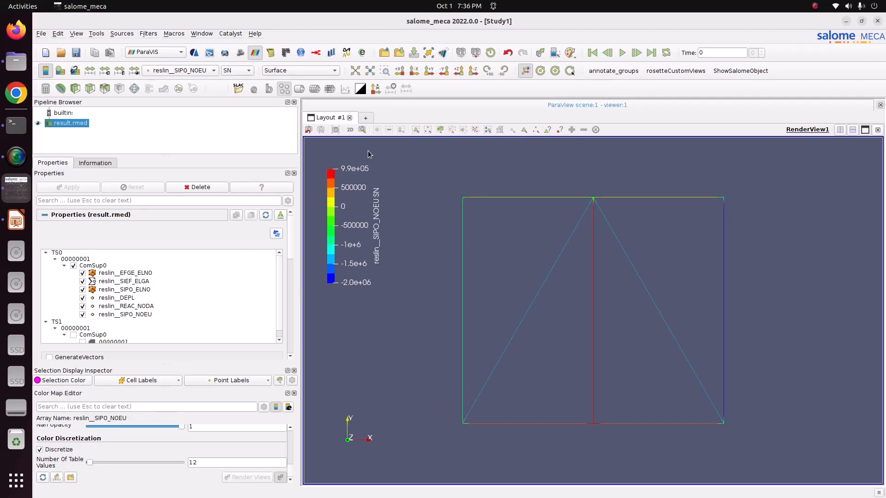
click(451, 130)
drag(600, 340, 599, 339)
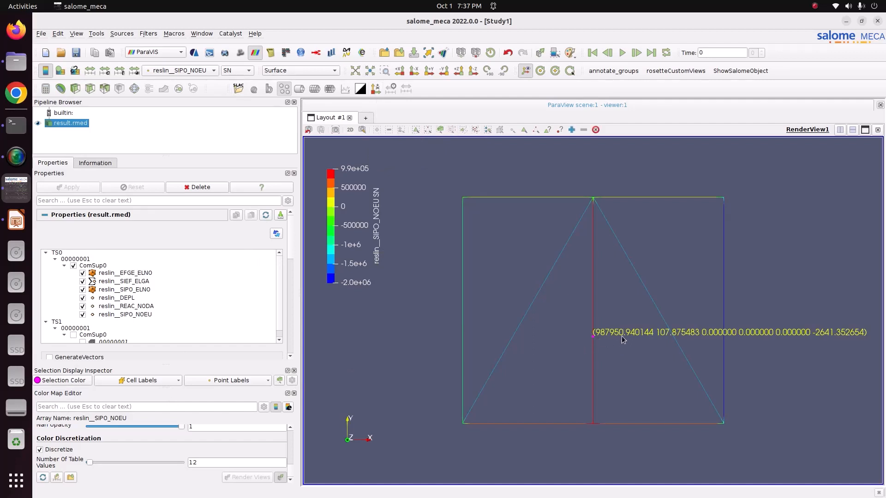
scroll(621, 336, up, 2)
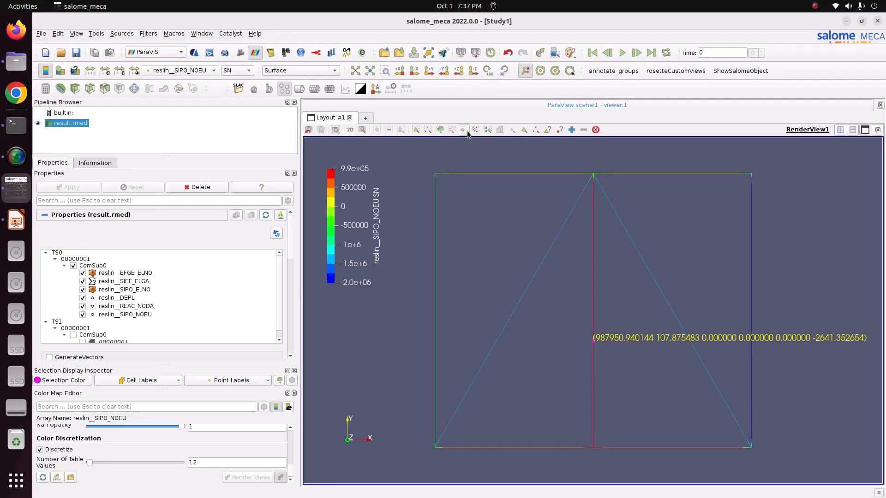
Select a node on the truss's right vertical member to read its reslin__SIPO_NOEU stress components.
click(452, 129)
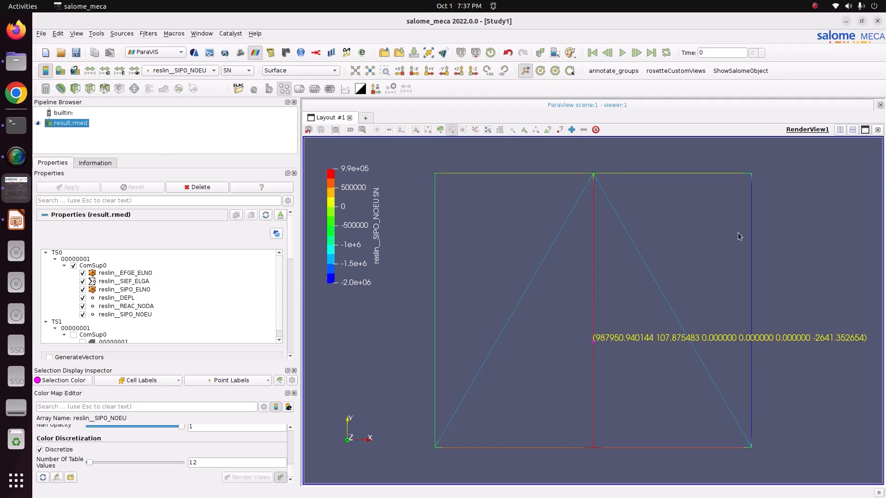
click(758, 262)
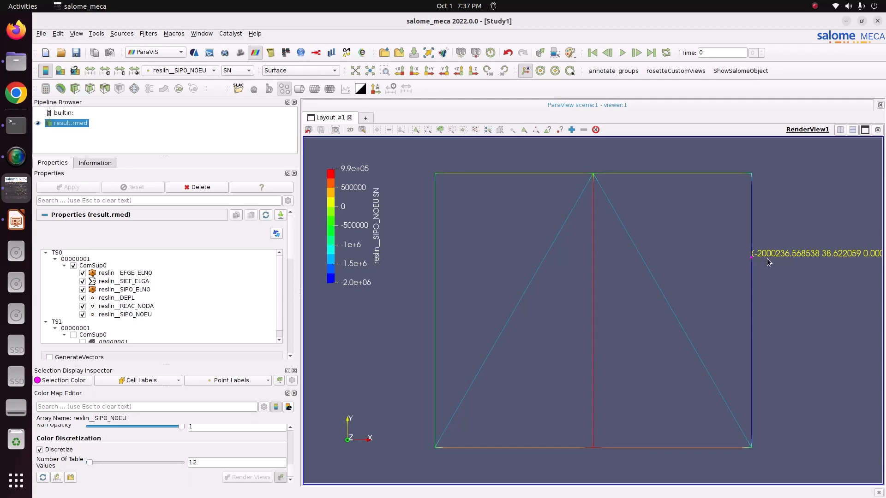
scroll(616, 283, down, 3)
scroll(618, 289, up, 1)
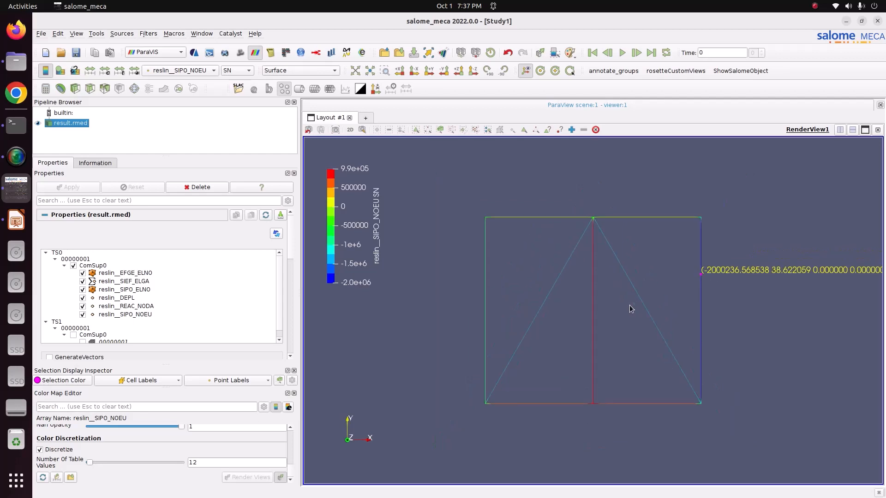